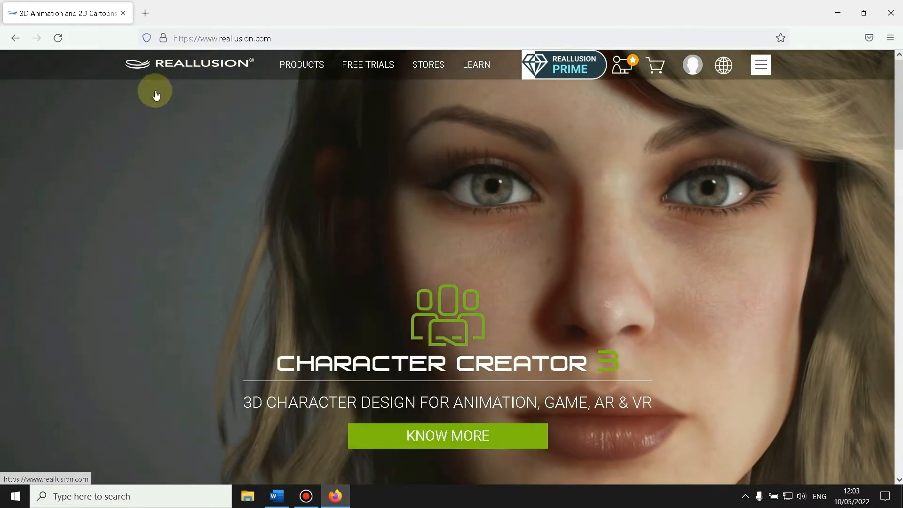
Open the account's software registration page and bring up the product downloads for iClone 3DXChange 7 Pipeline
mouse_move(692, 68)
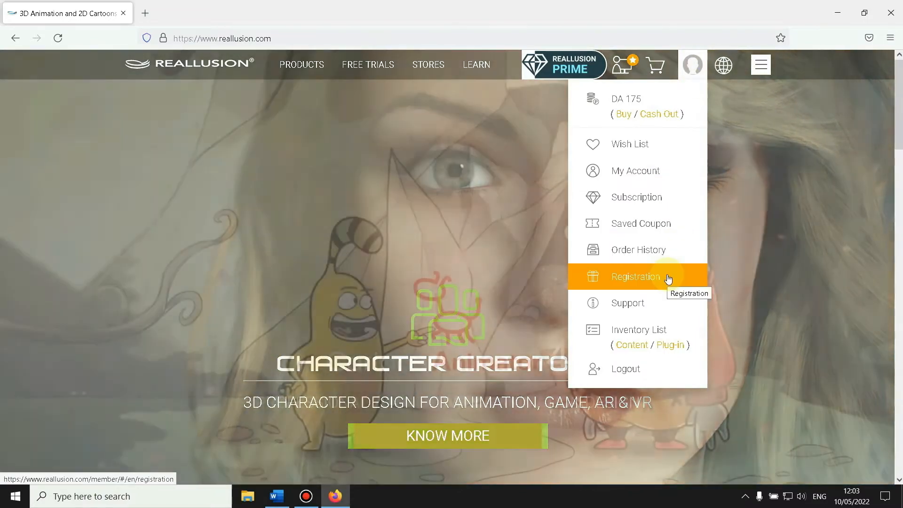
click(668, 276)
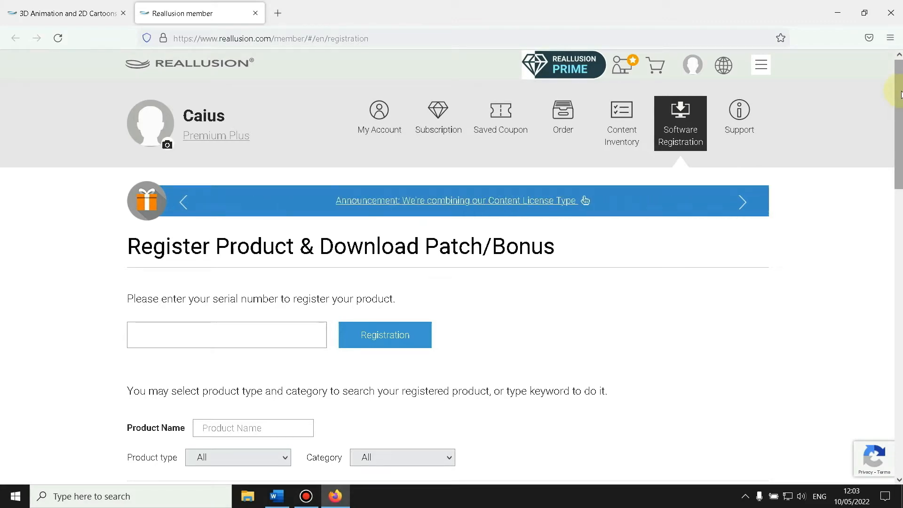
scroll(898, 91, down, 1)
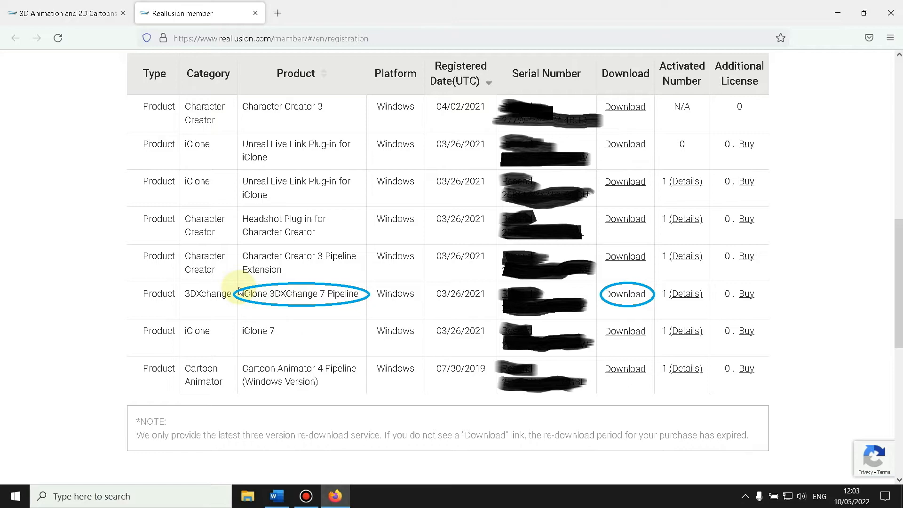
click(240, 293)
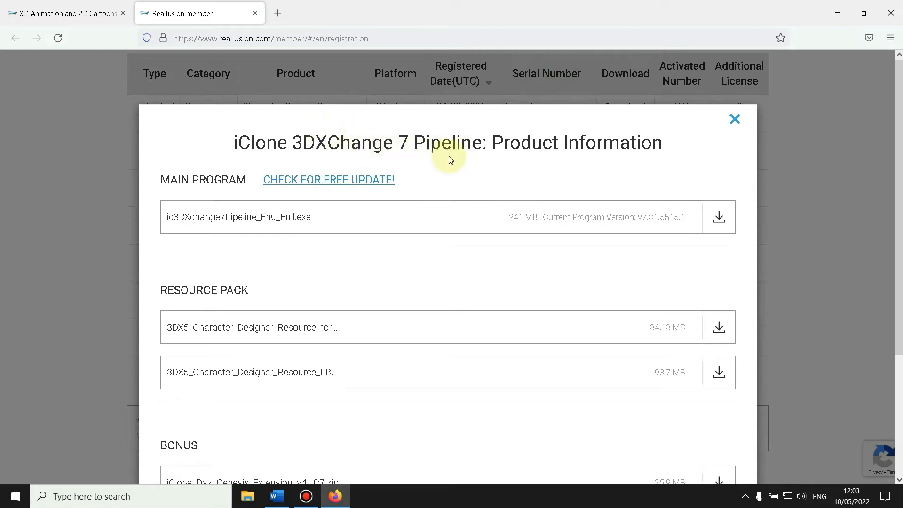
Download the bonus file iClone_Daz_Genesis_Extension_v4_IC7.zip from the product information
scroll(371, 207, down, 3)
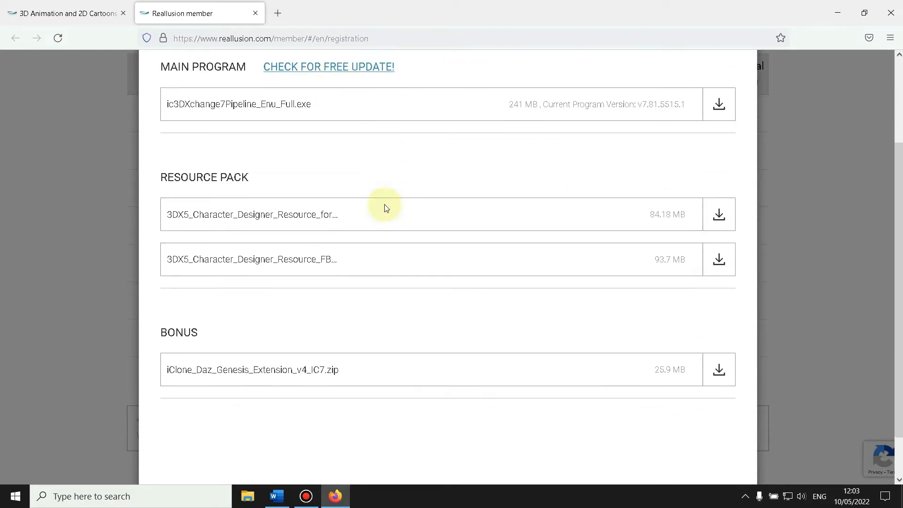
scroll(386, 207, down, 1)
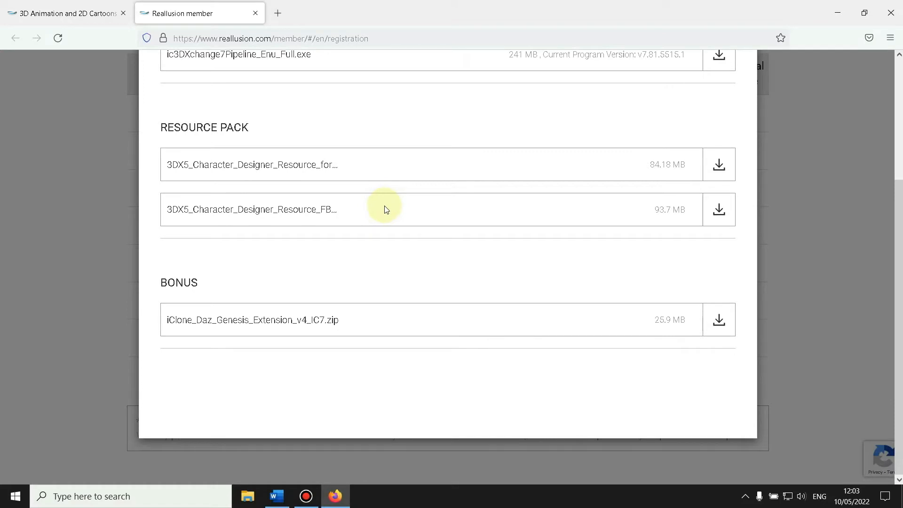
drag(155, 278, 216, 277)
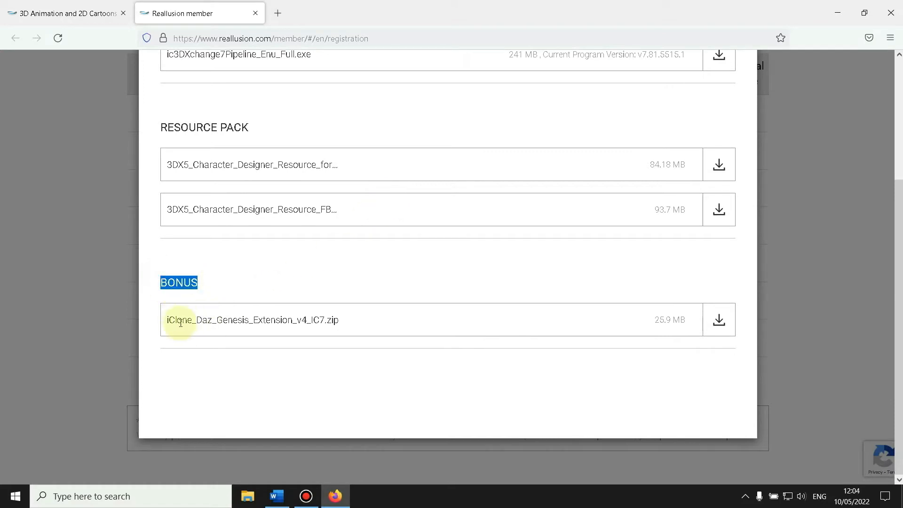
drag(162, 325, 354, 339)
click(365, 319)
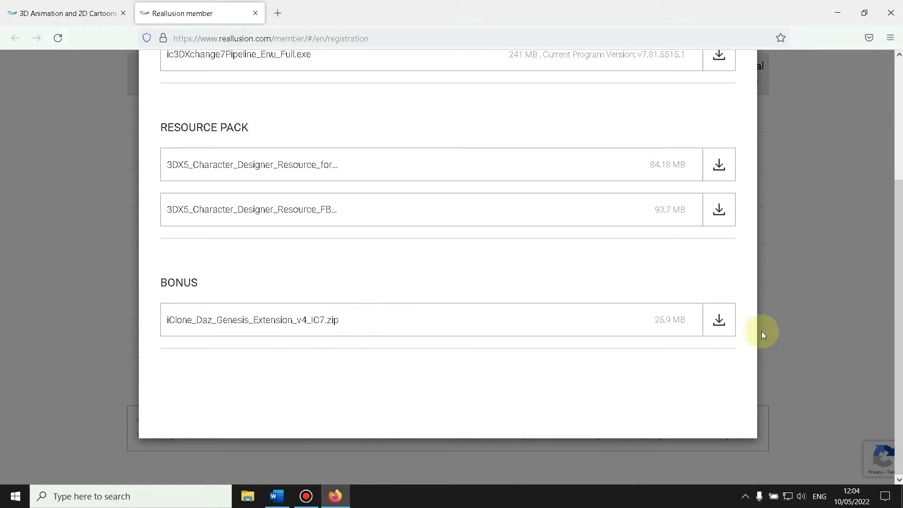
click(718, 321)
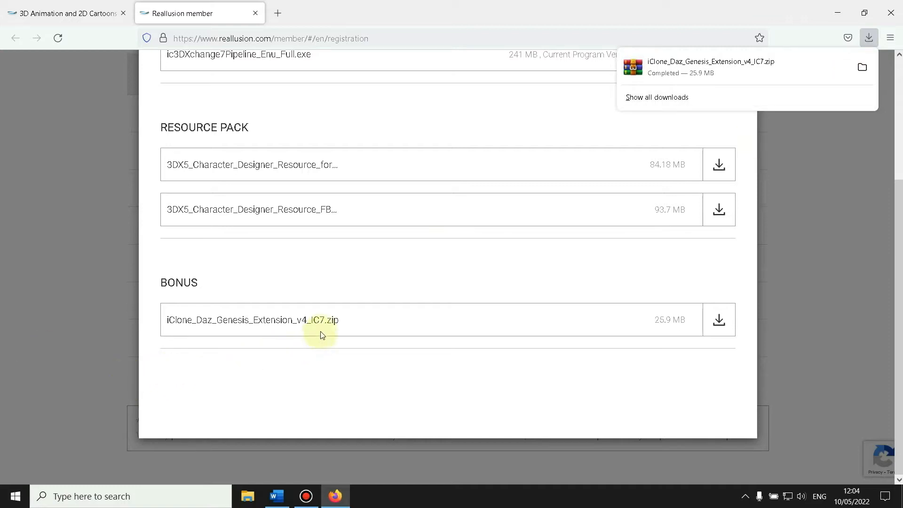
drag(322, 327, 334, 319)
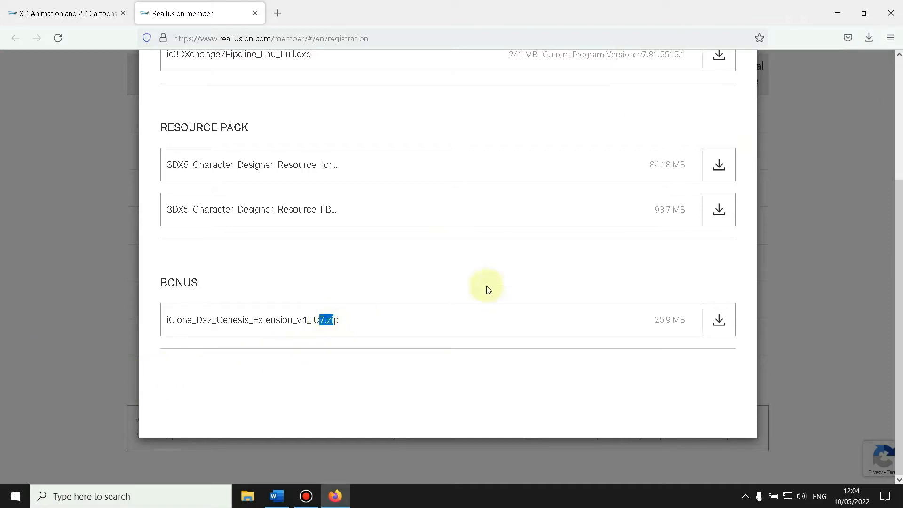
Move the downloaded iClone_Daz_Genesis_Extension_v4_IC7.zip from the Downloads folder to the Desktop folder in File Explorer
click(871, 43)
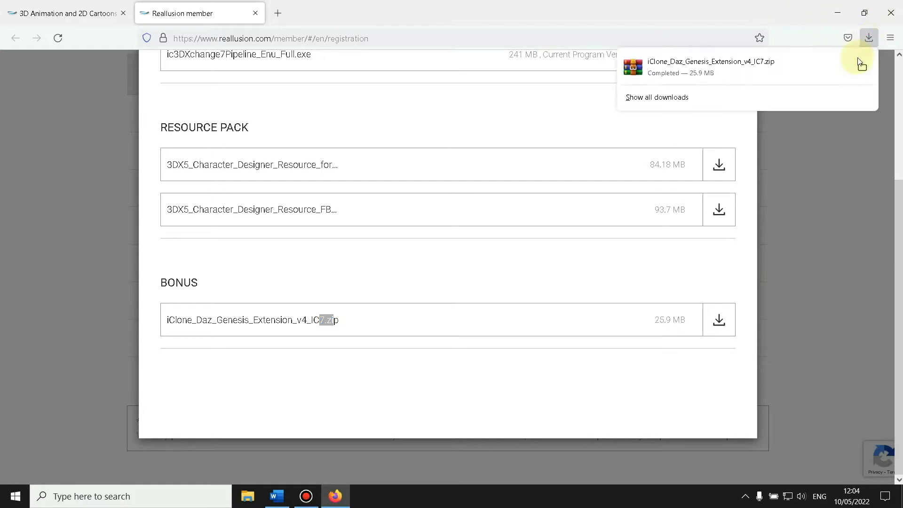
click(861, 63)
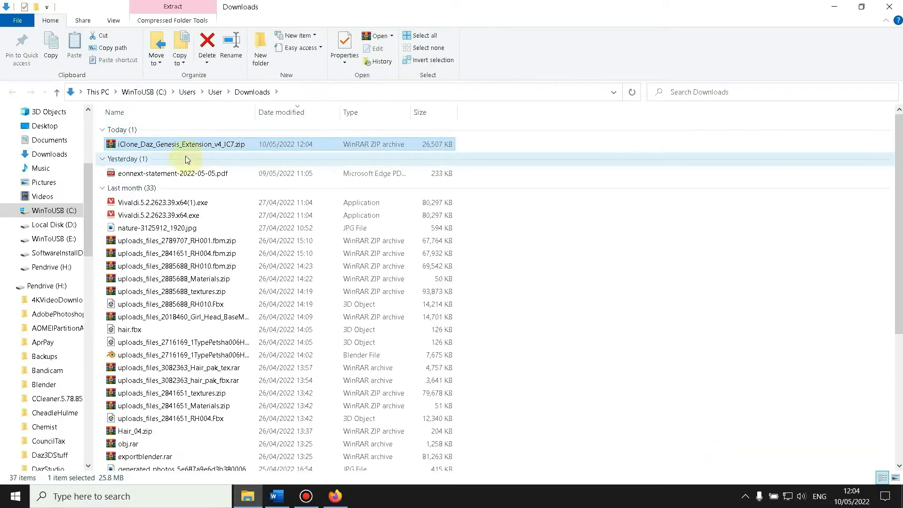
right_click(191, 142)
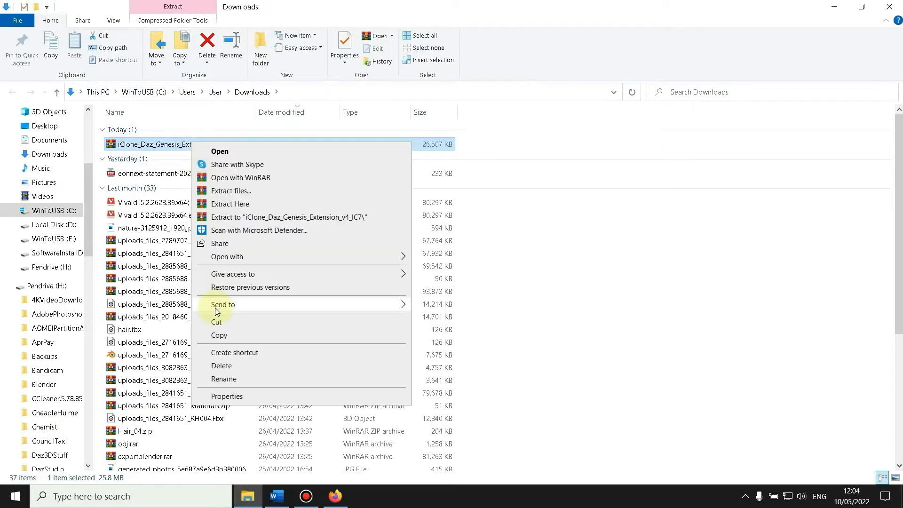
click(216, 325)
click(889, 6)
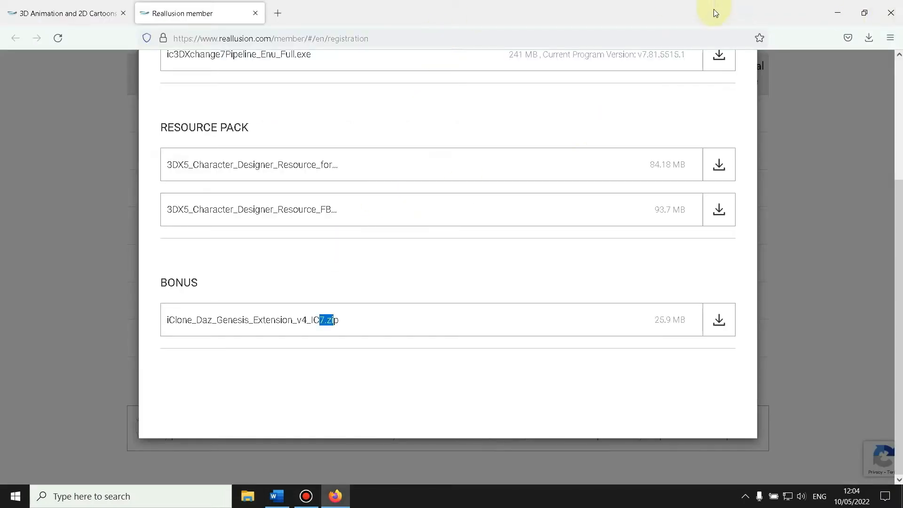
click(247, 495)
click(44, 319)
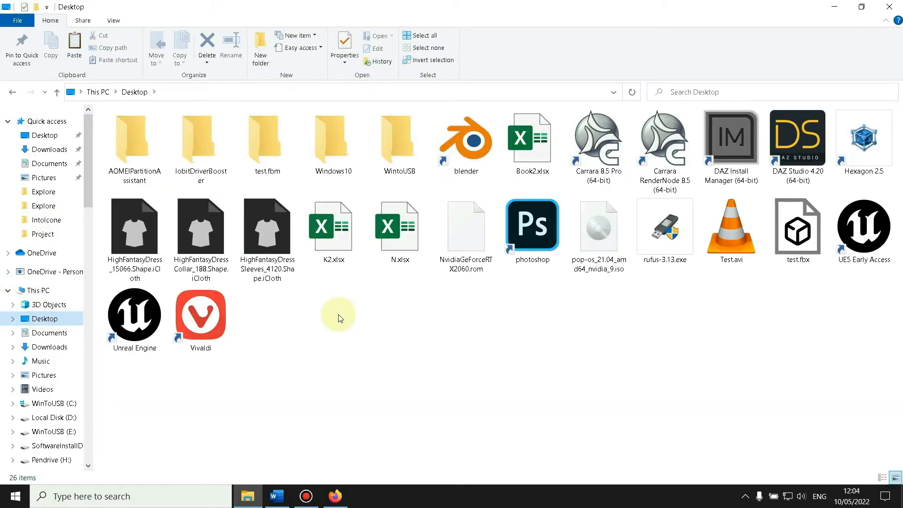
right_click(356, 402)
click(400, 341)
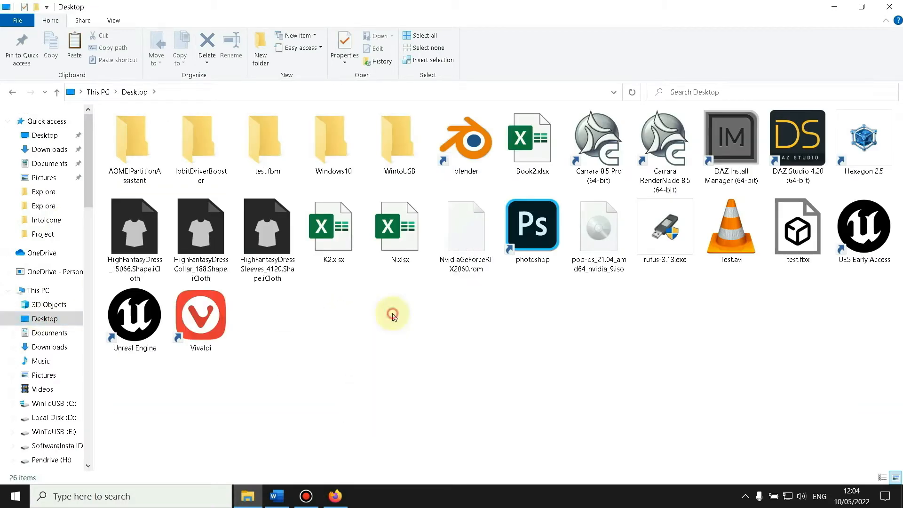
click(398, 356)
click(270, 329)
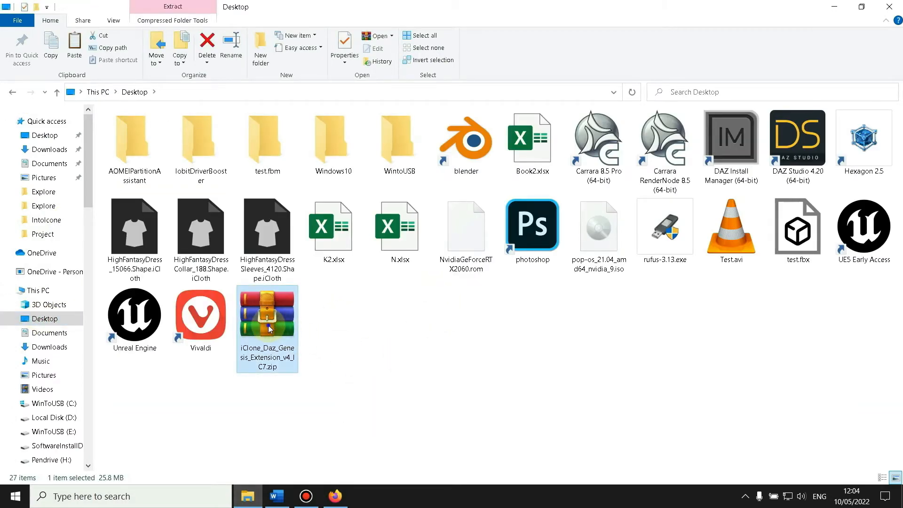
right_click(271, 329)
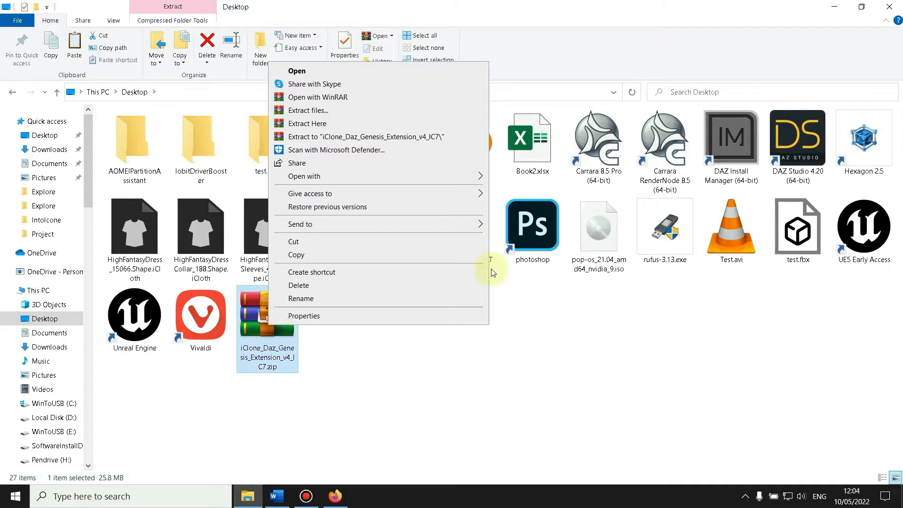
click(569, 412)
click(282, 316)
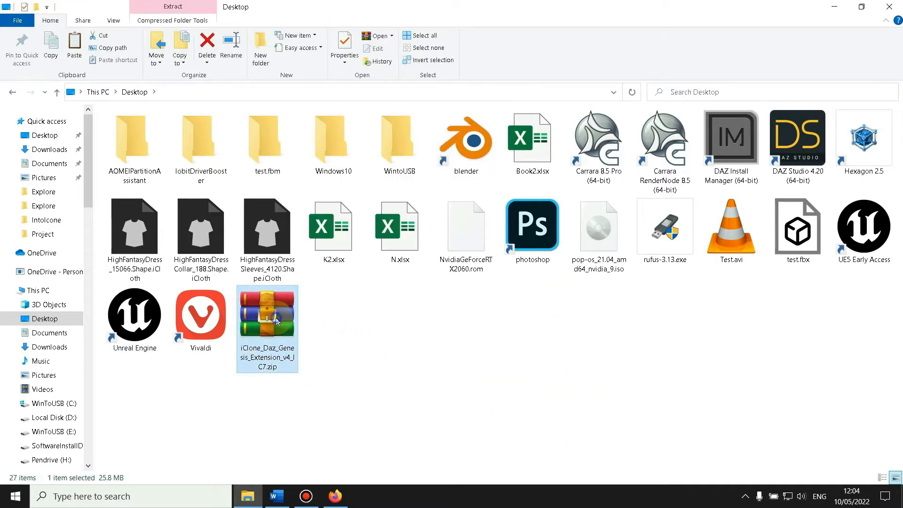
right_click(277, 316)
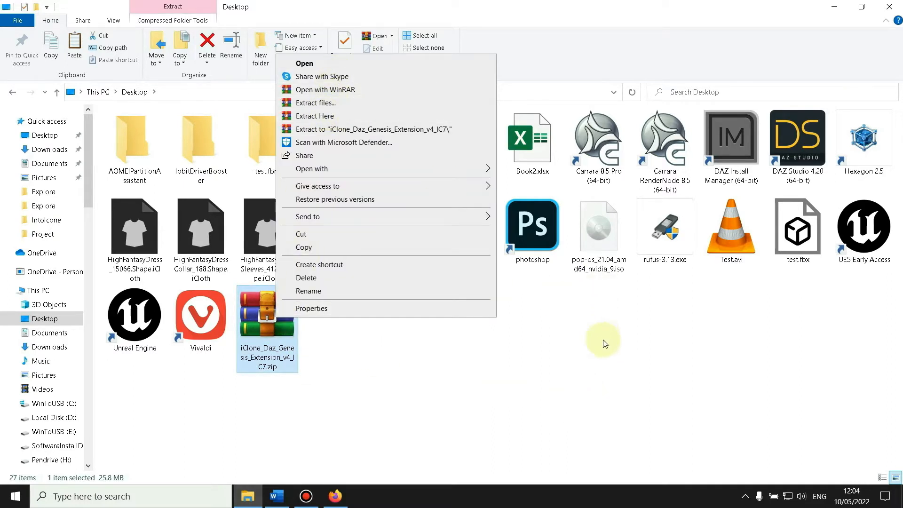
click(599, 342)
click(279, 331)
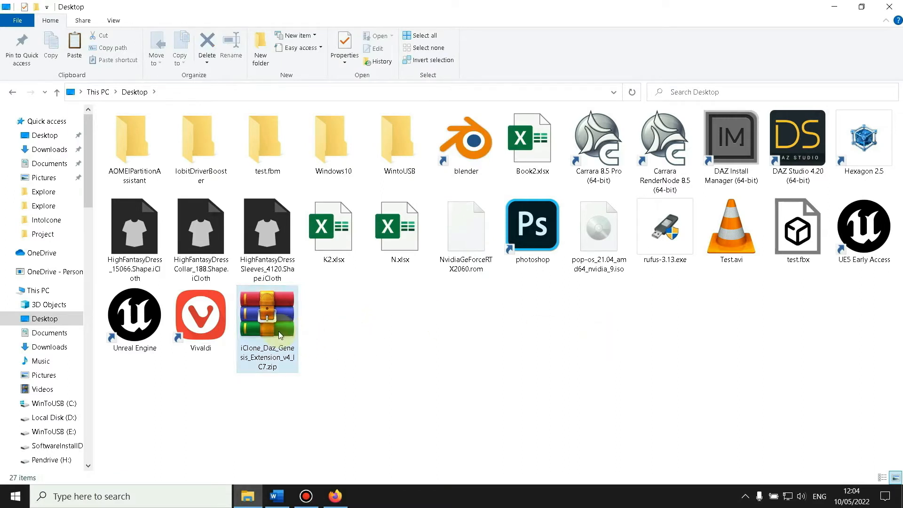
click(382, 325)
click(282, 333)
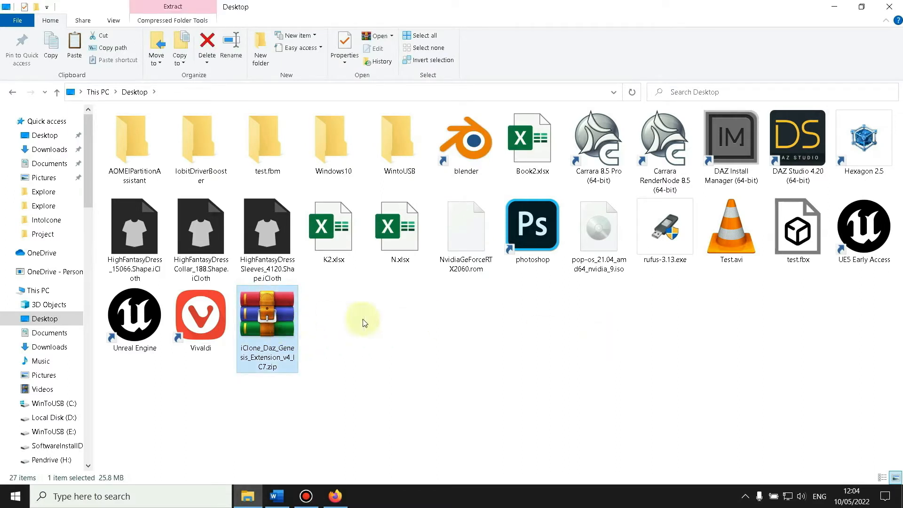
right_click(281, 324)
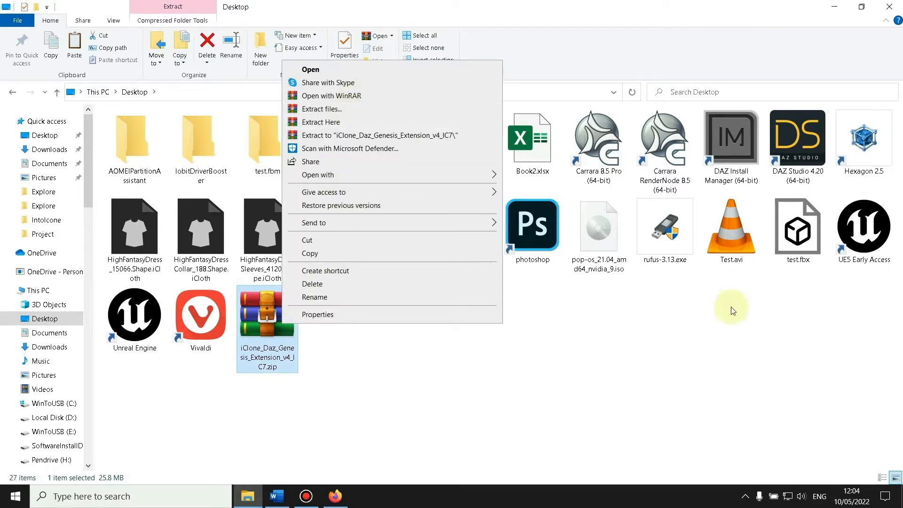
click(630, 371)
Extract iClone_Daz_Genesis_Extension_v4_IC7.zip with WinRAR into a Desktop folder named iClone_Daz_Genesis_Extension_v4_IC7
click(264, 324)
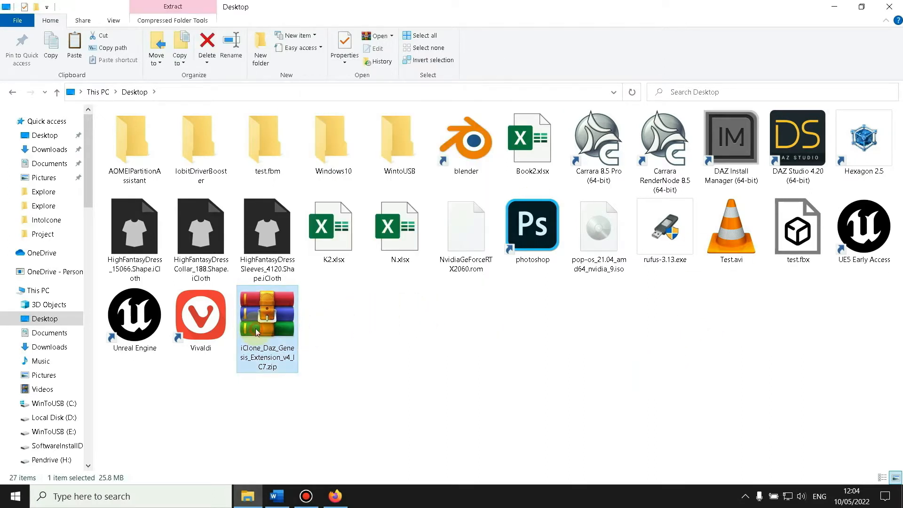
right_click(284, 326)
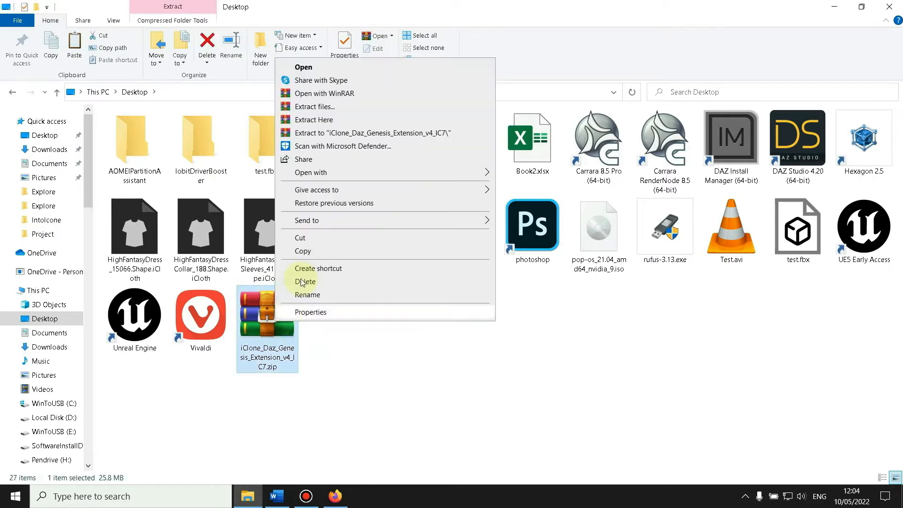
click(327, 108)
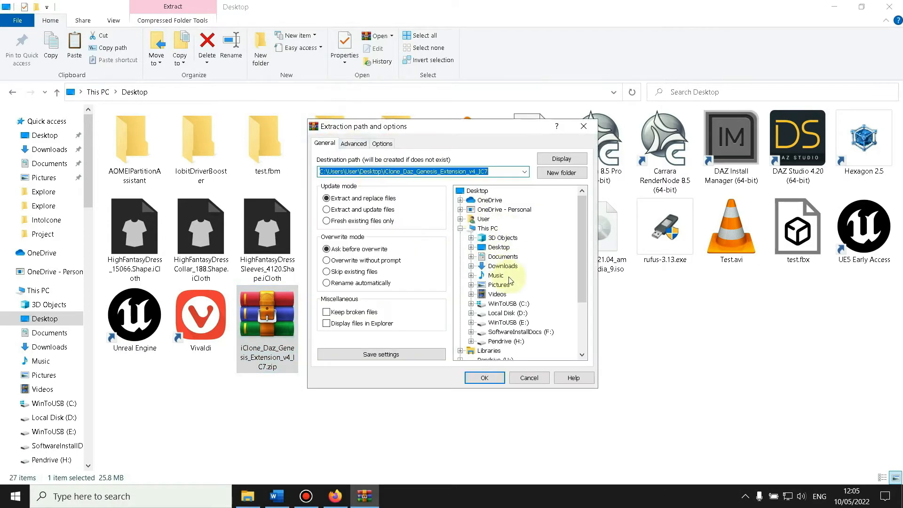
click(489, 379)
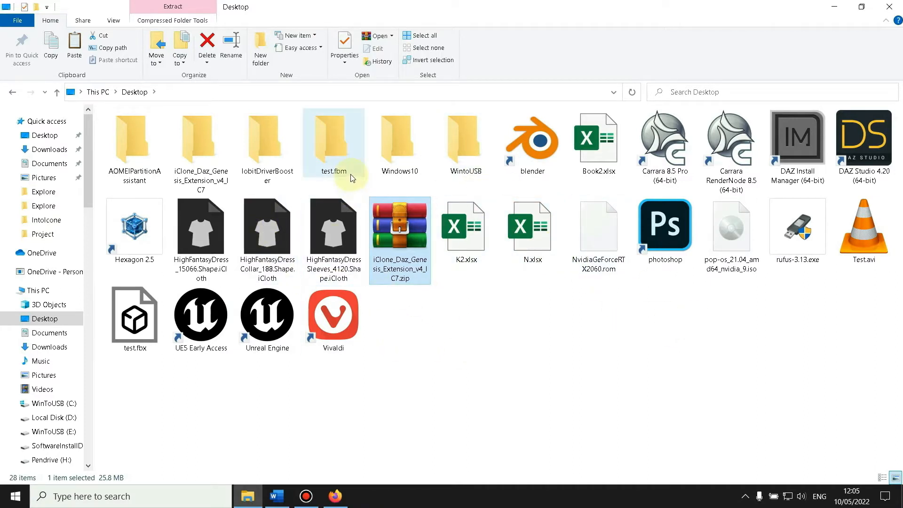
Look inside the extracted iClone_Daz_Genesis_Extension_v4_IC7 folder and return to the Desktop folder
click(181, 150)
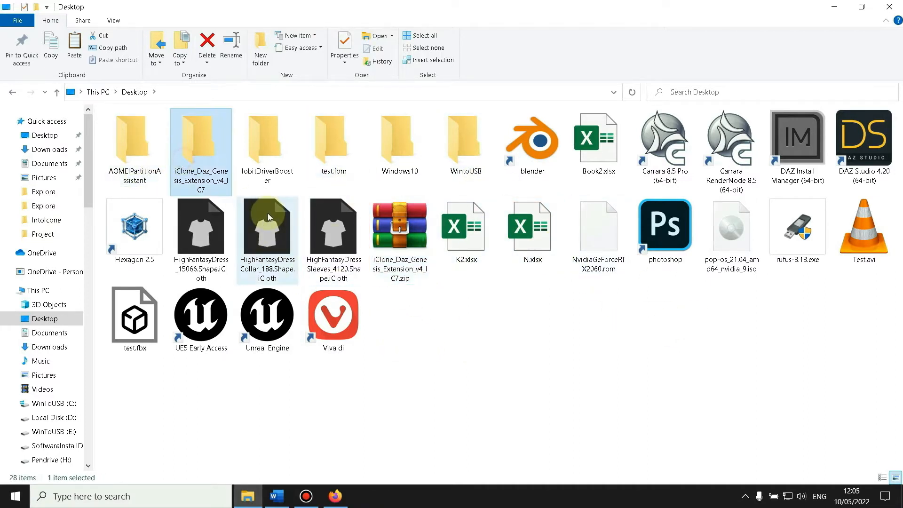
double_click(213, 151)
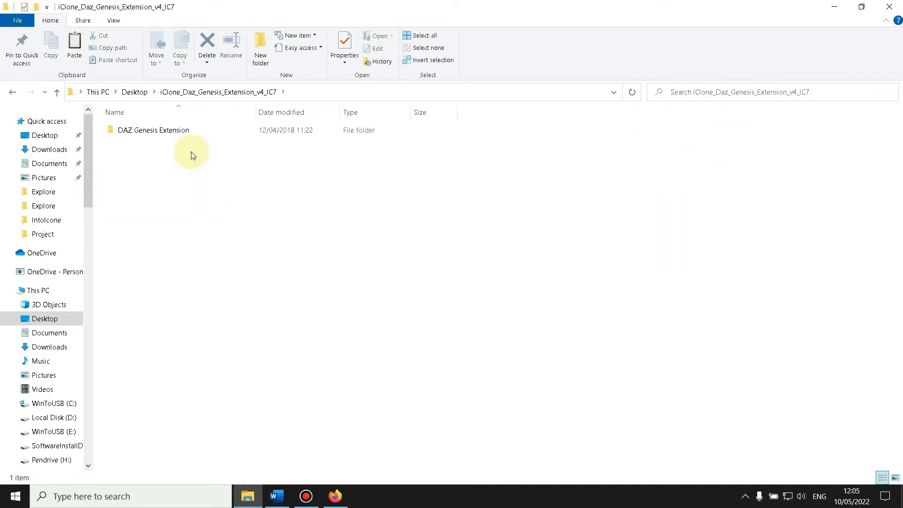
click(12, 91)
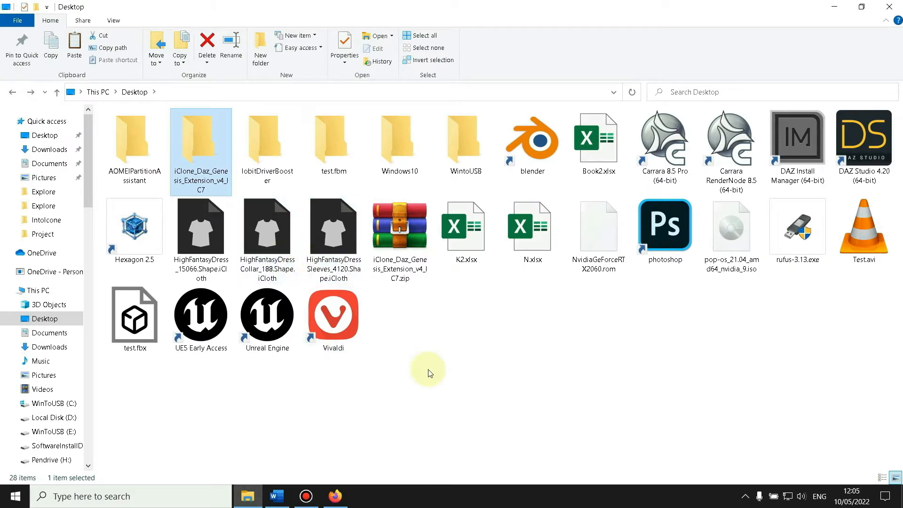
Switch to Plan.docx in Word and review the Daz to Genesis 8 extension instructions on unzipping and opening the folder
click(276, 498)
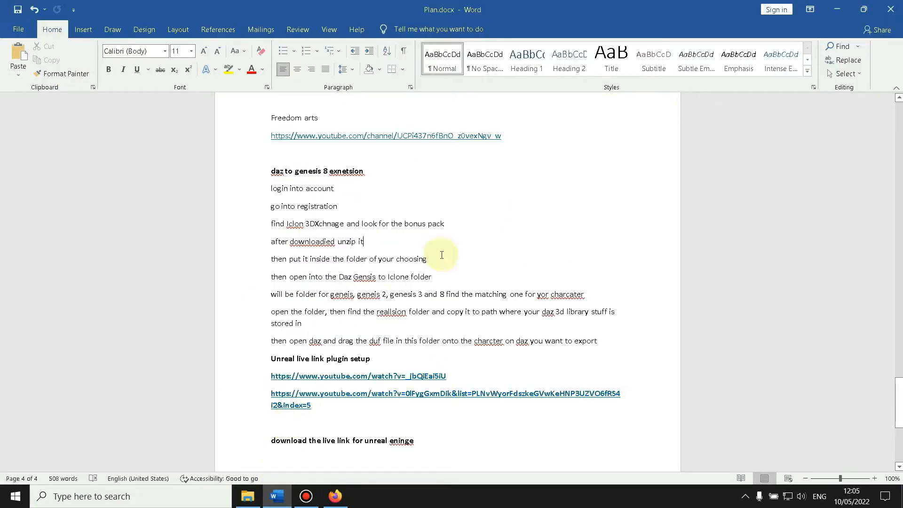
drag(317, 225, 416, 224)
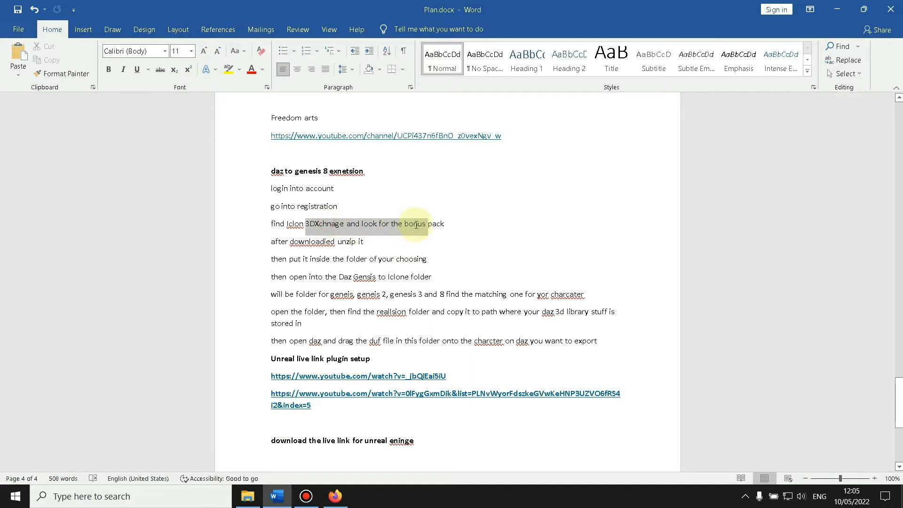
drag(319, 246, 376, 248)
drag(310, 259, 426, 260)
drag(309, 277, 430, 278)
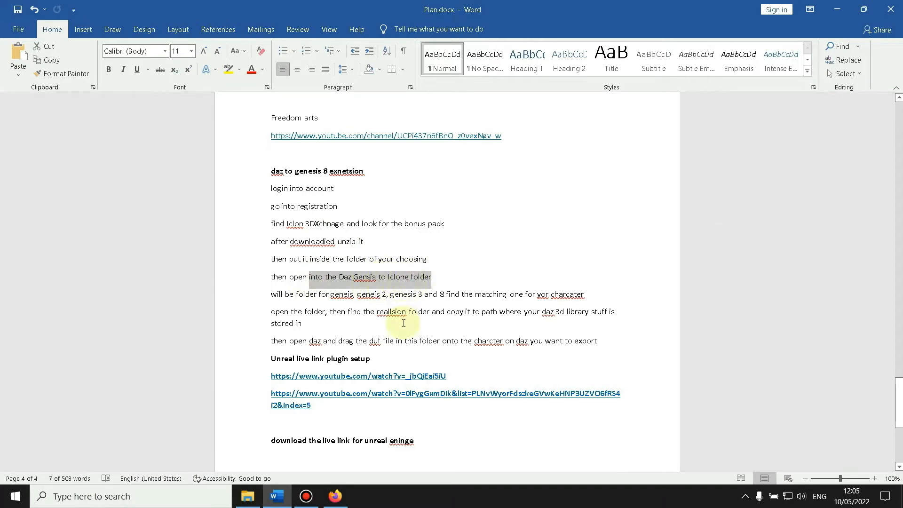
Switch back to File Explorer and open the extracted iClone_Daz_Genesis_Extension_v4_IC7 folder on the Desktop
click(254, 505)
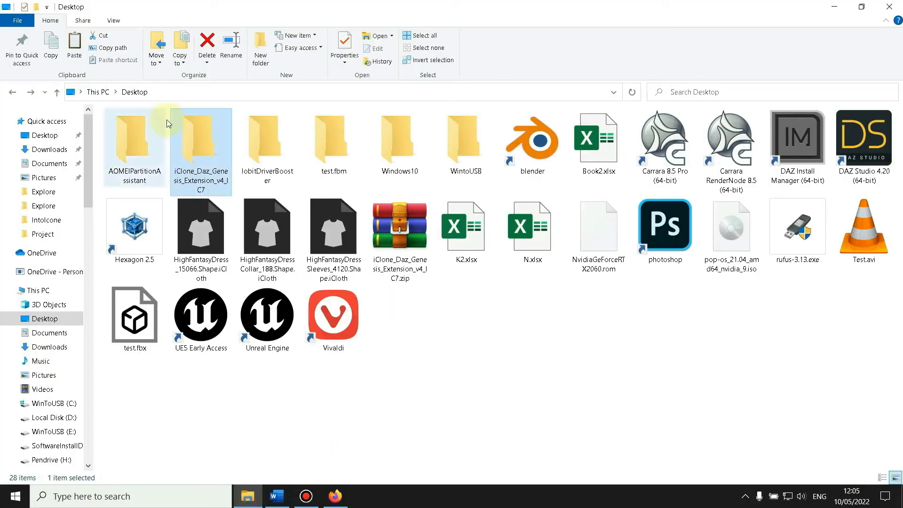
double_click(210, 152)
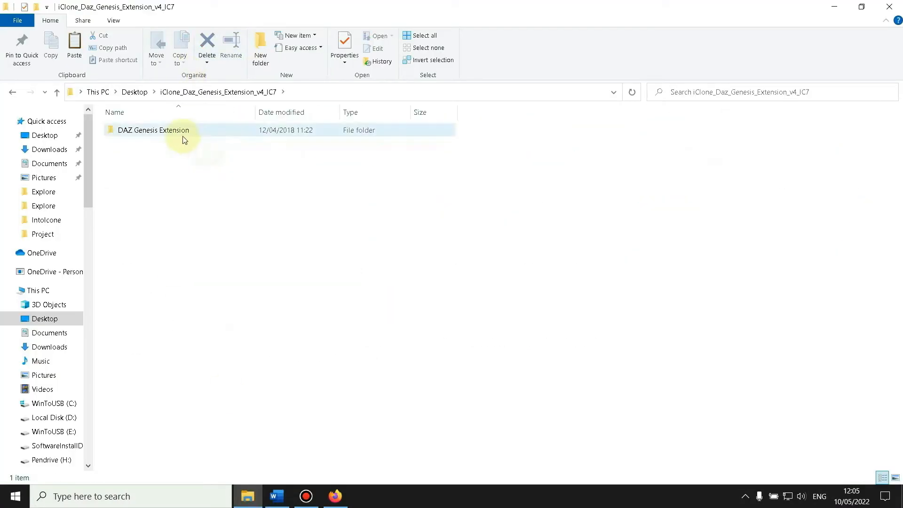
Open the DAZ Genesis Extension folder and its Daz Genesis to iClone subfolder
double_click(173, 132)
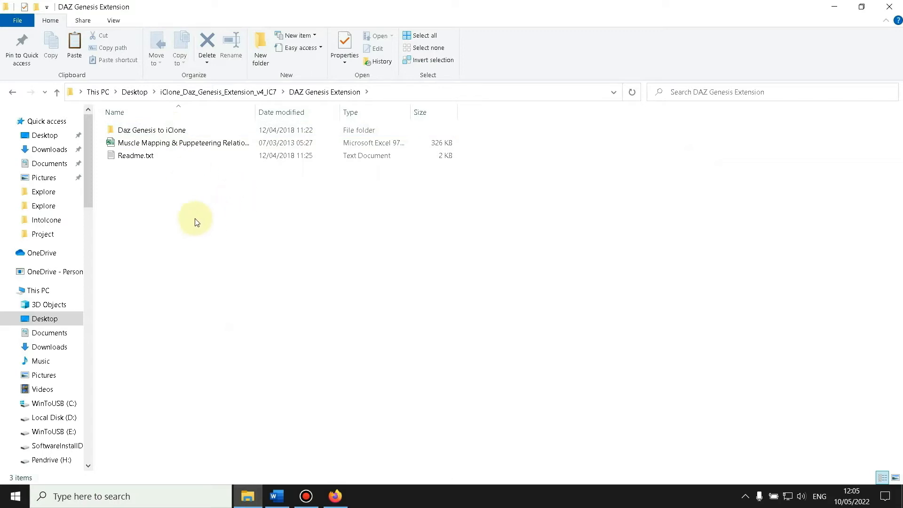
click(183, 135)
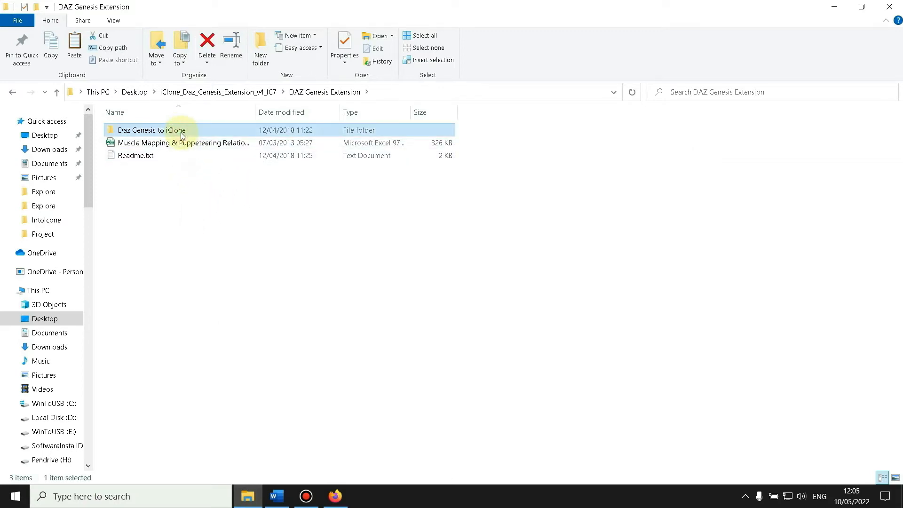
double_click(173, 132)
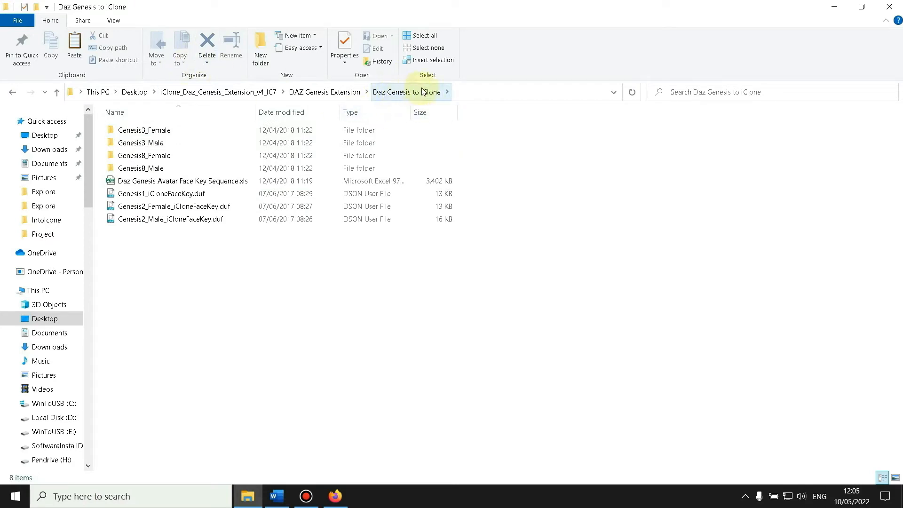
click(240, 271)
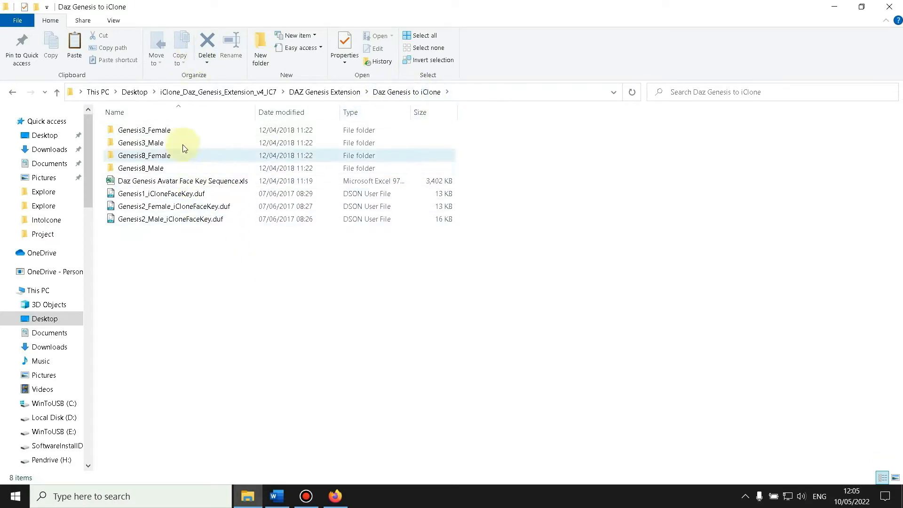
Look over the Genesis3 and Genesis8 Female and Male folders to identify the one matching the character
click(174, 132)
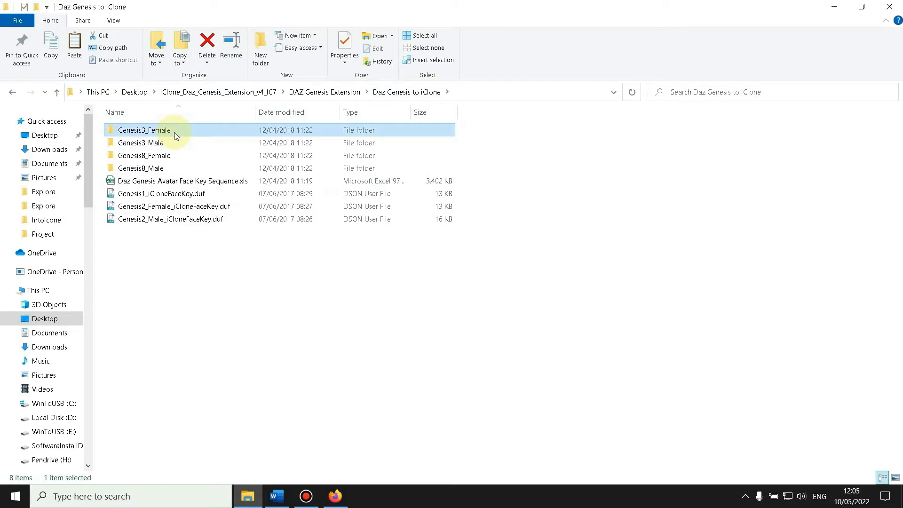
click(163, 145)
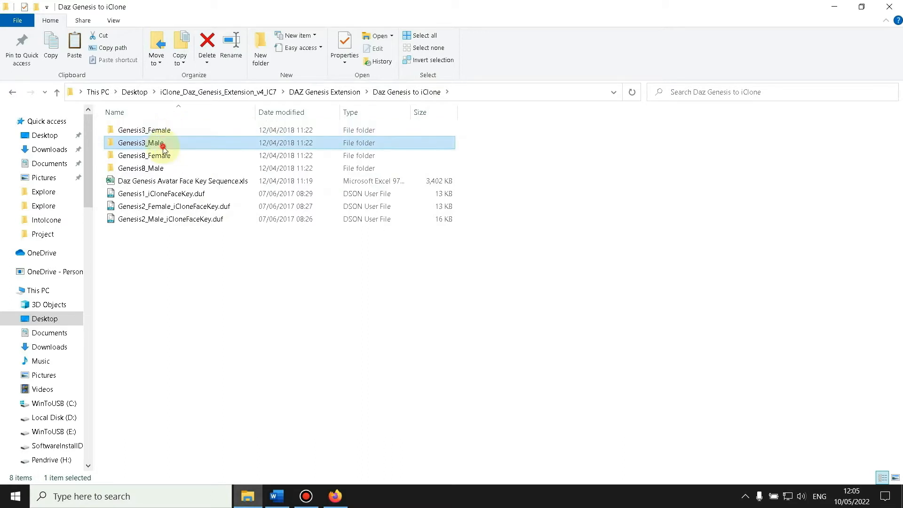
click(157, 155)
click(157, 169)
click(187, 274)
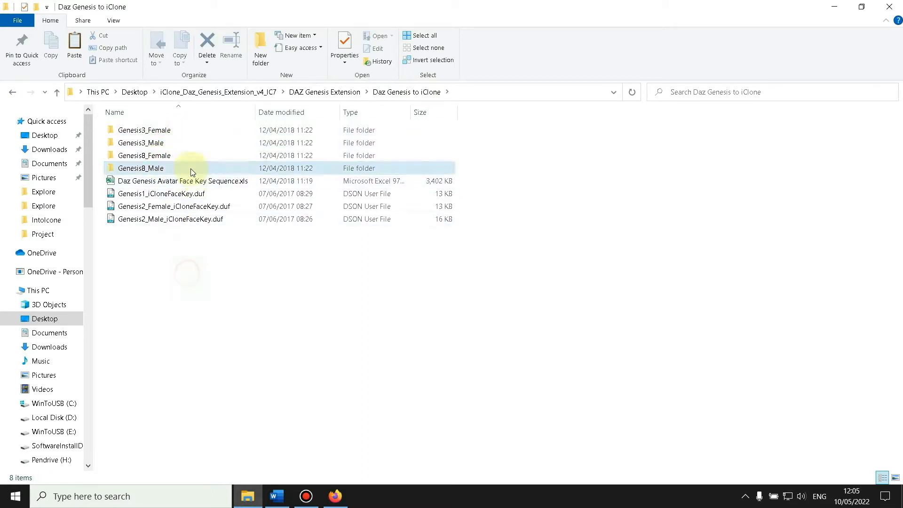
click(176, 156)
click(174, 298)
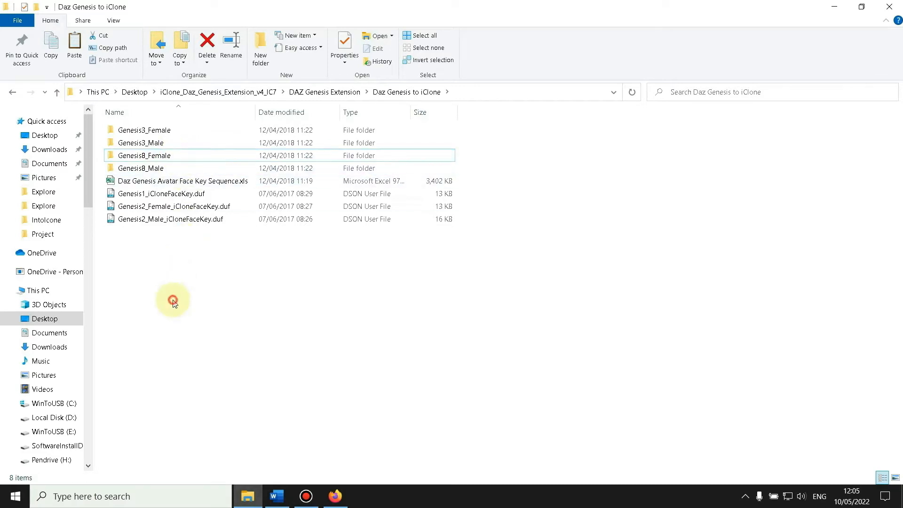
click(162, 169)
click(159, 159)
click(160, 168)
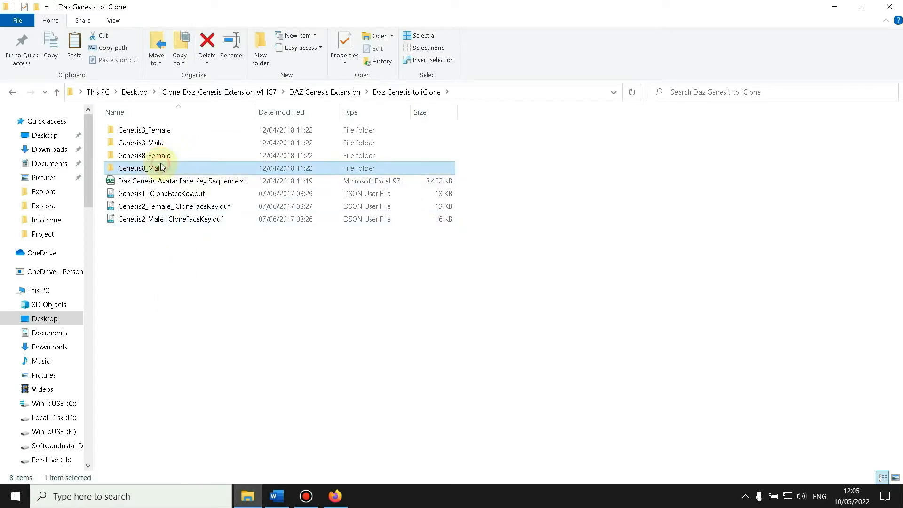
click(164, 157)
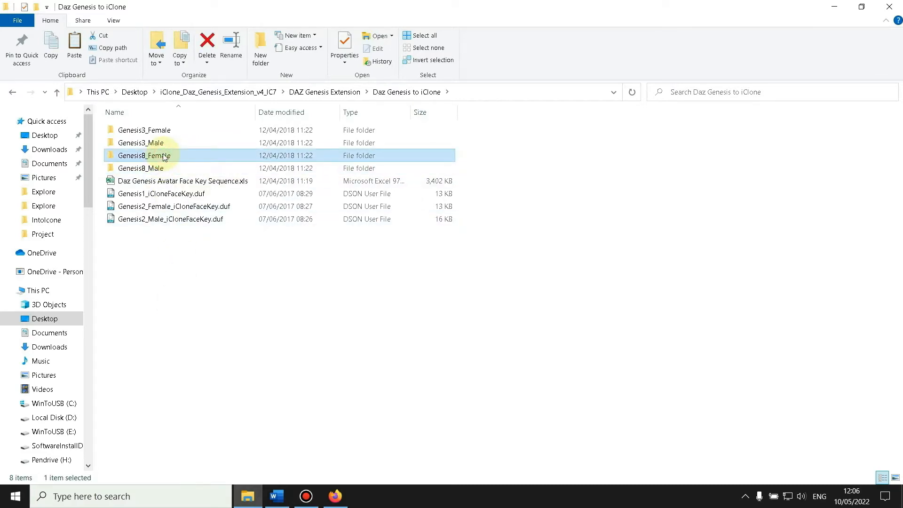
click(161, 170)
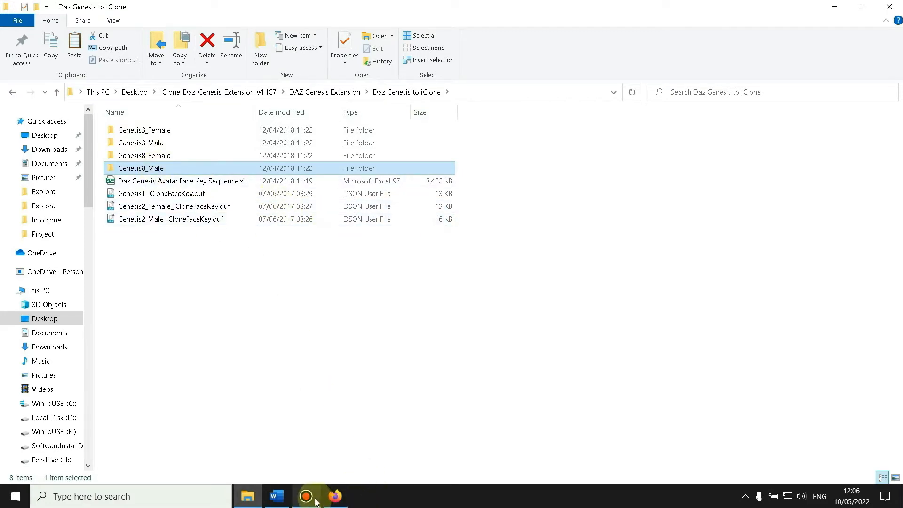
Switch to Plan.docx in Word and review the lines on choosing the matching Genesis folder and finding the Reallusion folder
click(277, 496)
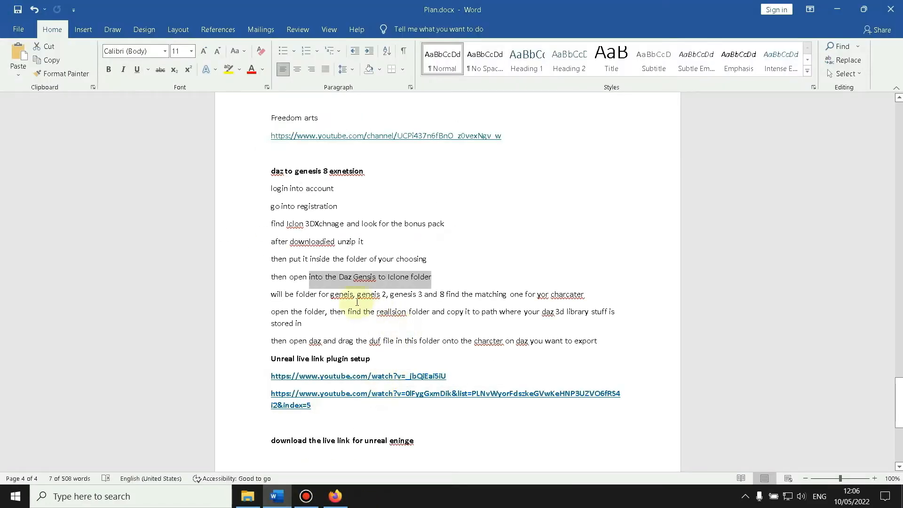
drag(359, 296, 592, 297)
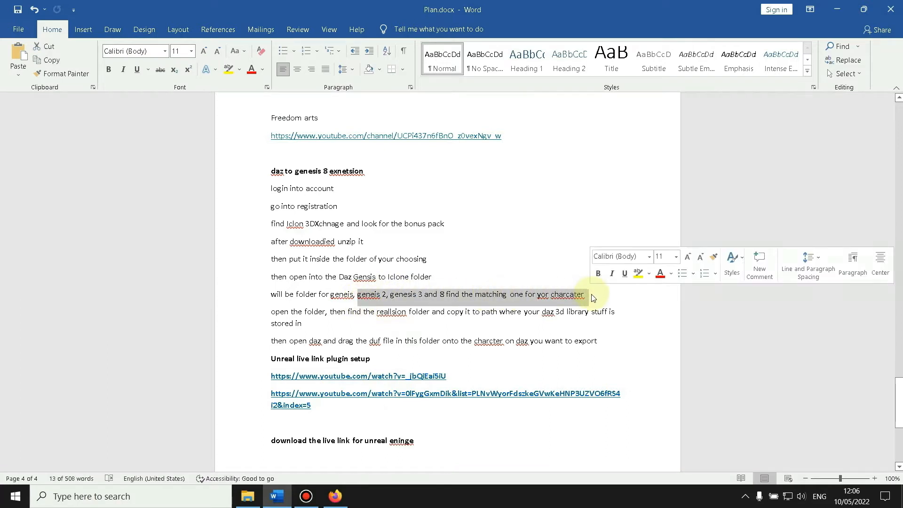
click(369, 324)
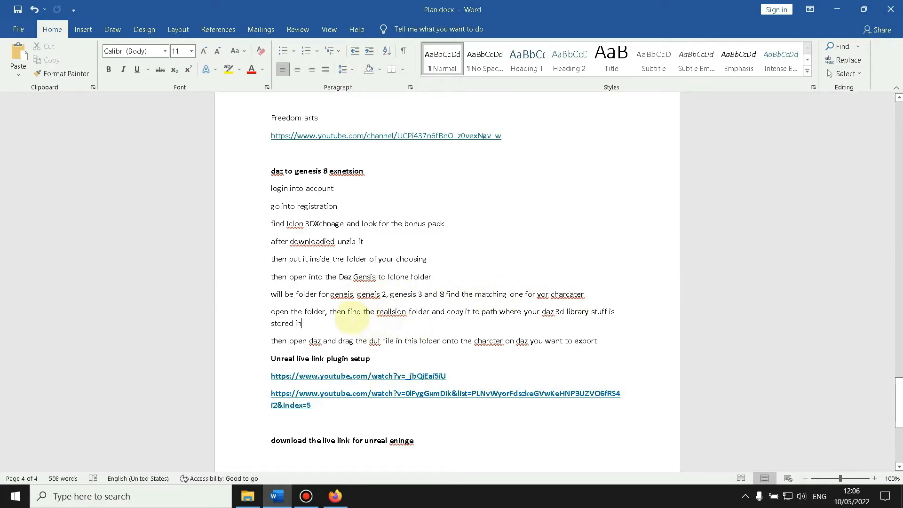
drag(367, 314, 479, 313)
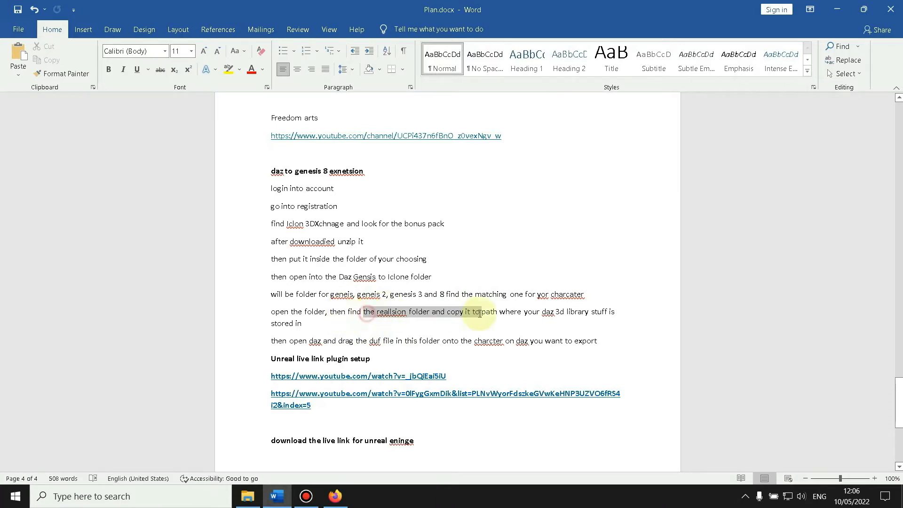
Switch back to File Explorer, open the Genesis8_Female folder and look inside its Reallusion folder before returning to it
key(alt+Tab)
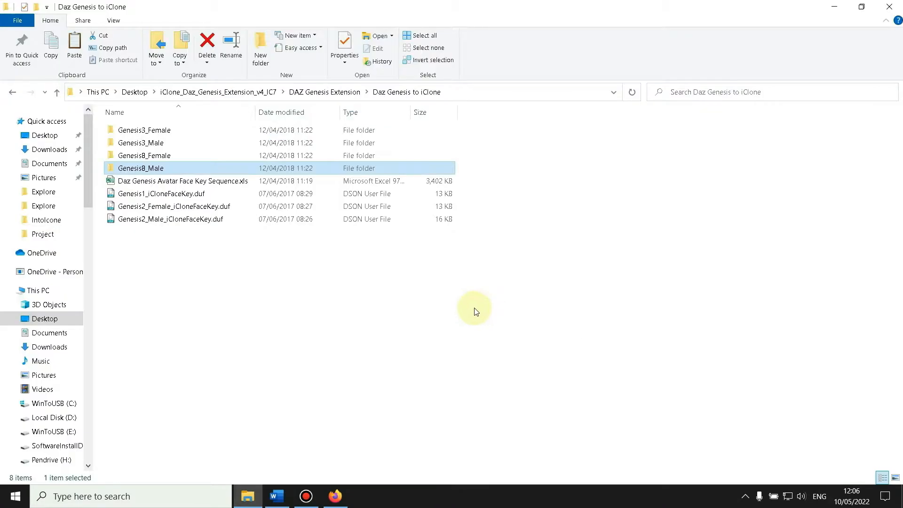
click(158, 156)
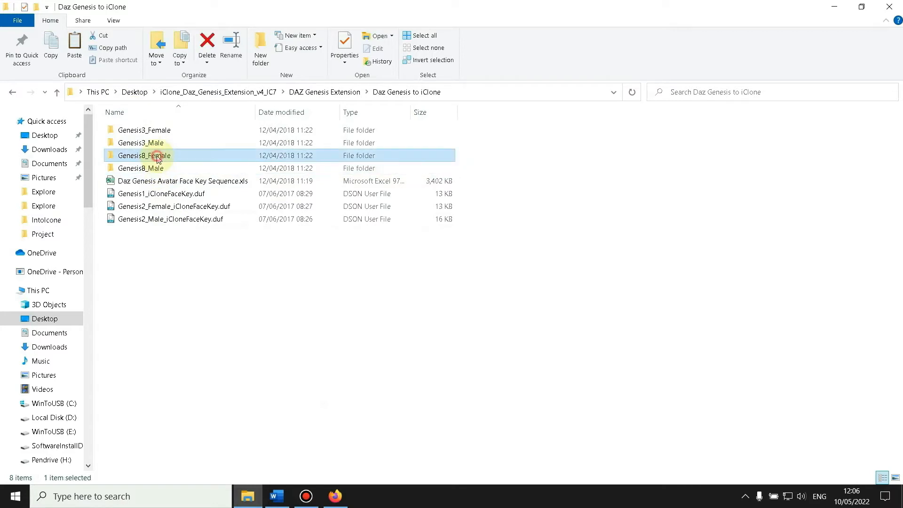
double_click(157, 156)
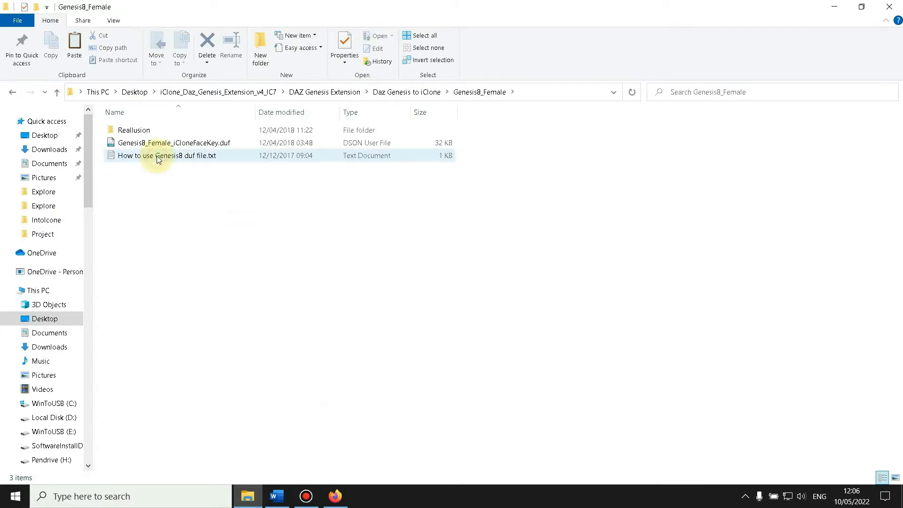
click(147, 132)
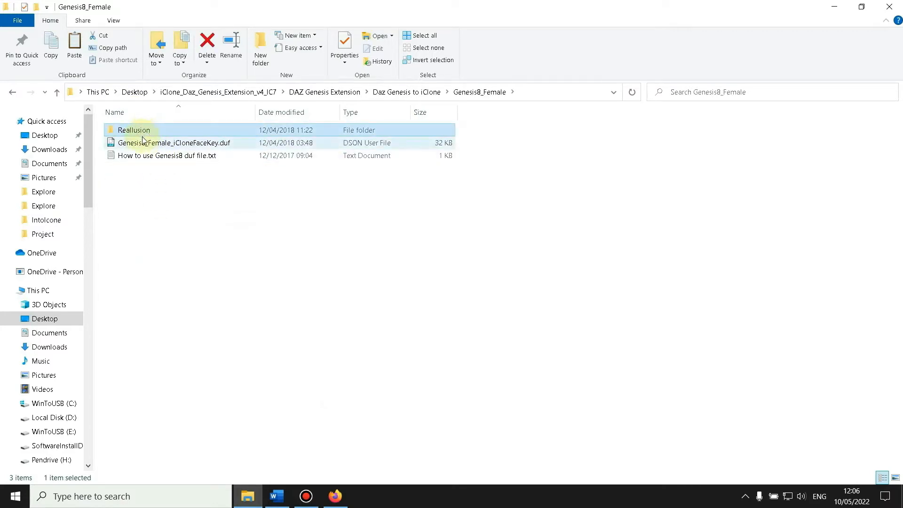
double_click(141, 131)
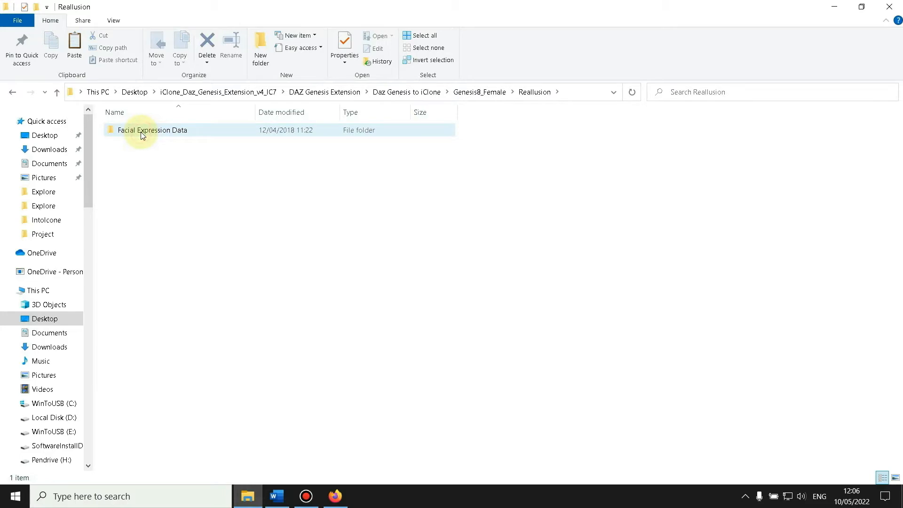
click(12, 92)
Switch to Plan.docx in Word and review the instruction about copying the Reallusion folder to the Daz 3D library path
click(276, 496)
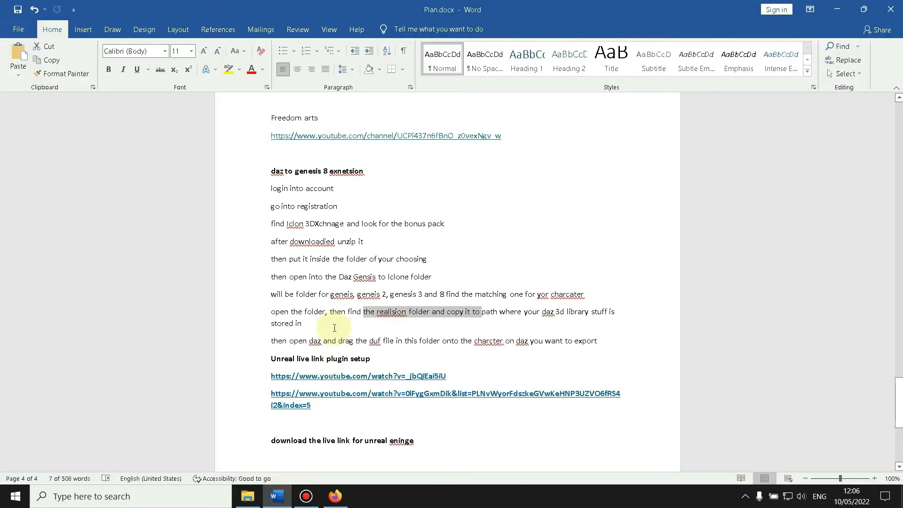
click(477, 327)
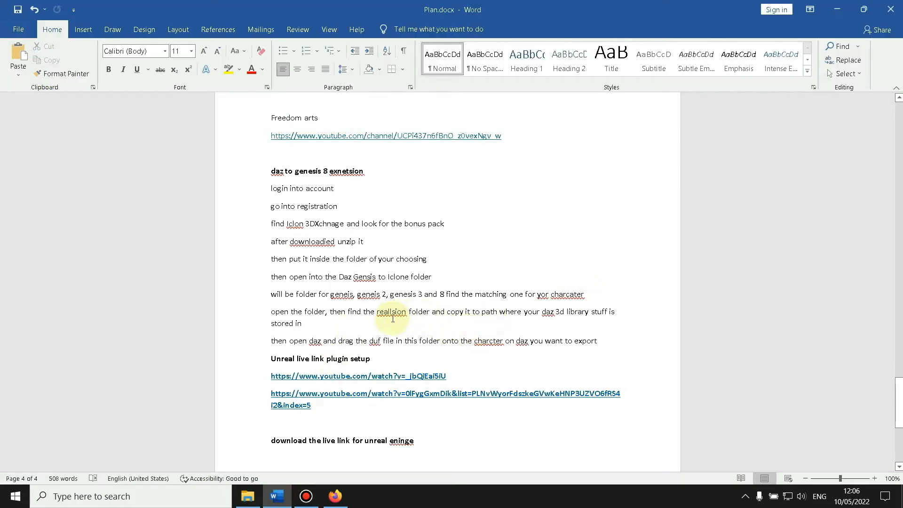
drag(432, 313, 549, 322)
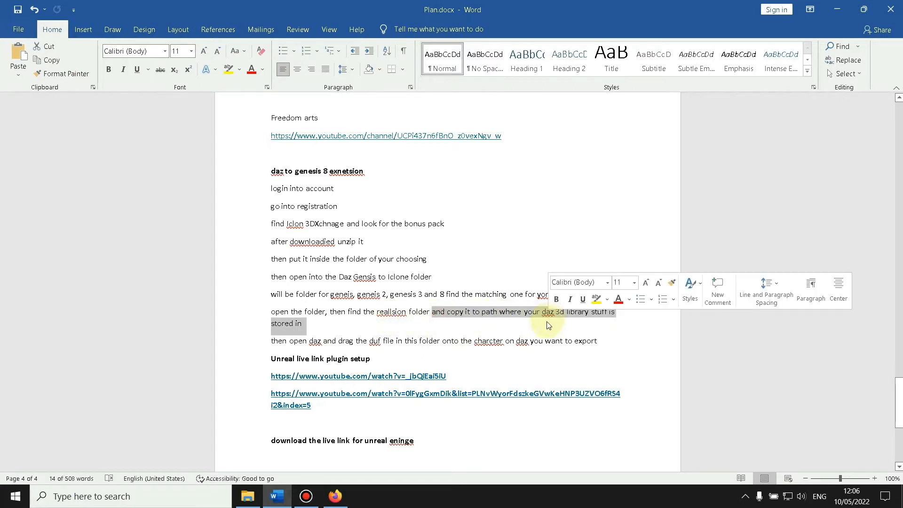
click(582, 324)
drag(580, 314, 629, 322)
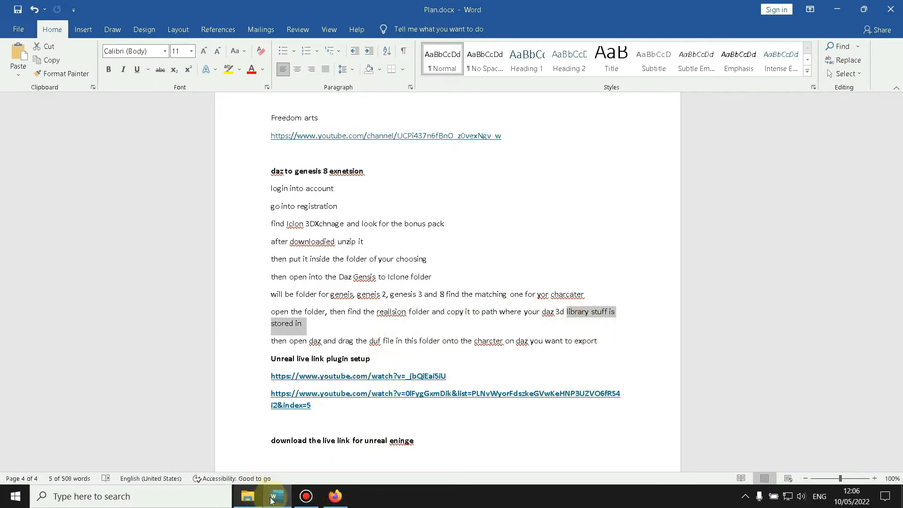
Switch to File Explorer, open How to use Genesis8 duf file.txt and review the Step1 destination path for the Reallusion folder
click(248, 497)
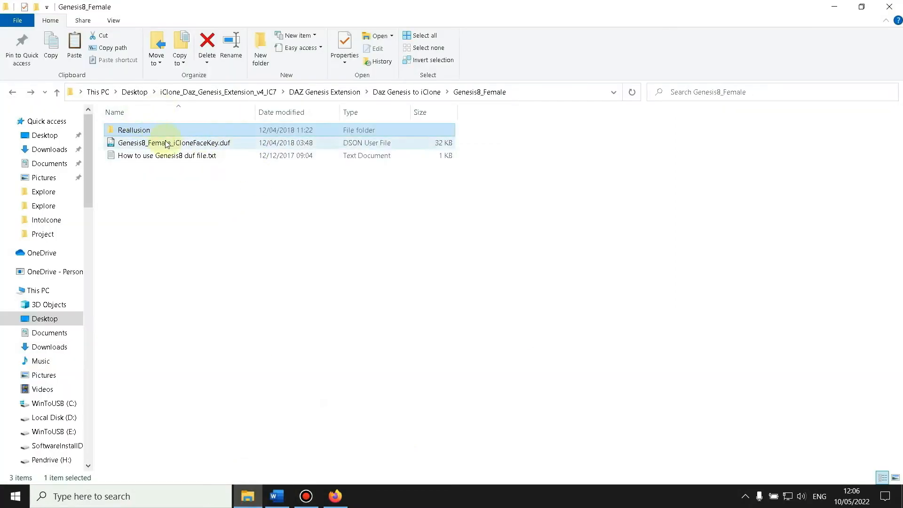
double_click(183, 157)
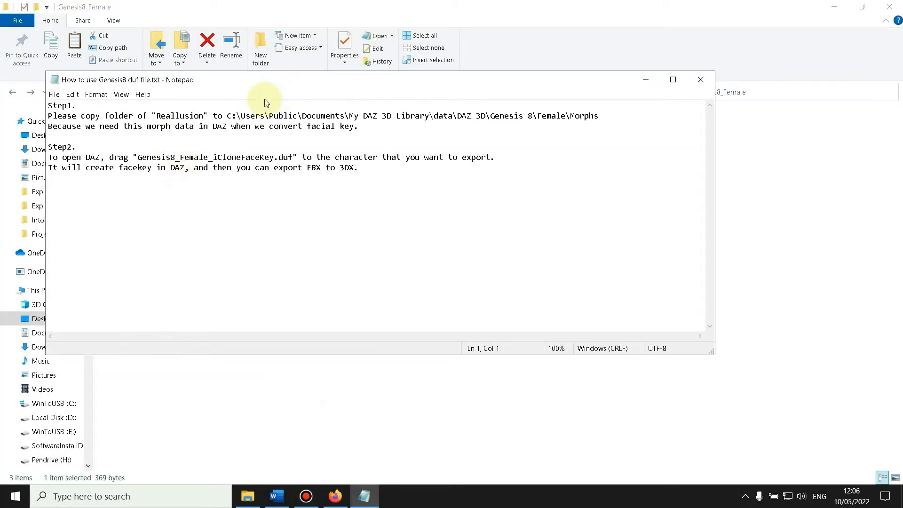
drag(261, 82, 457, 86)
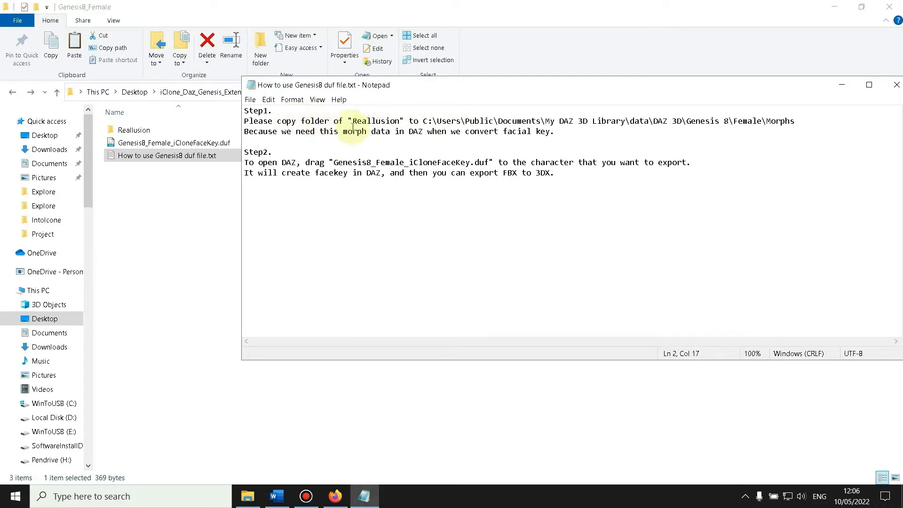
drag(353, 129, 272, 111)
click(476, 149)
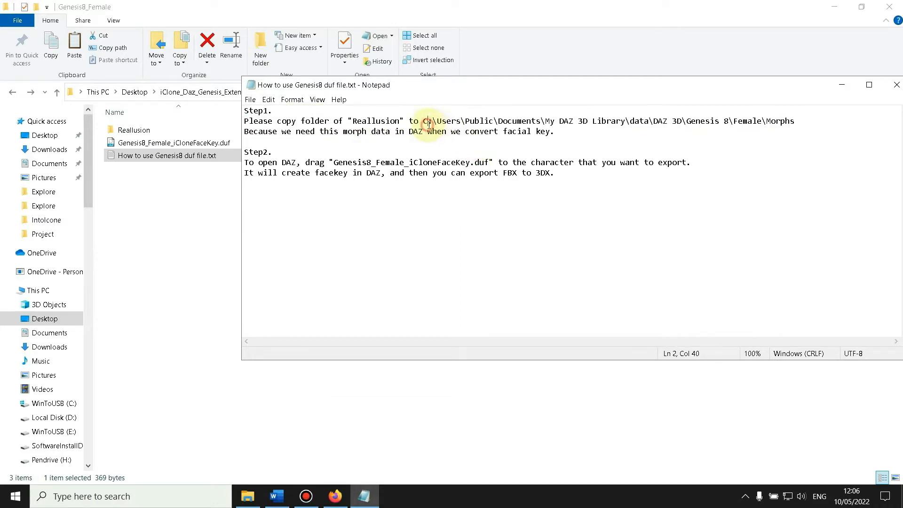
click(502, 121)
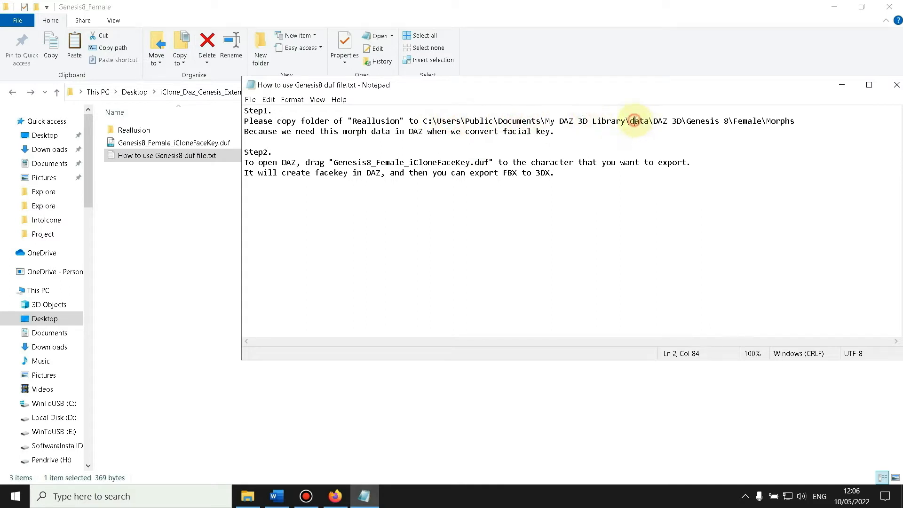
drag(646, 122, 452, 118)
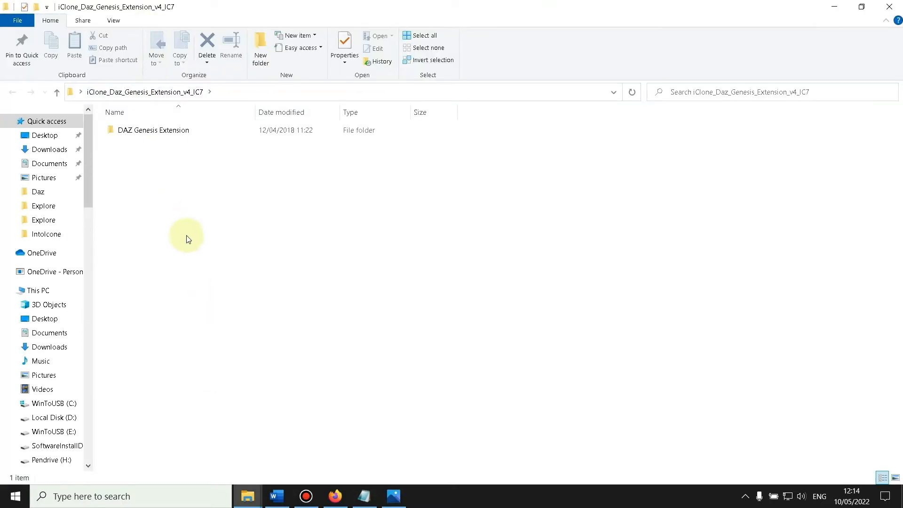
Go from the iClone_Daz_Genesis_Extension_v4_IC7 folder into Genesis8_Female, check its Reallusion folder and return to Genesis8_Female
double_click(157, 131)
double_click(155, 129)
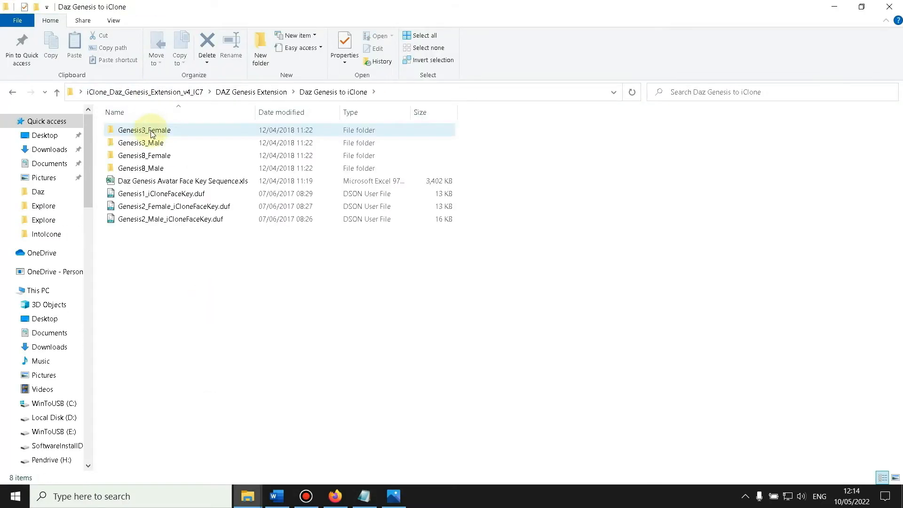
double_click(160, 156)
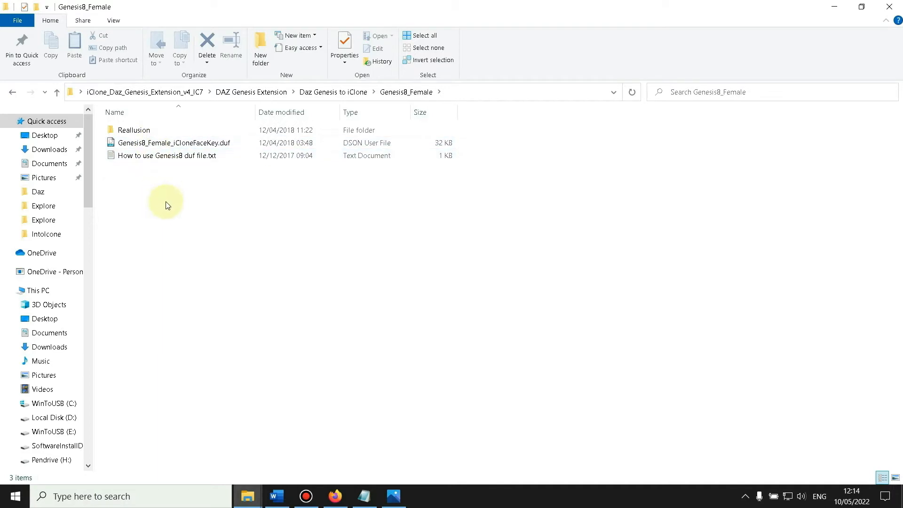
click(150, 130)
double_click(150, 130)
click(12, 93)
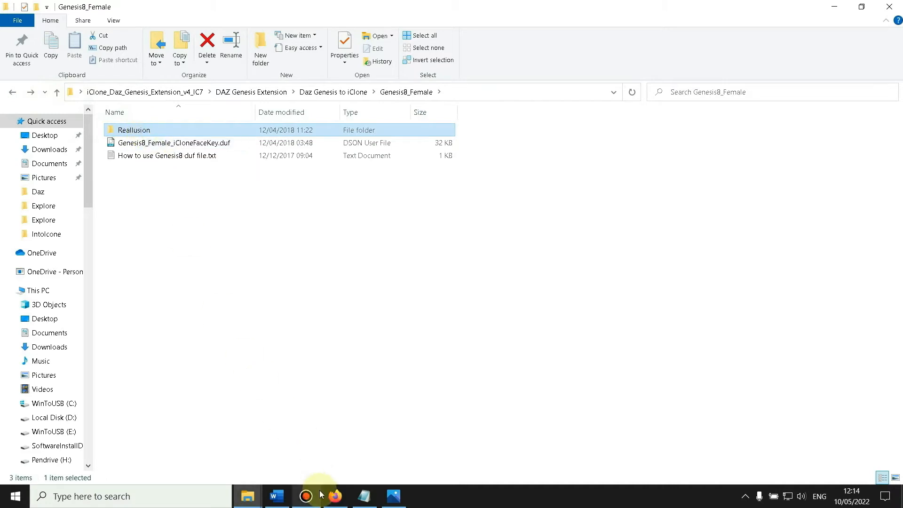
Switch to How to use Genesis8 duf file.txt in Notepad, review the Step1 destination path, and return to File Explorer
click(364, 496)
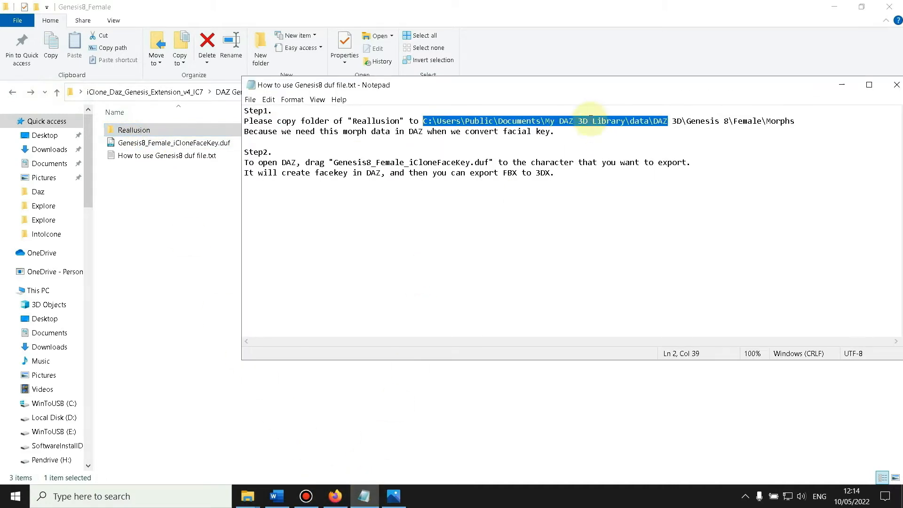
click(564, 149)
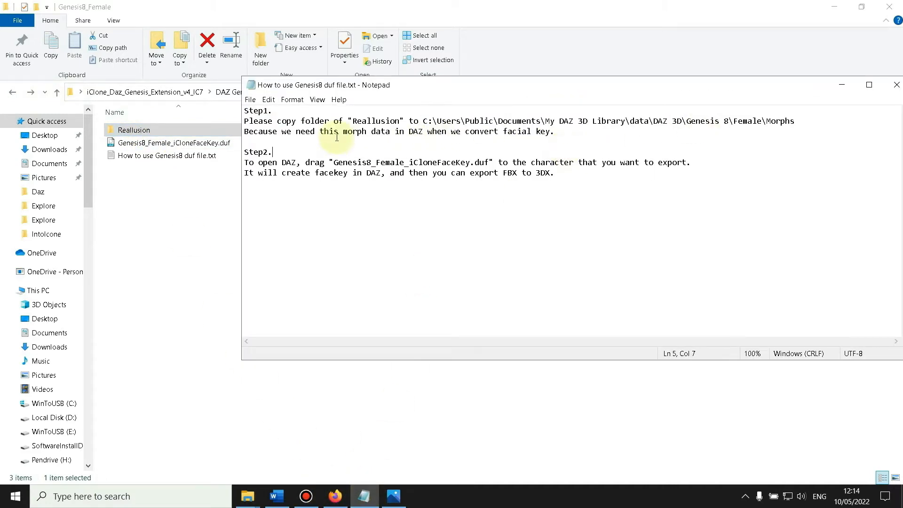
drag(515, 120, 771, 121)
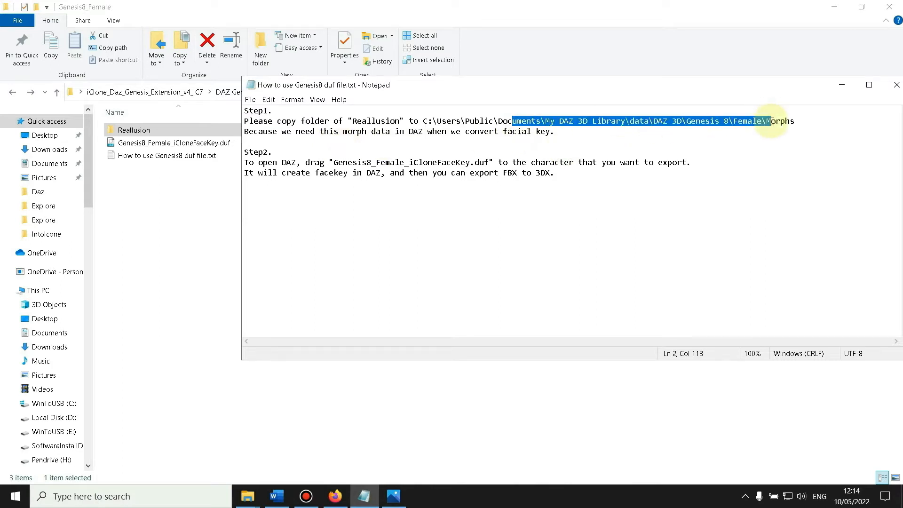
click(176, 201)
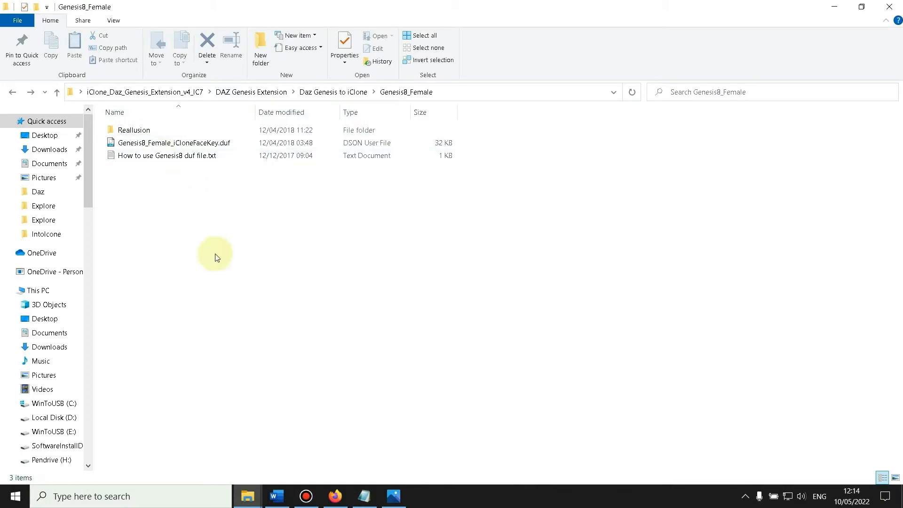
Select the Reallusion folder, check the My DAZ 3D Library path shown in 0.png in Photos, and return to File Explorer
click(144, 130)
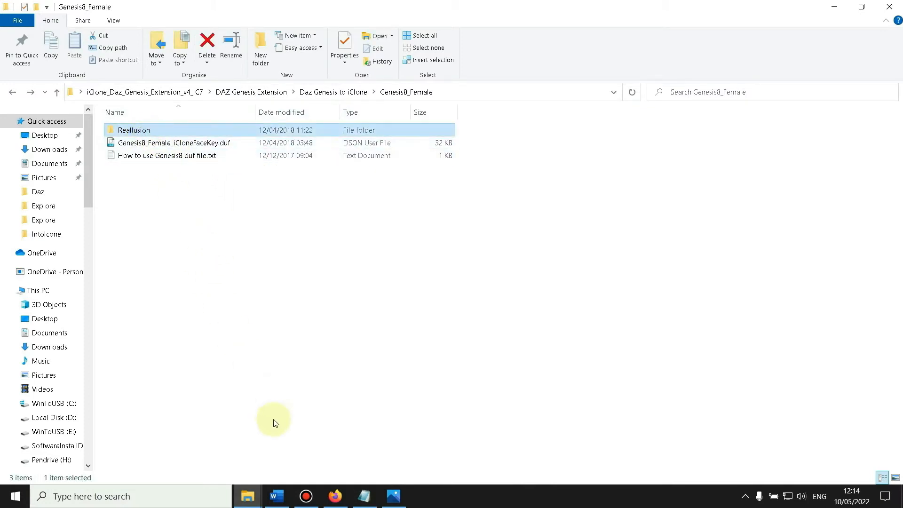
click(394, 496)
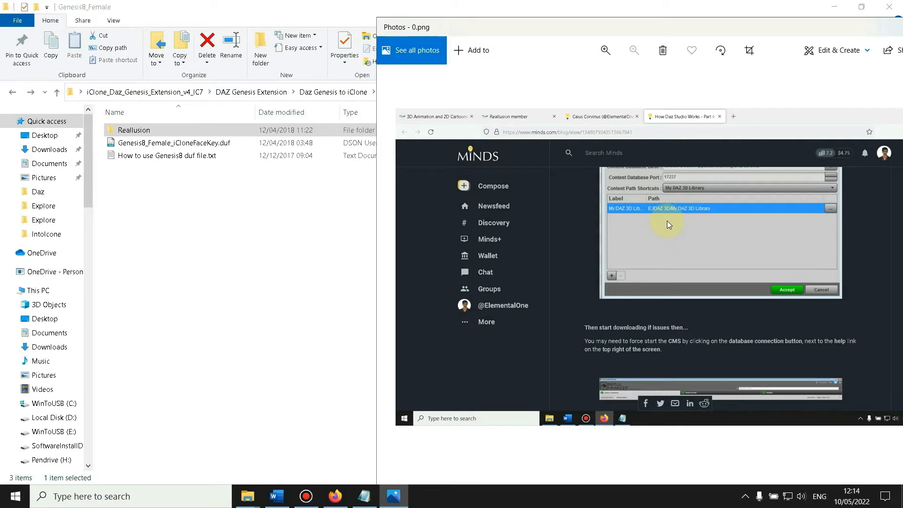
click(295, 262)
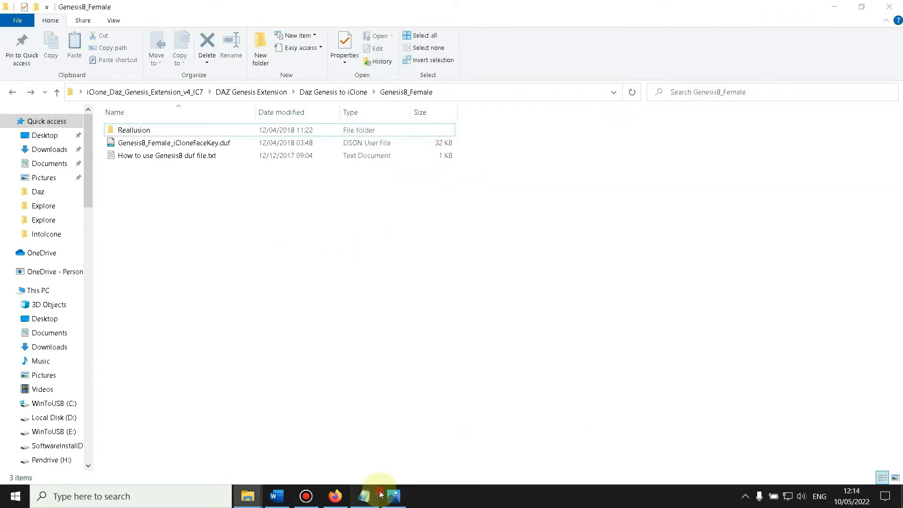
Switch to Notepad and examine each part of the Step1 path from My DAZ 3D Library through Genesis 8\Female\Morphs before returning to File Explorer
click(363, 496)
click(485, 119)
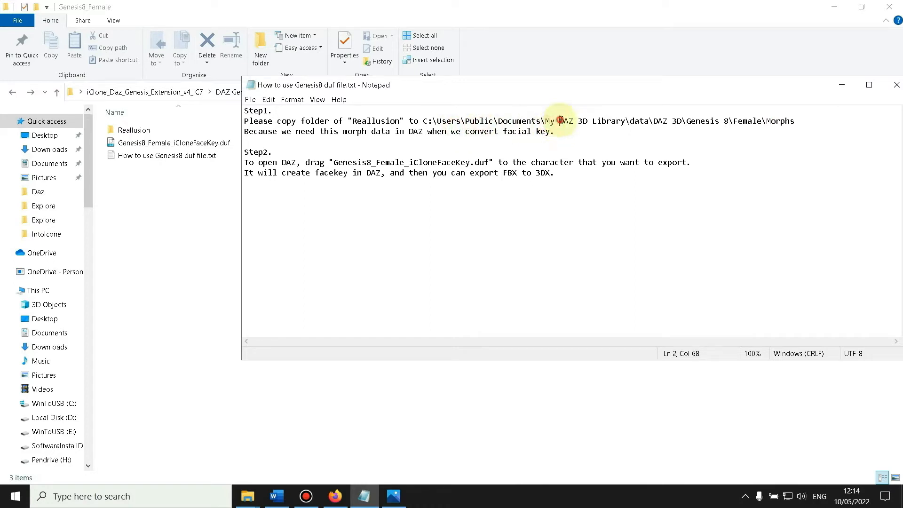
drag(559, 120, 597, 120)
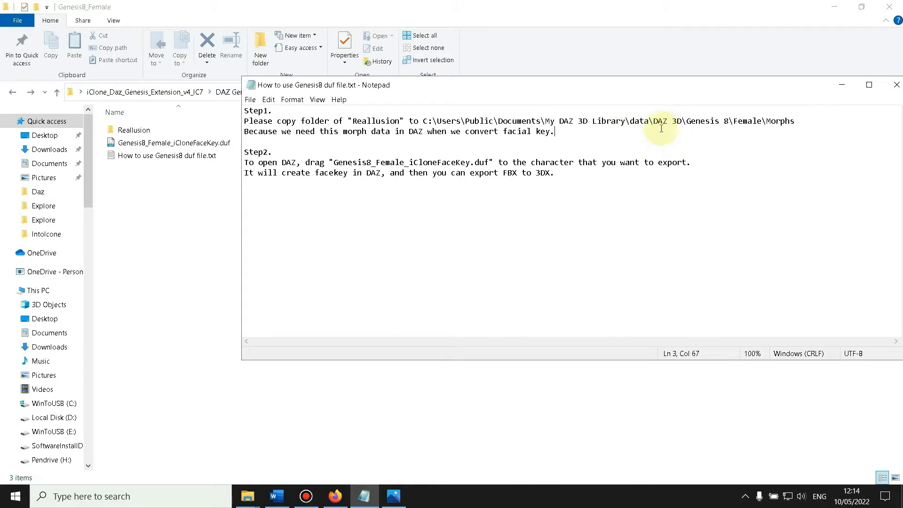
click(339, 131)
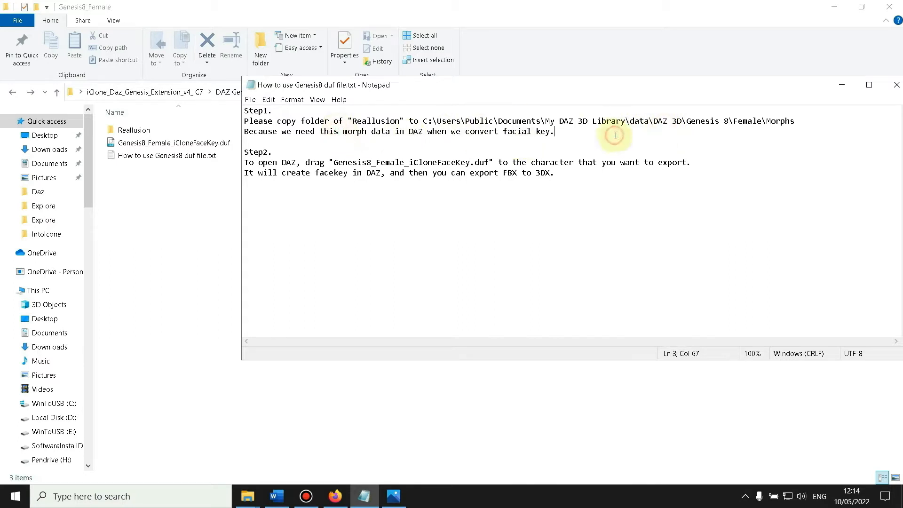
drag(690, 120, 752, 135)
click(669, 170)
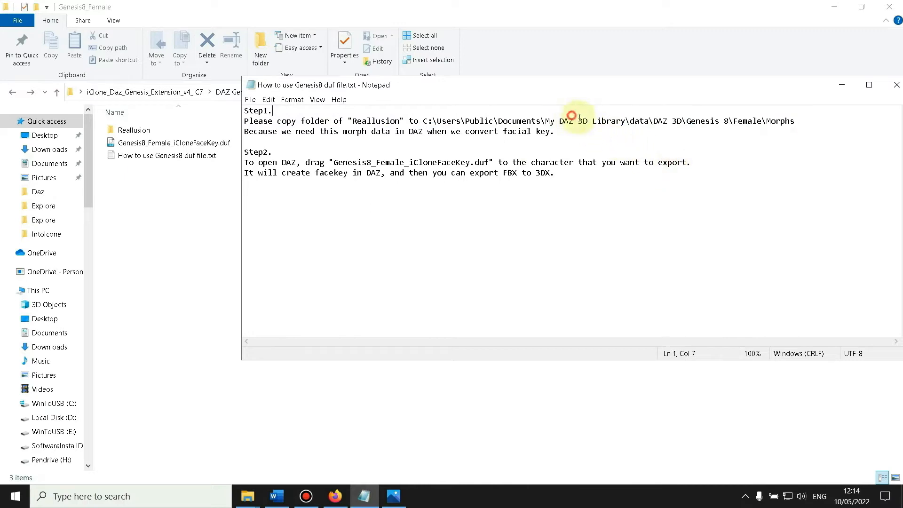
drag(572, 115, 604, 121)
click(626, 150)
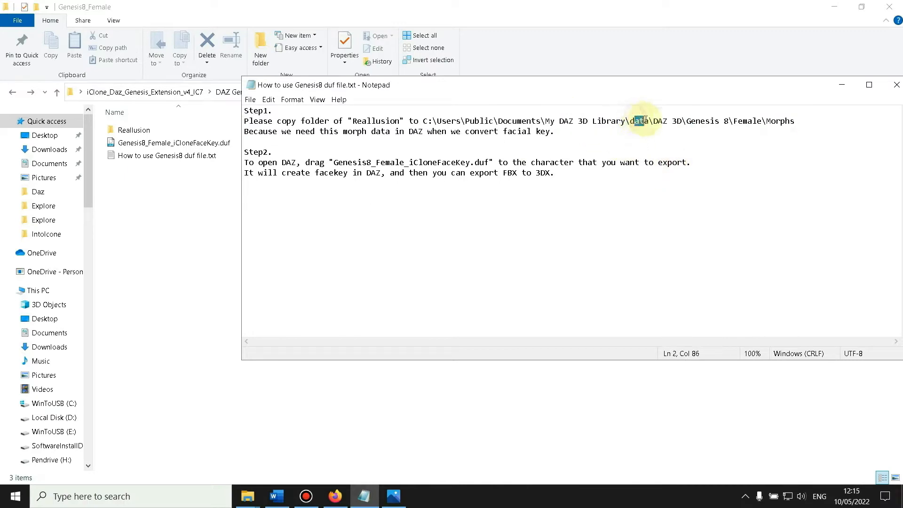
drag(679, 117, 715, 121)
drag(719, 151, 696, 162)
click(722, 150)
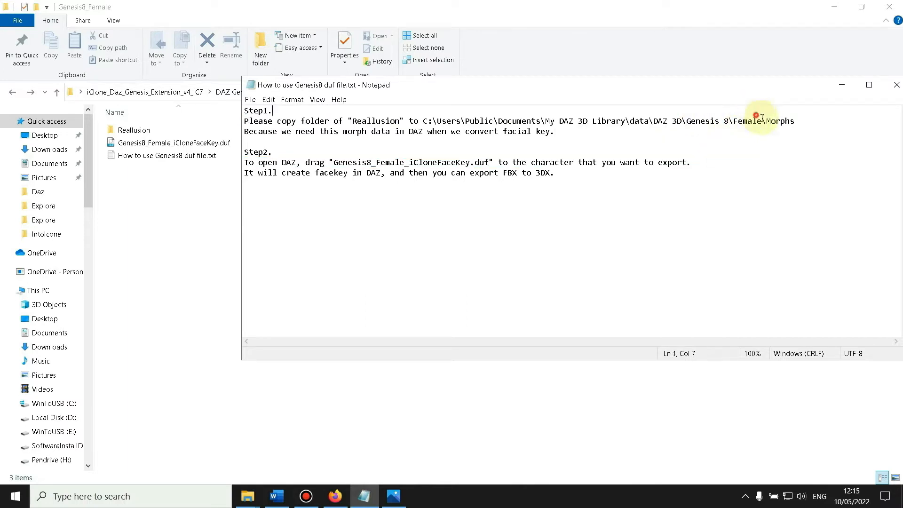
click(785, 121)
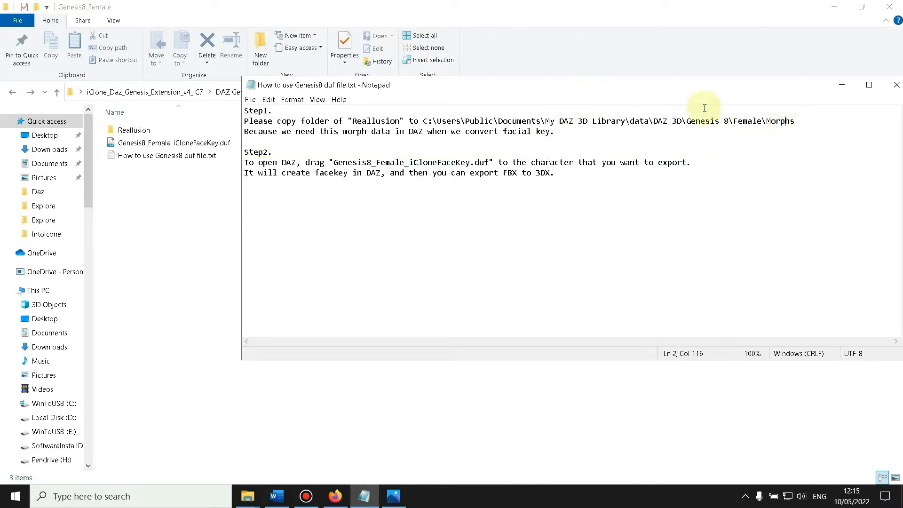
drag(672, 121, 766, 121)
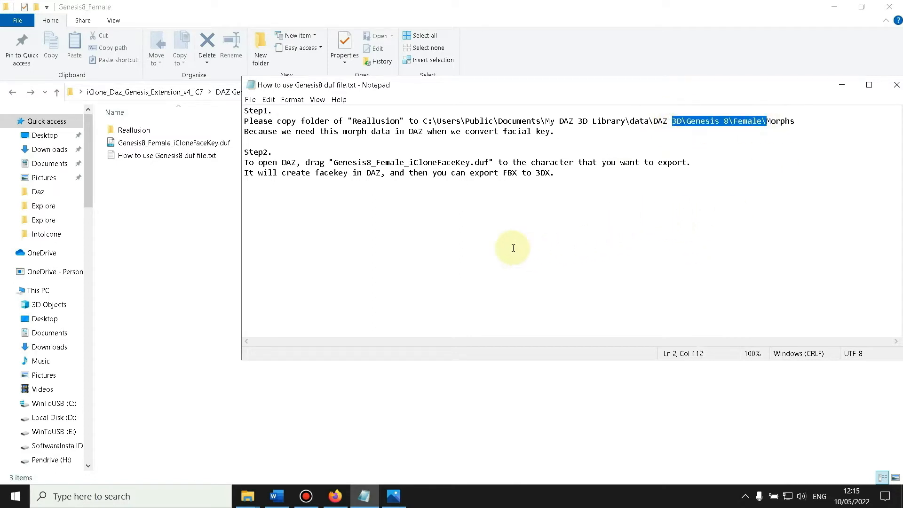
click(337, 153)
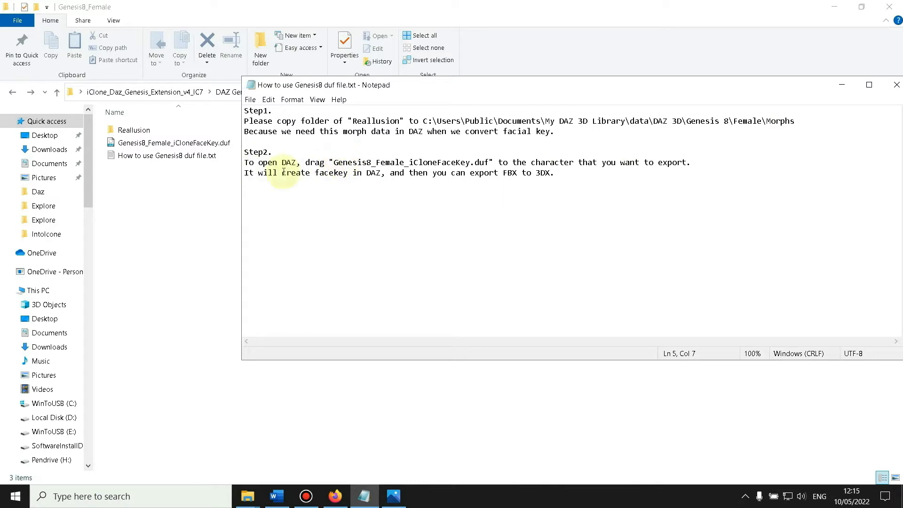
click(176, 214)
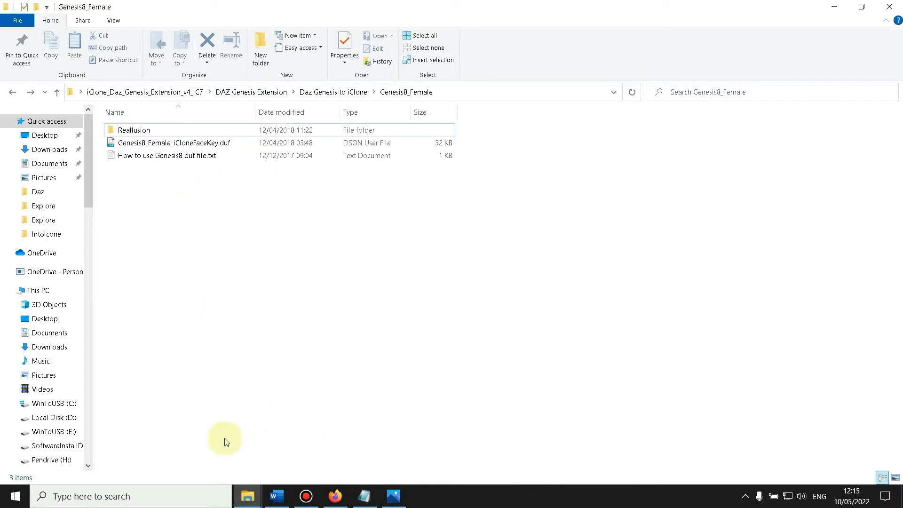
Locate Genesis8_Female_iCloneFaceKey.duf in File Explorer and review the Step2 instructions in Notepad about exporting FBX to 3DX
click(364, 496)
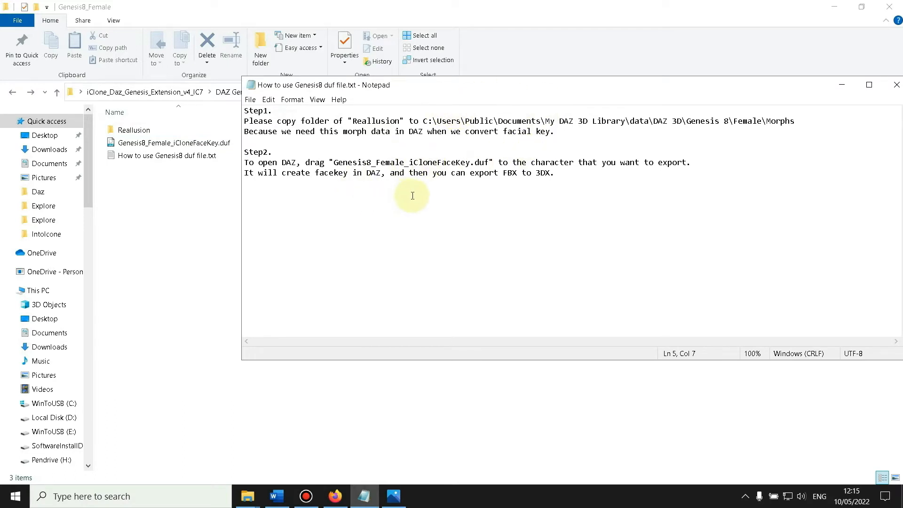
click(202, 147)
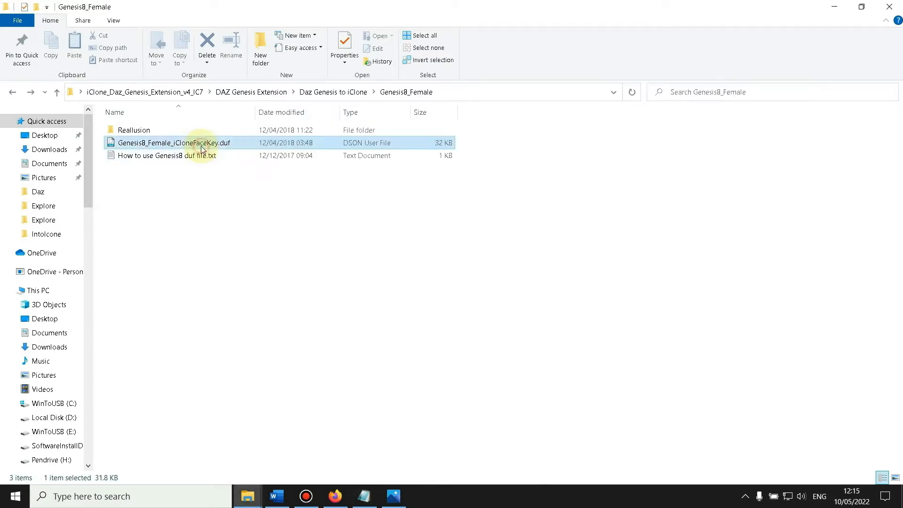
click(334, 497)
click(392, 497)
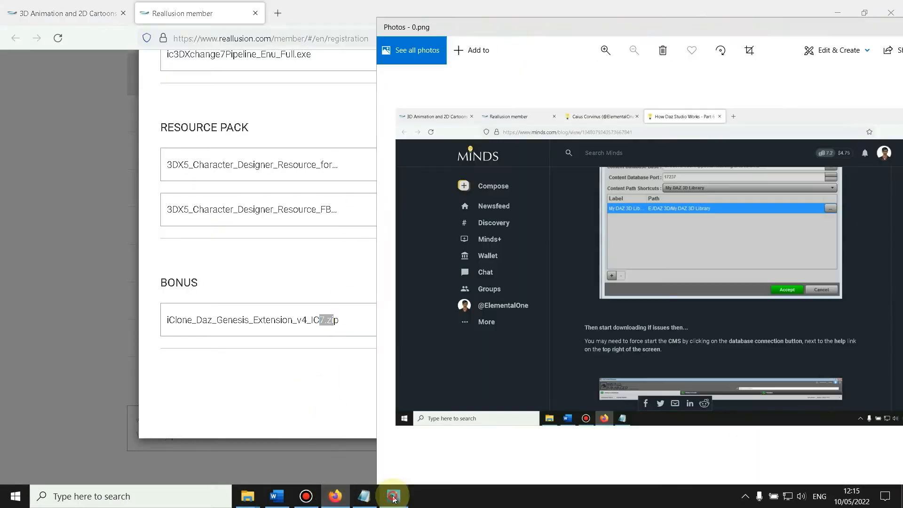
click(364, 496)
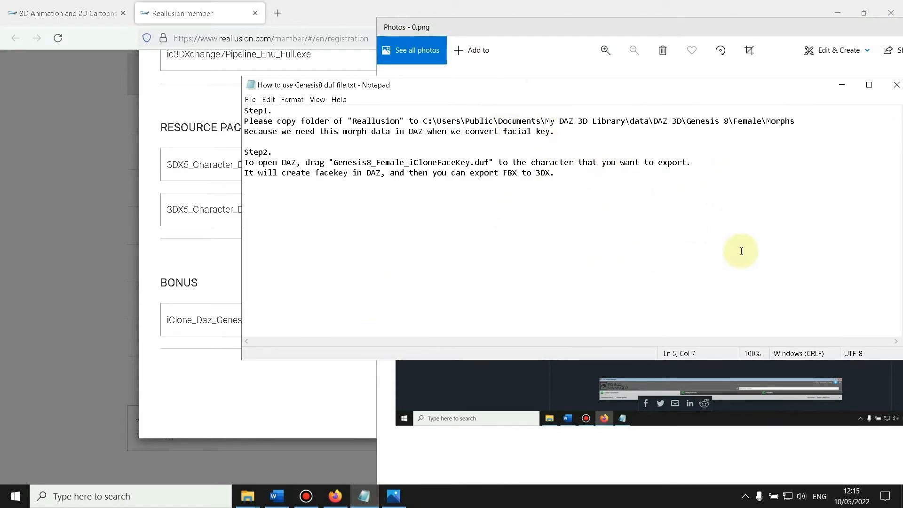
drag(581, 173, 496, 178)
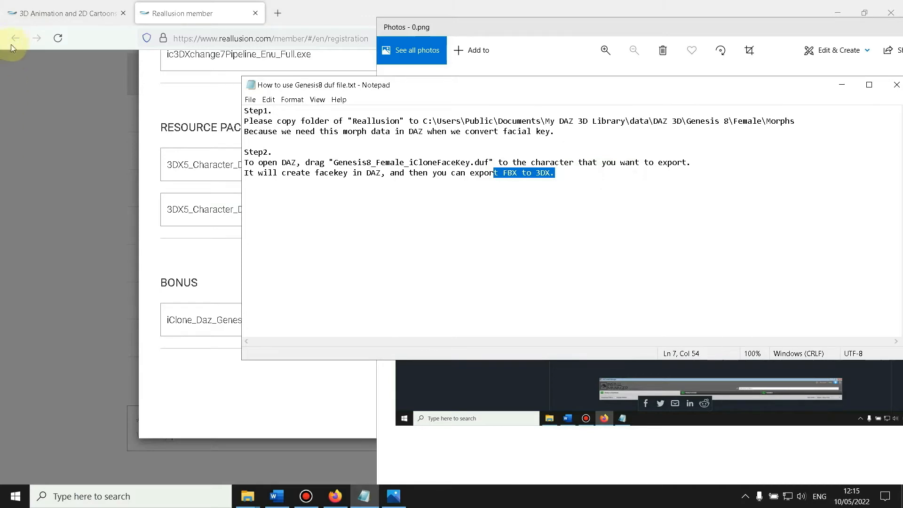
Launch DAZ Studio 4.20 Pro and minimise both its window and the Firefox window
click(66, 13)
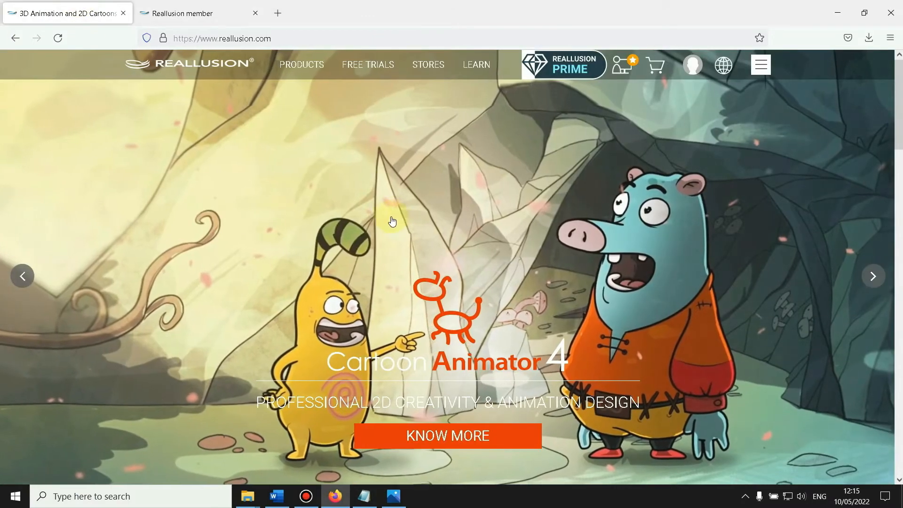
click(14, 496)
text(d)
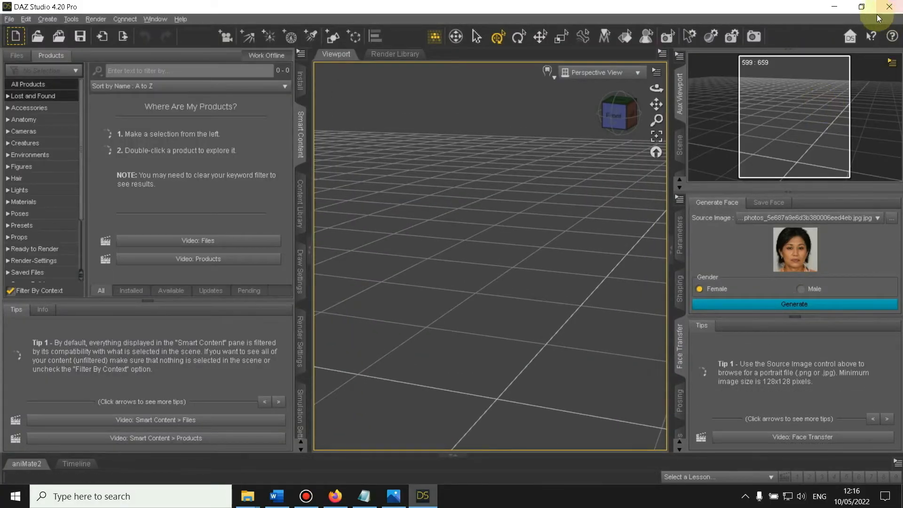
click(833, 7)
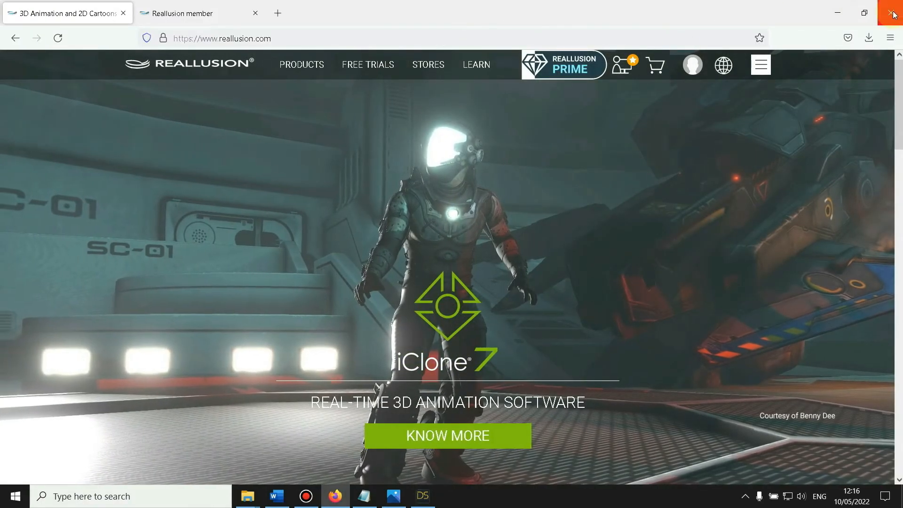
click(837, 13)
Copy the full path C:\Users\Public\Documents\My DAZ 3D Library\data\DAZ 3D\Genesis 8\Female\Morphs from Step1 in Notepad
click(511, 173)
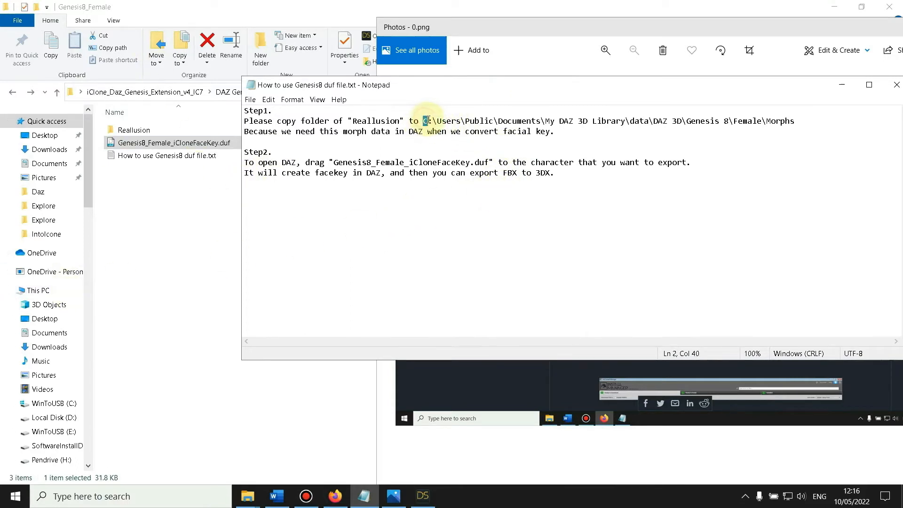
drag(428, 121, 797, 119)
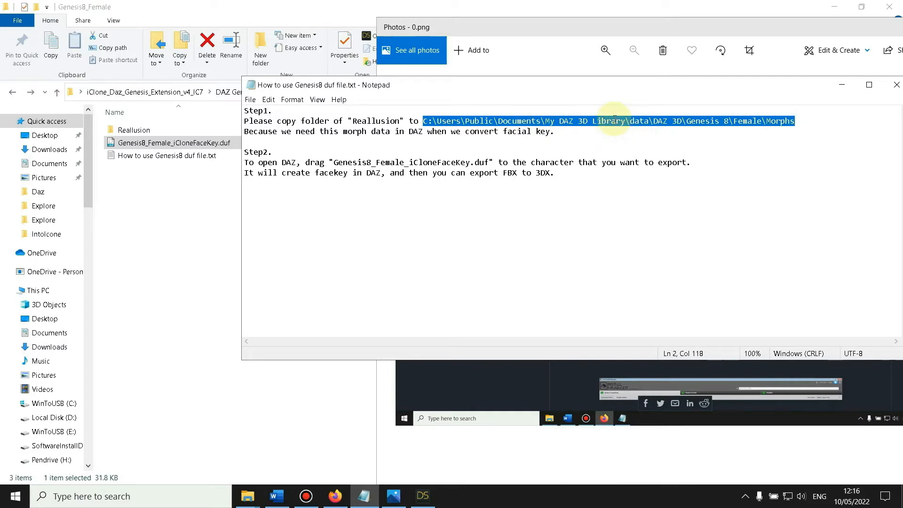
right_click(615, 120)
click(637, 150)
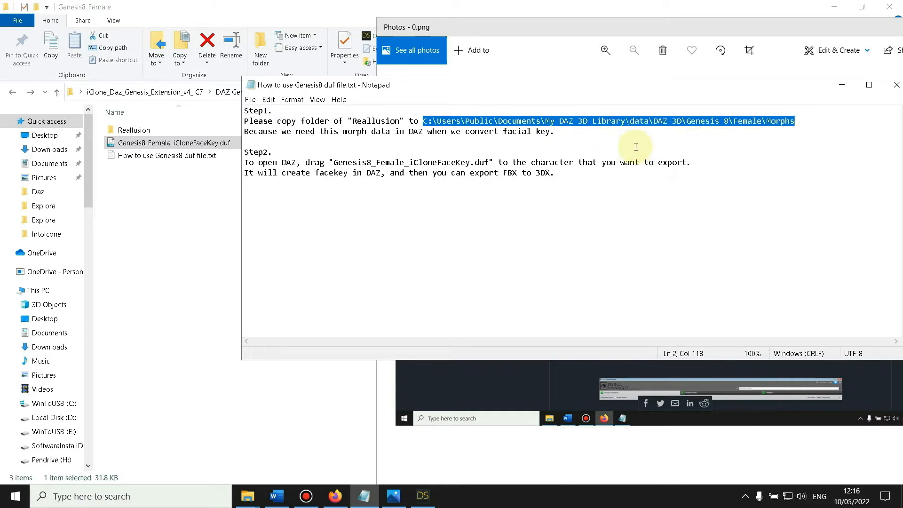
Open a new File Explorer window and go to the copied path C:\Users\Public\Documents\My DAZ 3D Library\data\DAZ 3D\Genesis 8\Female\Morphs
click(374, 4)
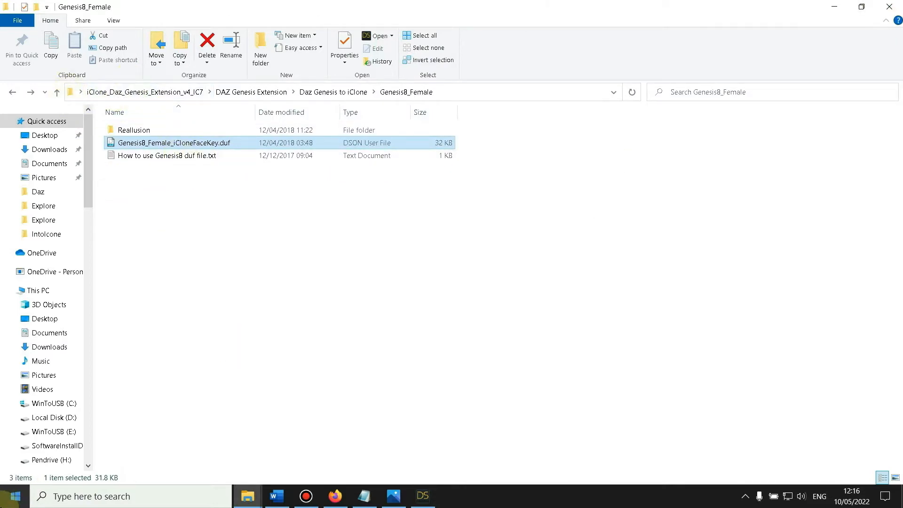
right_click(11, 496)
click(71, 408)
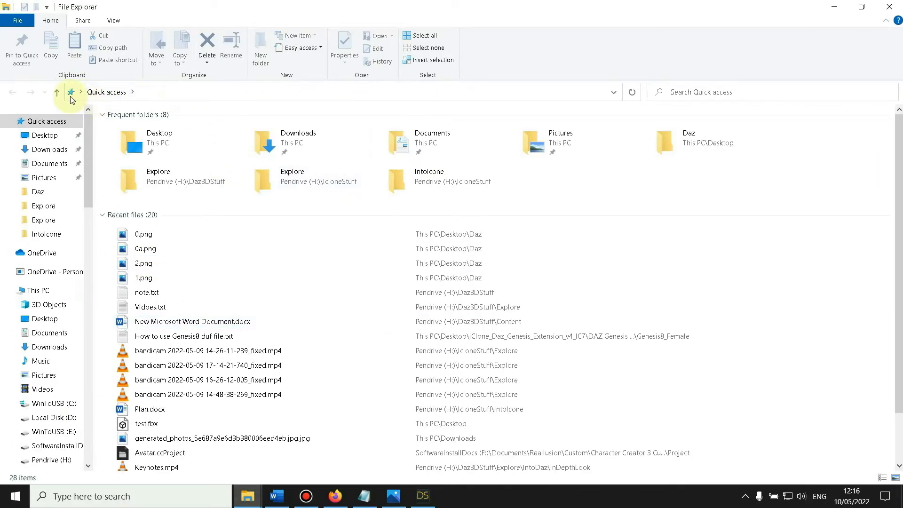
click(150, 93)
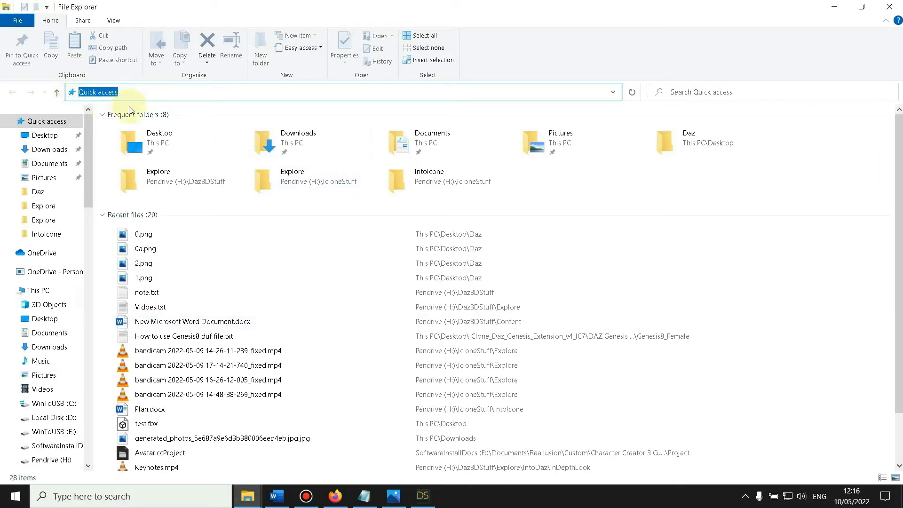
right_click(109, 95)
click(136, 140)
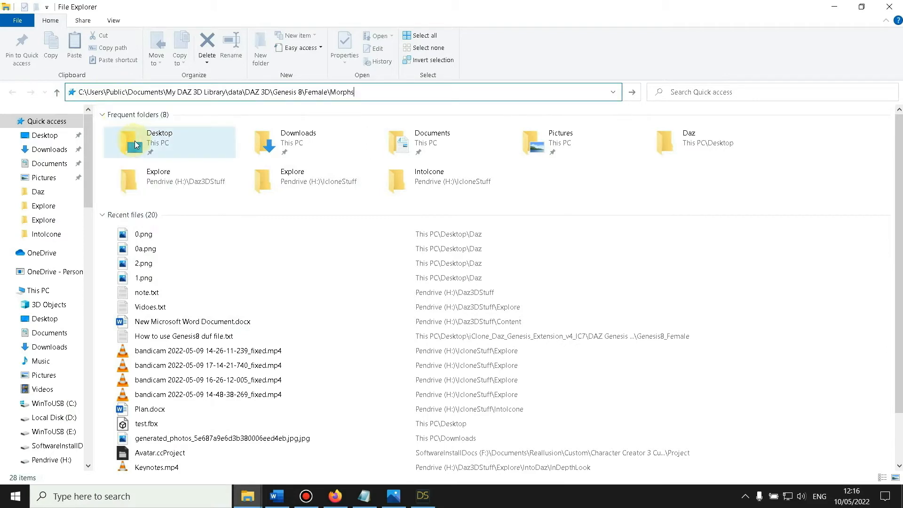
key(Return)
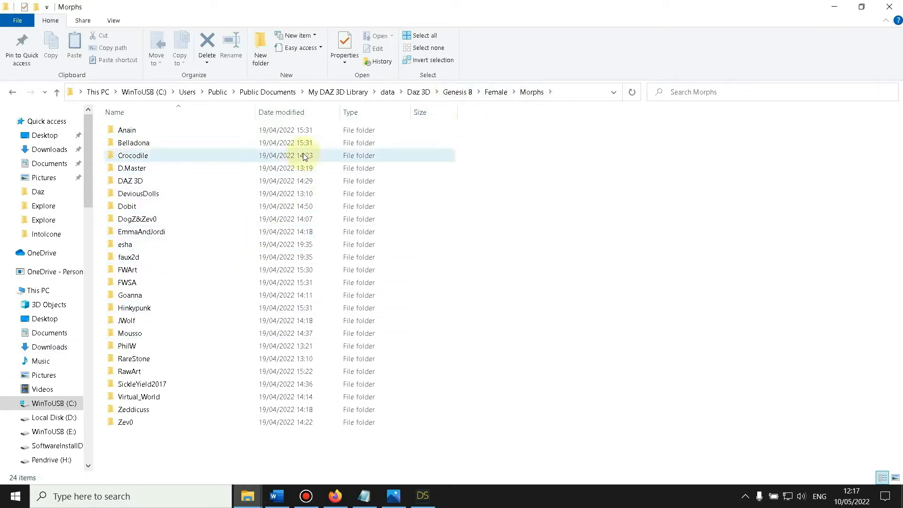
Copy the Reallusion folder from the extension's Genesis8_Female folder after checking its contents
click(247, 497)
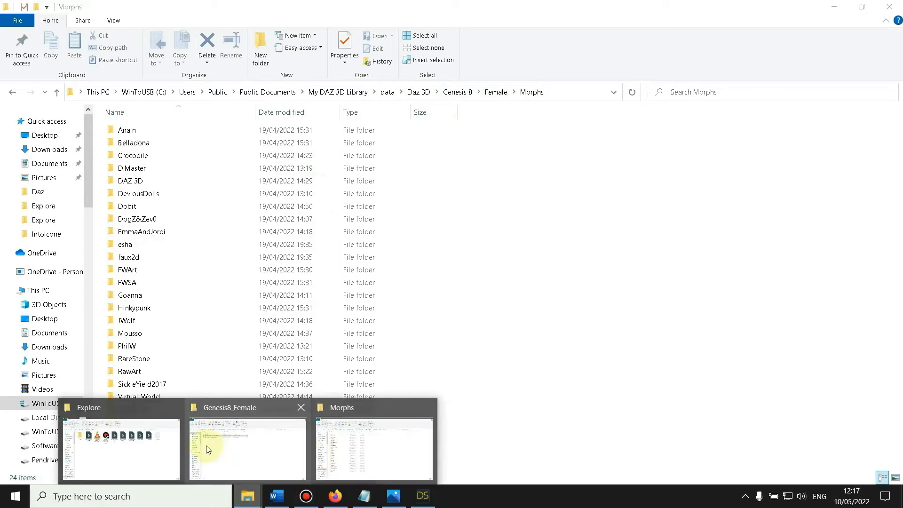
click(276, 448)
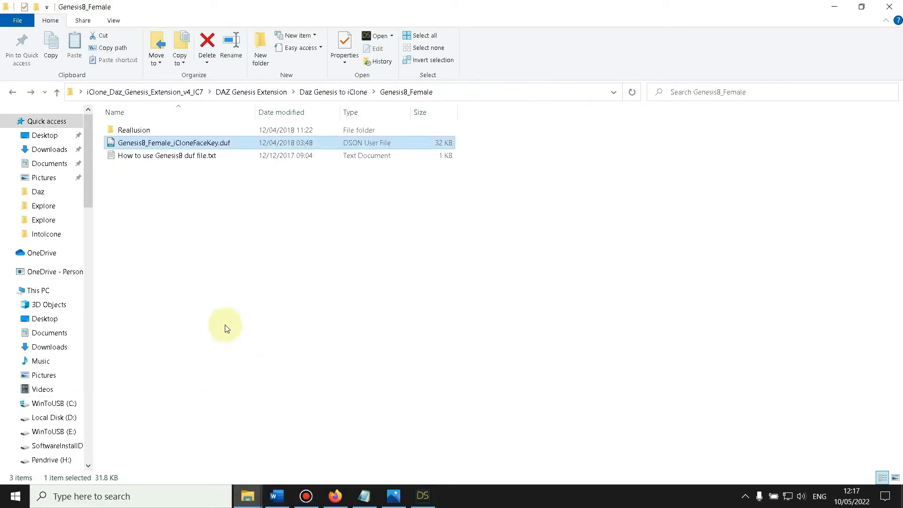
click(191, 220)
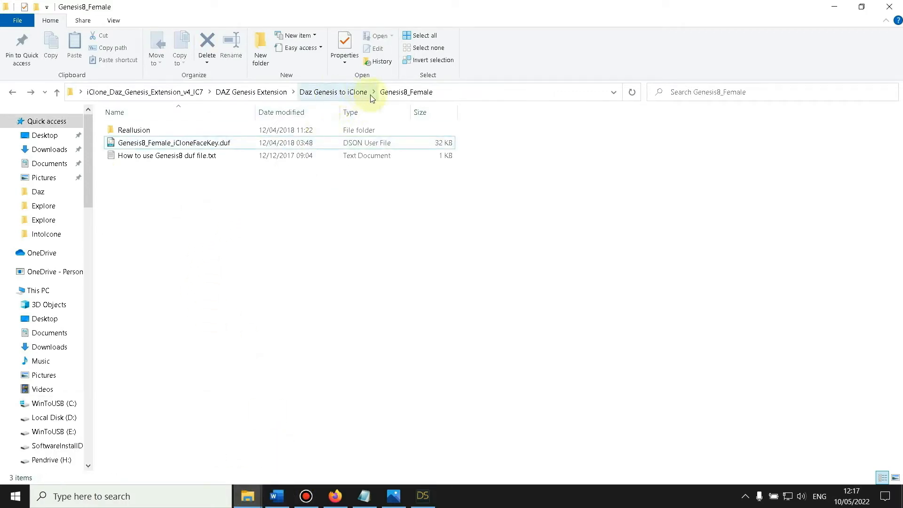
click(158, 133)
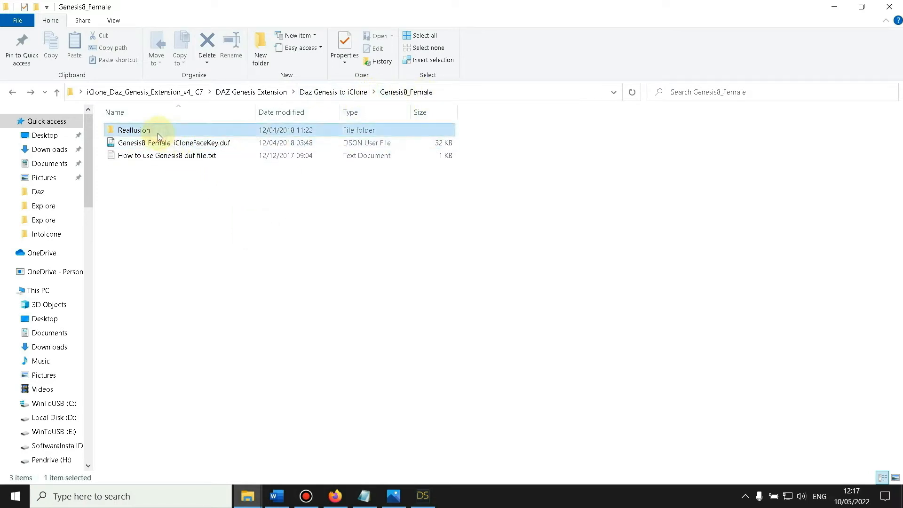
double_click(127, 130)
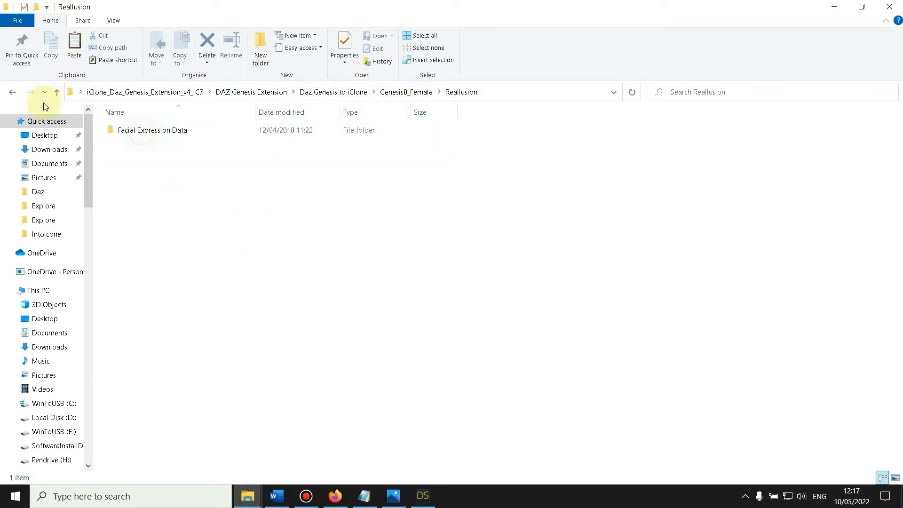
click(14, 94)
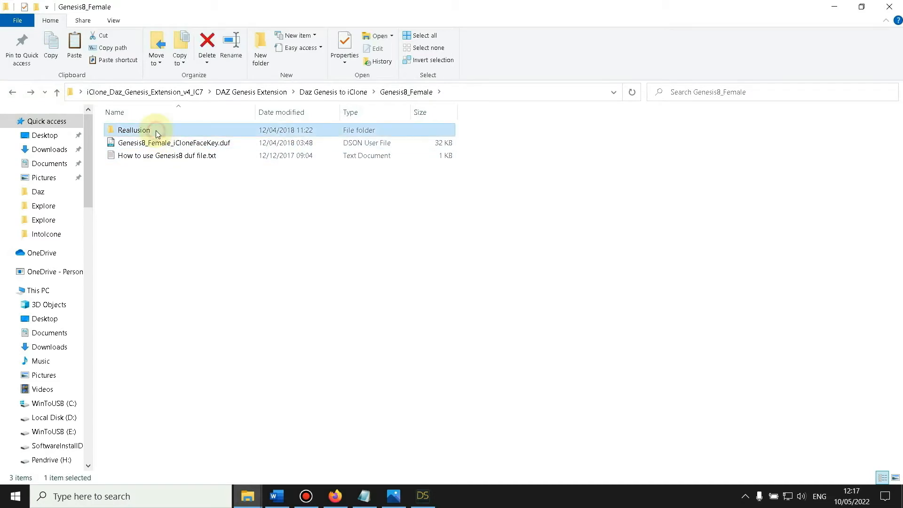
click(218, 263)
mouse_move(258, 504)
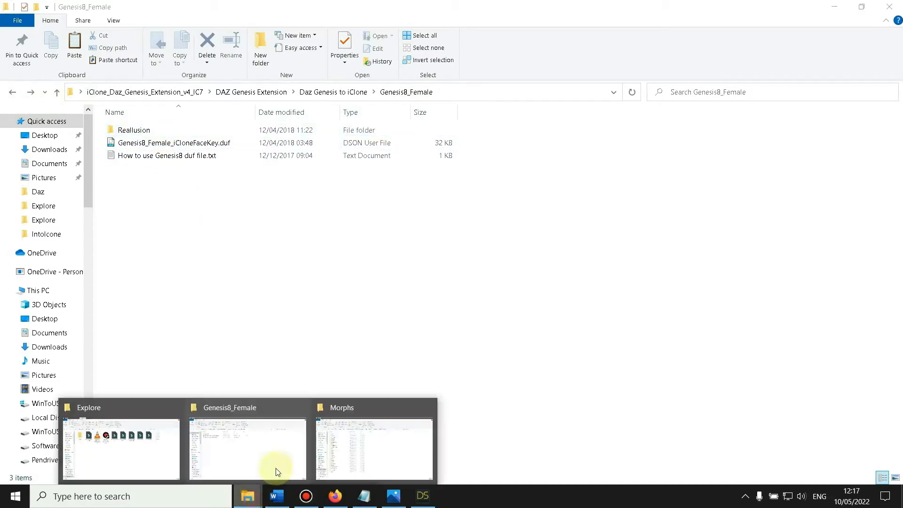
Paste the Reallusion folder into the DAZ 3D library's Genesis 8 Female Morphs folder
click(392, 427)
right_click(566, 294)
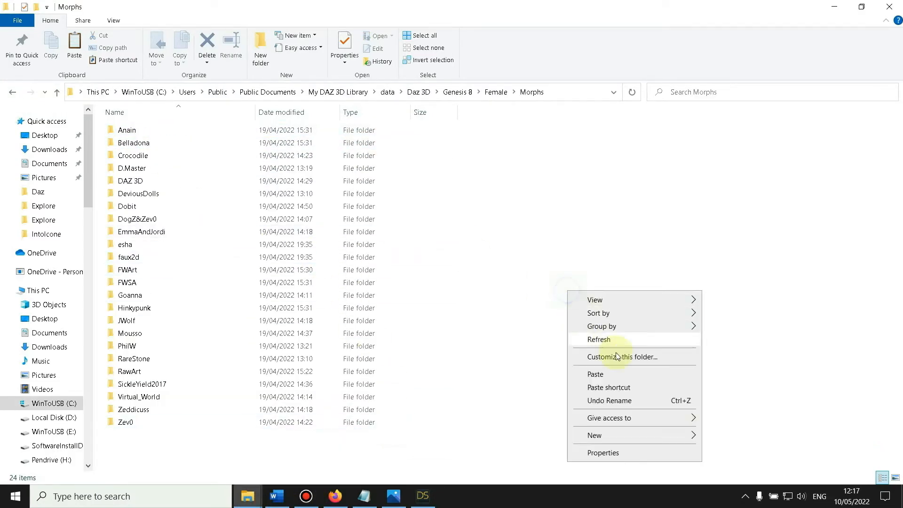
click(578, 339)
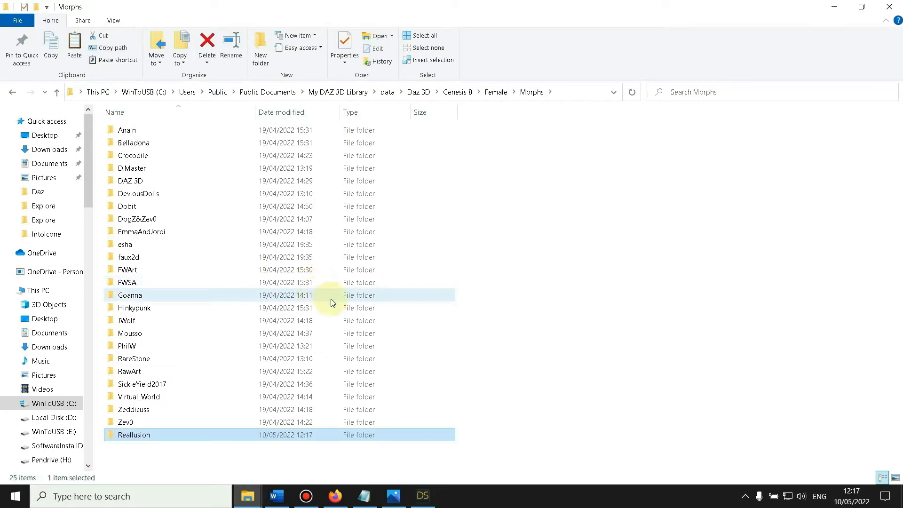
click(574, 239)
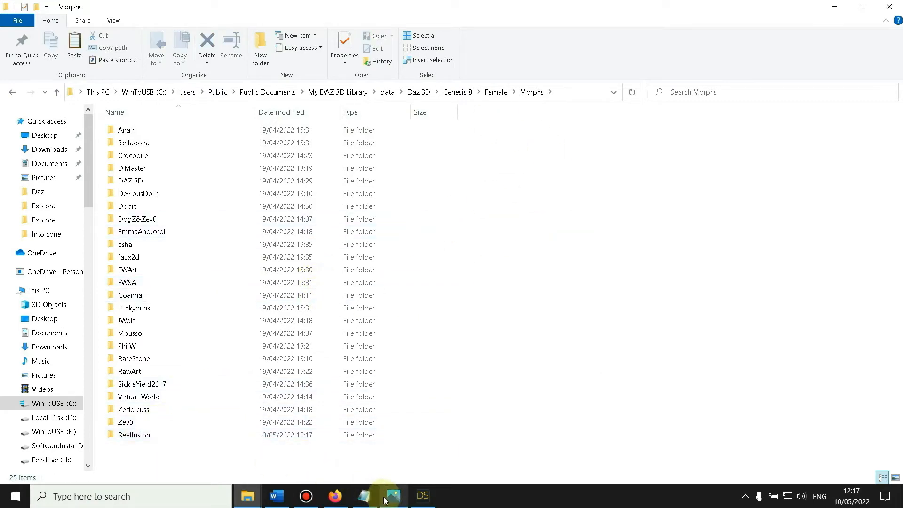
Review Step1 and Step2 of the Genesis8 duf file instructions in Notepad, covering the Reallusion folder path and the iCloneFaceKey file
click(277, 496)
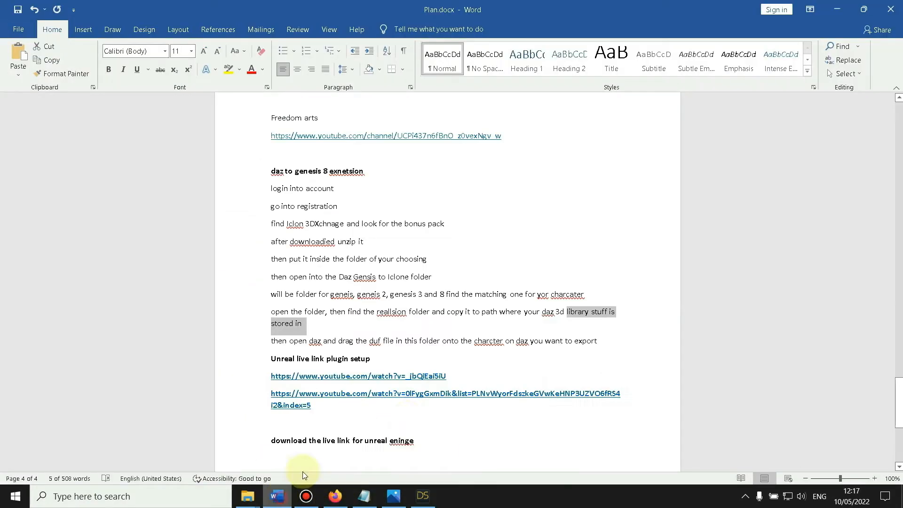
click(392, 496)
click(364, 496)
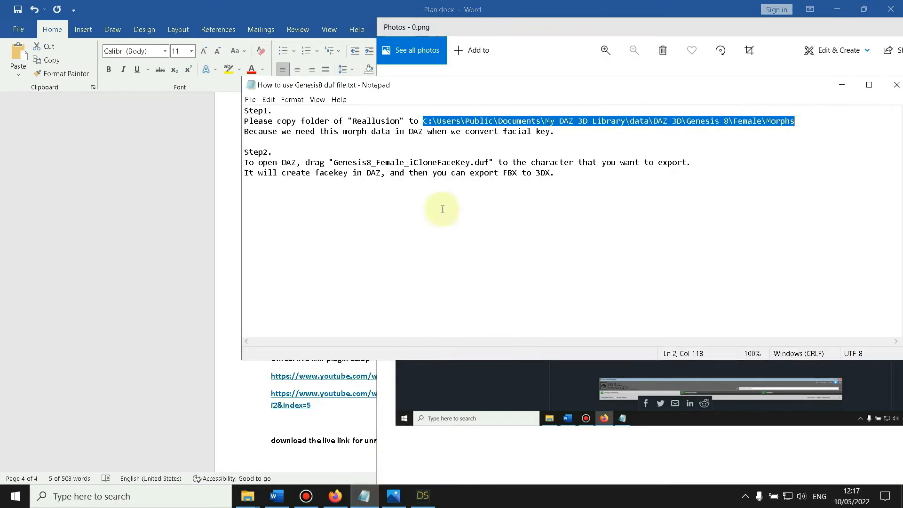
click(456, 122)
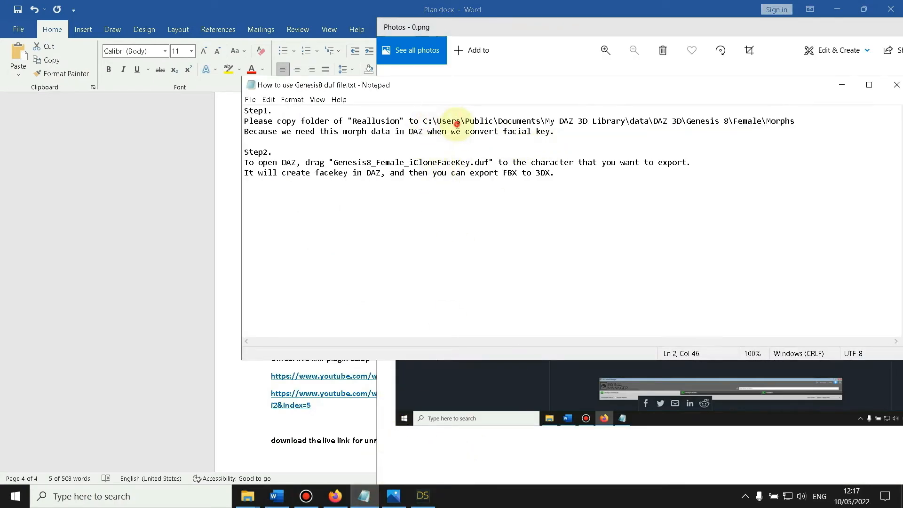
drag(348, 121, 599, 129)
click(654, 133)
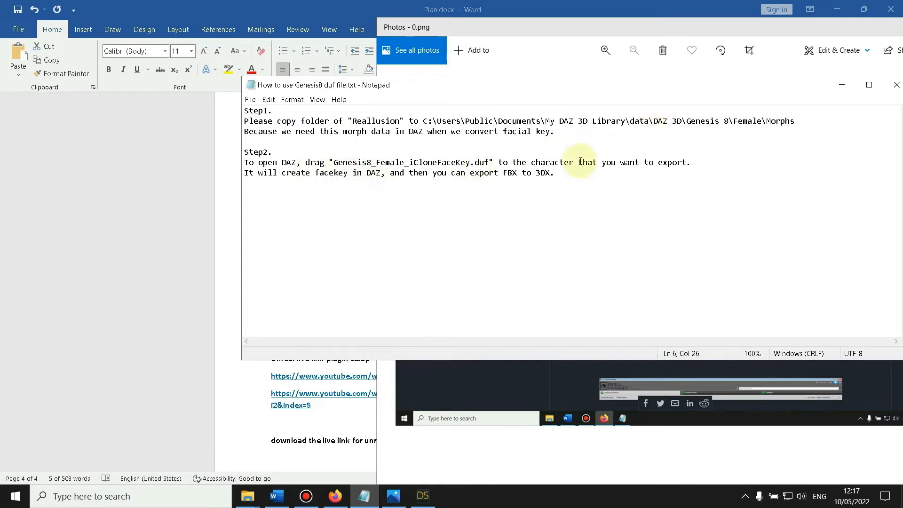
drag(641, 162, 502, 173)
click(478, 168)
click(321, 4)
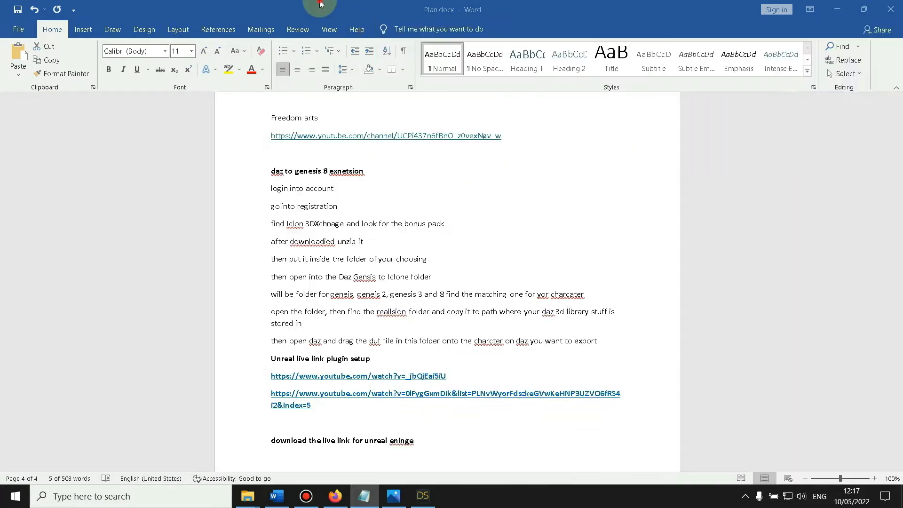
Switch to DAZ Studio and set the viewport's draw style to Solid Bounding Box
click(423, 496)
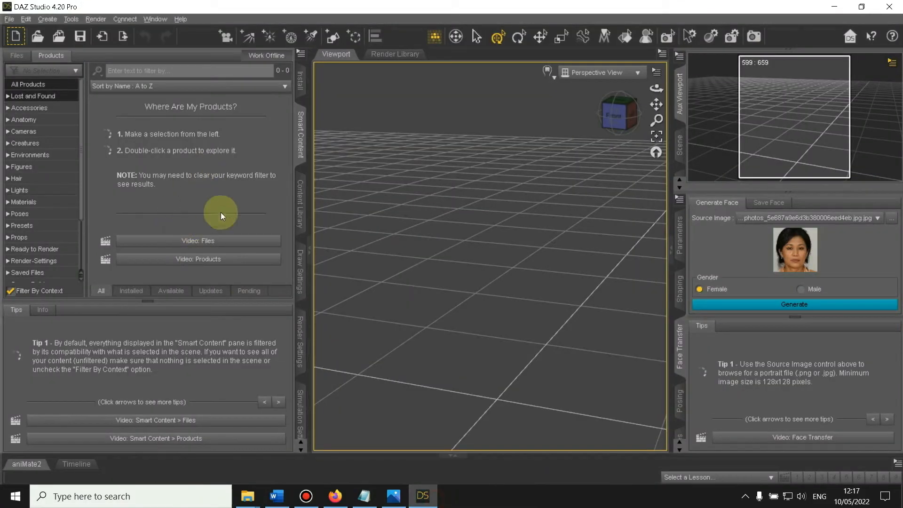
click(548, 70)
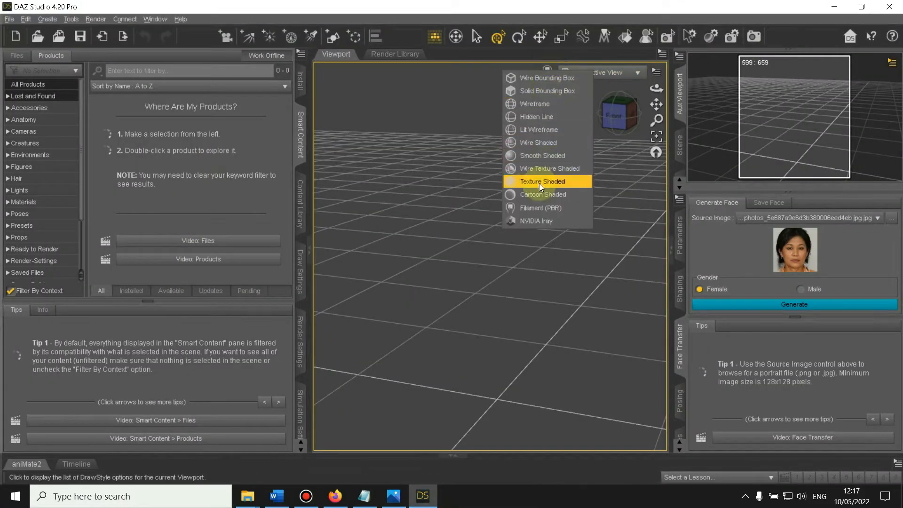
click(548, 94)
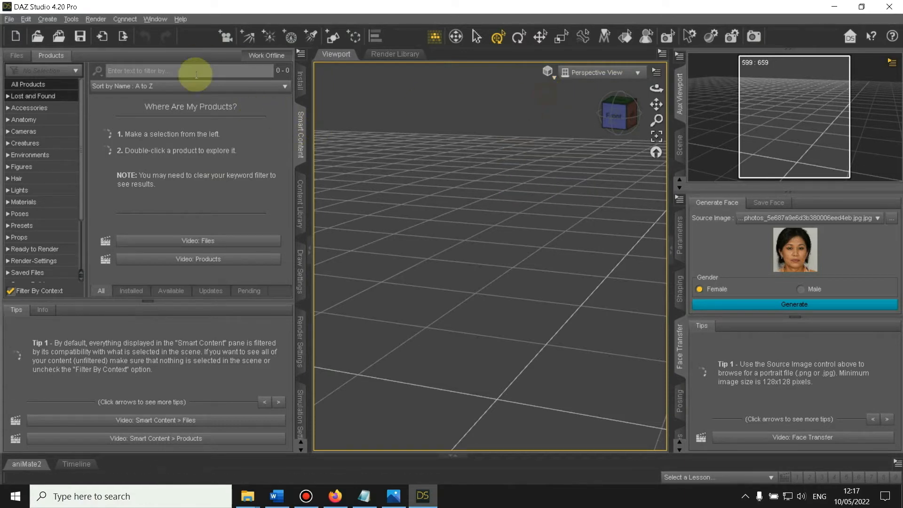
Load the Genesis 8 Basic Female figure from Genesis 8 Starter Essentials and show the scene's node list
click(21, 168)
scroll(182, 191, down, 10)
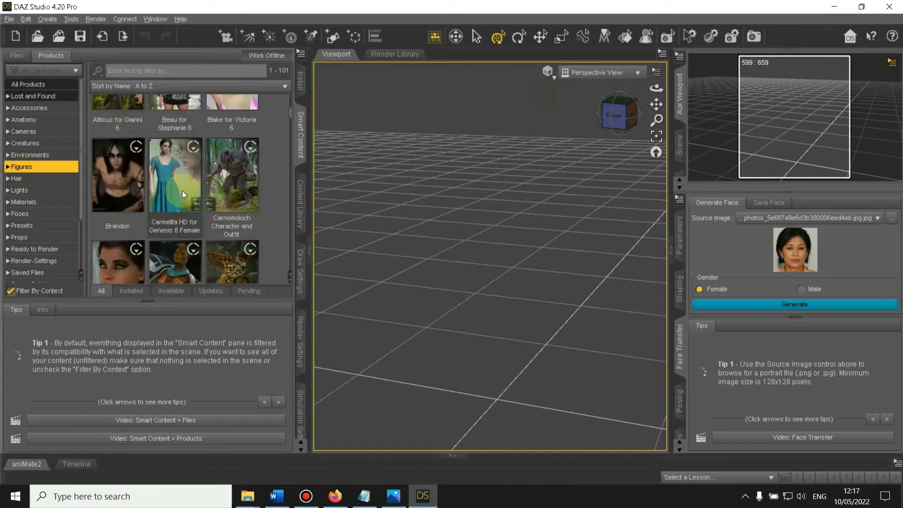
scroll(180, 187, up, 3)
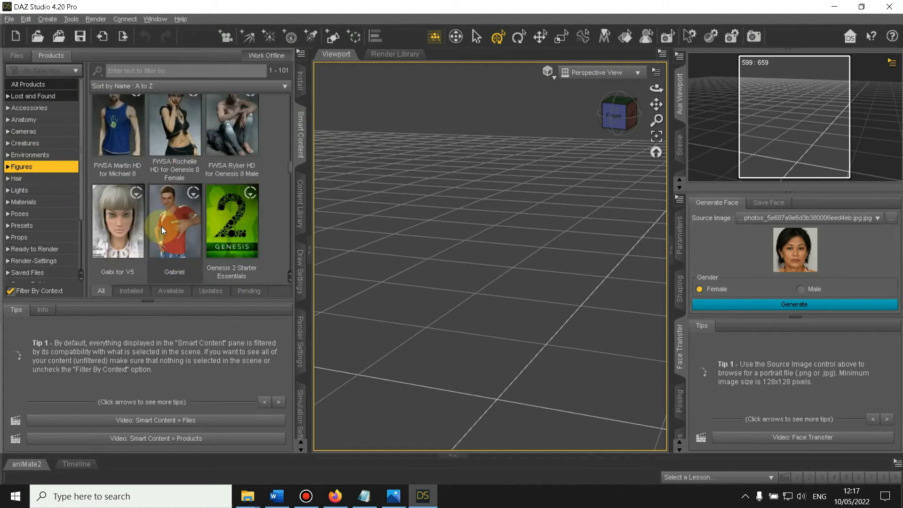
scroll(161, 227, down, 4)
click(176, 152)
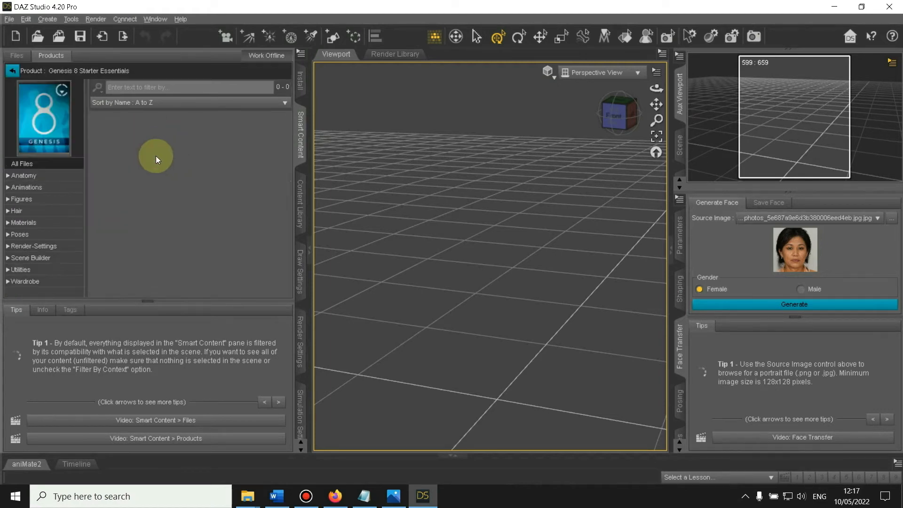
click(22, 199)
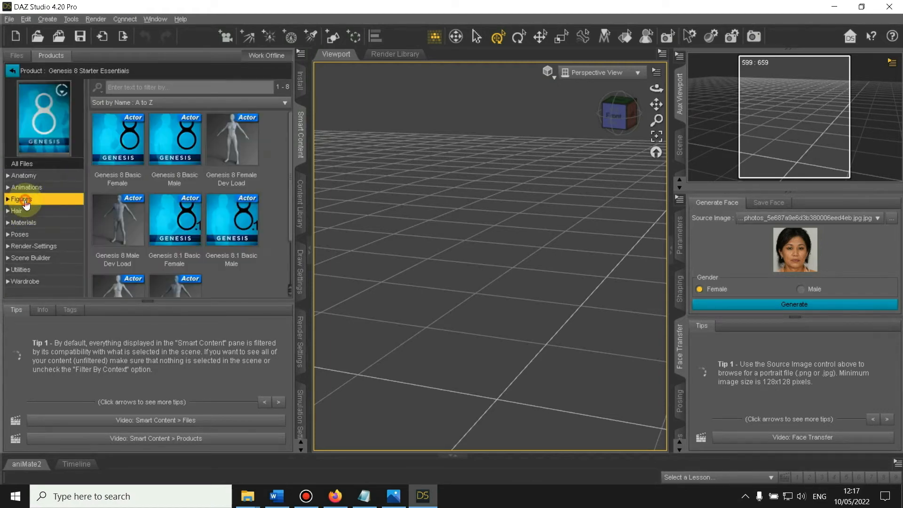
double_click(120, 142)
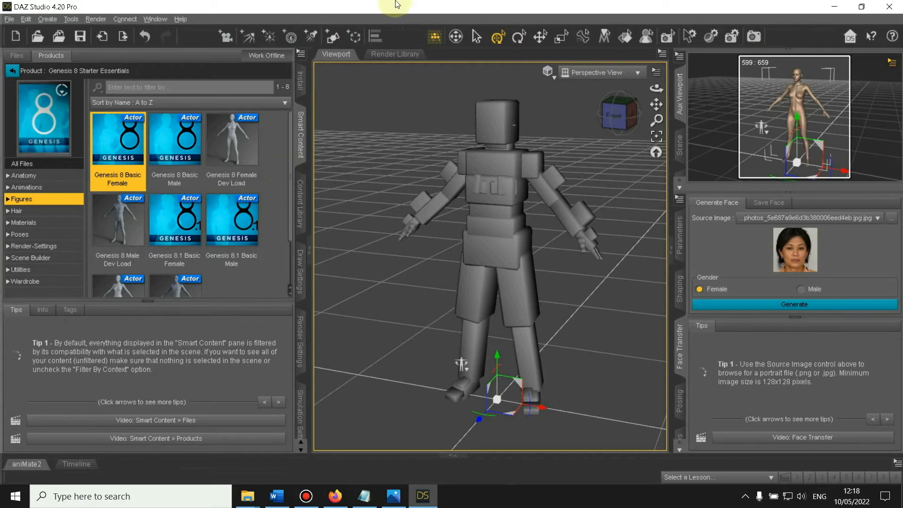
click(679, 146)
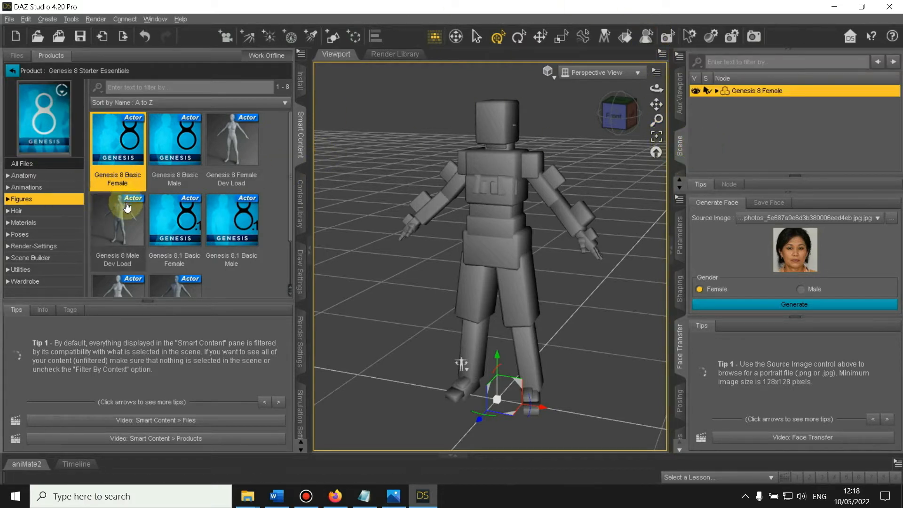
scroll(142, 183, down, 1)
scroll(142, 183, up, 1)
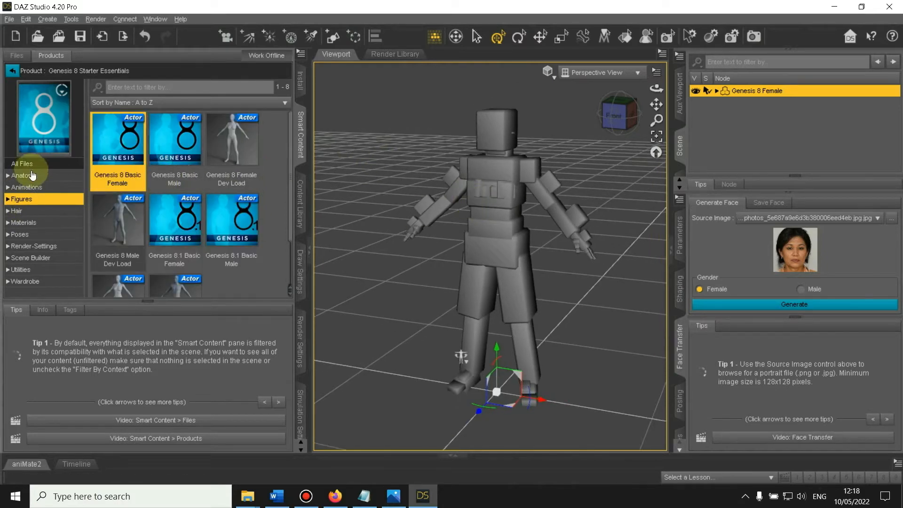
Add the Bad Girls Dress from the dForce BG Dress for Genesis 8 Female(s) wardrobe product to the figure
click(10, 71)
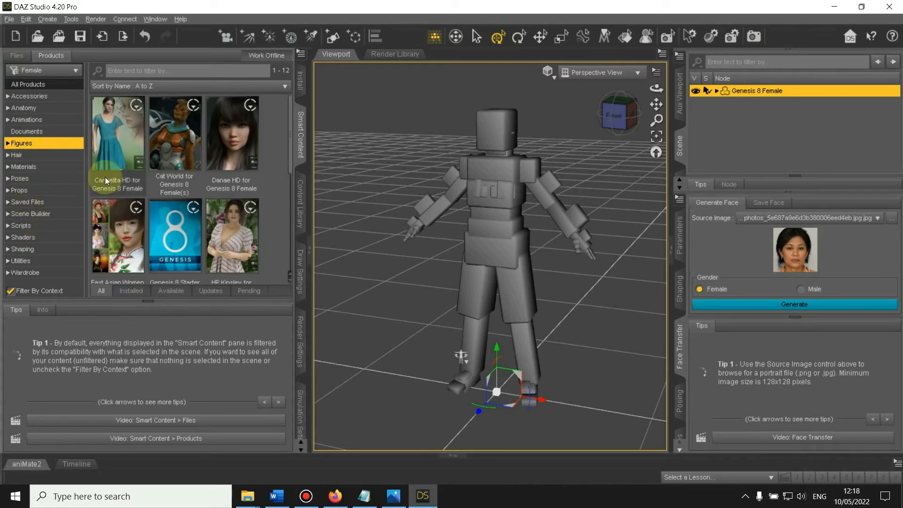
click(24, 273)
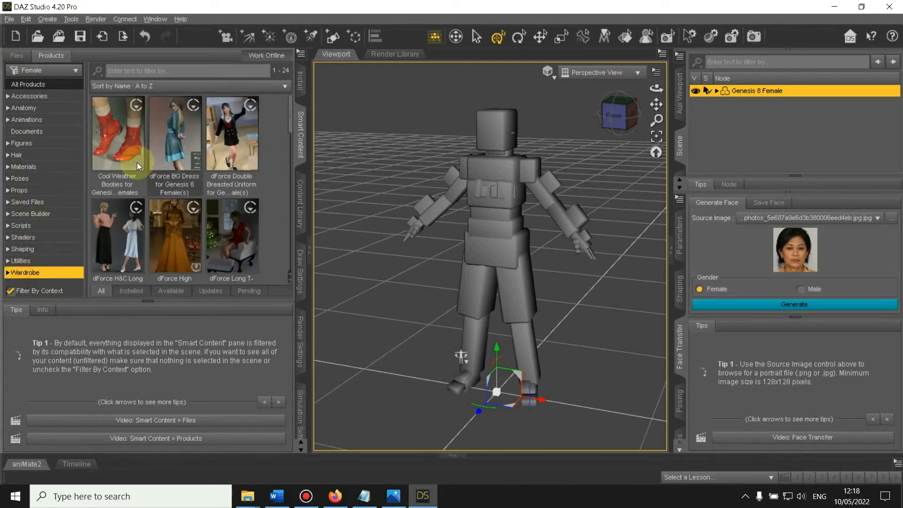
click(175, 151)
double_click(175, 151)
double_click(121, 142)
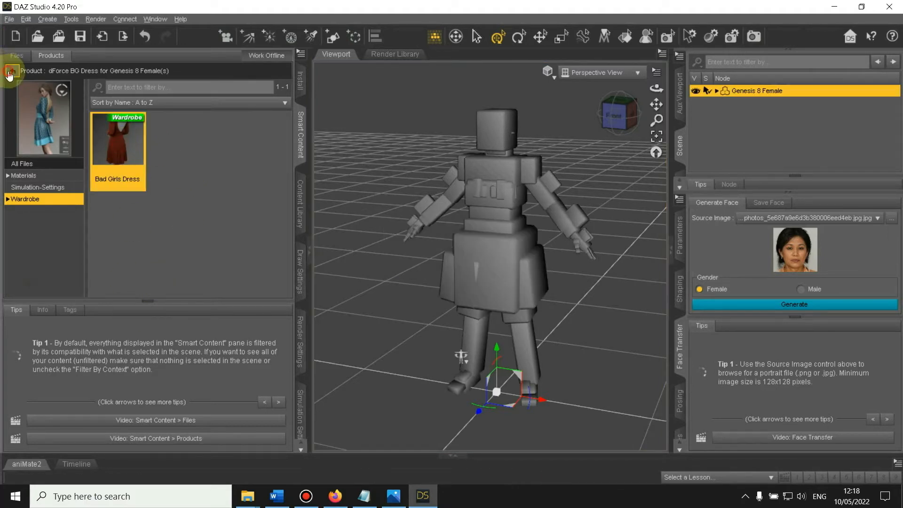
Add Abigail Hair G8F from the Abigail Hair for Genesis 3 and 8 Female(s) product to the figure
click(10, 71)
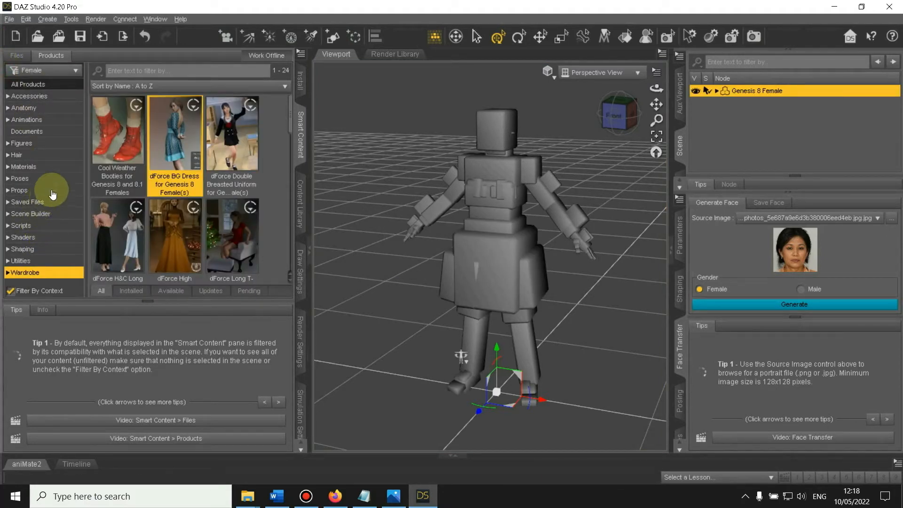
click(24, 144)
click(21, 154)
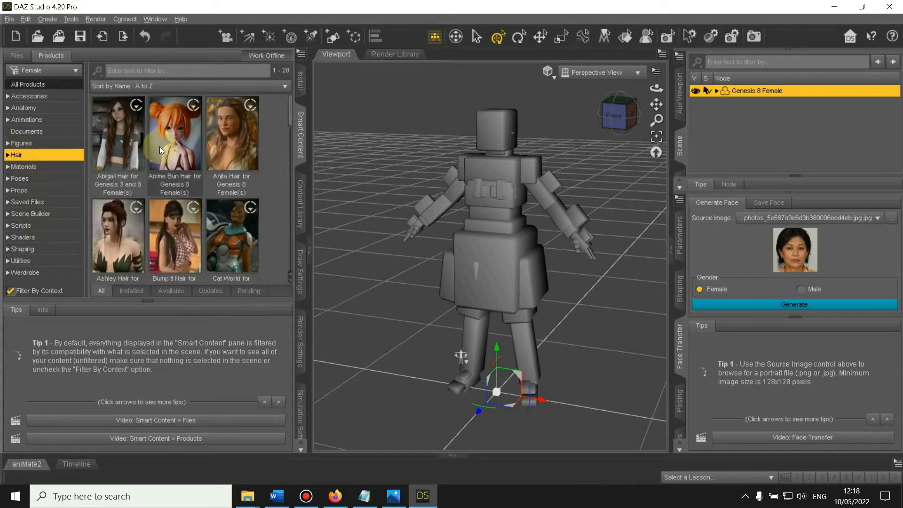
double_click(121, 148)
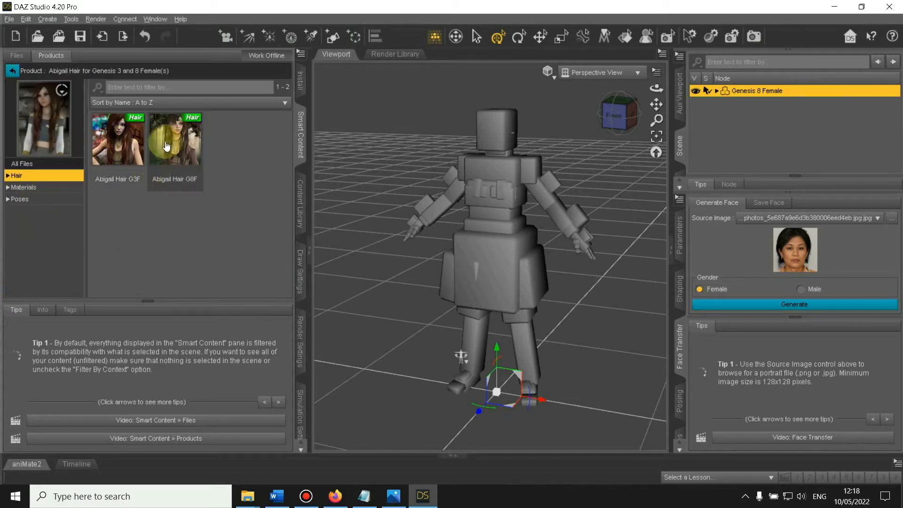
click(166, 146)
double_click(169, 147)
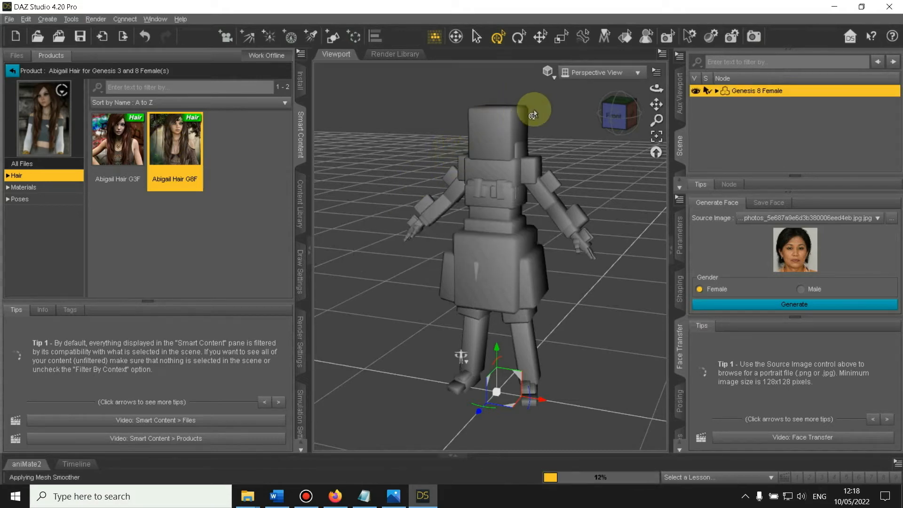
Set the viewport's draw style to Texture Shaded and reframe the dressed Genesis 8 Female
click(549, 71)
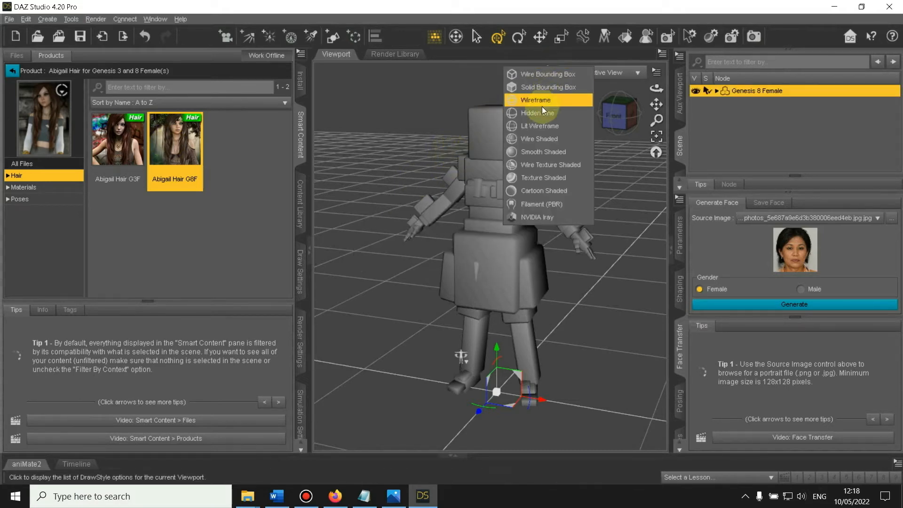
click(523, 211)
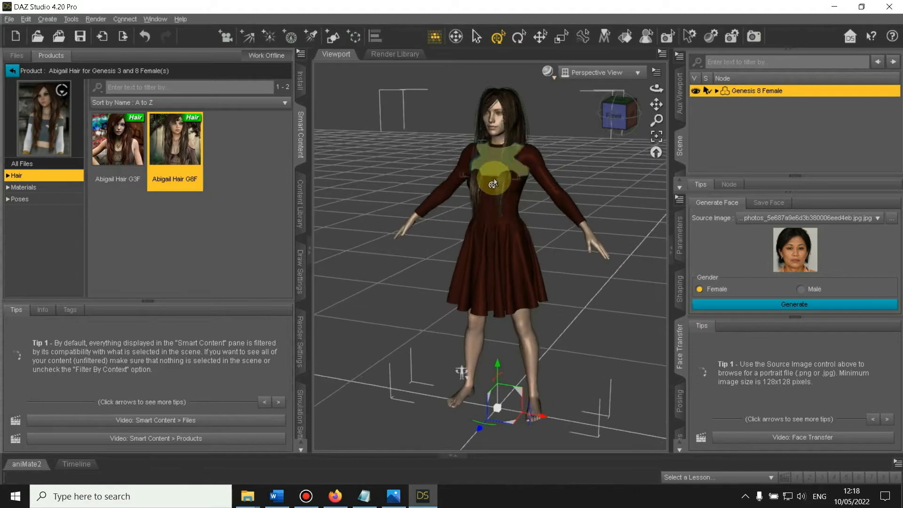
drag(651, 101, 655, 102)
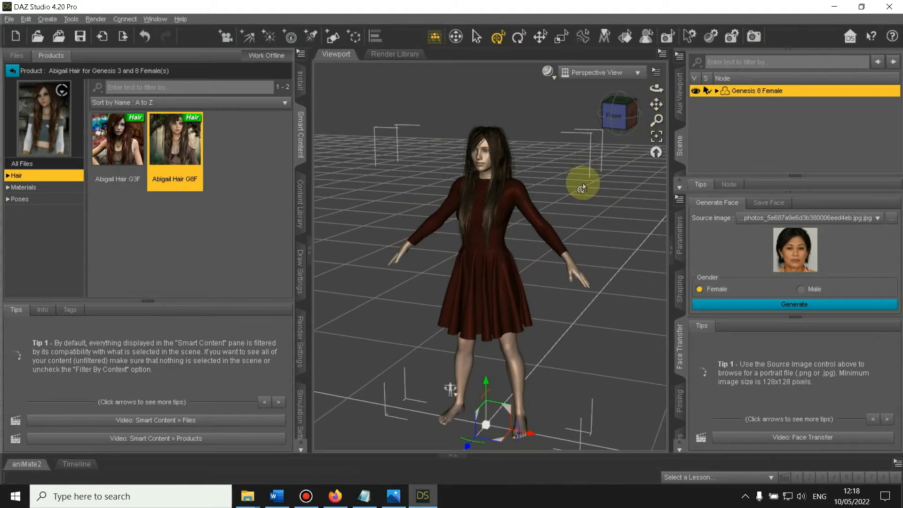
Select the Genesis 8 Female and try to apply Genesis8_Female_iCloneFaceKey.duf from the File Explorer folder Genesis8_Female to it in DAZ Studio
click(748, 99)
click(748, 97)
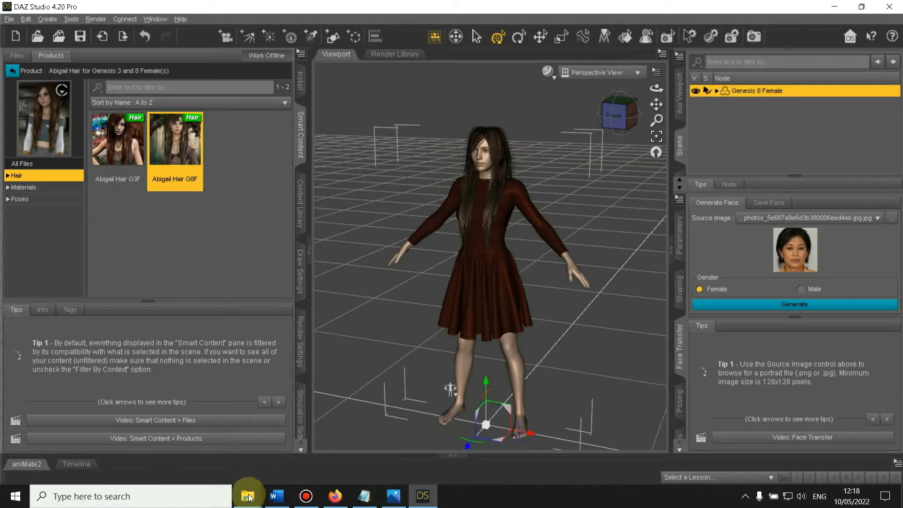
mouse_move(248, 496)
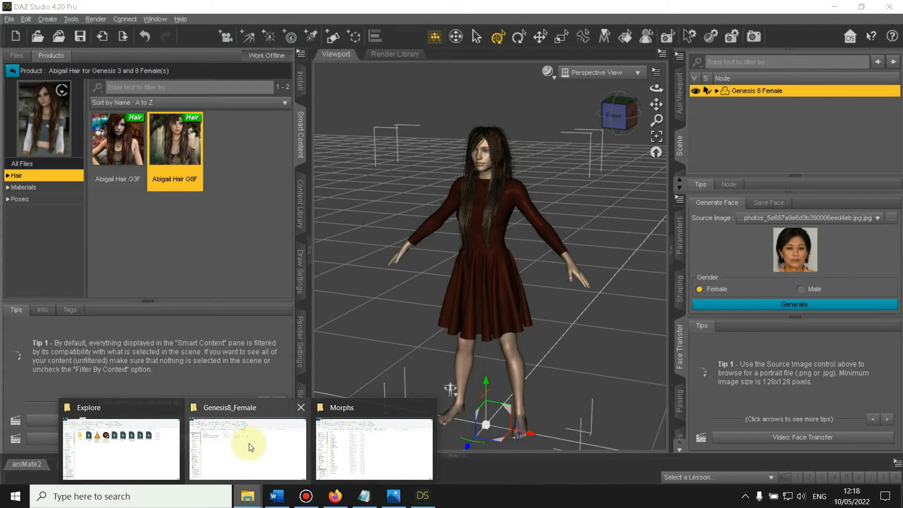
click(373, 443)
mouse_move(247, 496)
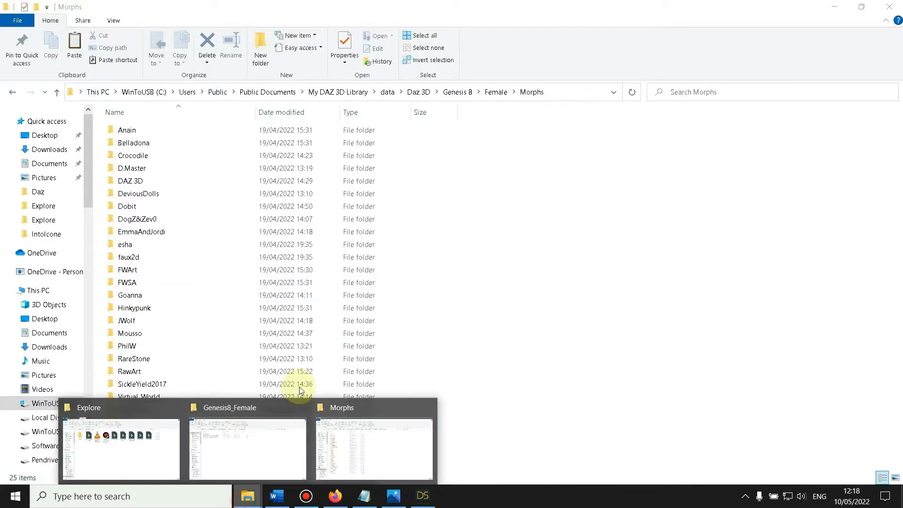
click(238, 451)
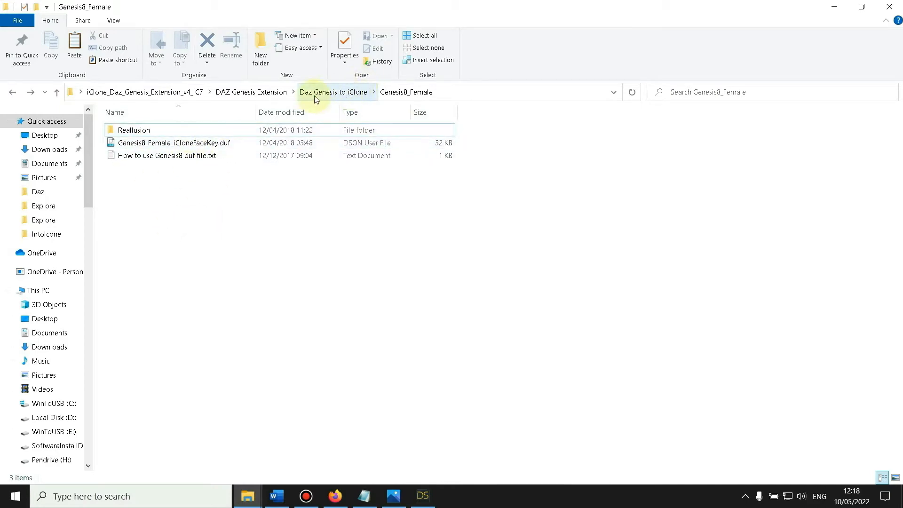
click(168, 142)
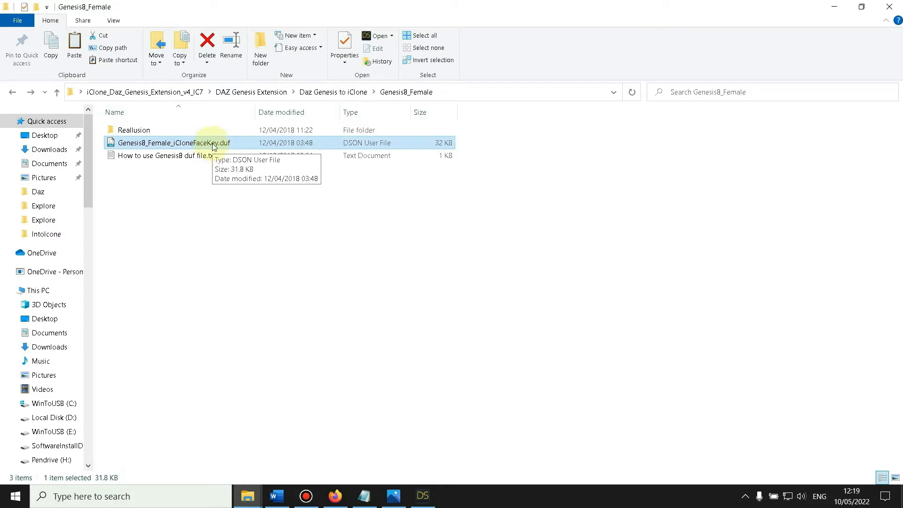
drag(213, 146, 538, 192)
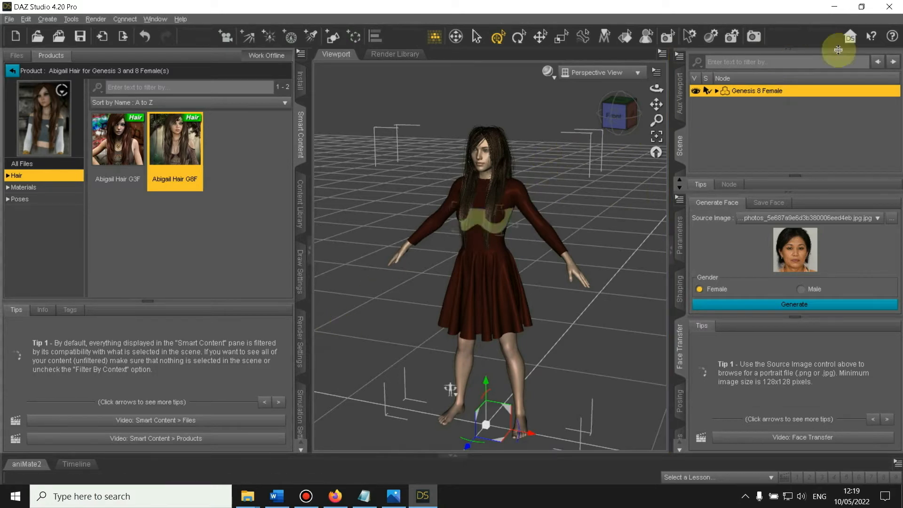
Apply Genesis8_Female_iCloneFaceKey.duf from the Genesis8_Female folder to the figure in DAZ Studio, adding timeline frames to import the entire file
mouse_move(244, 503)
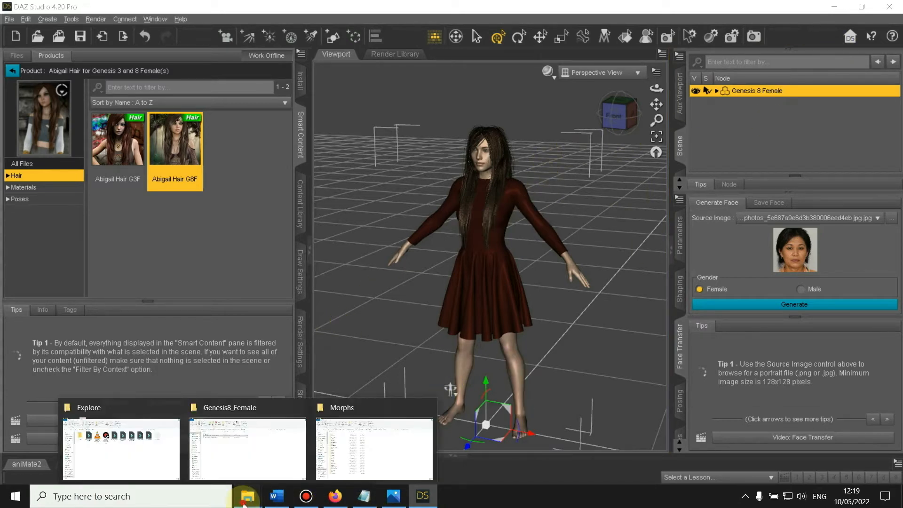
click(324, 439)
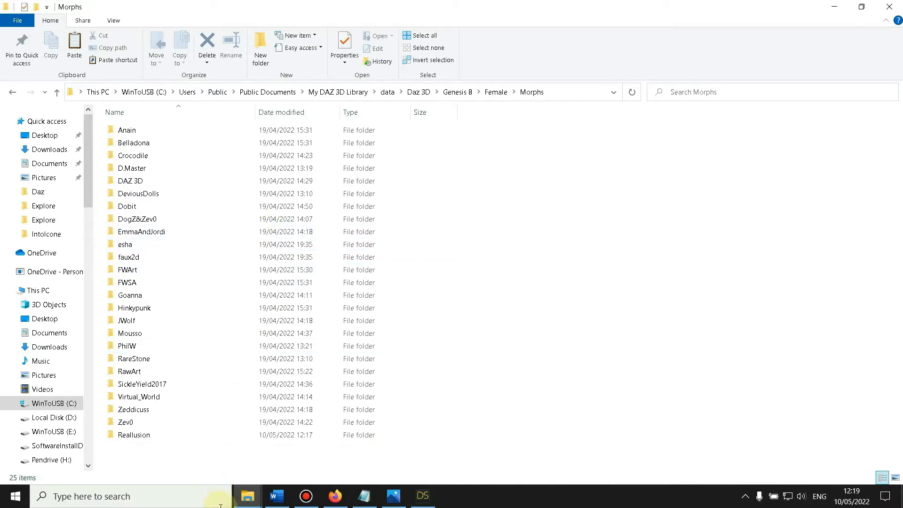
mouse_move(252, 501)
click(244, 451)
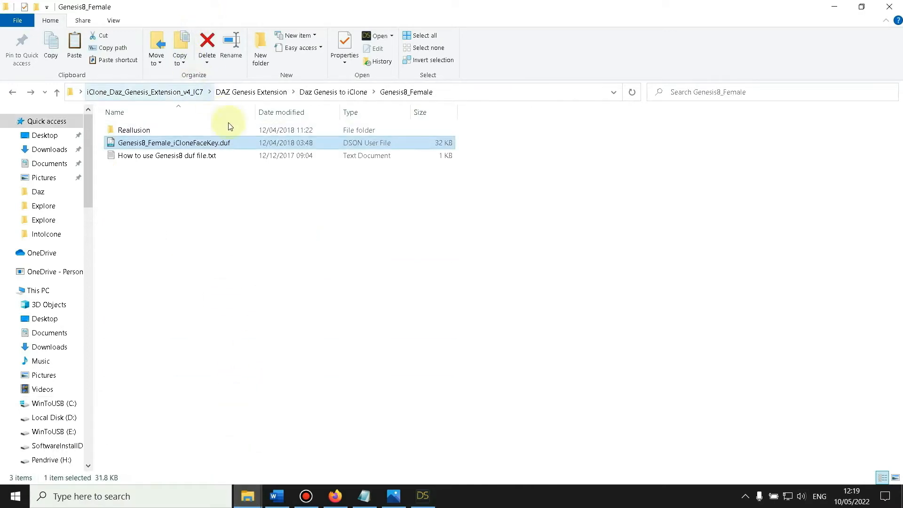
drag(216, 143, 489, 146)
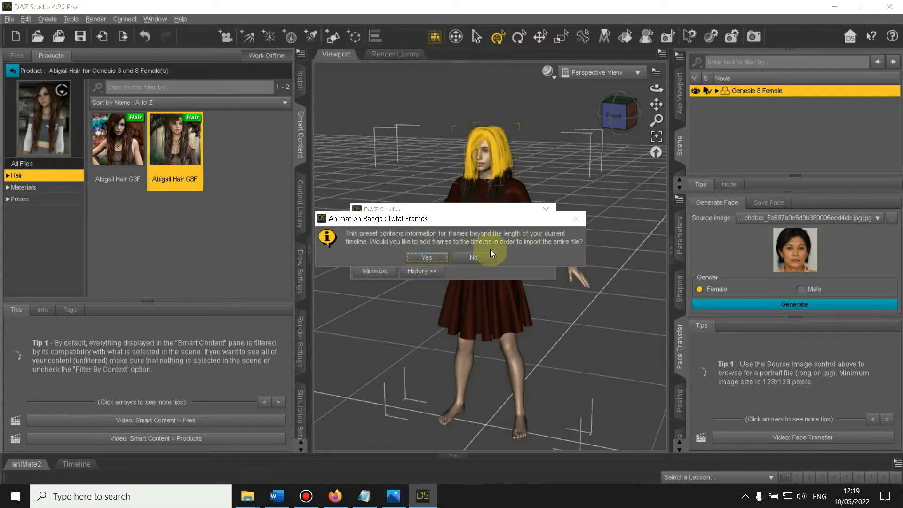
click(424, 258)
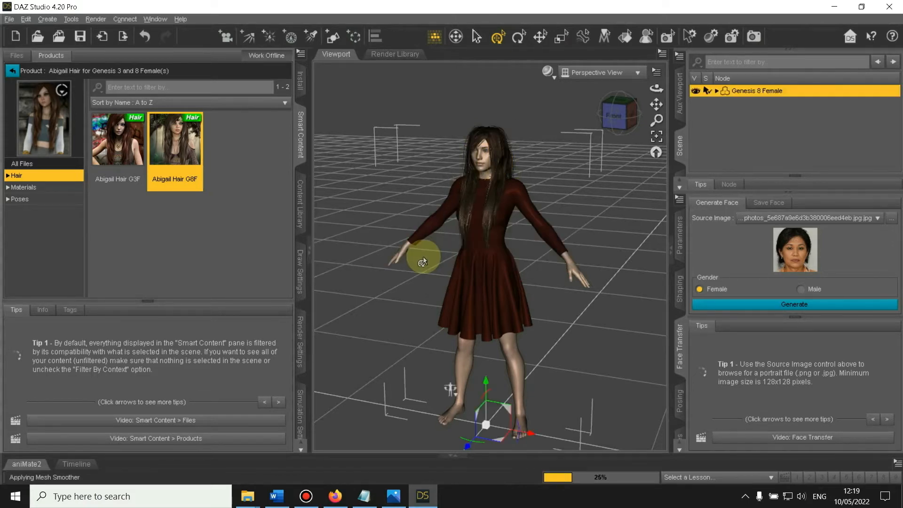
scroll(488, 242, down, 1)
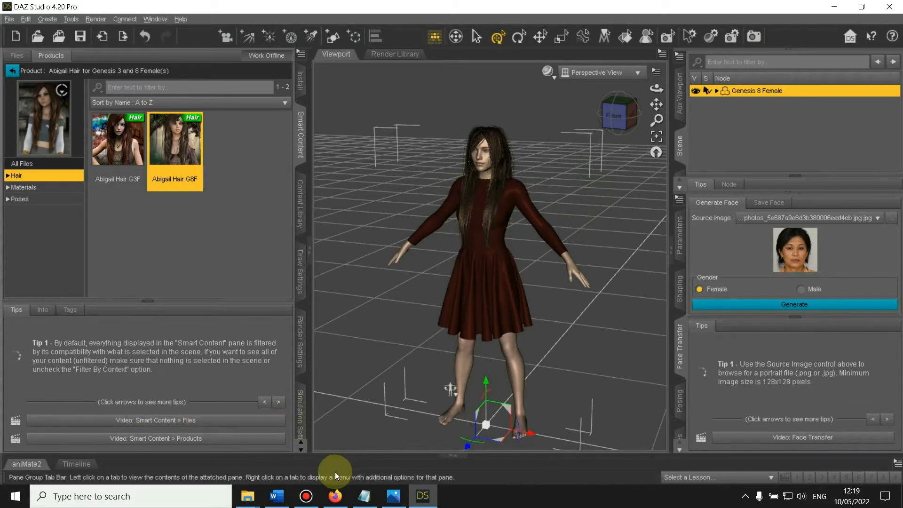
Review the Plan.docx notes in Word on copying the Reallusion folder and applying the duf file to the character
mouse_move(245, 499)
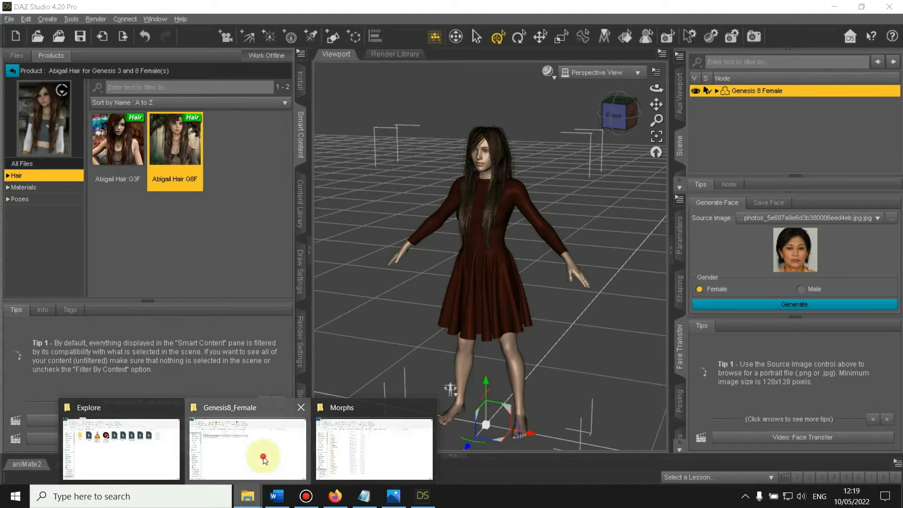
click(261, 457)
click(243, 228)
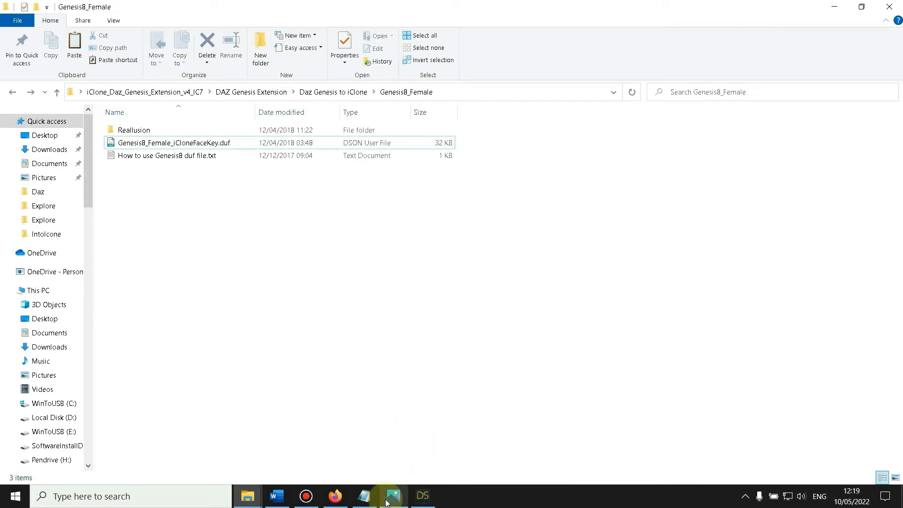
click(277, 495)
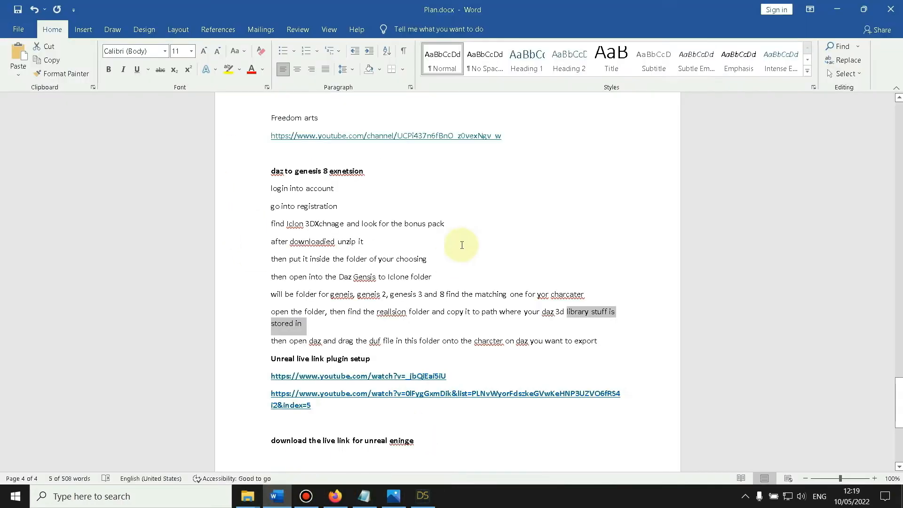
click(326, 338)
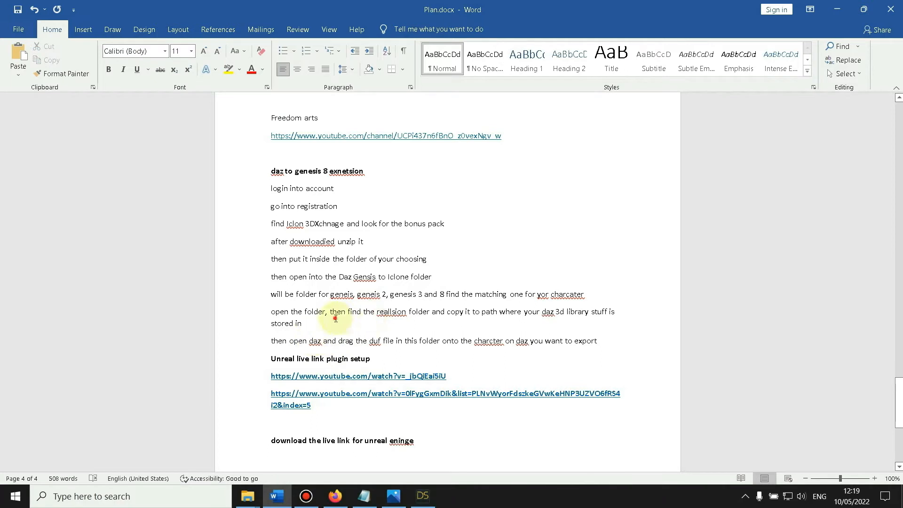
drag(336, 318, 502, 315)
click(355, 334)
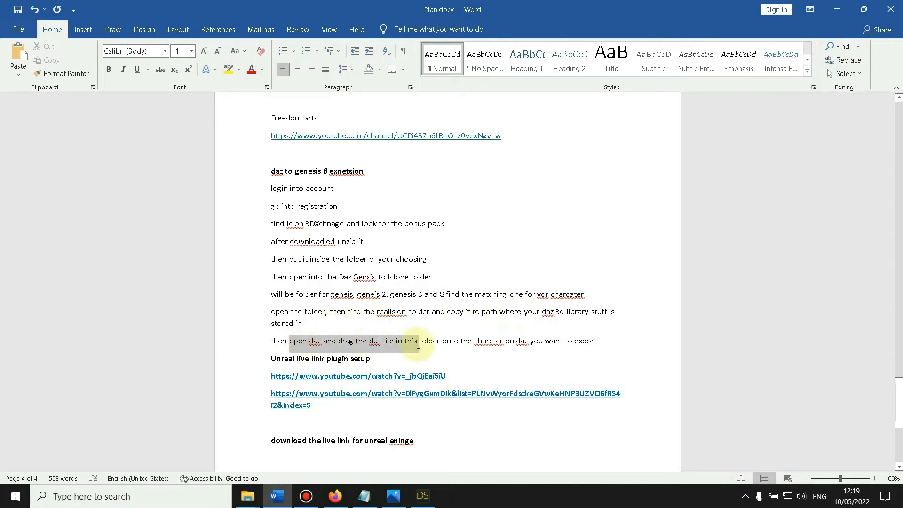
drag(426, 346, 540, 349)
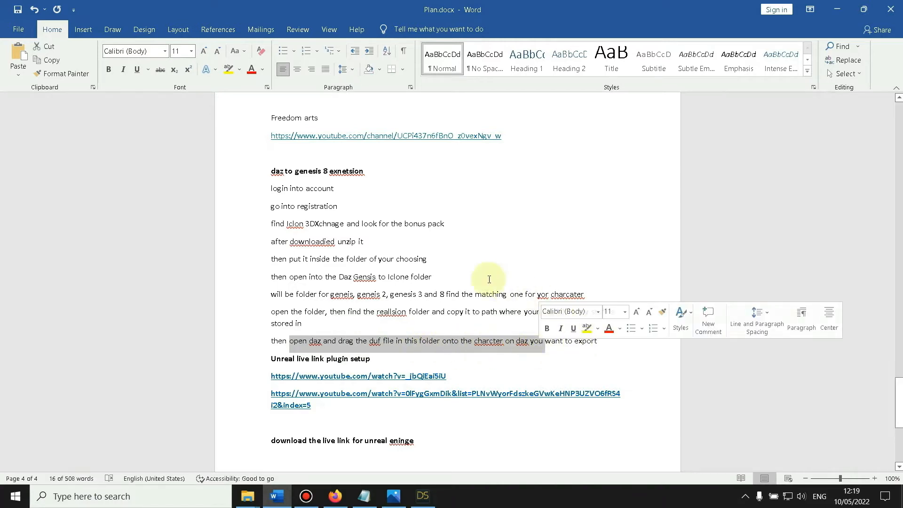
click(439, 249)
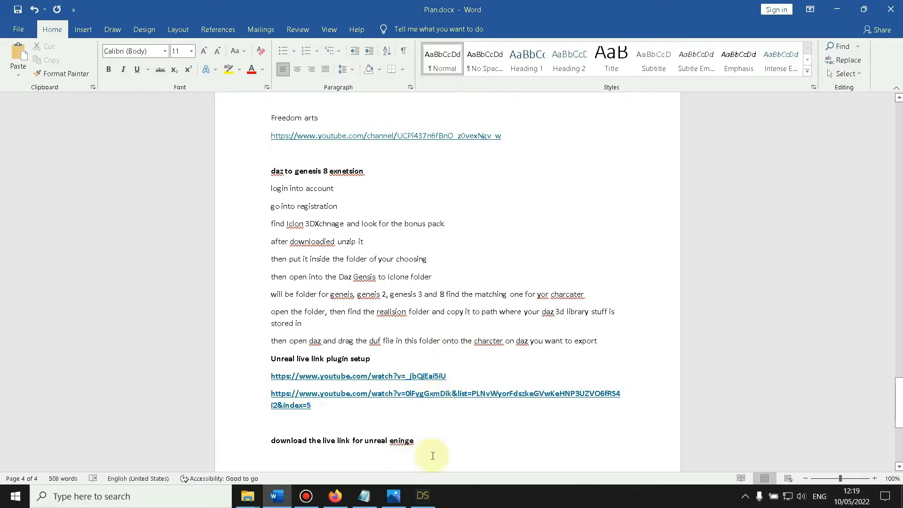
Switch back to DAZ Studio and examine the Genesis 8 Female's face and upper body up close
click(422, 495)
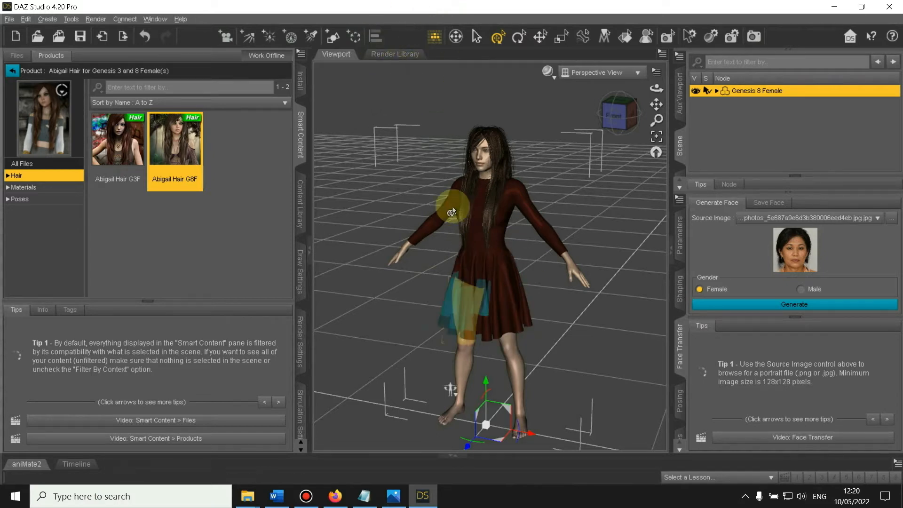
scroll(470, 196, down, 2)
scroll(457, 201, up, 5)
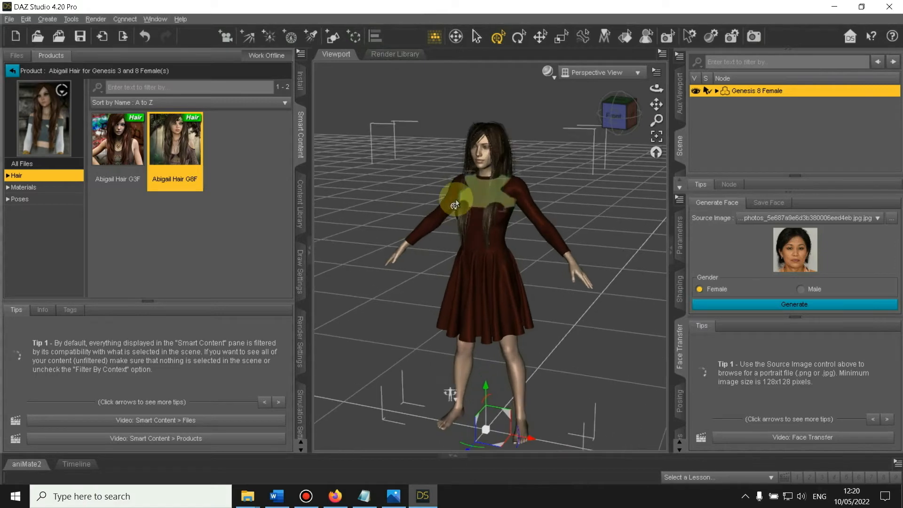
drag(658, 106, 656, 104)
scroll(548, 161, up, 5)
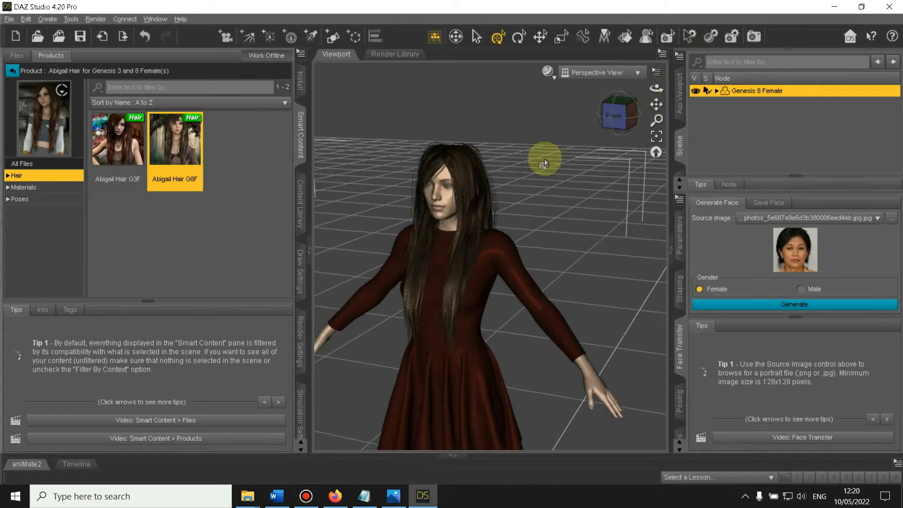
scroll(544, 157, down, 5)
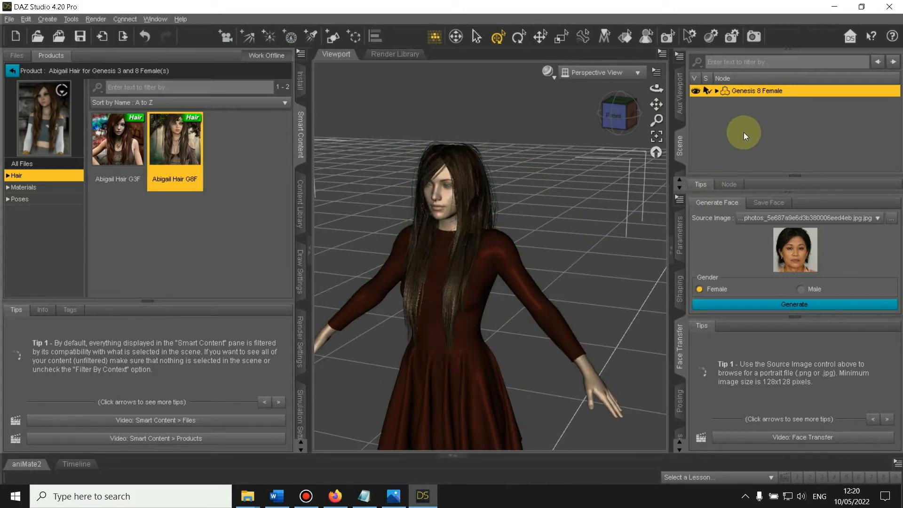
scroll(352, 237, up, 5)
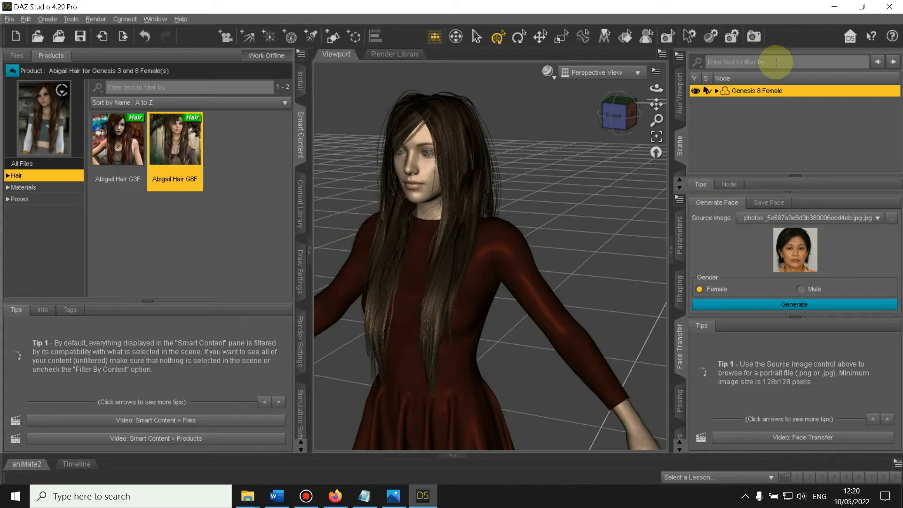
scroll(616, 170, up, 4)
scroll(616, 170, down, 3)
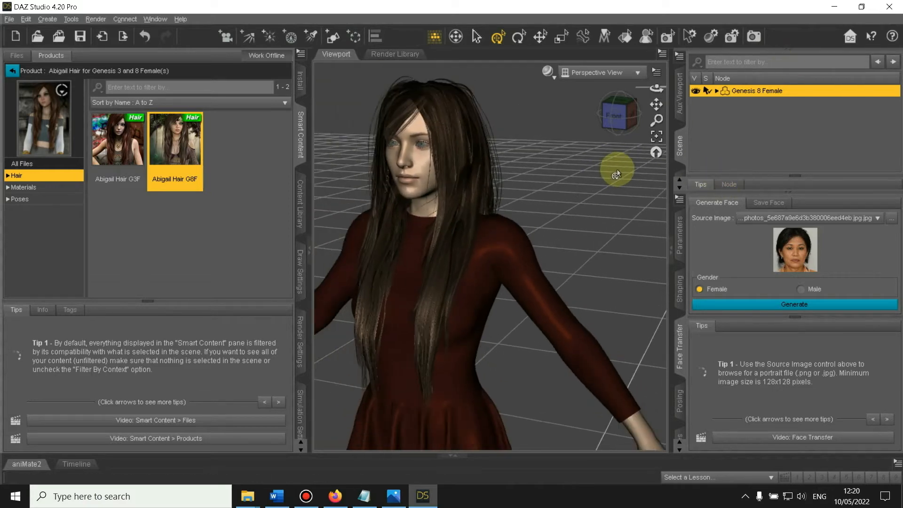
scroll(617, 169, down, 3)
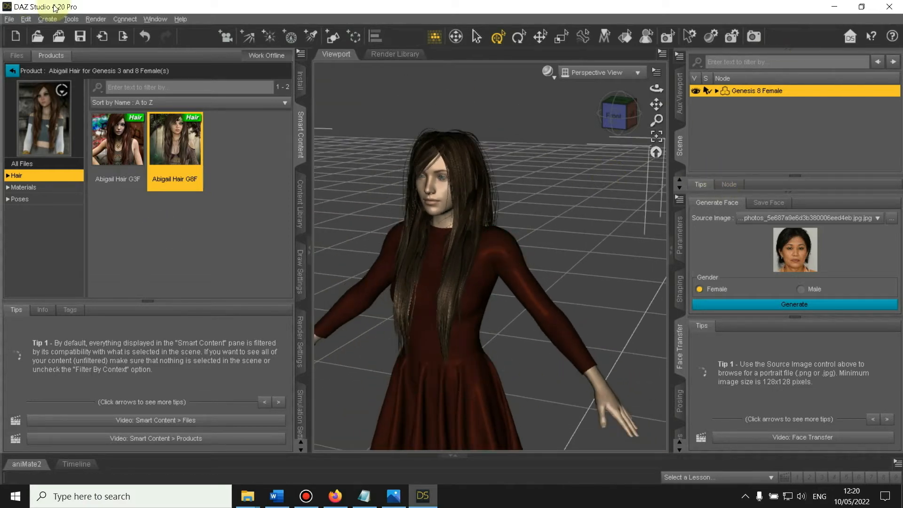
Show the Timeline, play the imported facial key animation, restart it from near the beginning and stop the playback
click(71, 19)
click(135, 20)
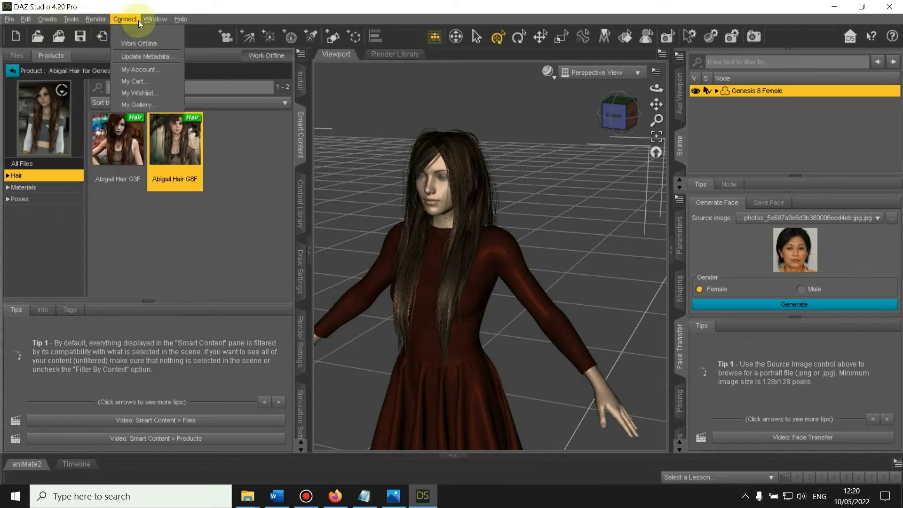
mouse_move(151, 20)
mouse_move(169, 57)
click(76, 464)
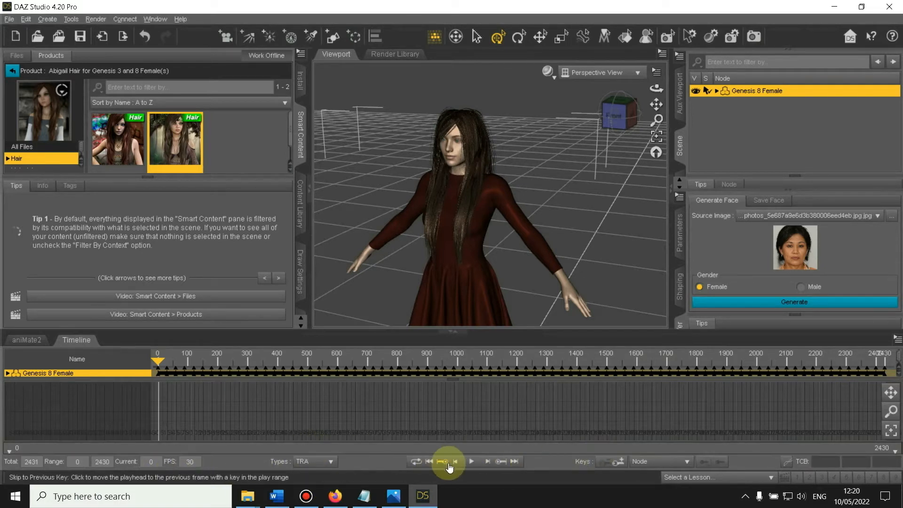
click(468, 464)
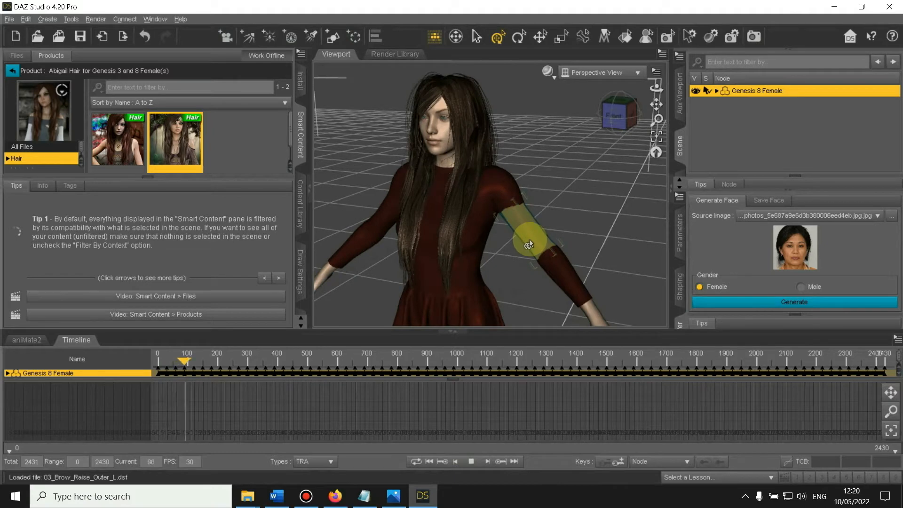
drag(199, 360, 132, 367)
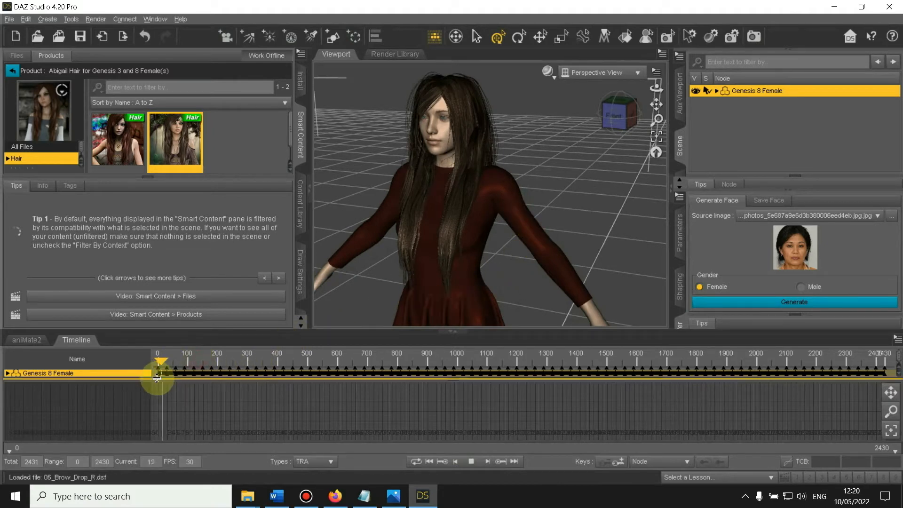
click(469, 462)
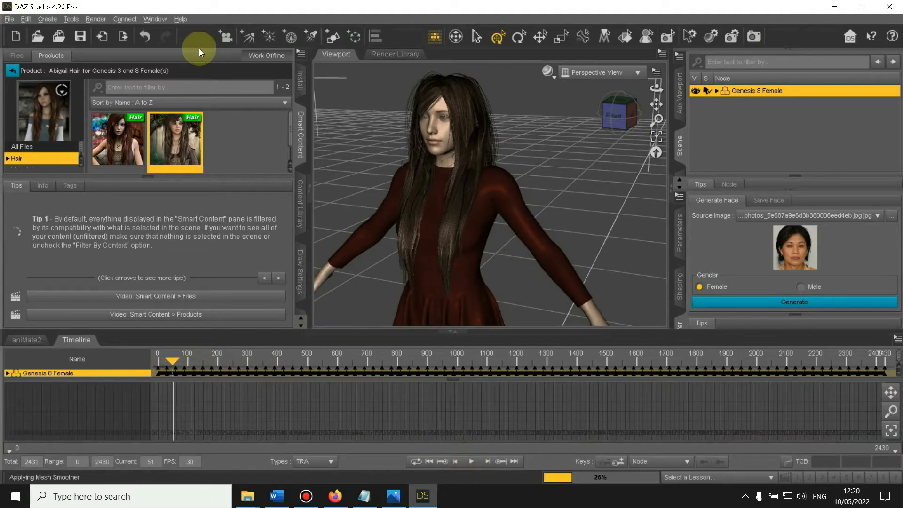
Close DAZ Studio without saving the scene and return to the Genesis 8 extension section of the Plan.docx notes
click(896, 8)
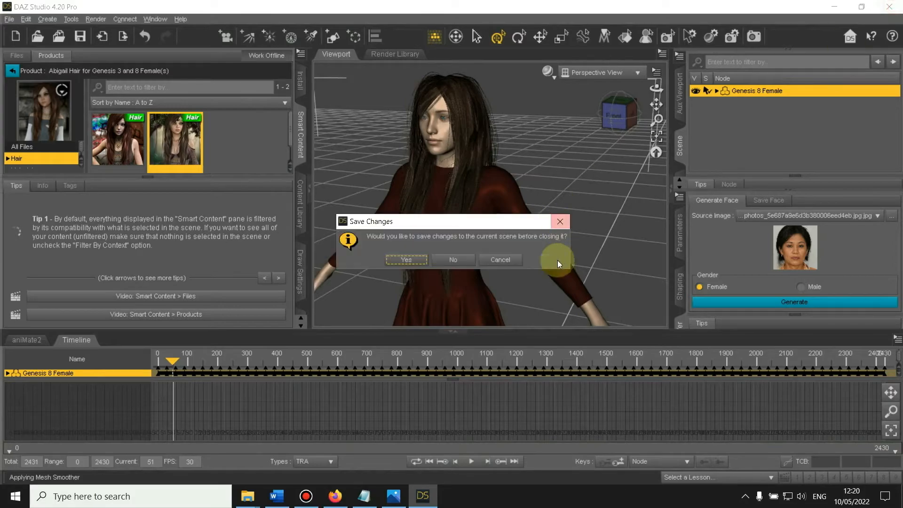
click(450, 261)
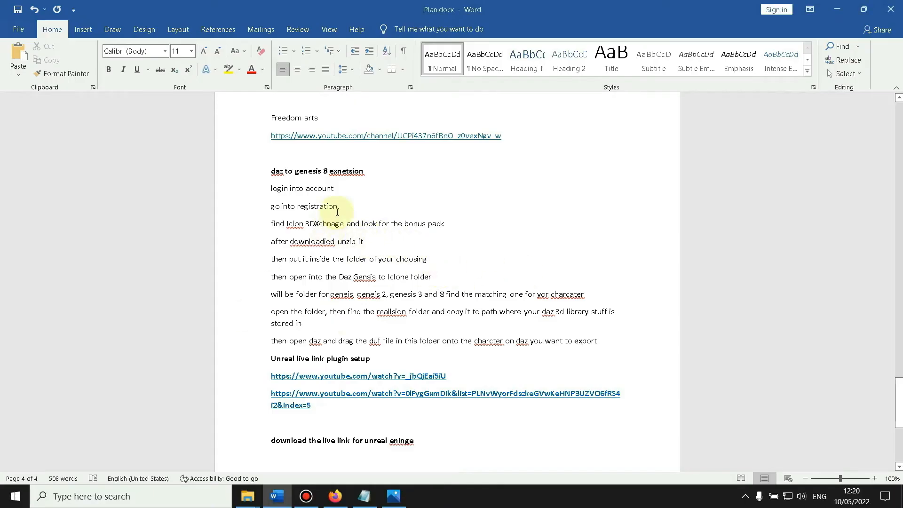
drag(374, 172, 254, 158)
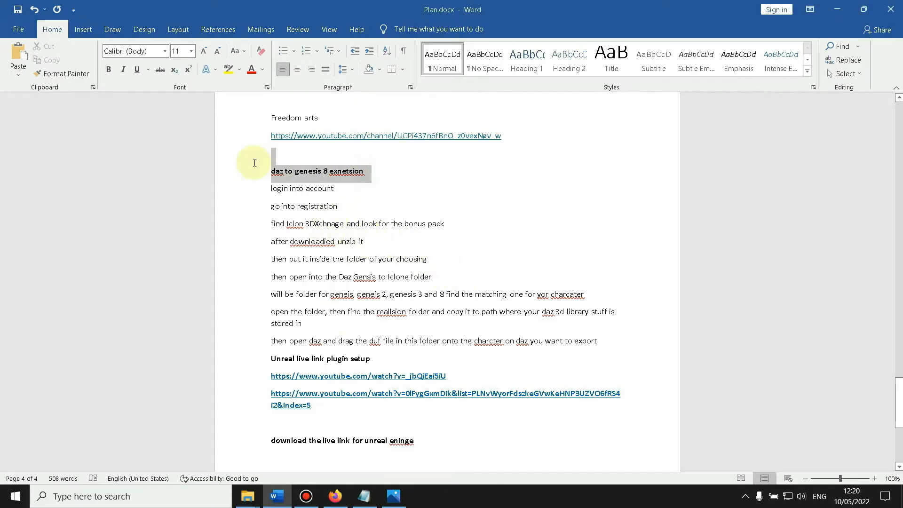
click(450, 247)
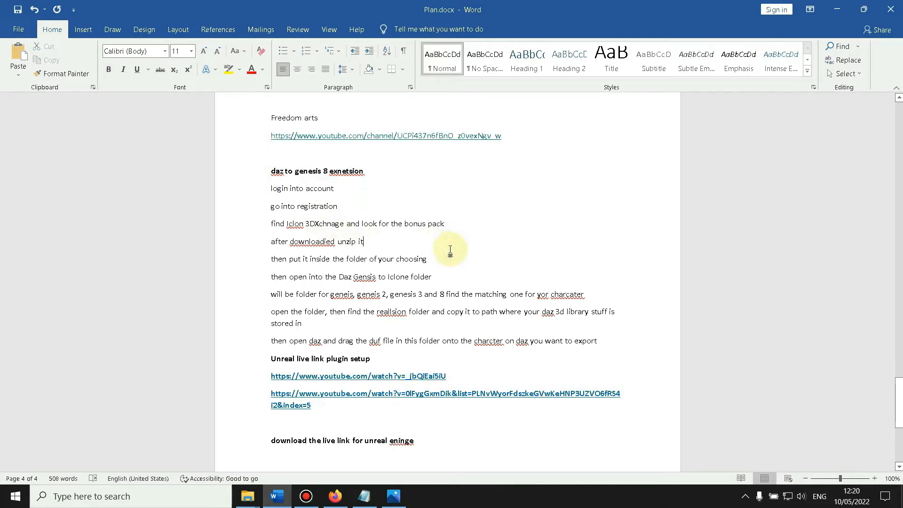
Review the Unreal live link plugin setup section of the Plan.docx notes and highlight its heading
scroll(449, 249, down, 5)
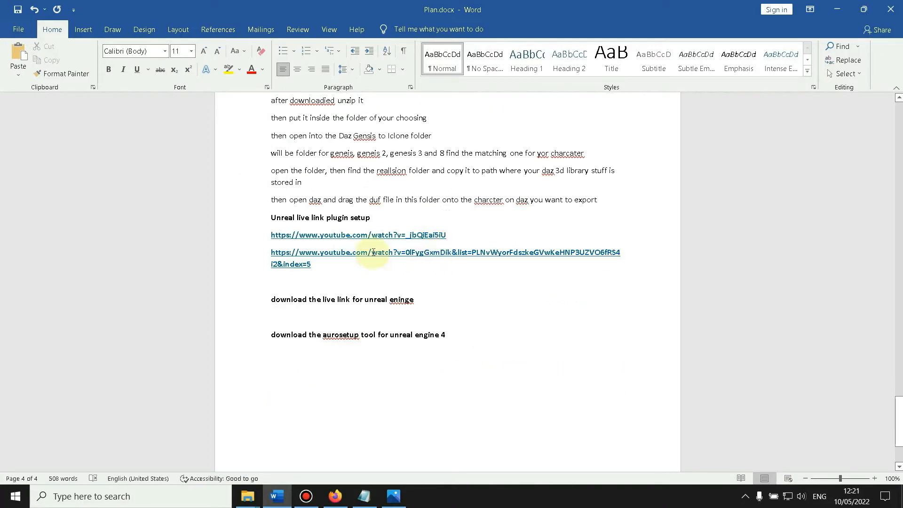
scroll(369, 254, up, 6)
scroll(371, 263, down, 3)
scroll(371, 266, down, 1)
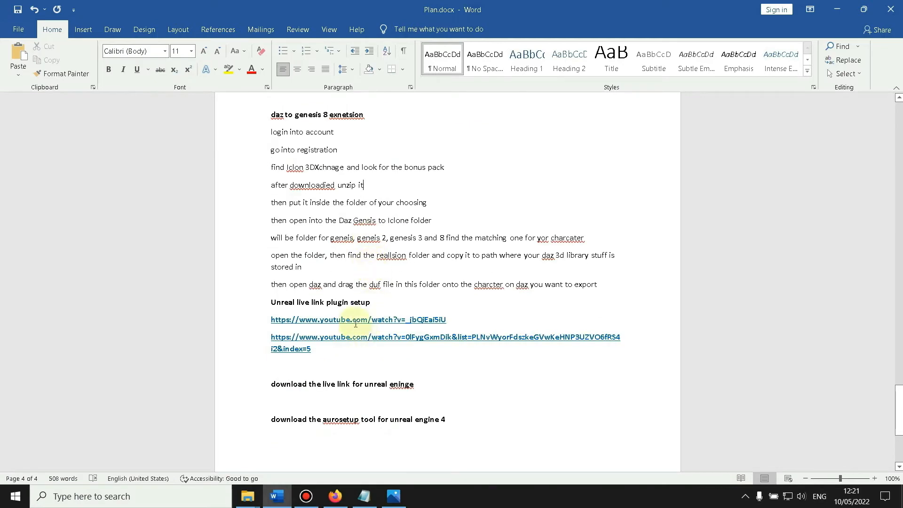
drag(267, 301, 371, 302)
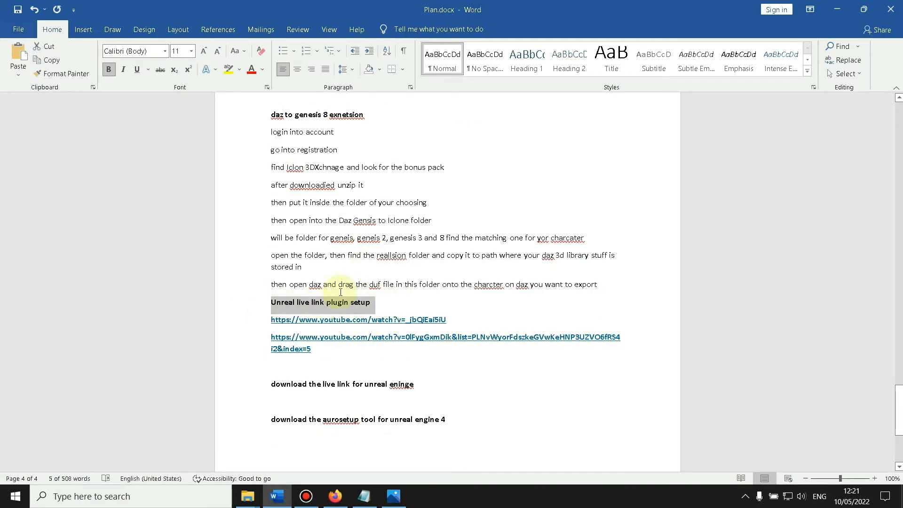
scroll(353, 289, down, 2)
scroll(360, 291, up, 2)
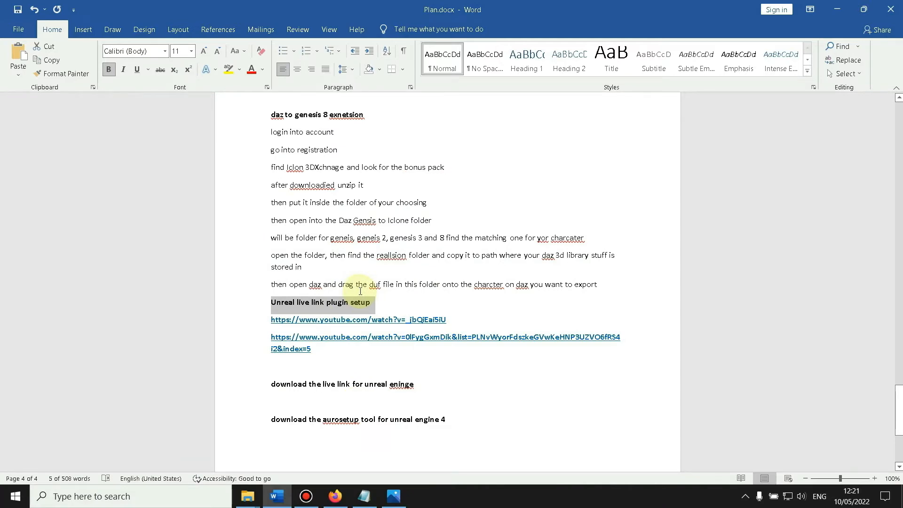
Clear the desktop by minimizing Word, the Genesis8_Female folder and Notepad, and closing the Morphs folder and the 0.png photo
click(828, 11)
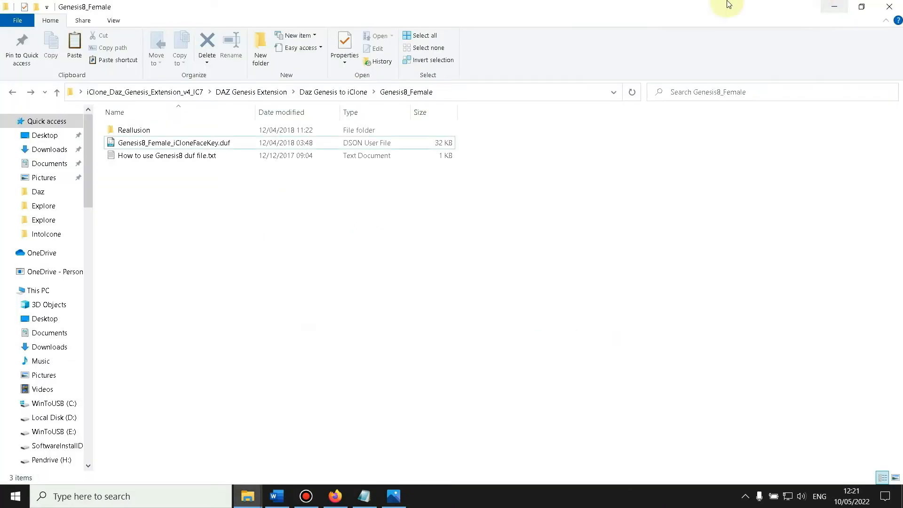
click(826, 10)
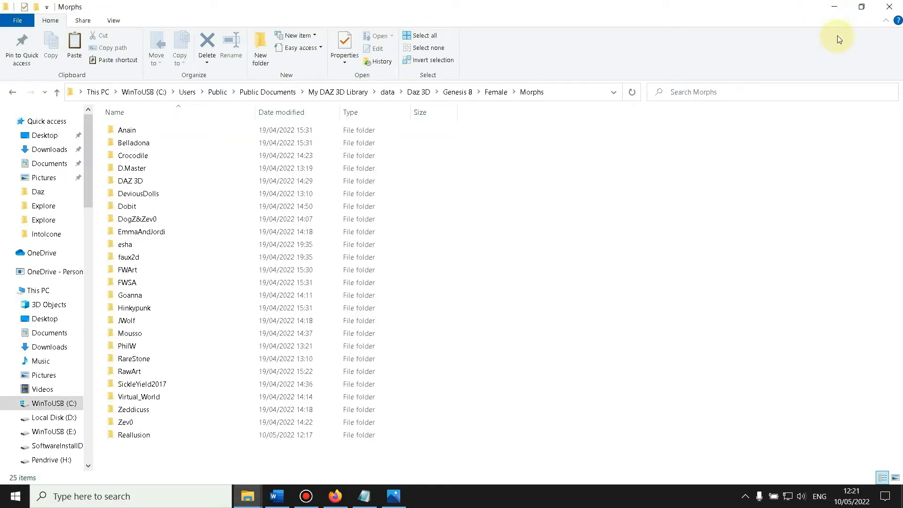
click(883, 10)
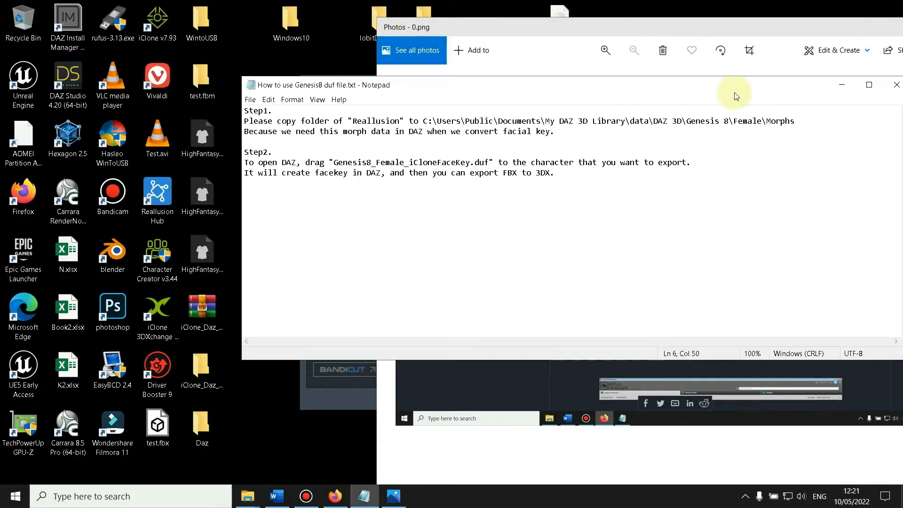
click(833, 85)
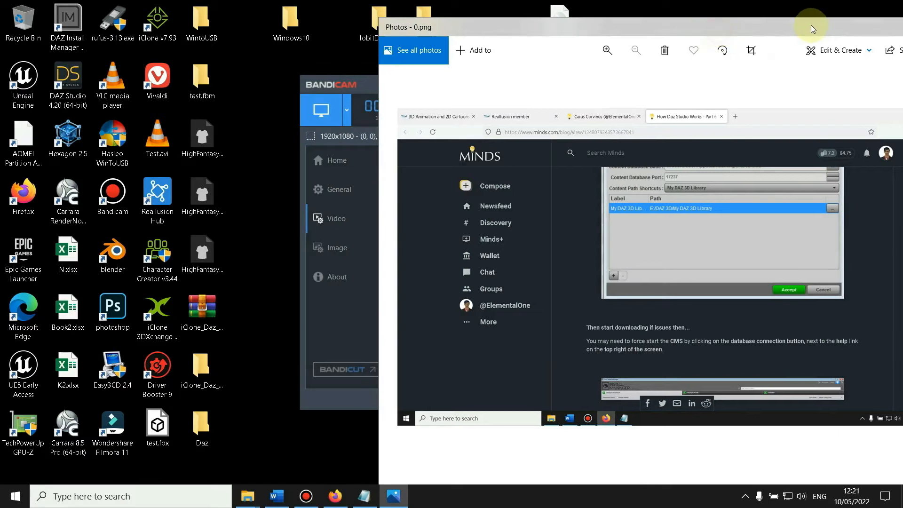
drag(811, 25, 748, 73)
click(627, 114)
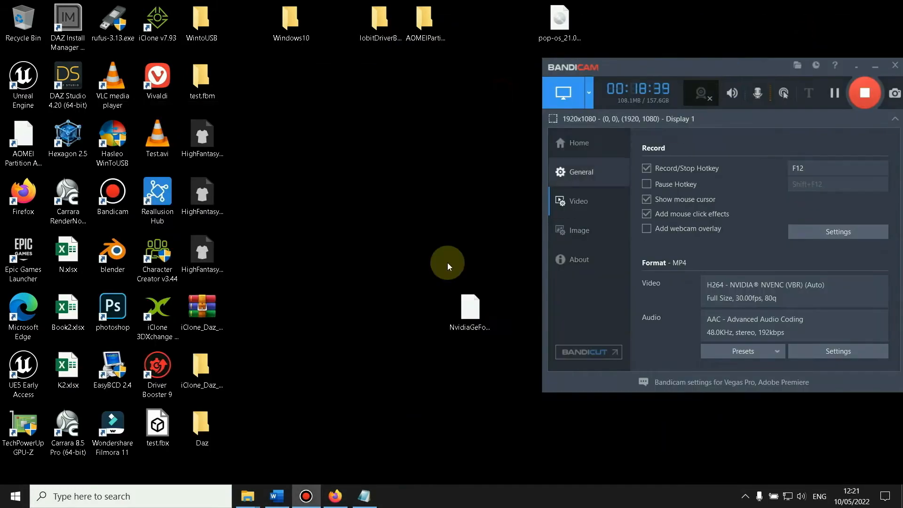
Launch the Epic Games Launcher from the desktop and show the Unreal Engine library
click(338, 312)
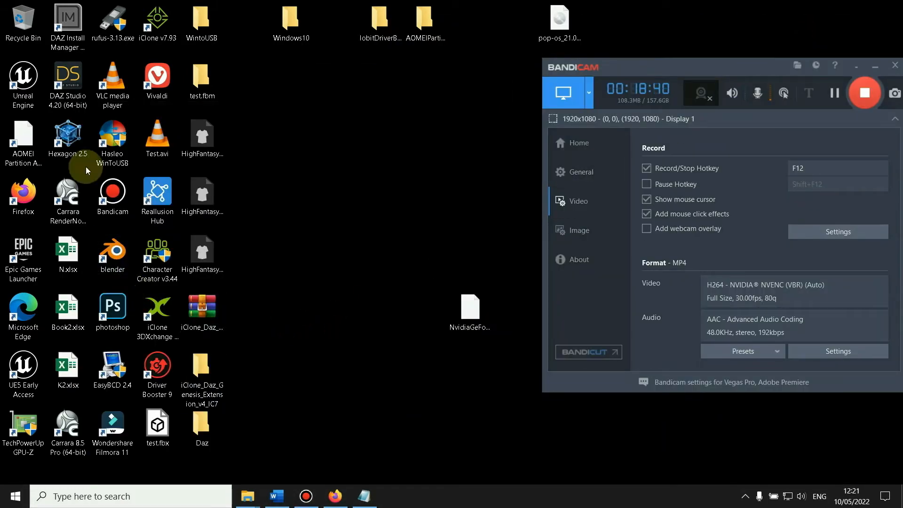
click(23, 89)
click(257, 266)
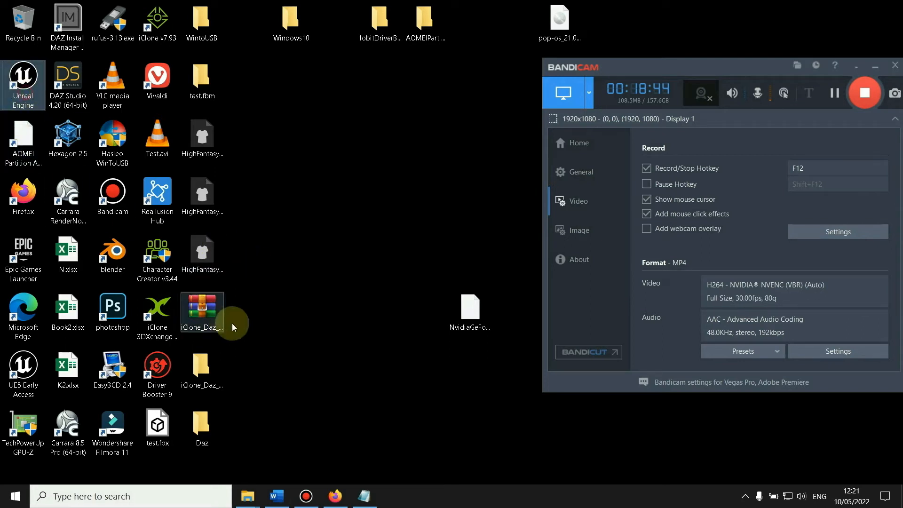
double_click(32, 272)
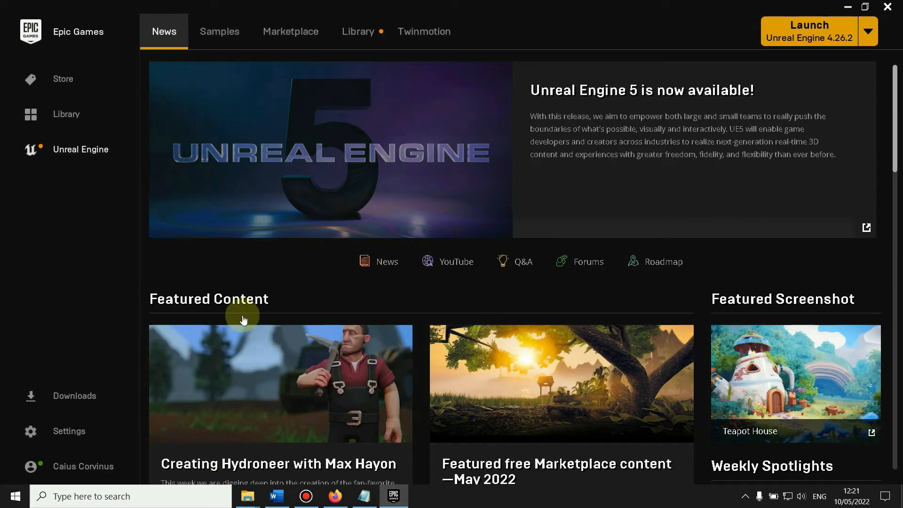
click(350, 31)
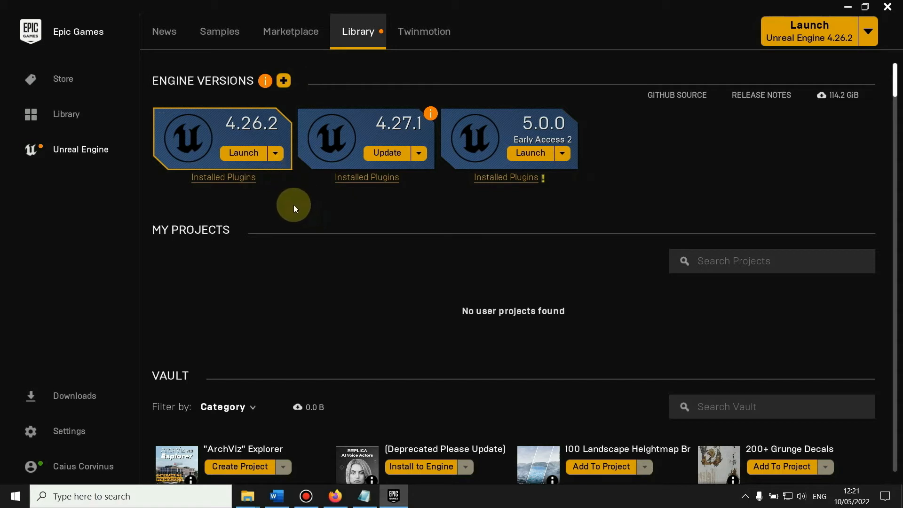
Add an engine version slot, choose Unreal Engine 4.25.4 for installation and accept the End User License Agreement
click(284, 81)
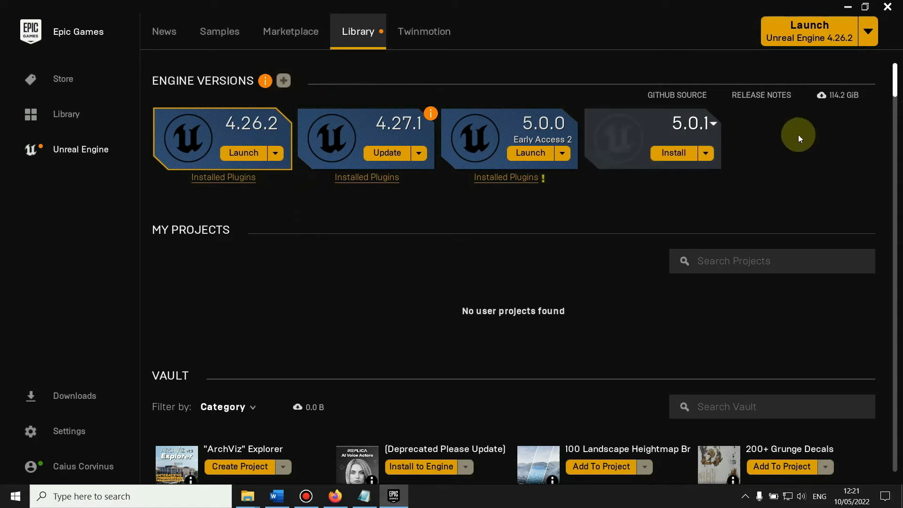
click(715, 123)
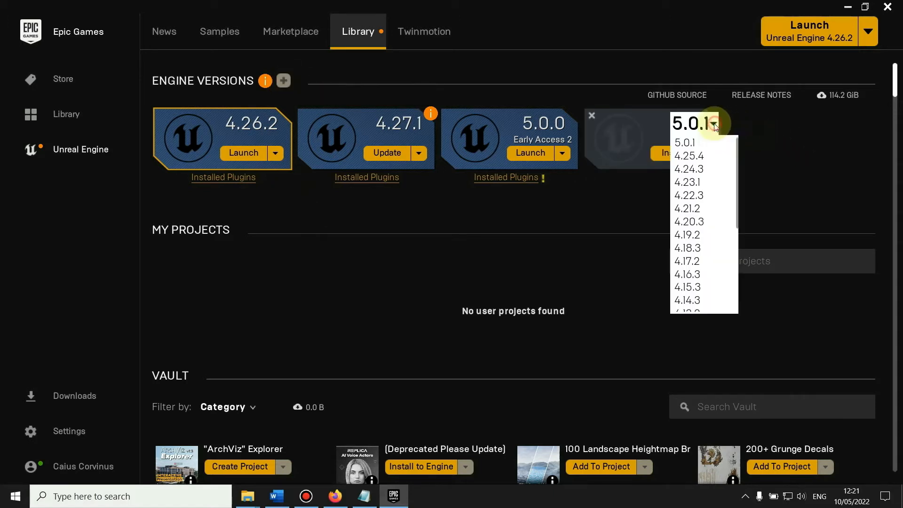
click(708, 161)
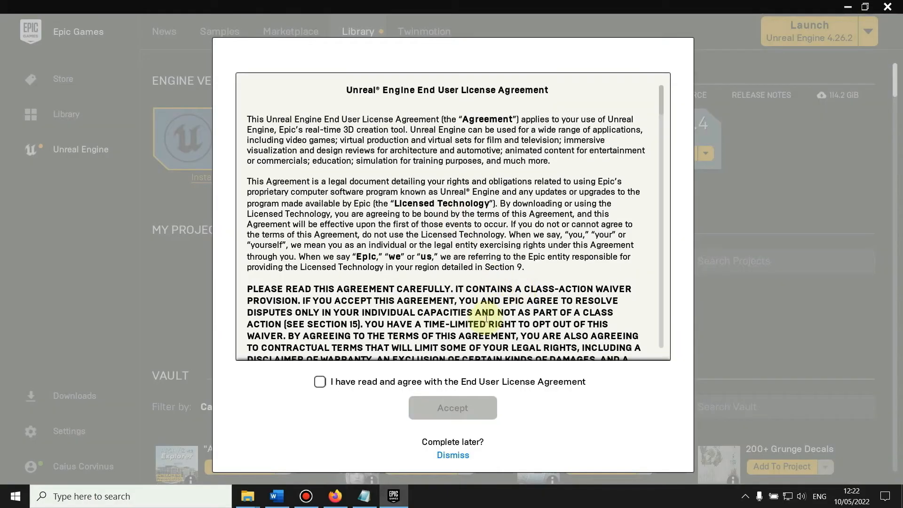
click(320, 382)
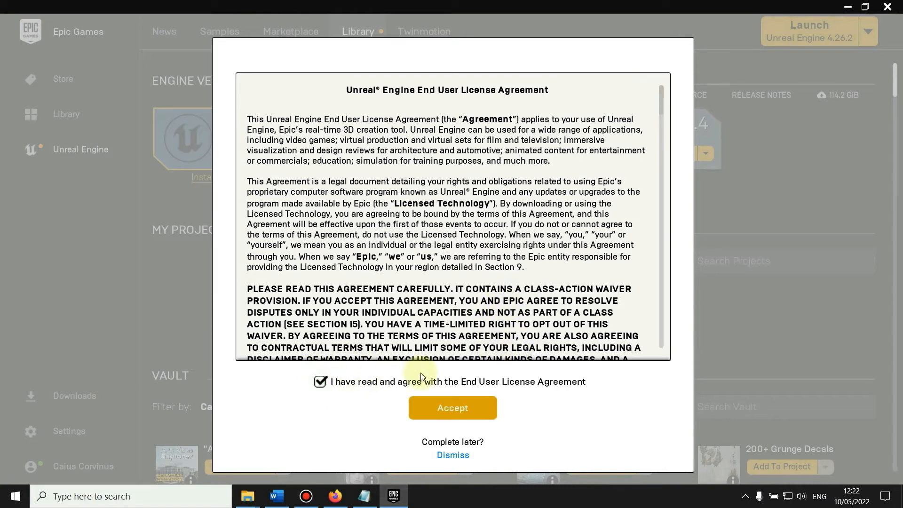
click(481, 404)
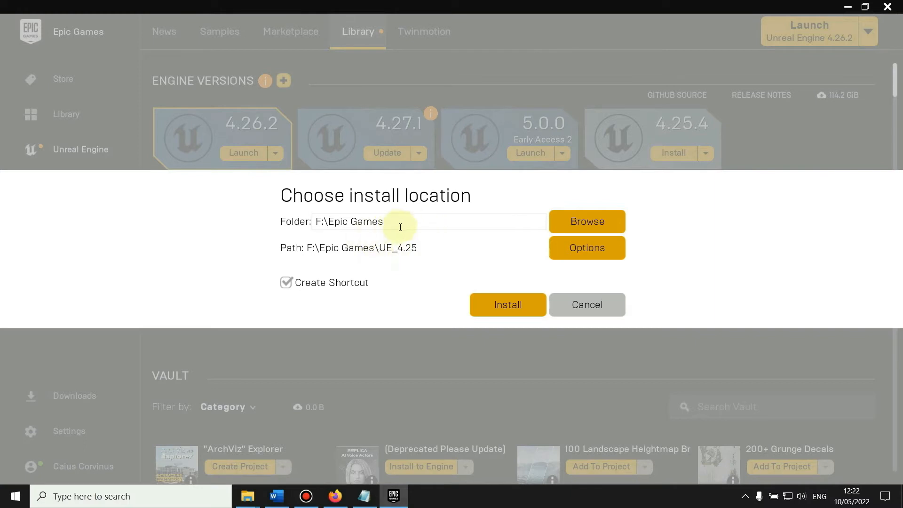
Check the Epic Games folder on drive F in File Explorer and start installing Unreal Engine 4.25.4 in F:\Epic Games
click(249, 497)
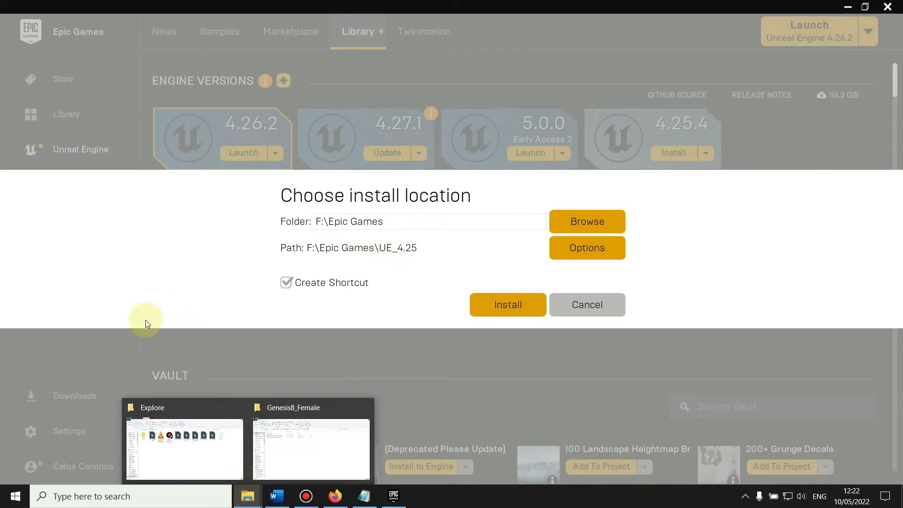
click(226, 468)
click(48, 290)
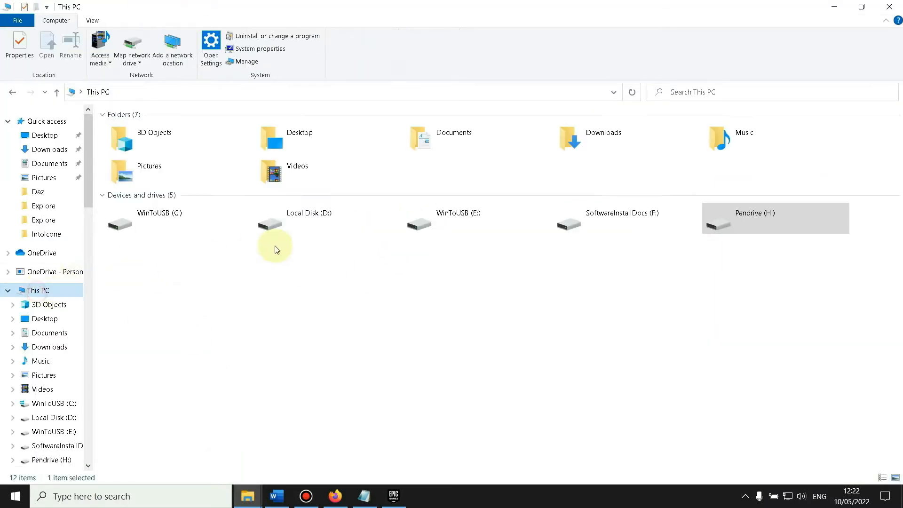
double_click(645, 225)
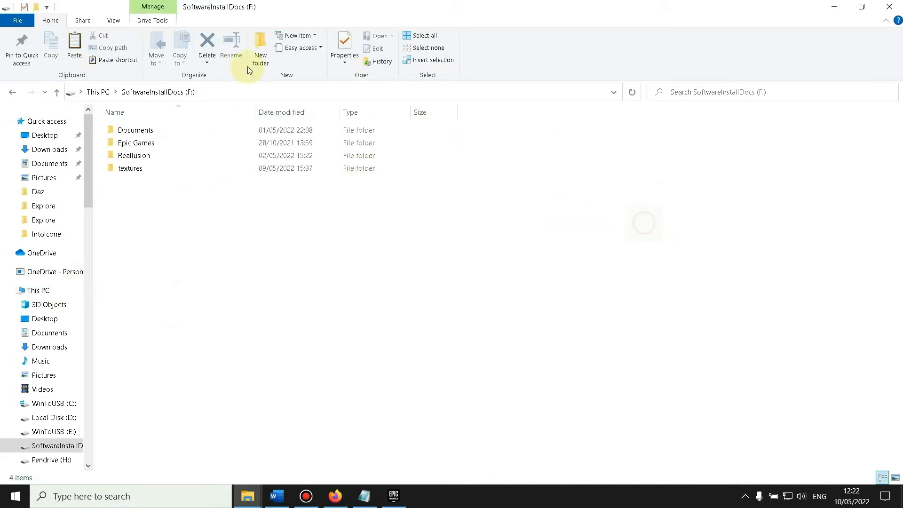
double_click(140, 143)
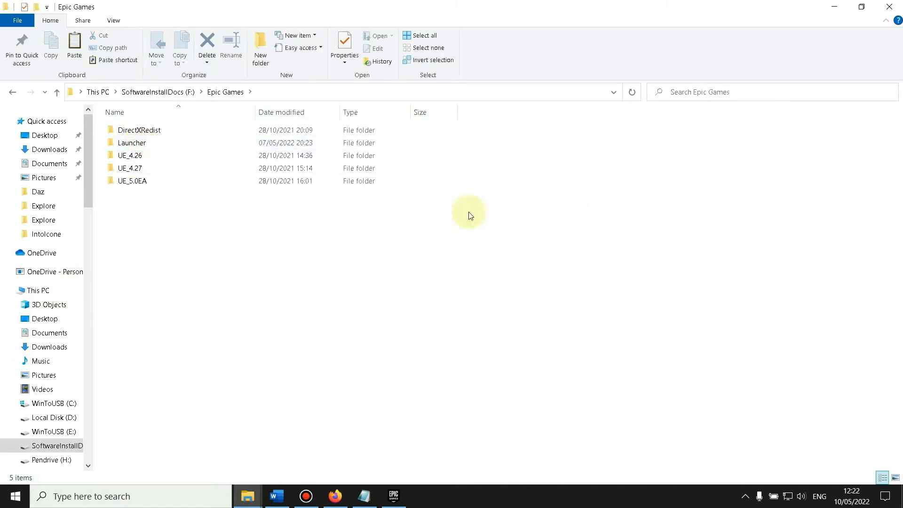
click(889, 7)
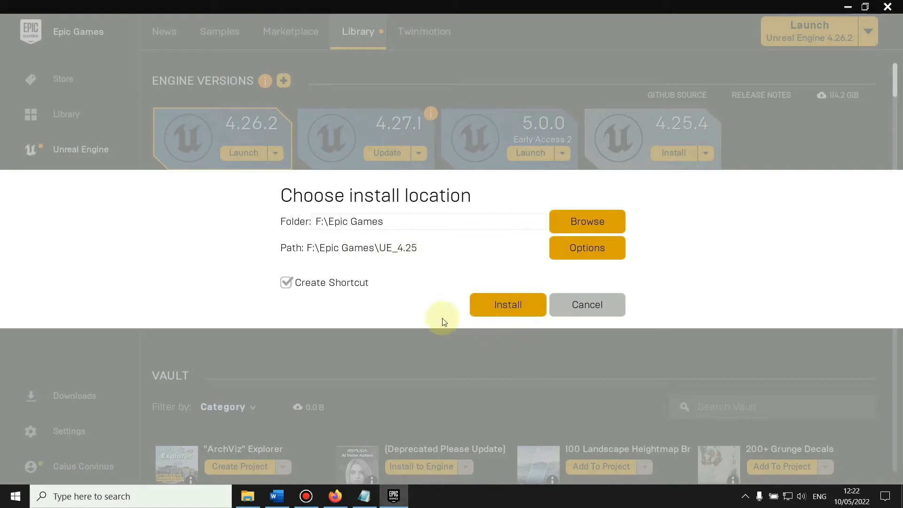
click(512, 308)
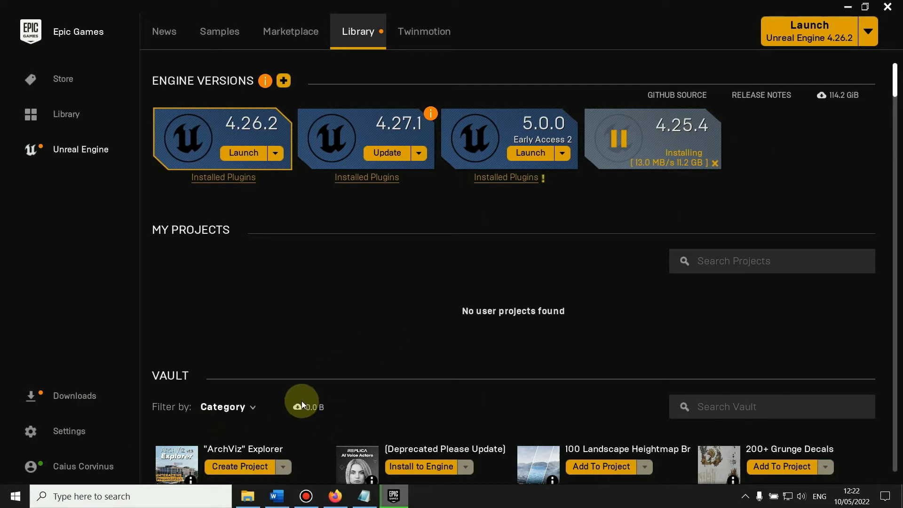
Switch to Firefox and open the Registration page of the Reallusion account
mouse_move(336, 500)
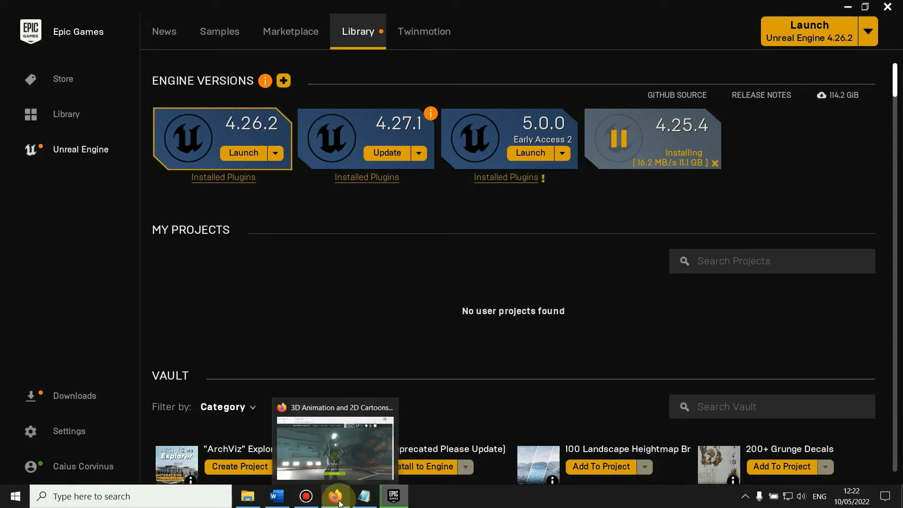
click(339, 501)
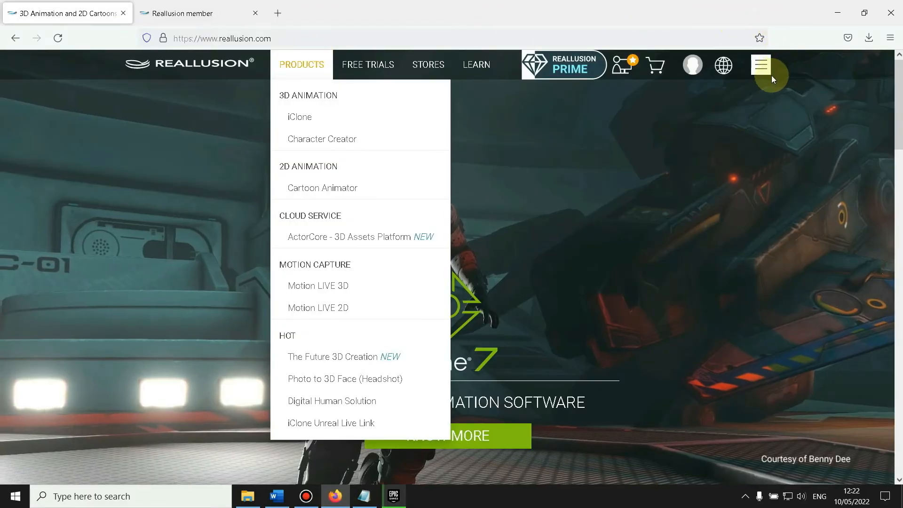
mouse_move(683, 51)
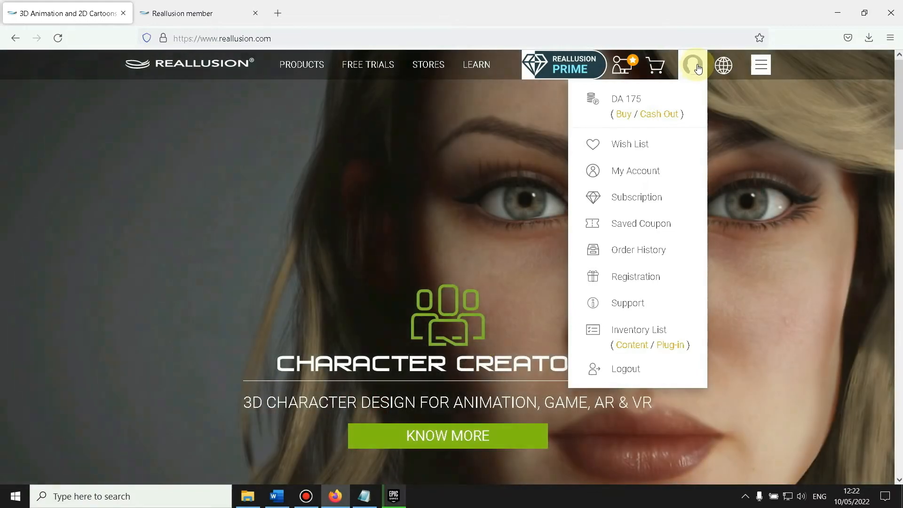
click(642, 286)
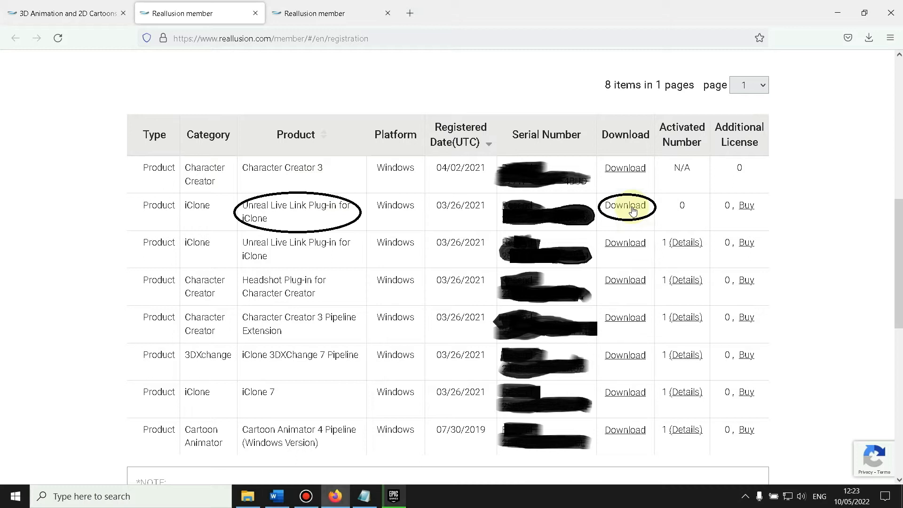
Open the download options of the Unreal Live Link Plug-in for iClone, review the Reallusion Hub choices and leave the browser
click(632, 206)
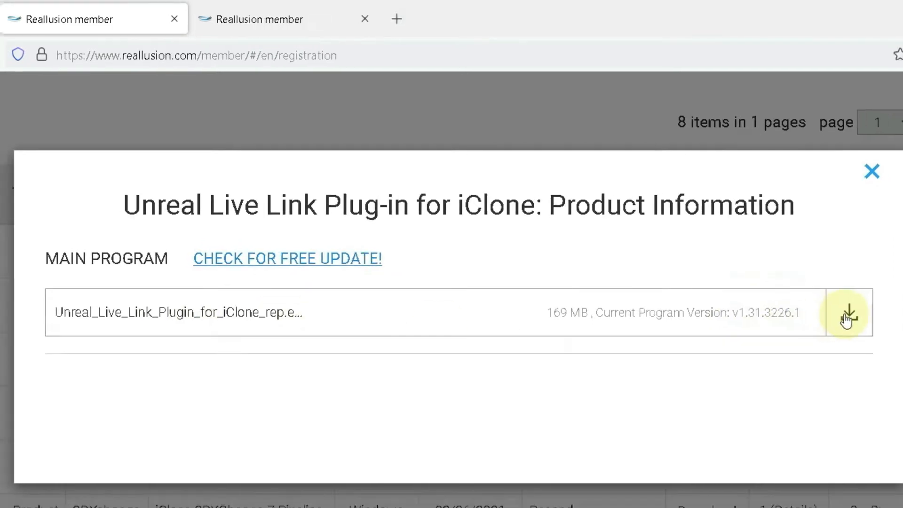
click(846, 317)
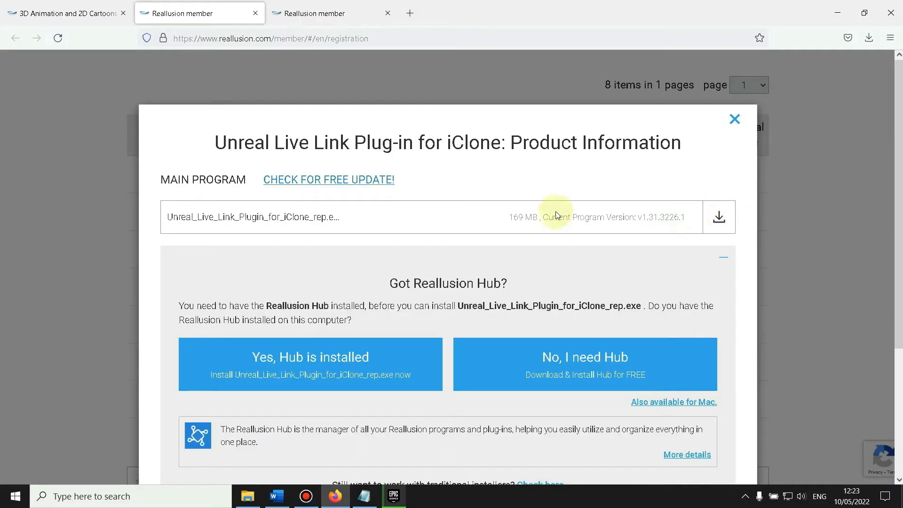
scroll(572, 290, down, 4)
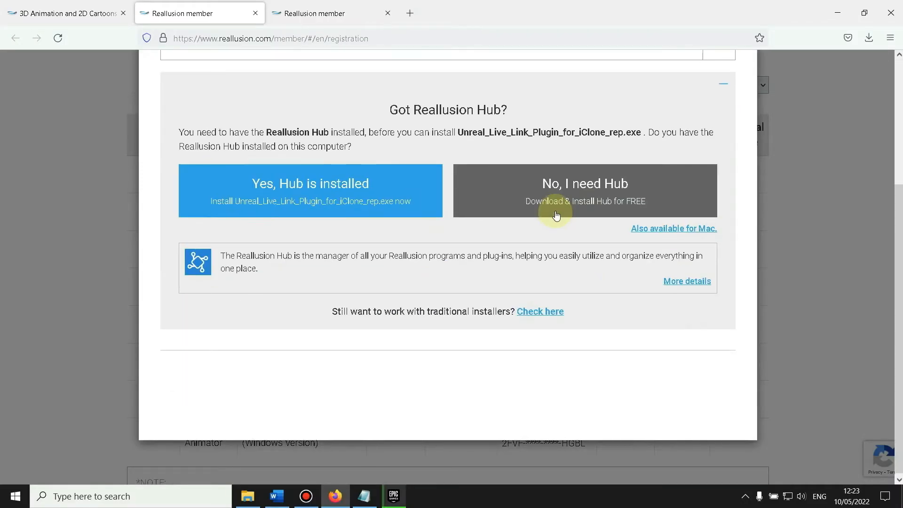
scroll(556, 214, up, 3)
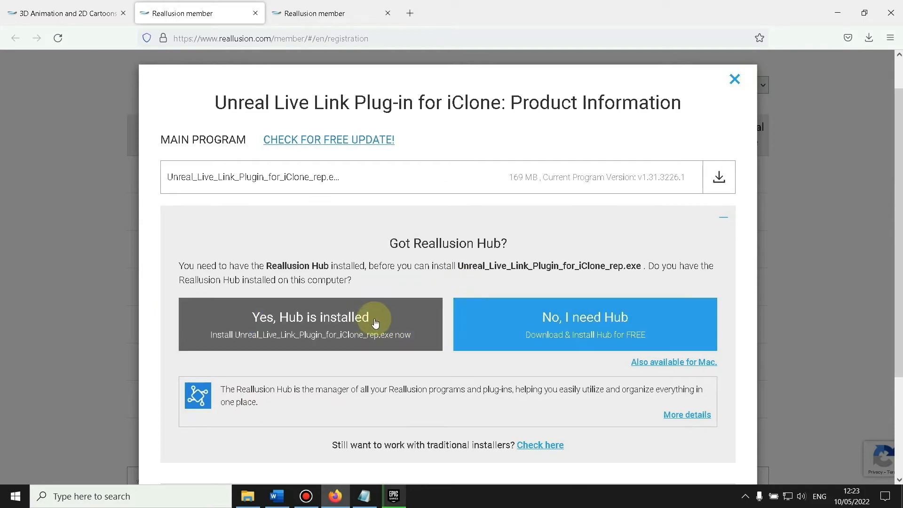
key(ctrl+w)
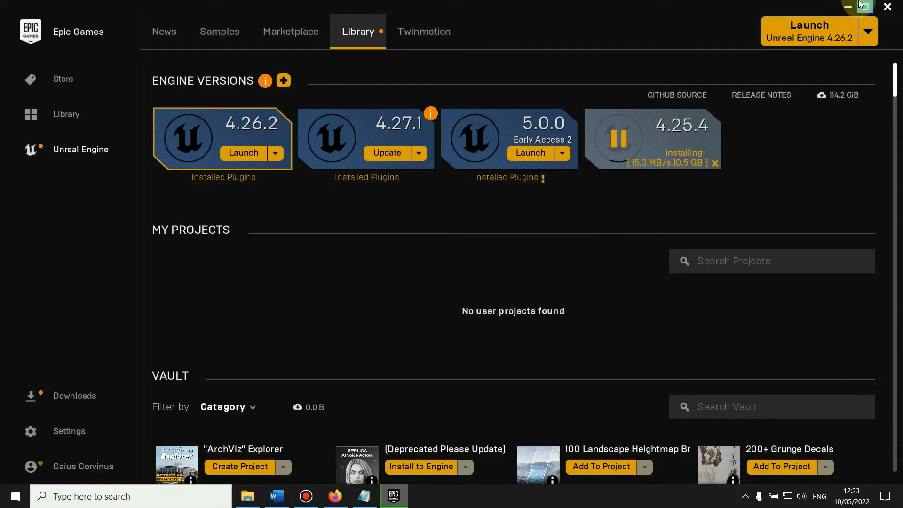
Minimize the Epic Games Launcher and start Reallusion Hub from the desktop
click(849, 8)
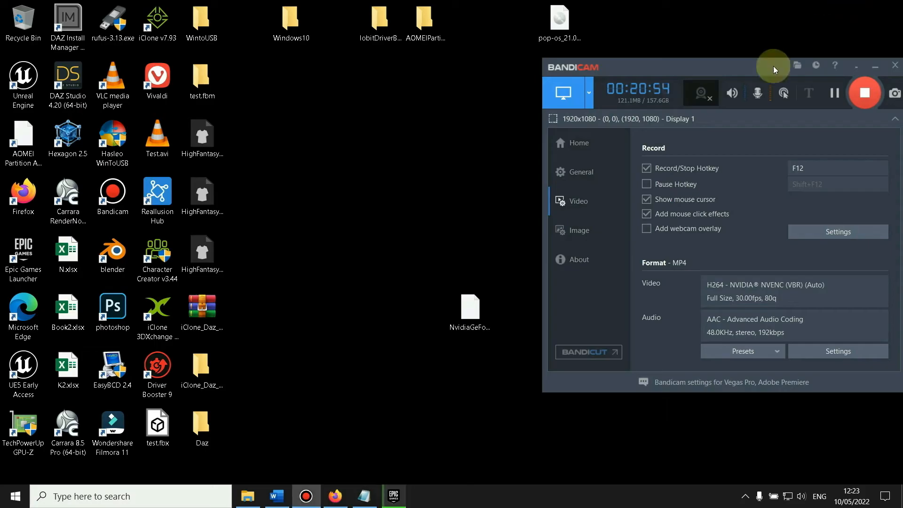
click(210, 328)
click(150, 203)
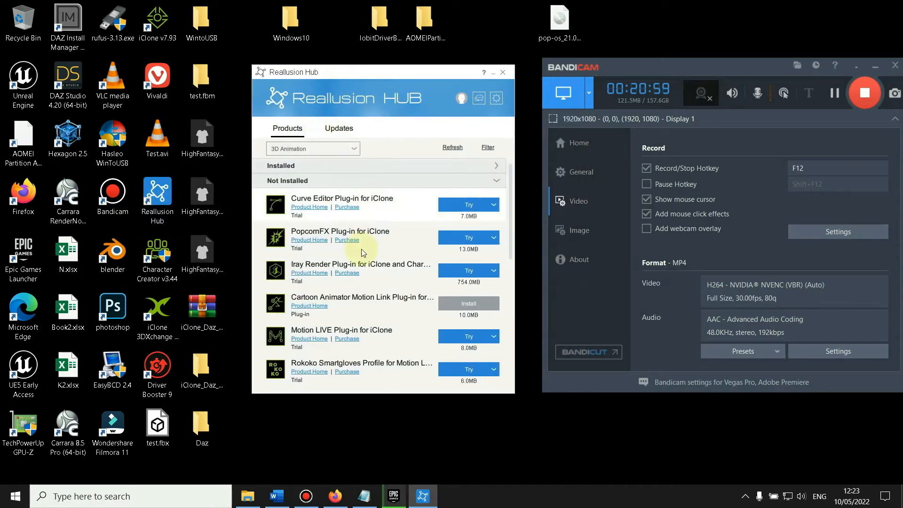
Review the installed products in Reallusion Hub for the Unreal Live Link Plug-in for iClone and close the hub
scroll(364, 253, down, 2)
scroll(352, 203, up, 2)
click(313, 180)
scroll(339, 254, down, 1)
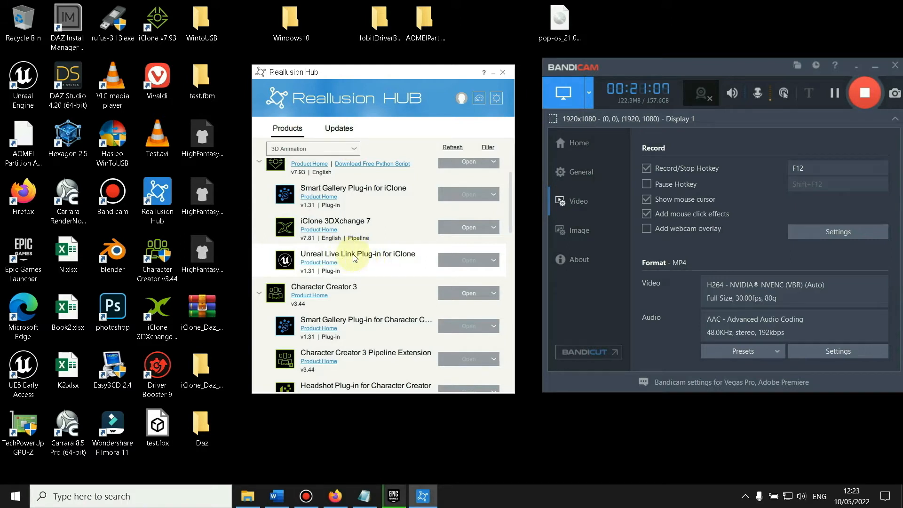
click(503, 73)
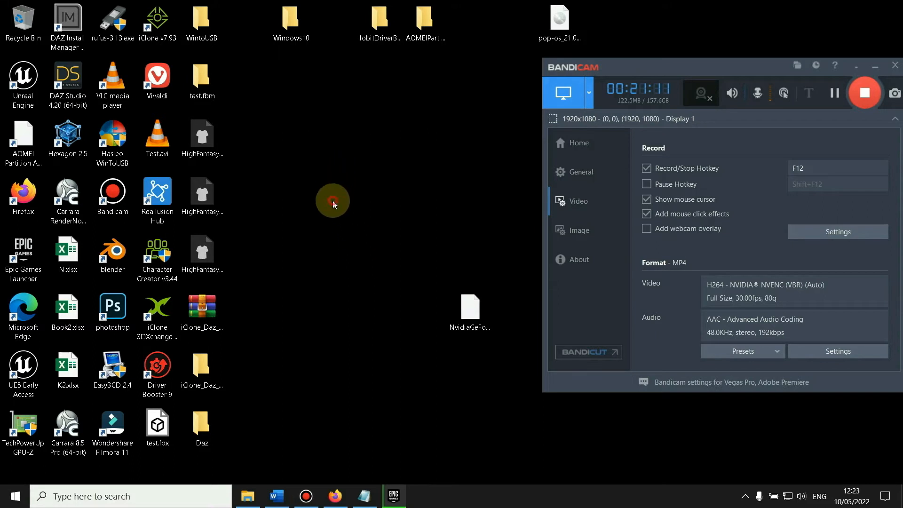
double_click(159, 200)
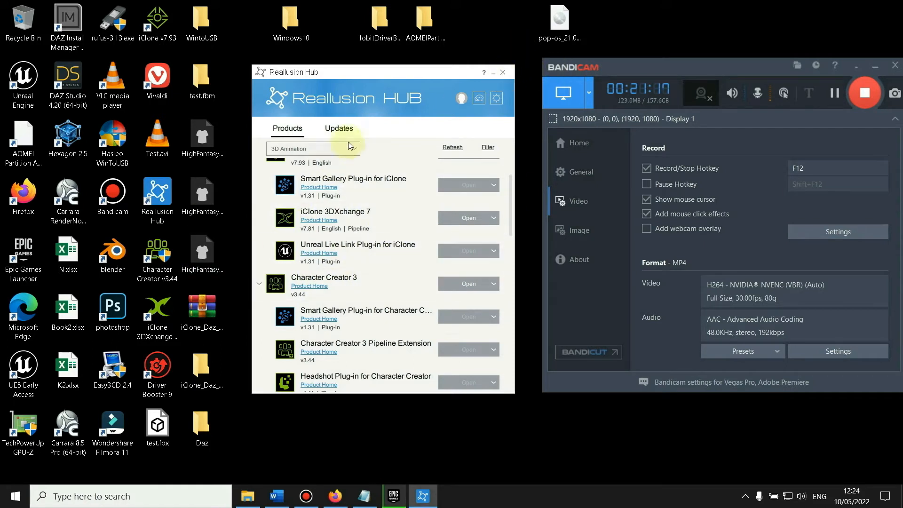
click(502, 72)
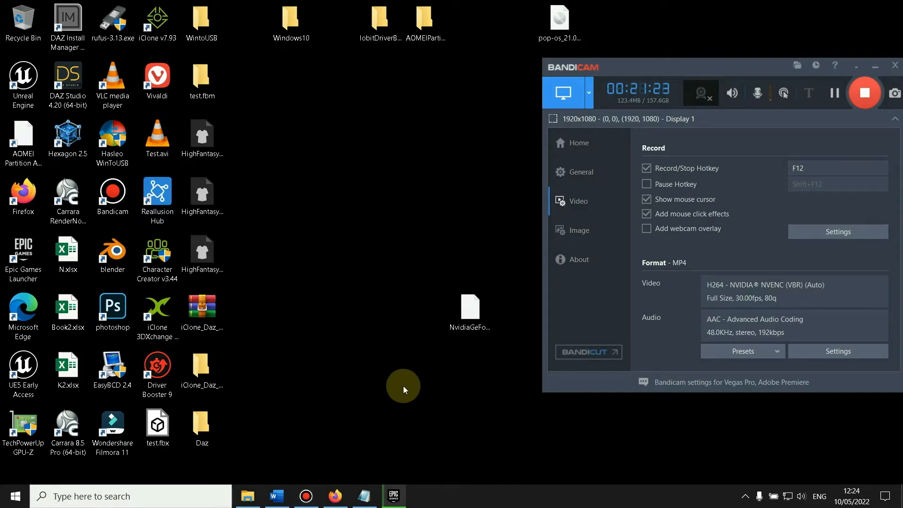
Switch to the Epic Games Launcher and download and install the .NET Framework 3.5 Windows feature
click(394, 496)
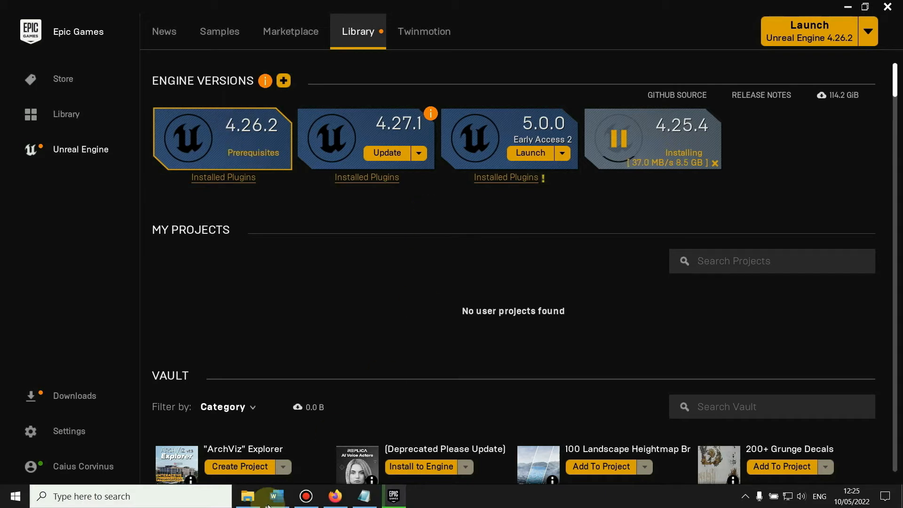
click(306, 496)
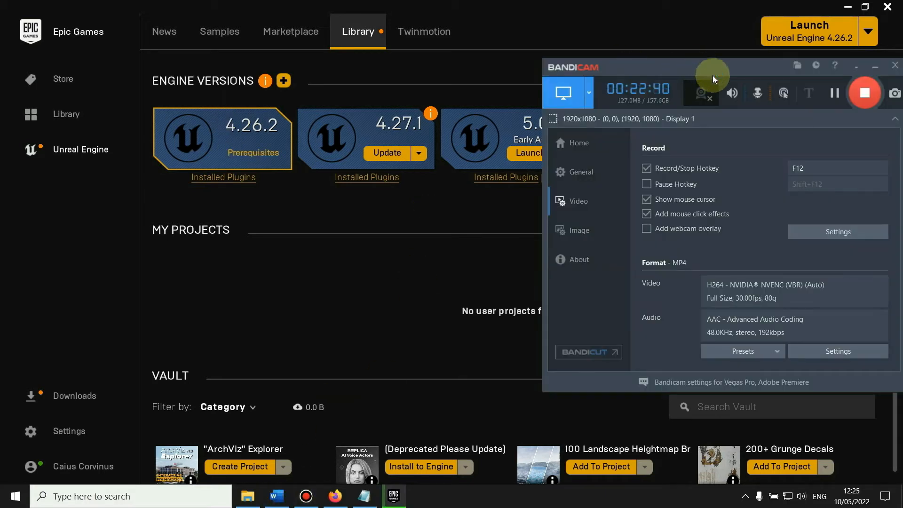
click(872, 68)
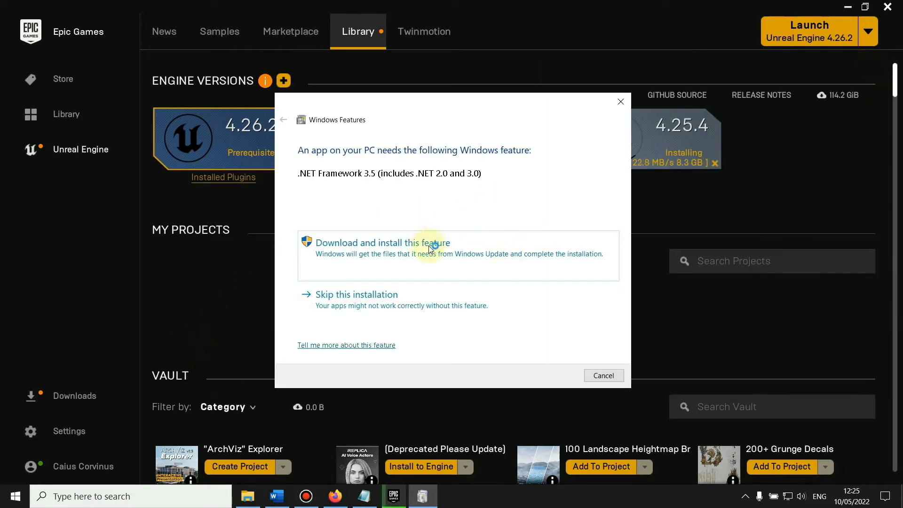
click(401, 244)
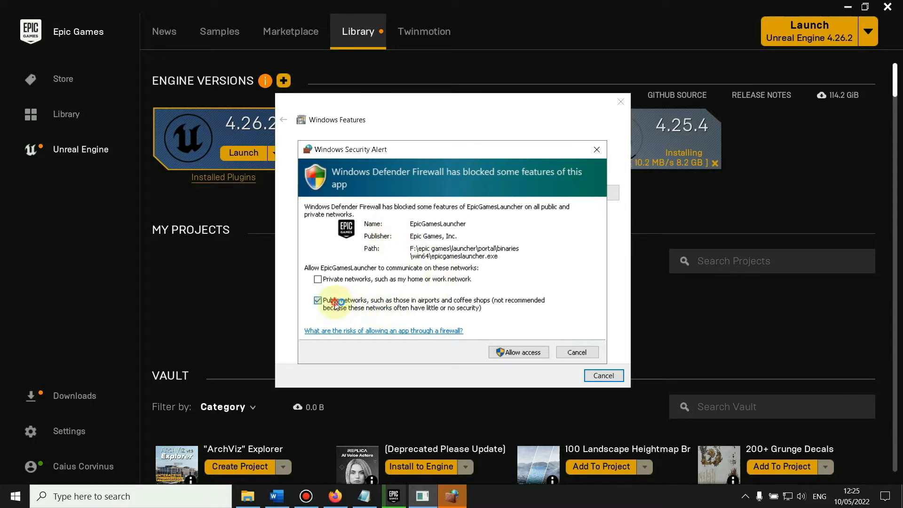
Allow EpicGamesLauncher and UE4Editor through Windows Defender Firewall on private networks only
click(318, 300)
click(318, 279)
click(529, 352)
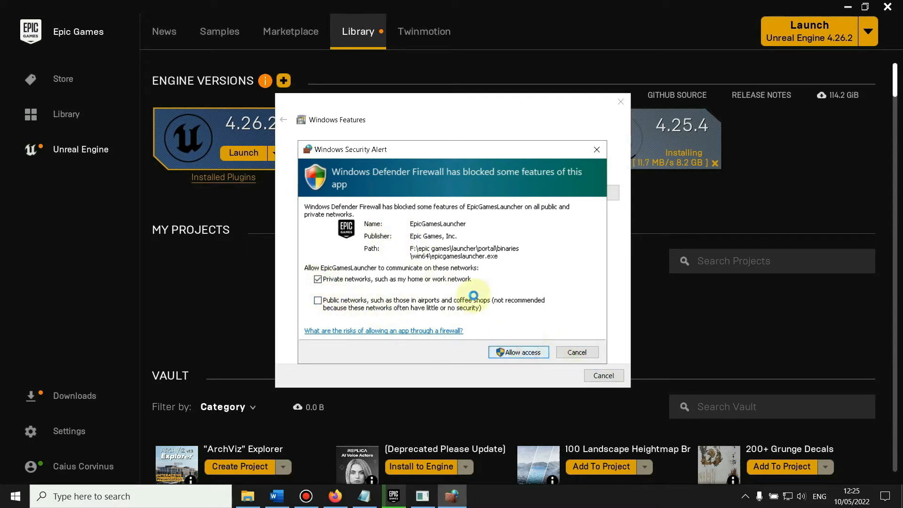
click(336, 303)
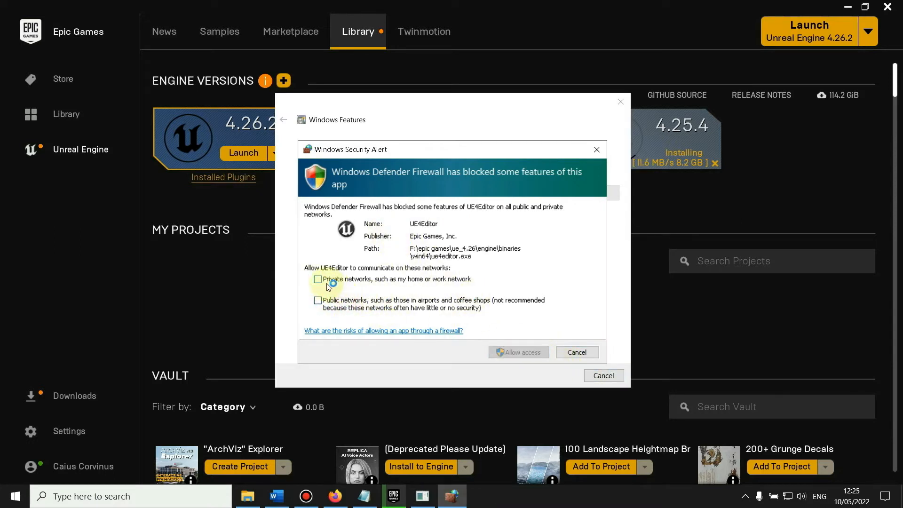
click(317, 280)
click(535, 351)
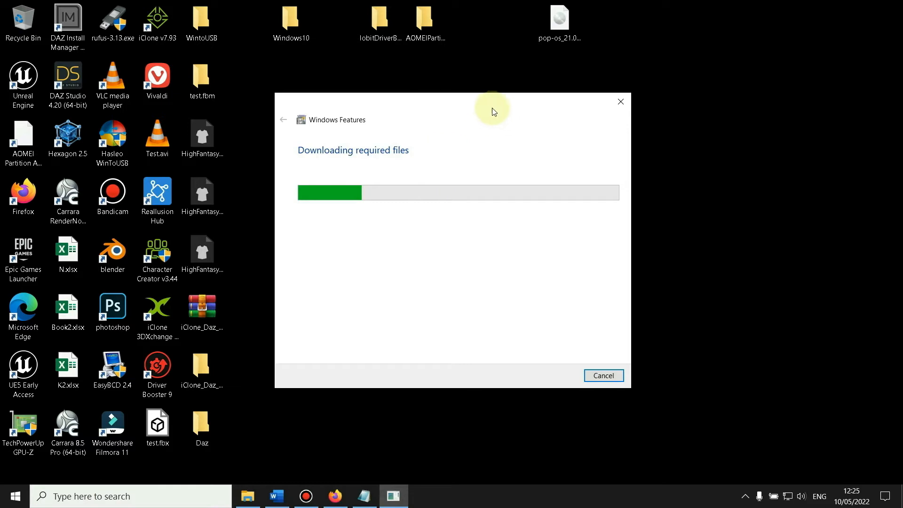
drag(486, 106, 455, 95)
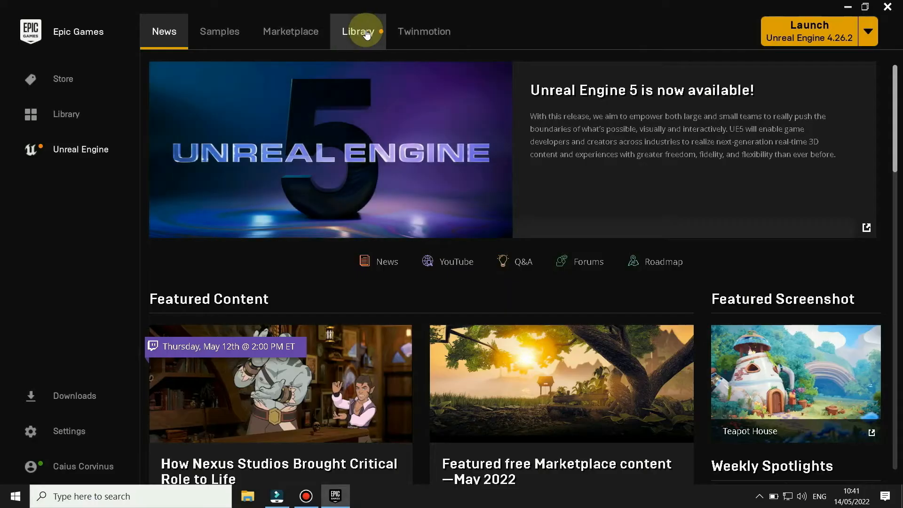
Create a desktop shortcut for Unreal Engine 4.26.2 from the launcher's engine library and minimize the launcher
click(367, 34)
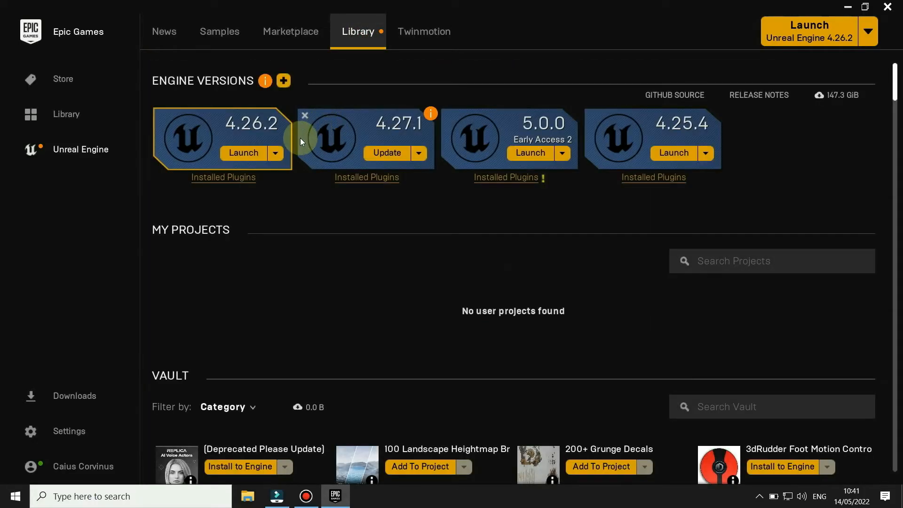
click(276, 153)
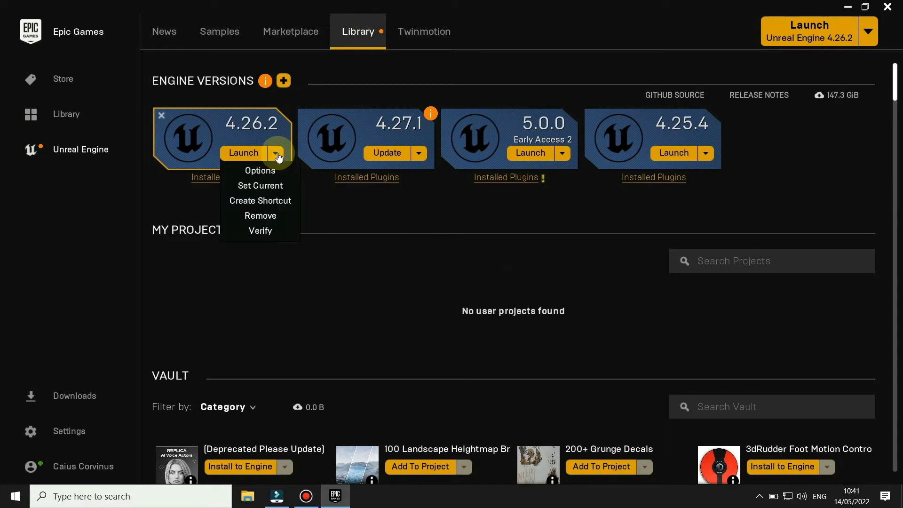
click(271, 202)
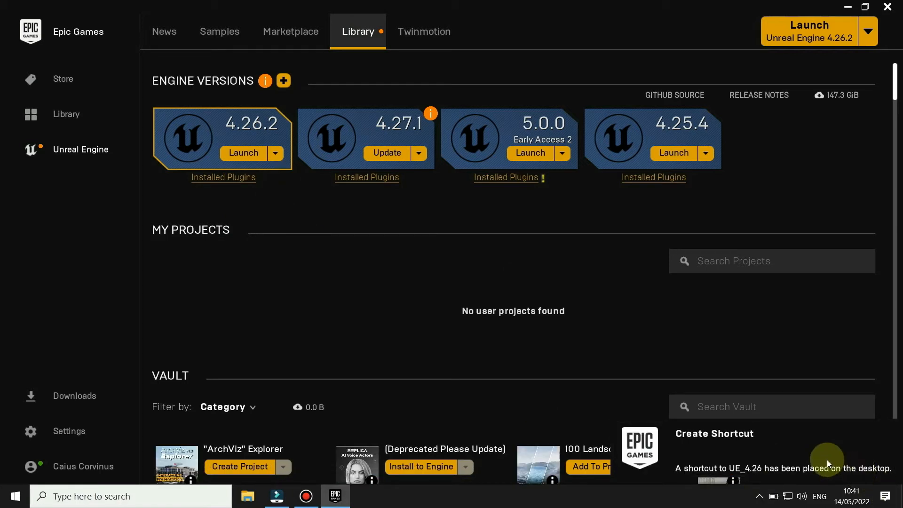
click(848, 7)
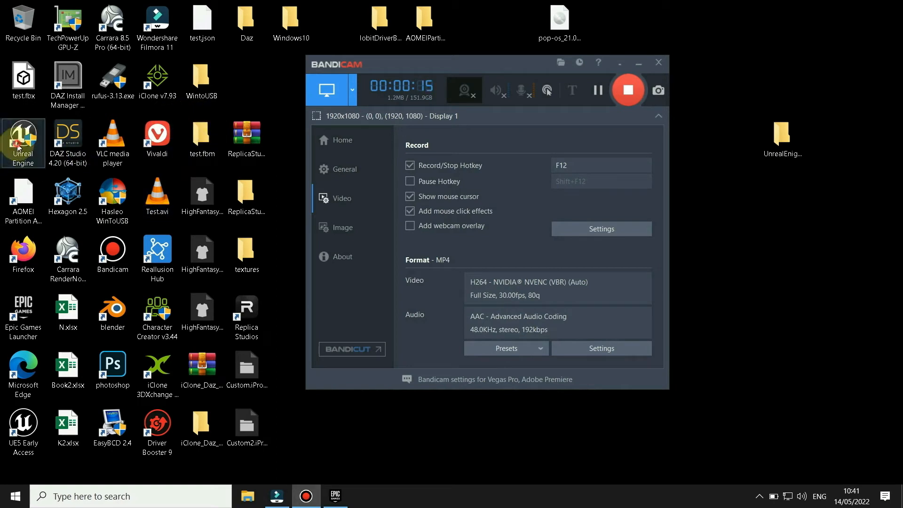
Rename the Unreal Engine desktop shortcut to "Unreal Engine4.26.2"
click(18, 147)
double_click(18, 147)
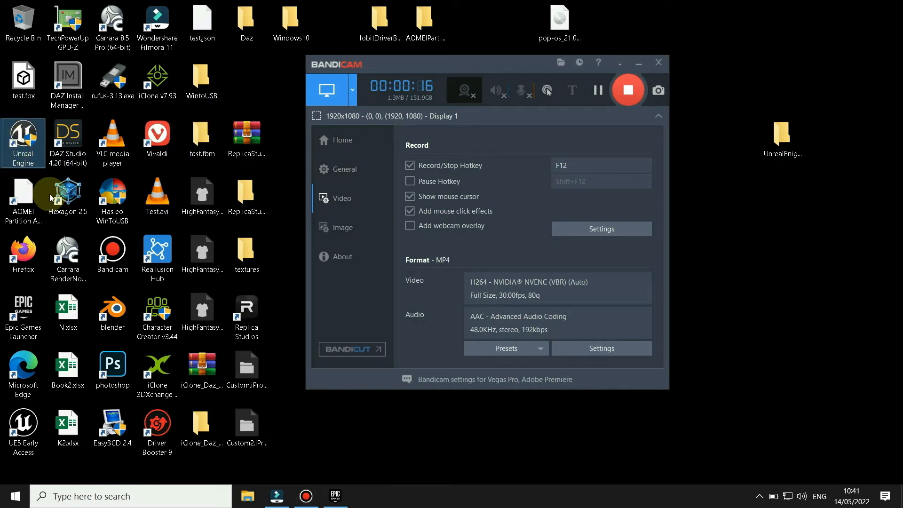
right_click(18, 144)
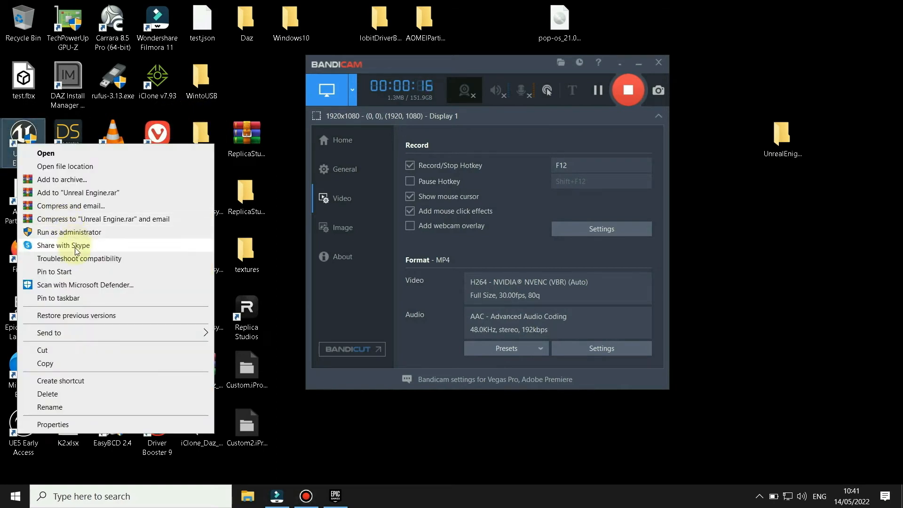
click(77, 407)
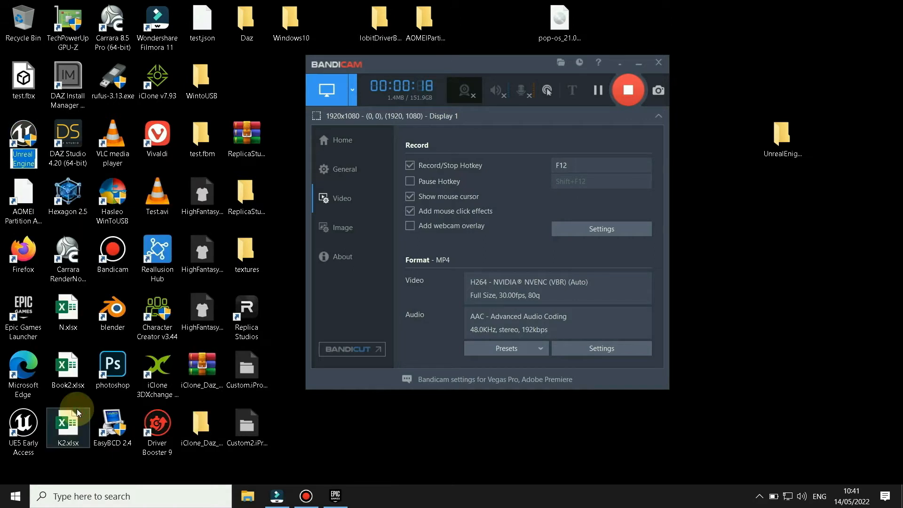
key(Right)
text(4)
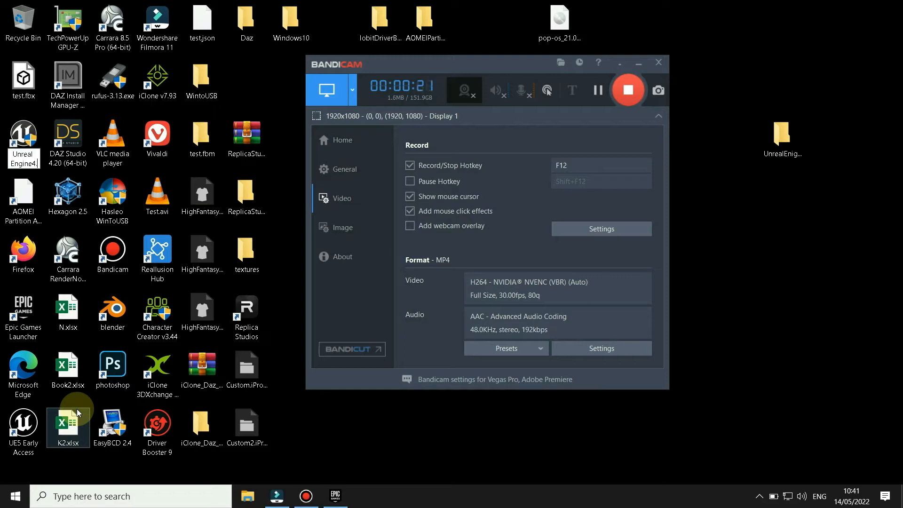
text(.26.2)
key(Return)
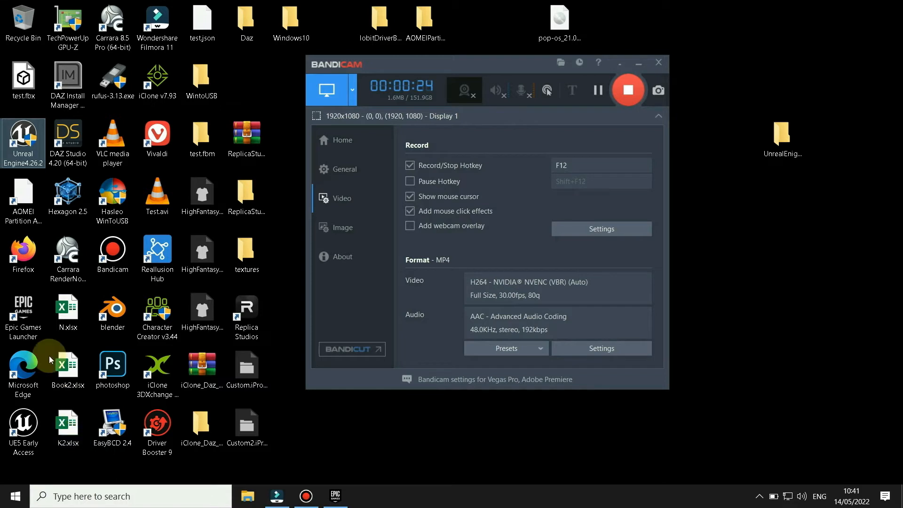
Start Unreal Engine 4.26.2 from its desktop shortcut and minimize the Bandicam window
click(263, 77)
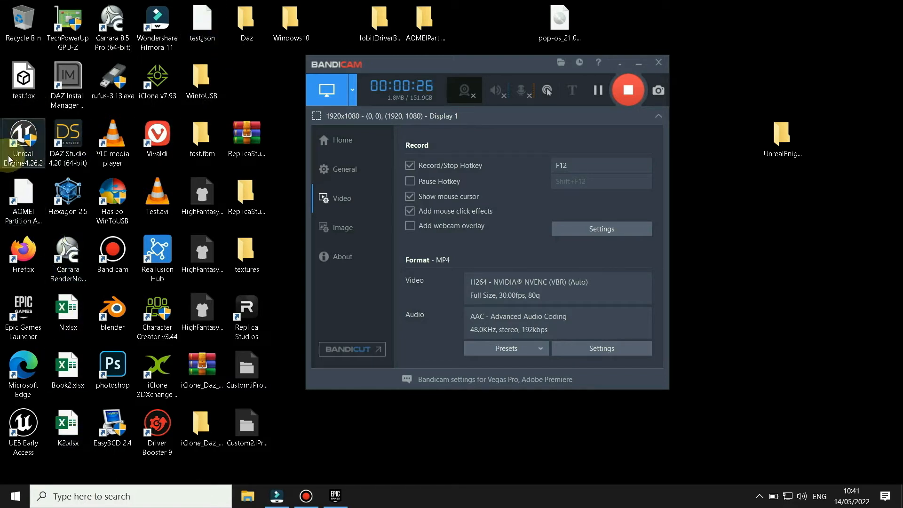
click(396, 323)
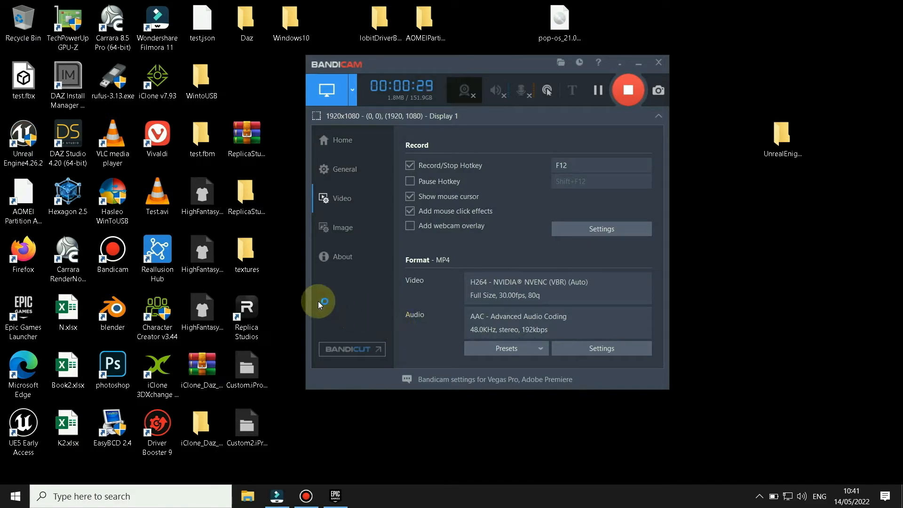
click(703, 27)
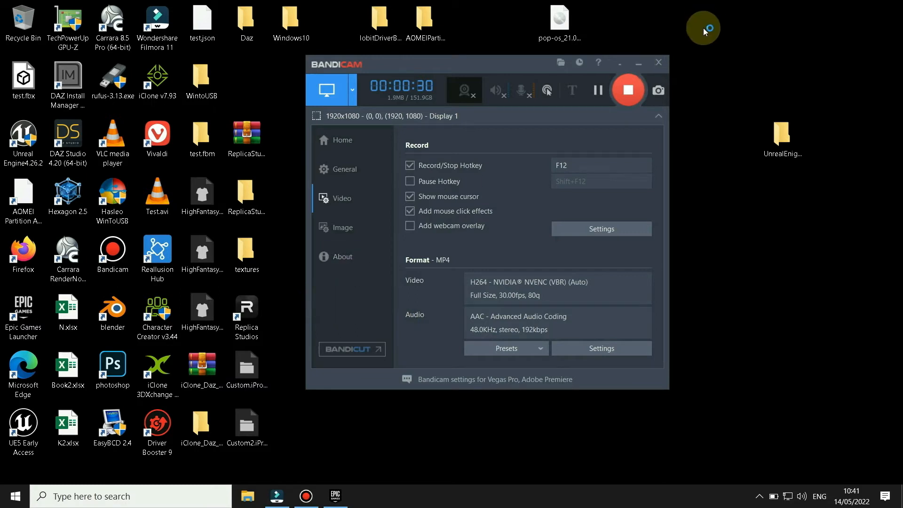
click(642, 66)
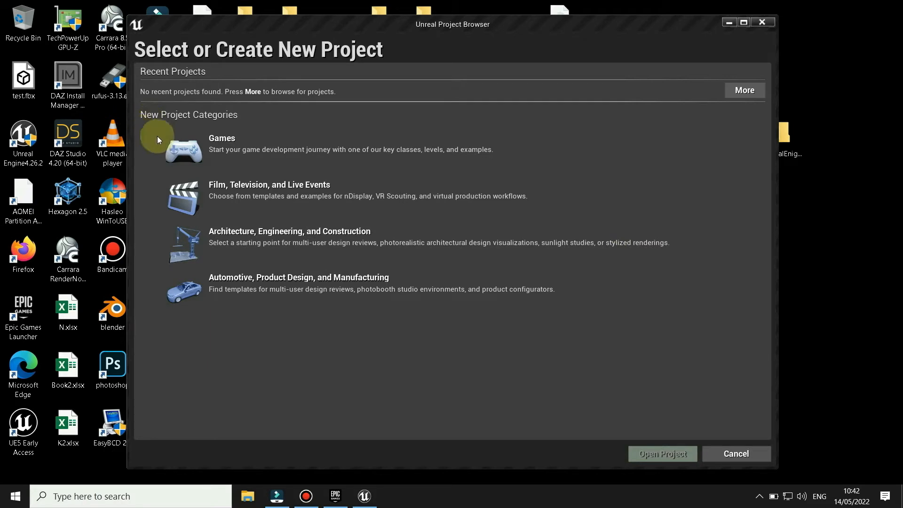
Choose the Games category and the Third Person template for a new project and continue to the project settings
click(239, 159)
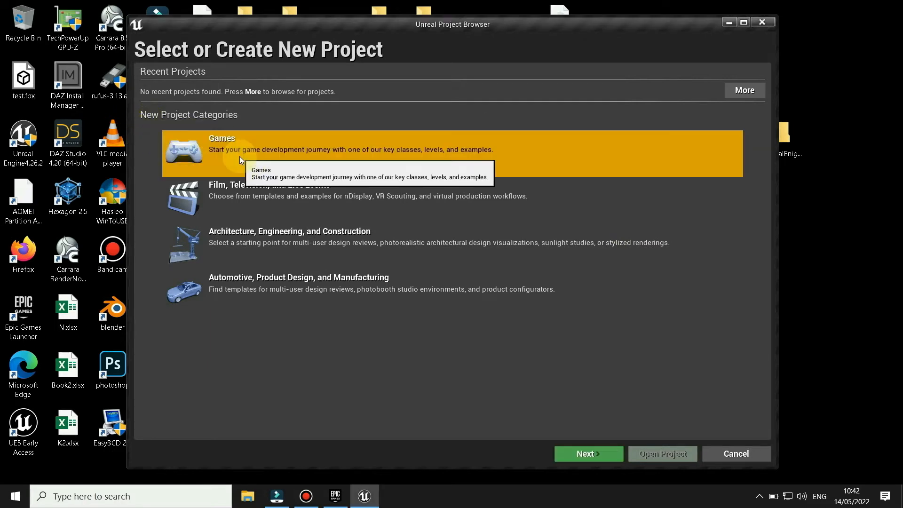
click(589, 454)
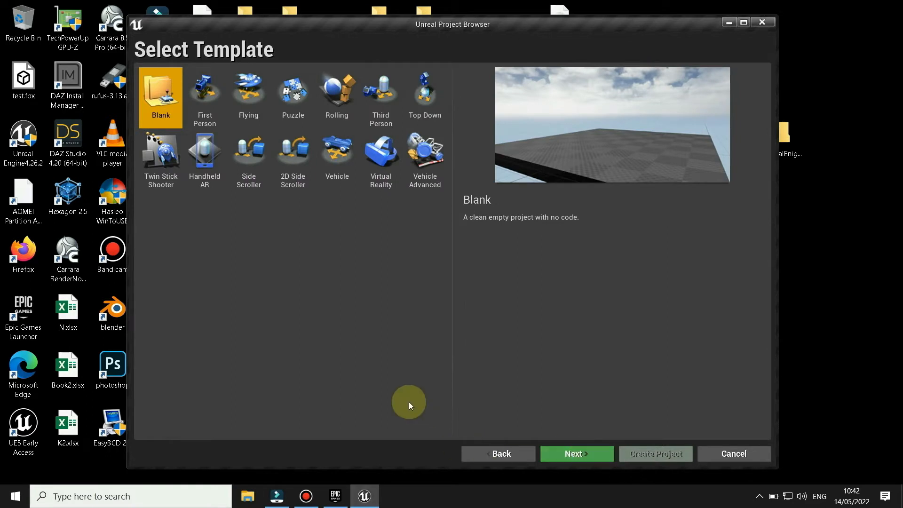
click(378, 118)
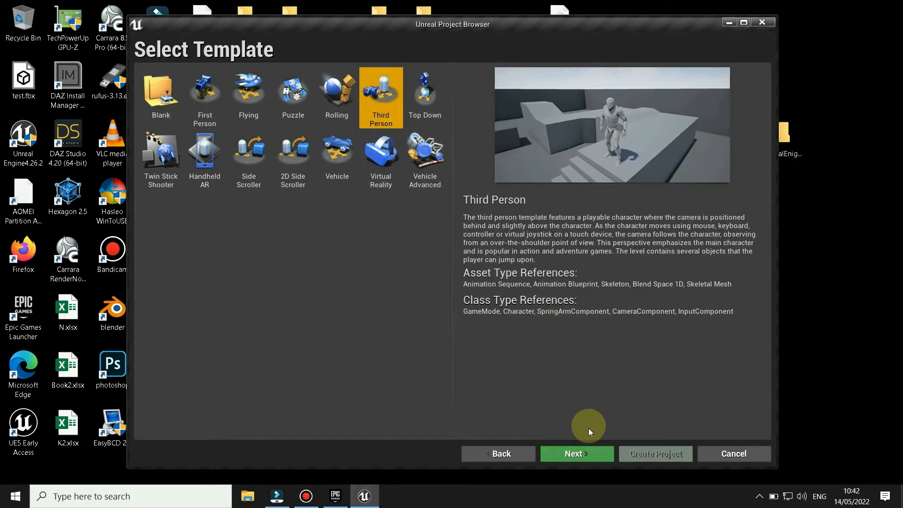
click(585, 458)
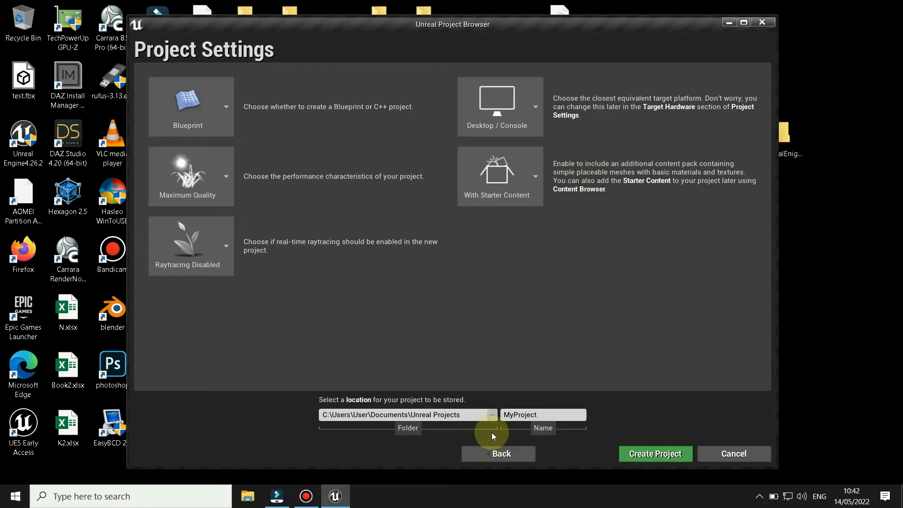
Set the project location to the UnrealTest folder on drive H and create the project as MyProject
click(491, 414)
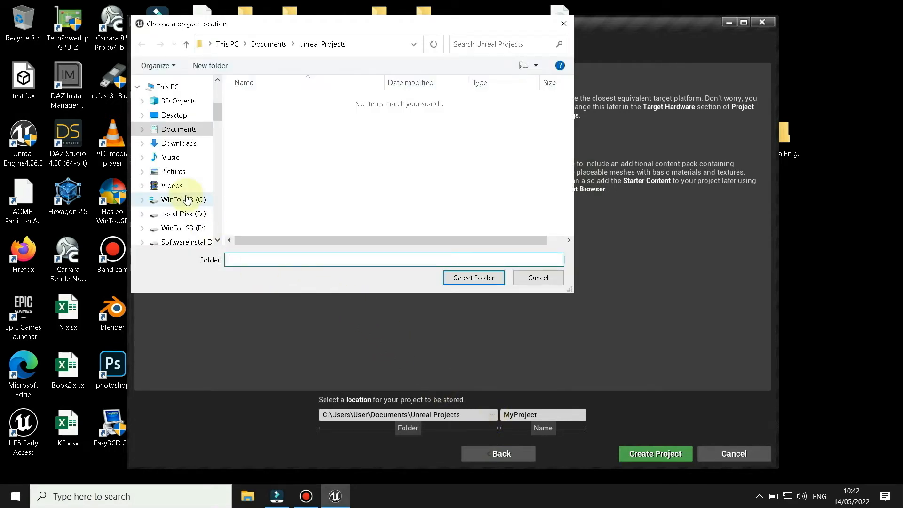
scroll(188, 212, down, 1)
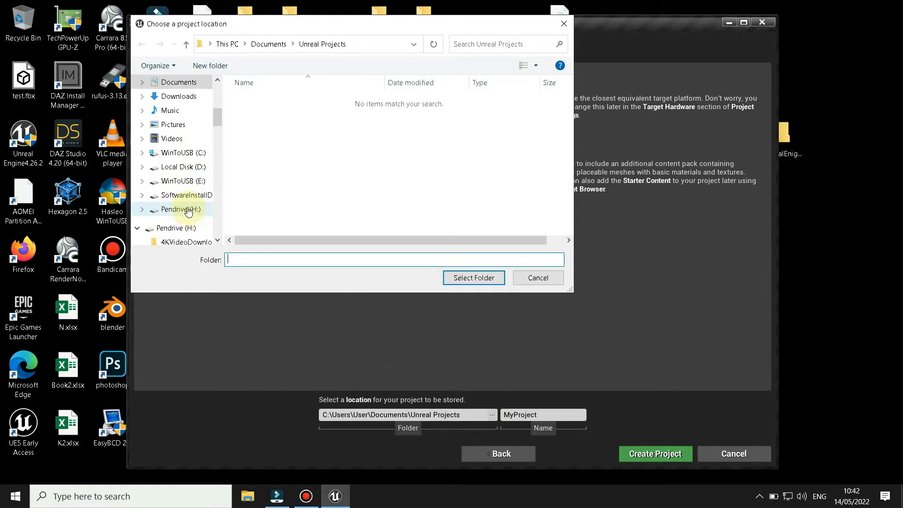
click(188, 211)
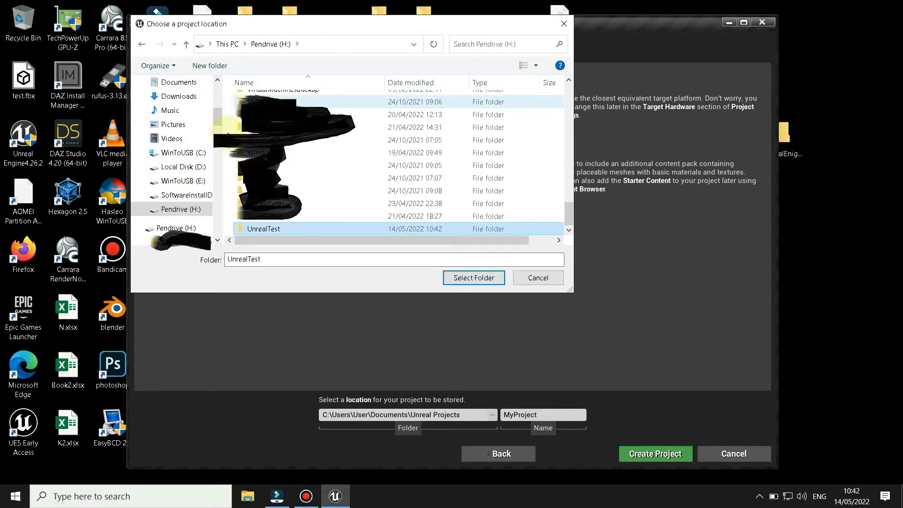
key(Return)
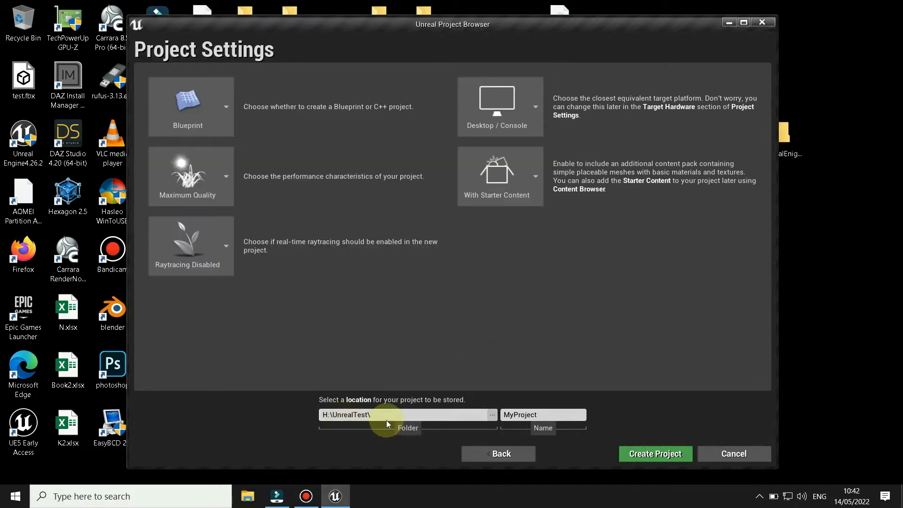
click(555, 417)
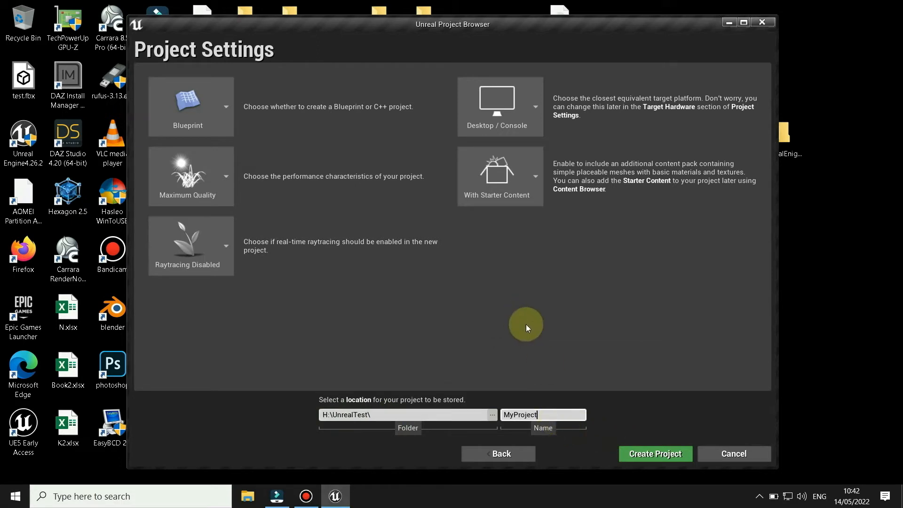
click(650, 457)
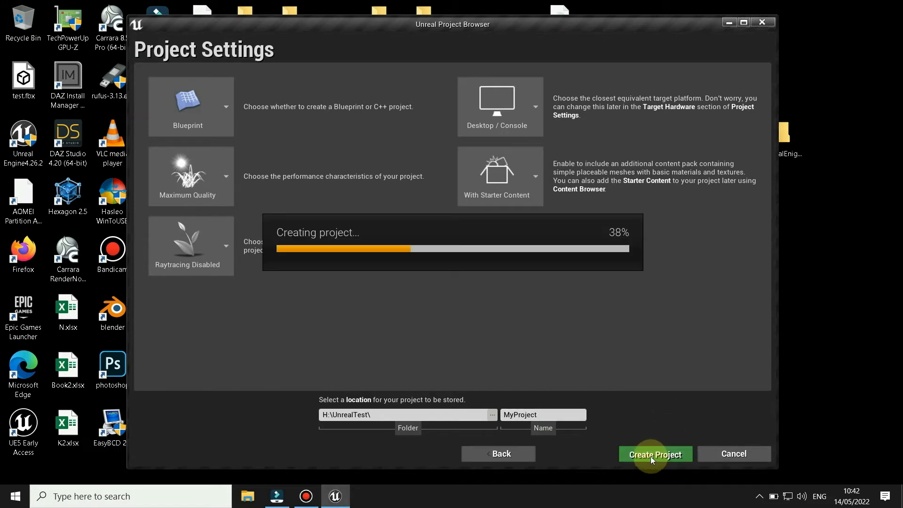
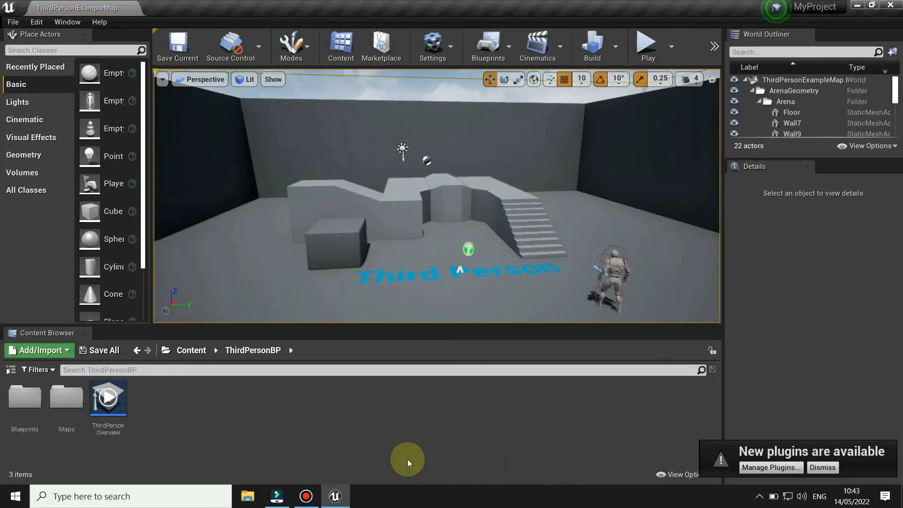
click(306, 494)
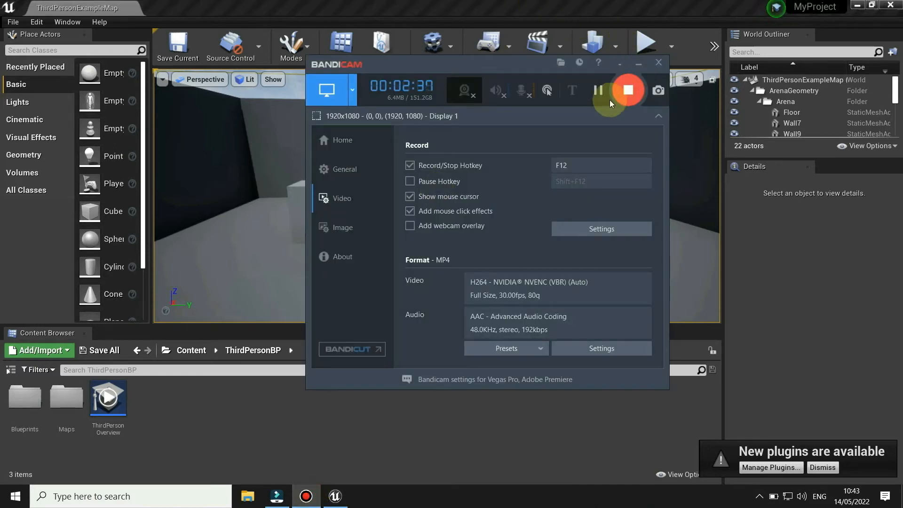
click(598, 92)
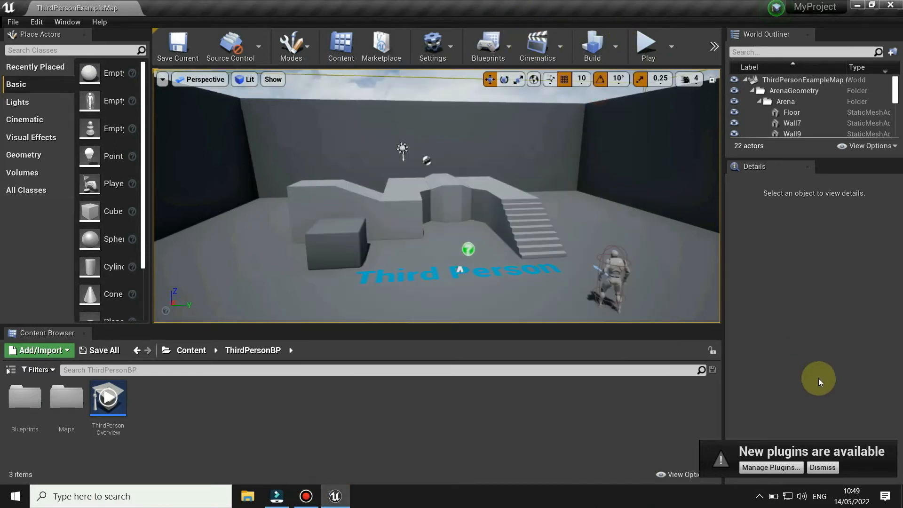
Enable the Live Link plugin for the project and restart the editor to apply the change
click(769, 469)
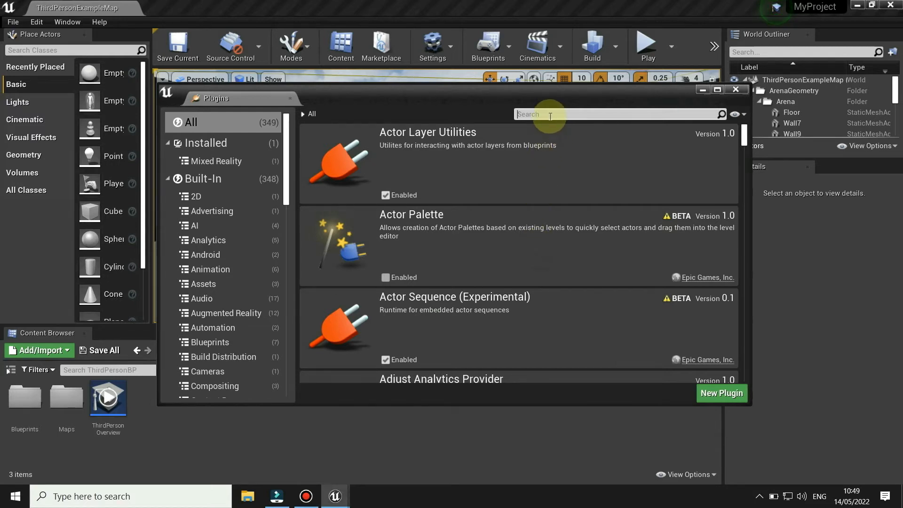
text(live)
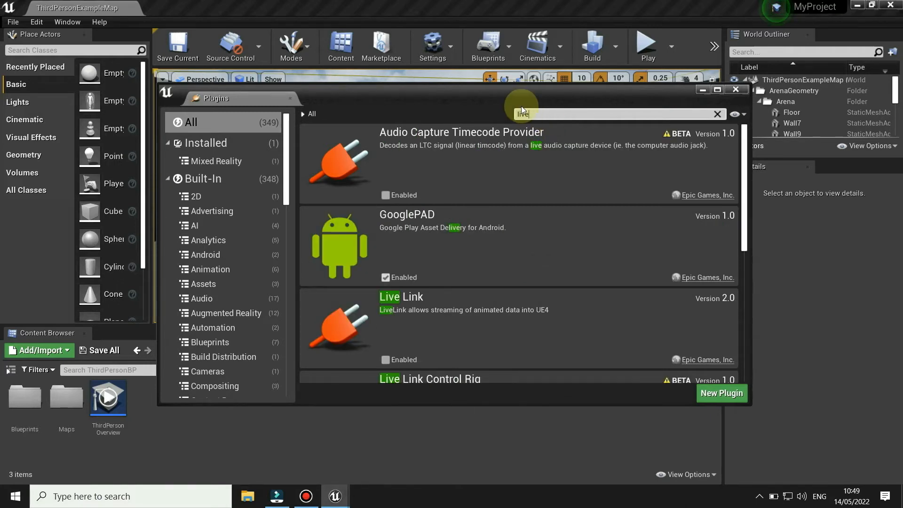
text(link)
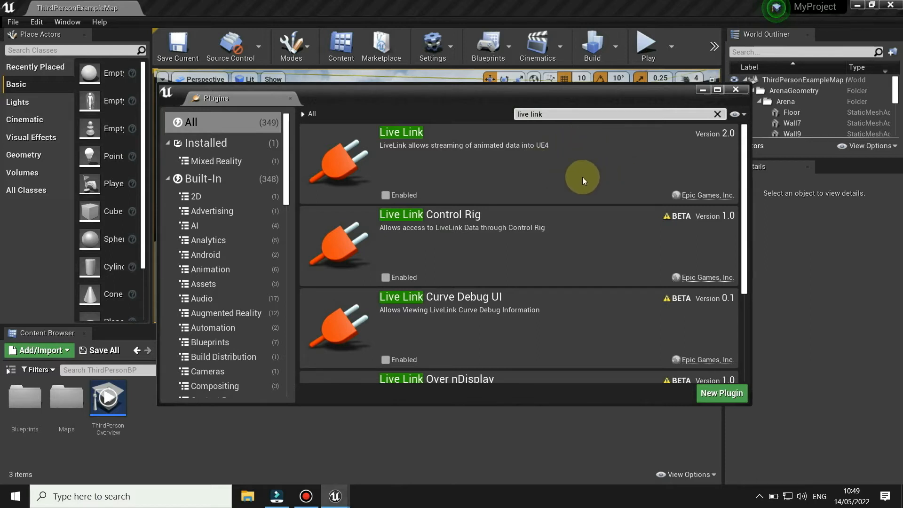
click(385, 195)
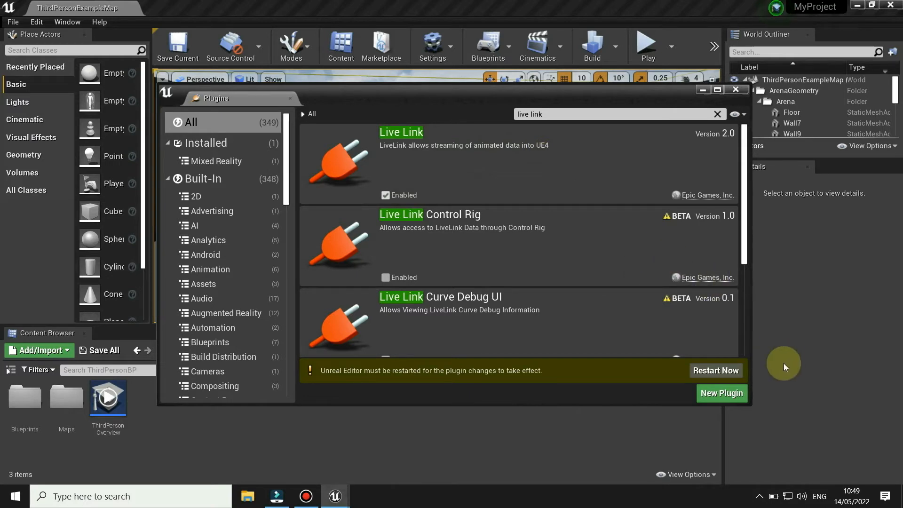
click(718, 371)
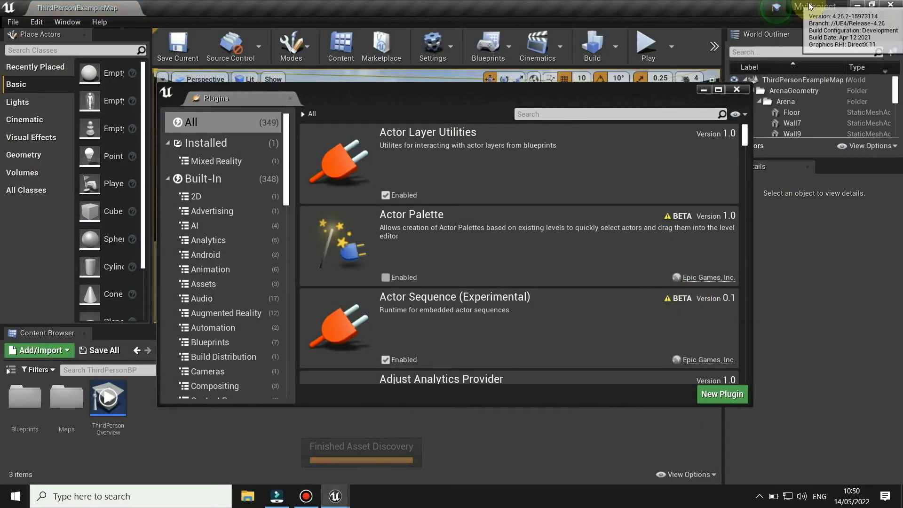
Search the plugins for "live link" to check that Live Link is enabled, and close the Plugins window
click(582, 111)
text(live)
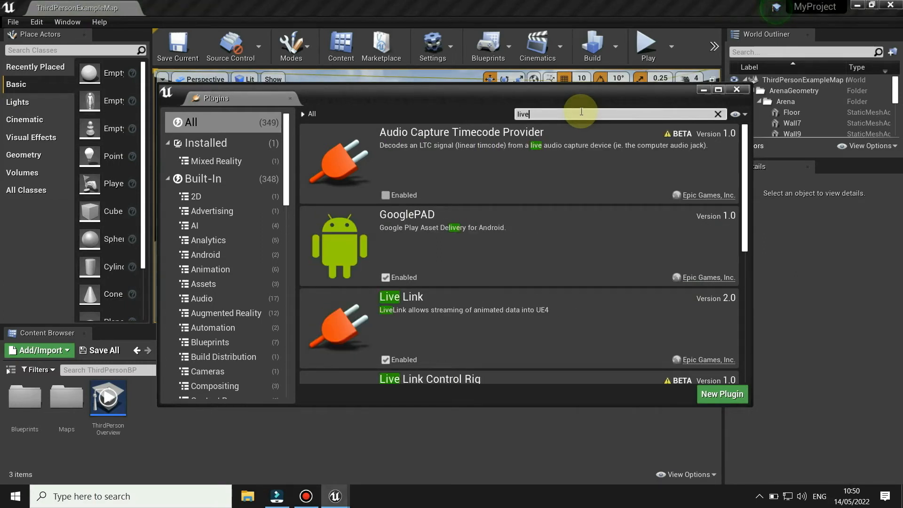
text( link)
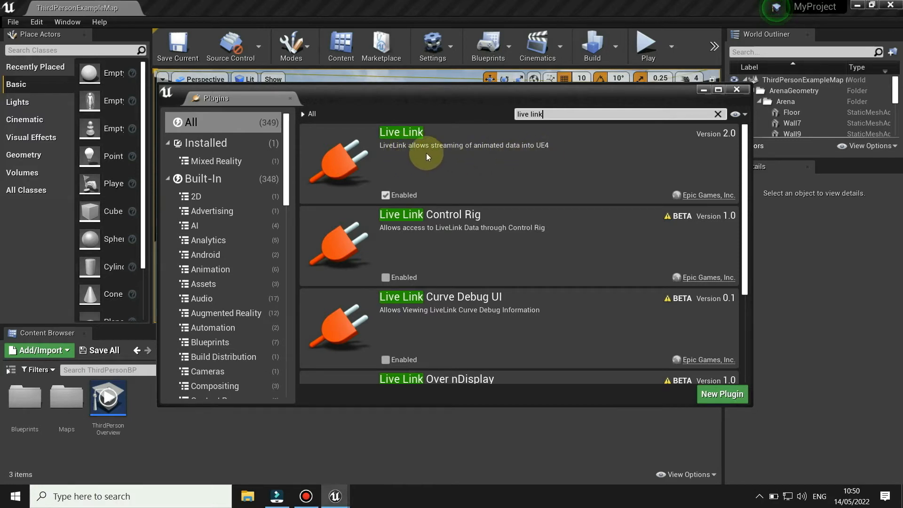
click(738, 88)
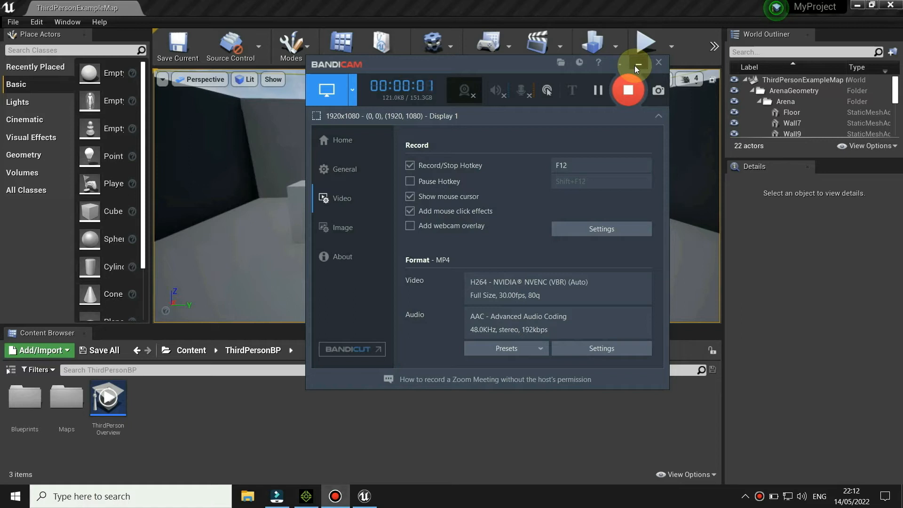
Switch to iClone 7, open its Live Link plug-in folder and select the iClone Live Link Plug-in for Unreal 4.26 folder
click(636, 65)
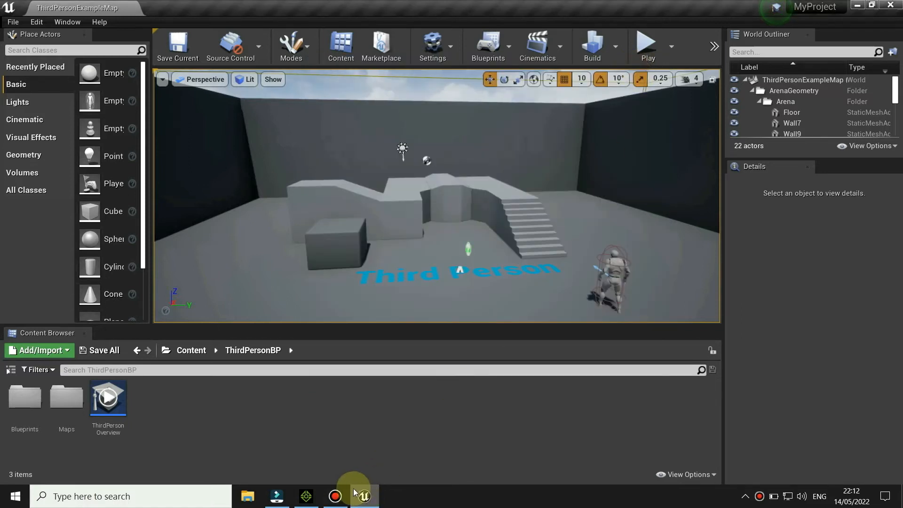
click(309, 500)
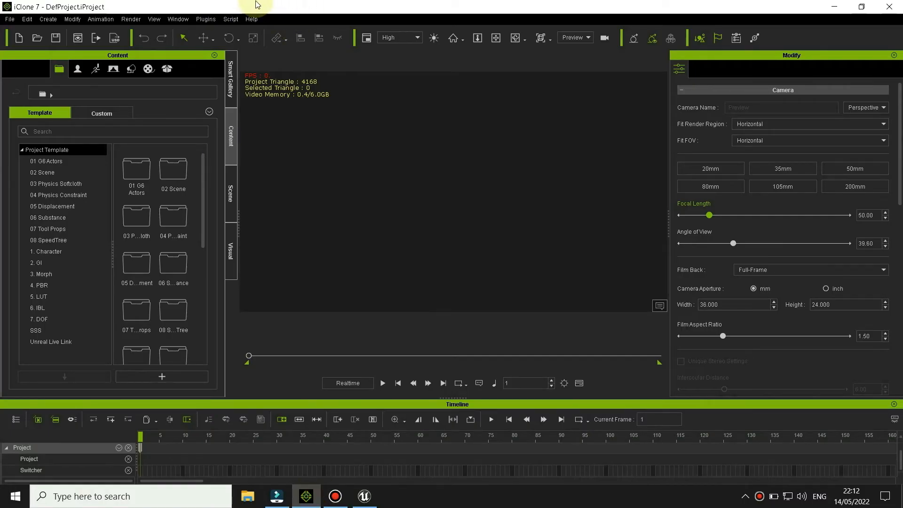
click(205, 19)
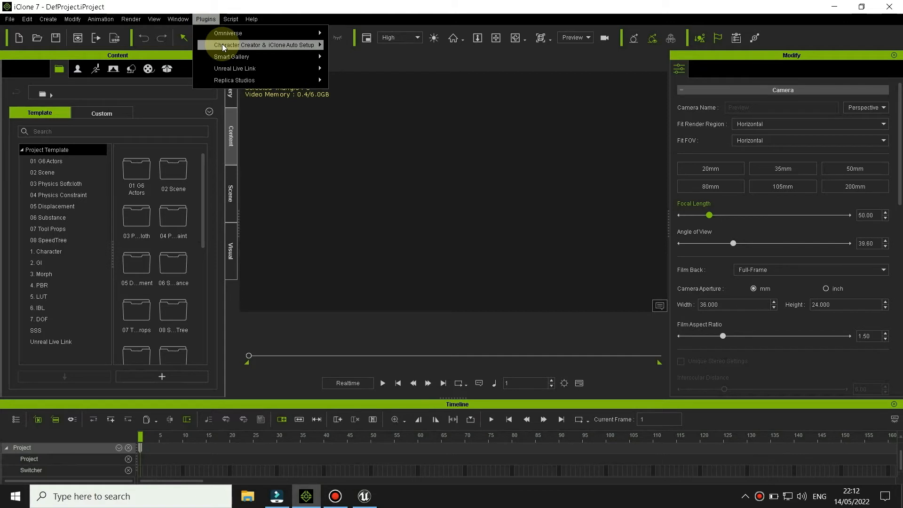
mouse_move(222, 47)
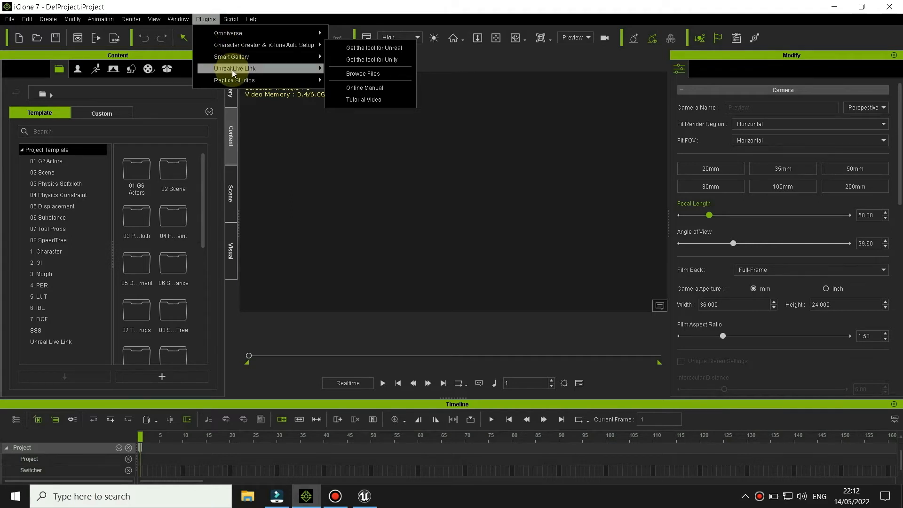
mouse_move(232, 71)
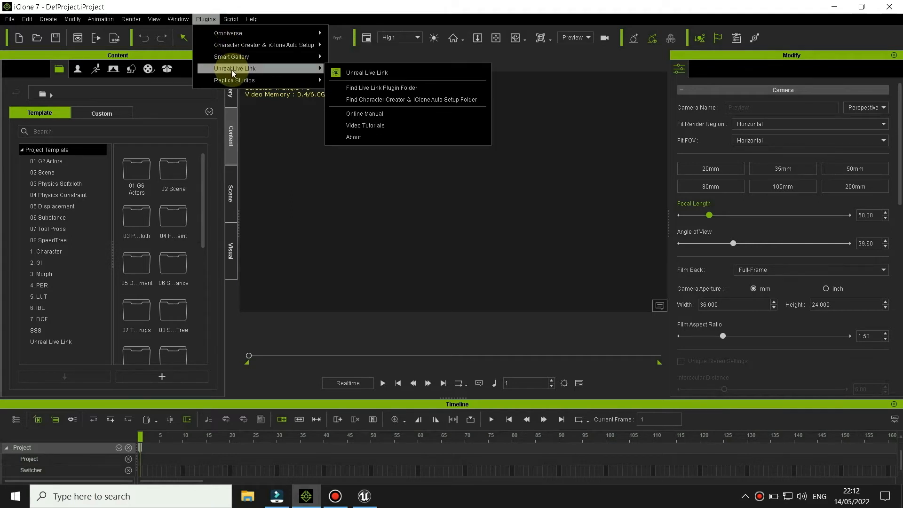
click(354, 89)
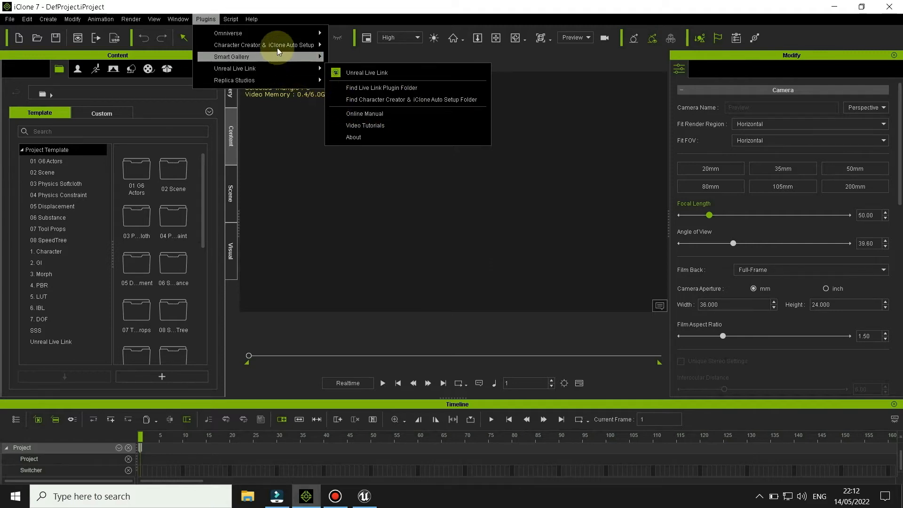
mouse_move(284, 45)
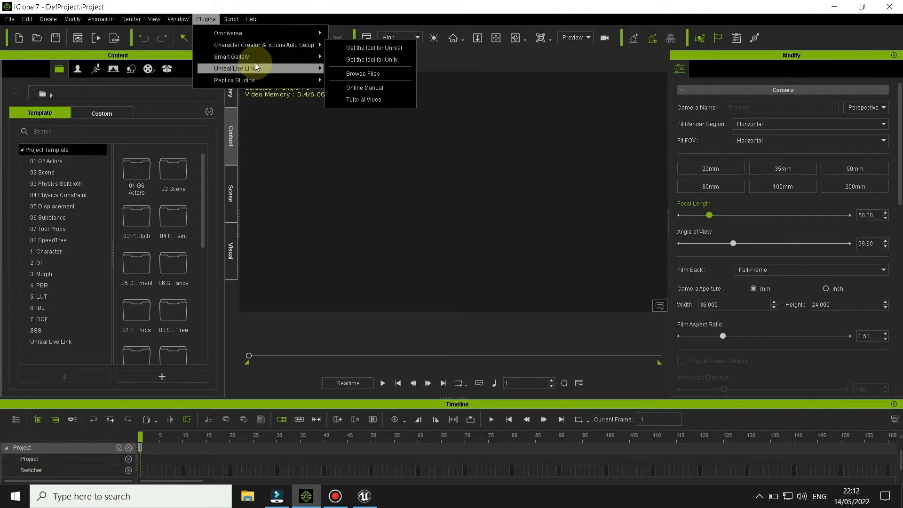
mouse_move(255, 68)
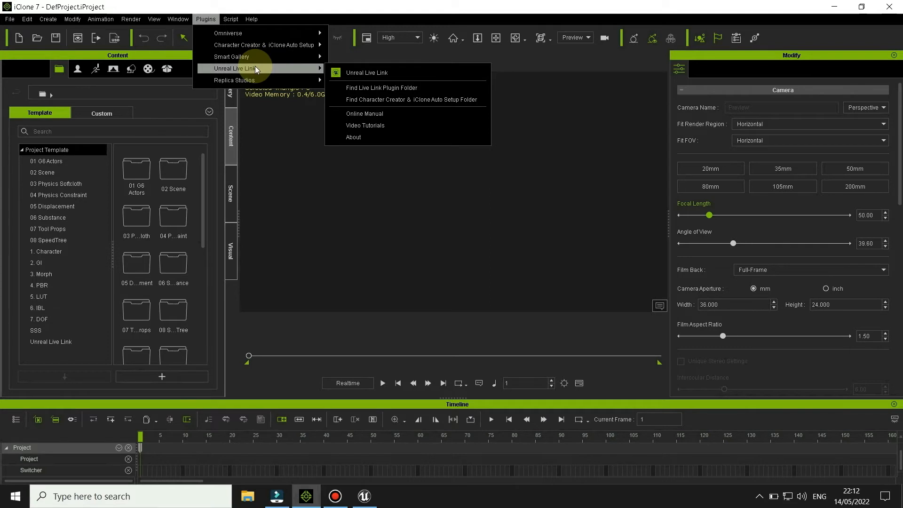
click(371, 89)
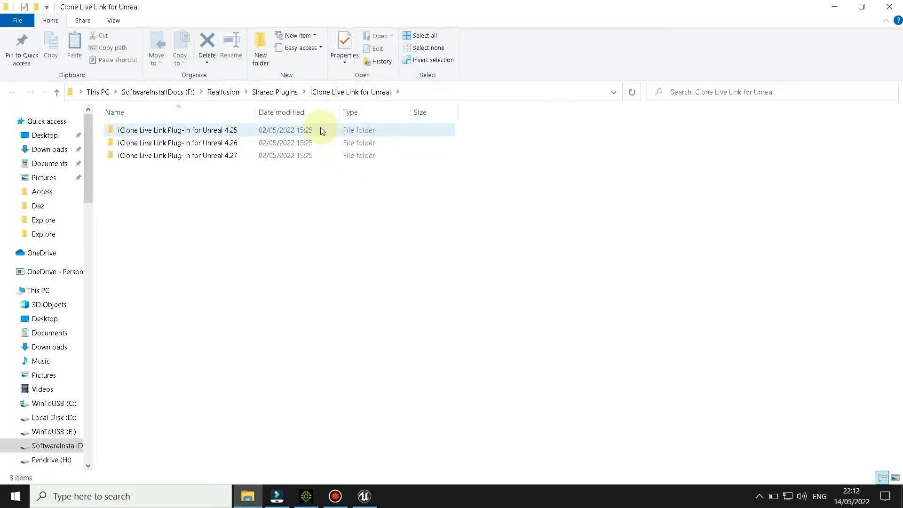
click(239, 204)
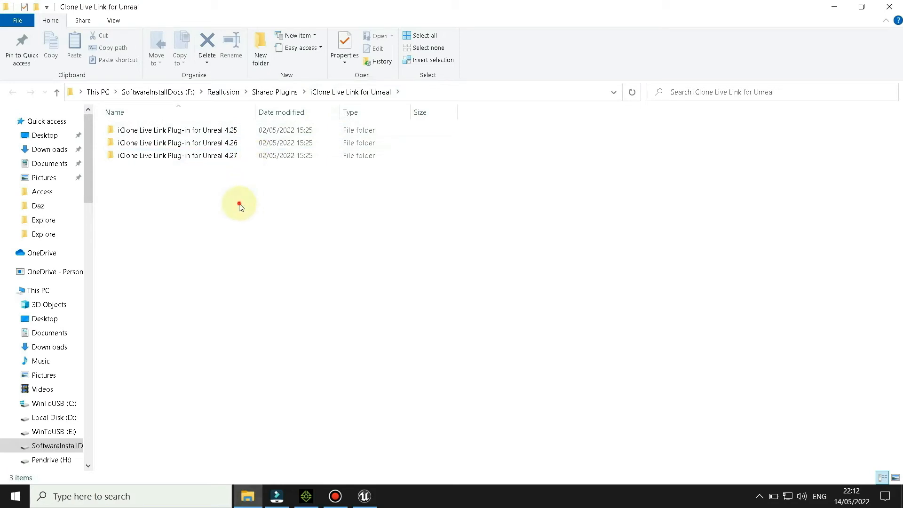
click(227, 143)
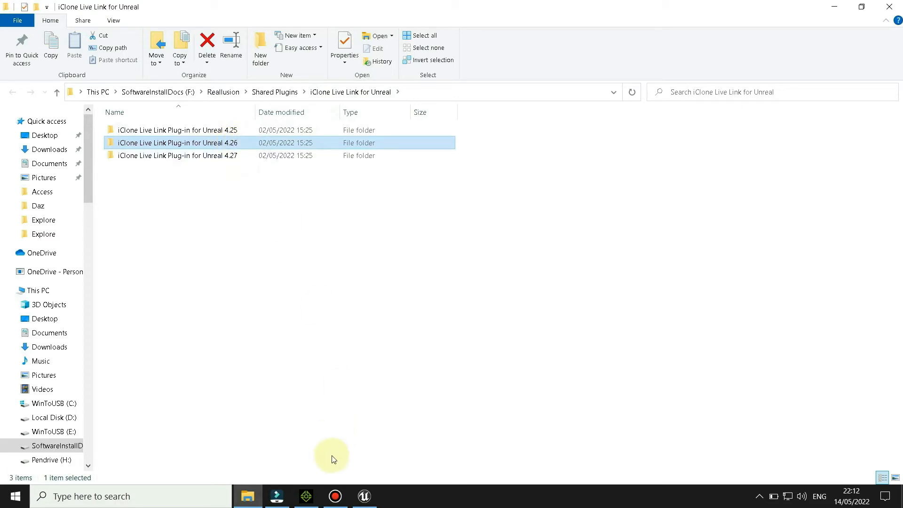
click(336, 496)
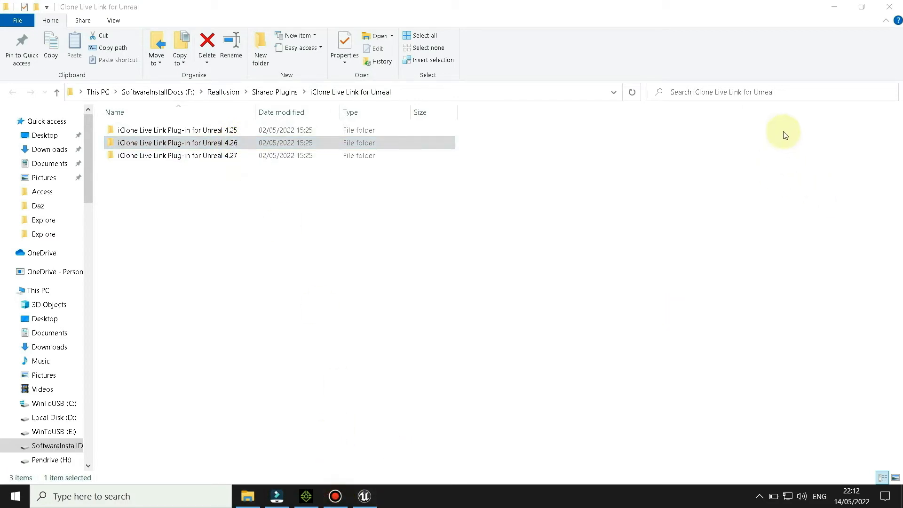
click(333, 498)
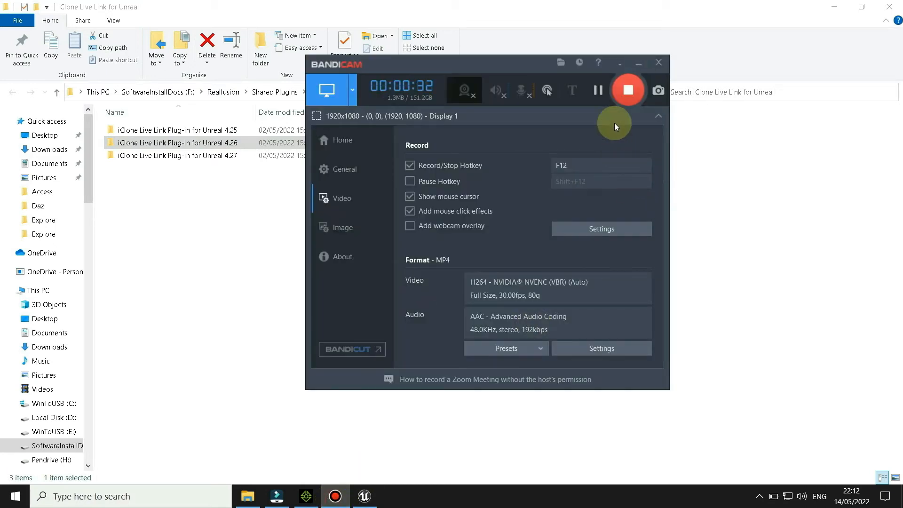
click(604, 91)
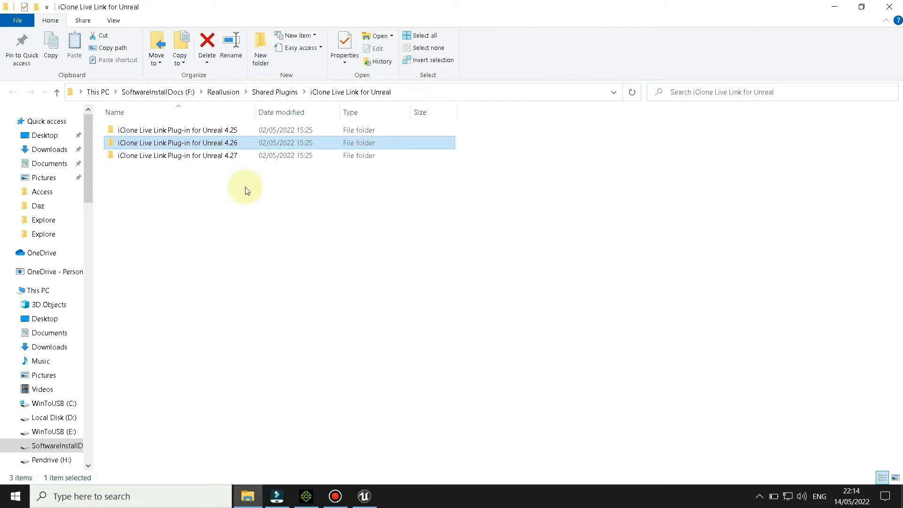
Examine the RLLiveLink folder within the Unreal 4.26 plug-in's Plugins folder and return to the 4.26 plug-in folder
double_click(227, 143)
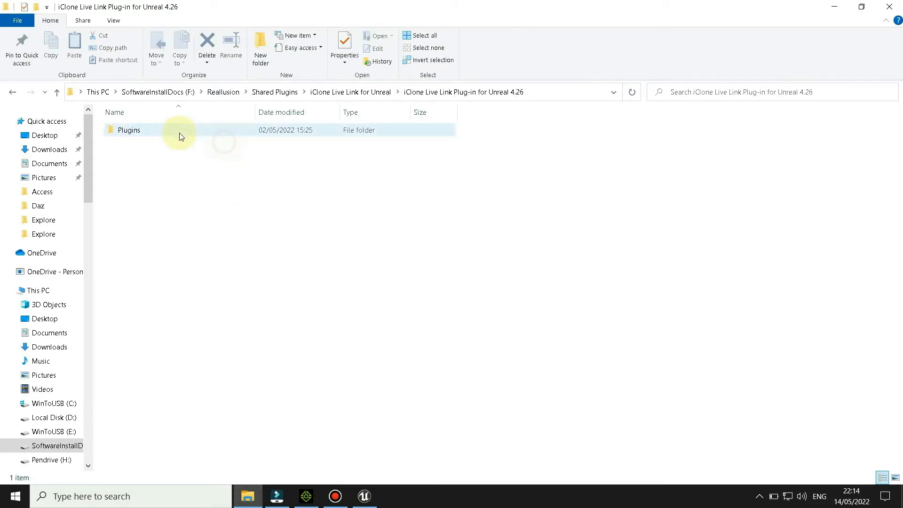
double_click(145, 130)
double_click(141, 130)
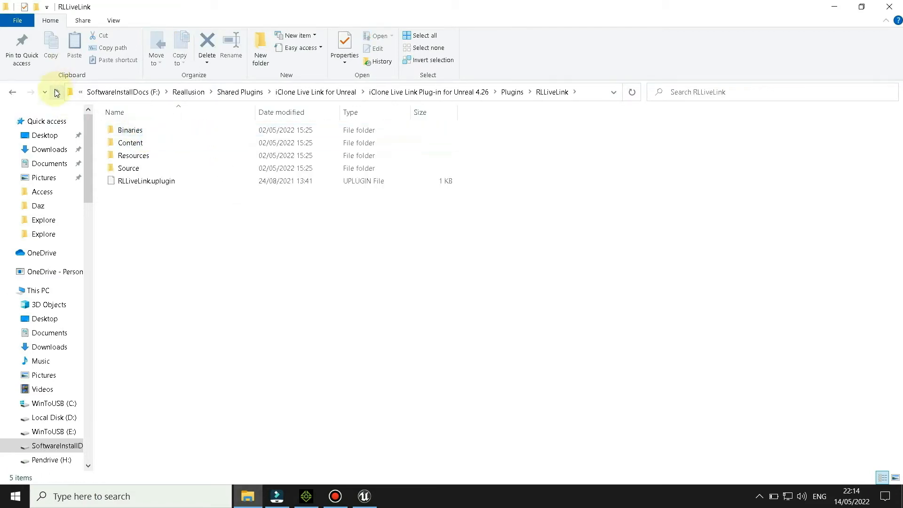
click(13, 93)
click(13, 93)
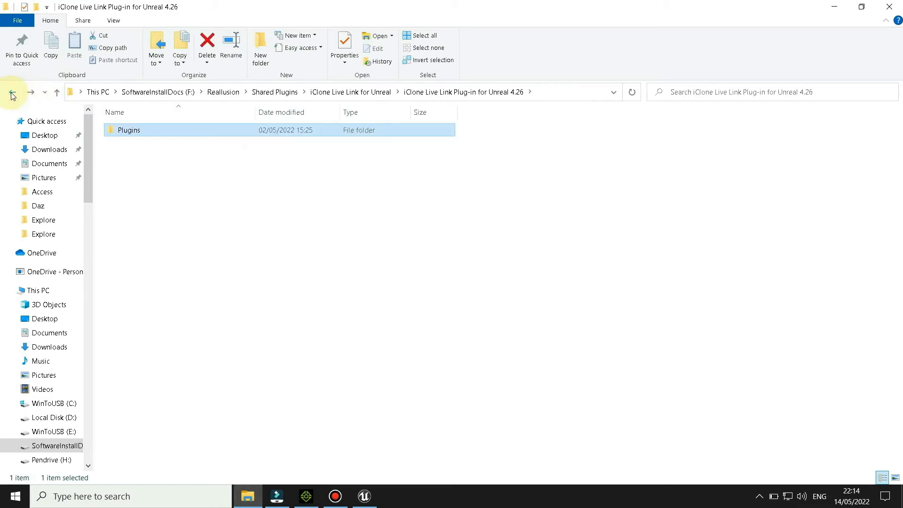
click(12, 94)
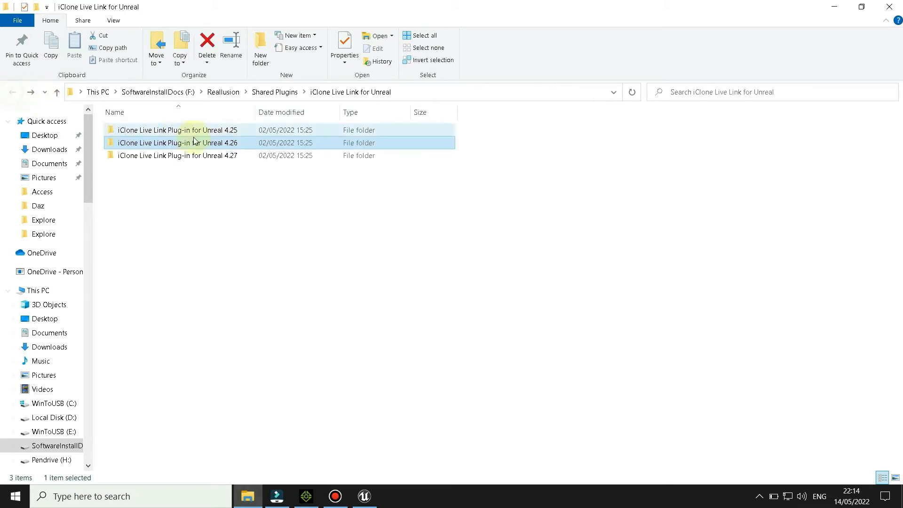
double_click(238, 145)
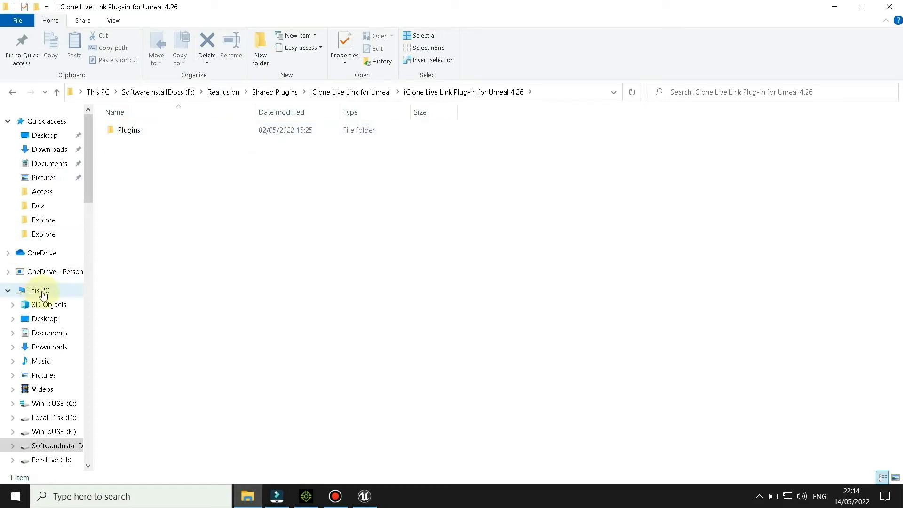
Browse to the MyProject folder in UnrealTest on drive H and open its Content folder
click(52, 460)
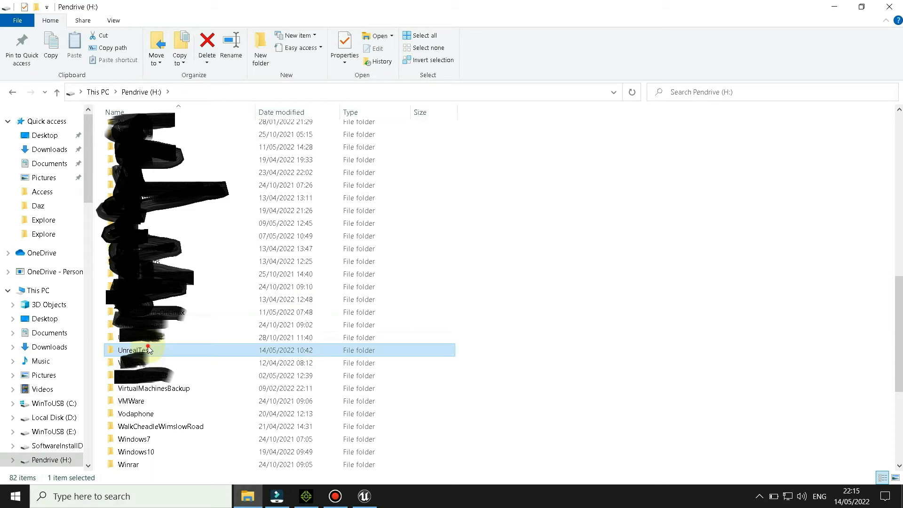
double_click(148, 349)
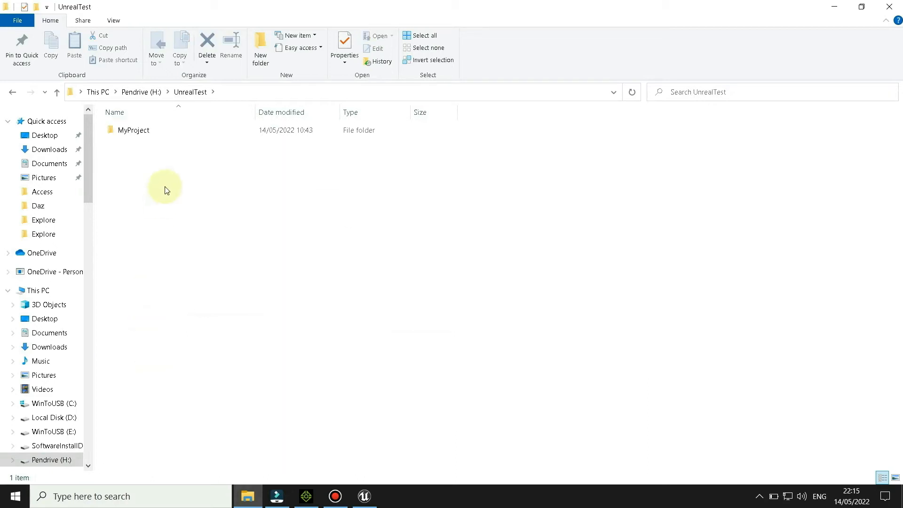
double_click(137, 129)
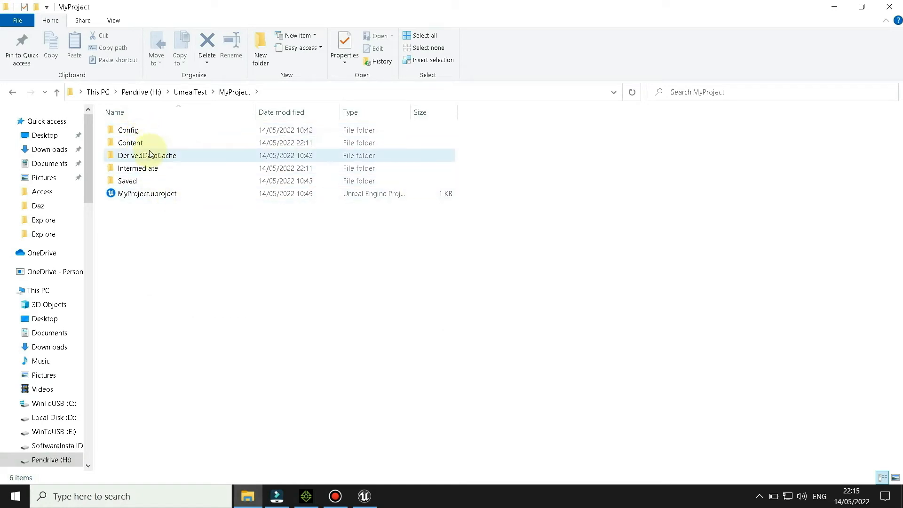
double_click(136, 142)
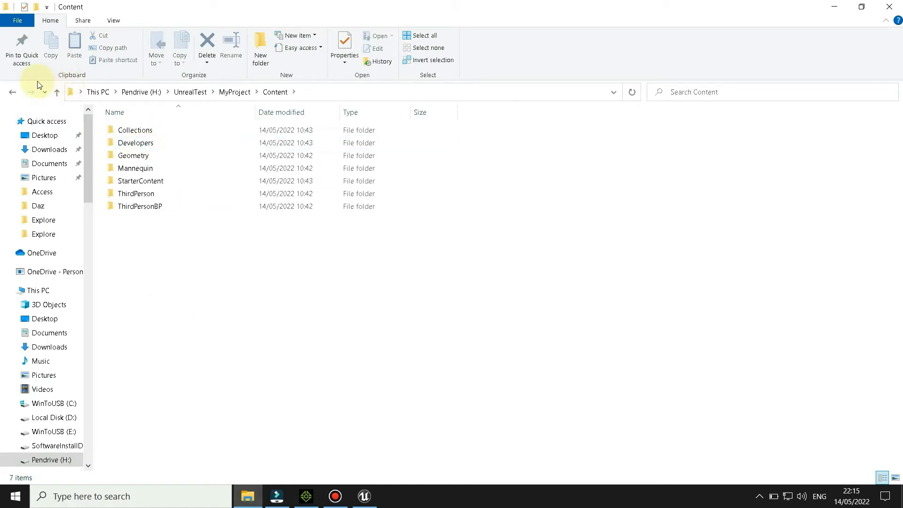
Return from the Content folder to its parent MyProject folder and clear the selection
click(13, 92)
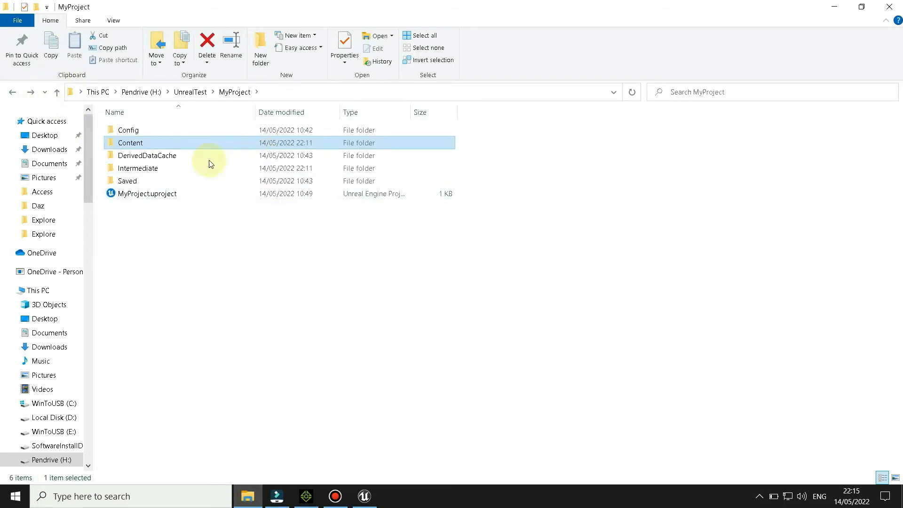
click(185, 235)
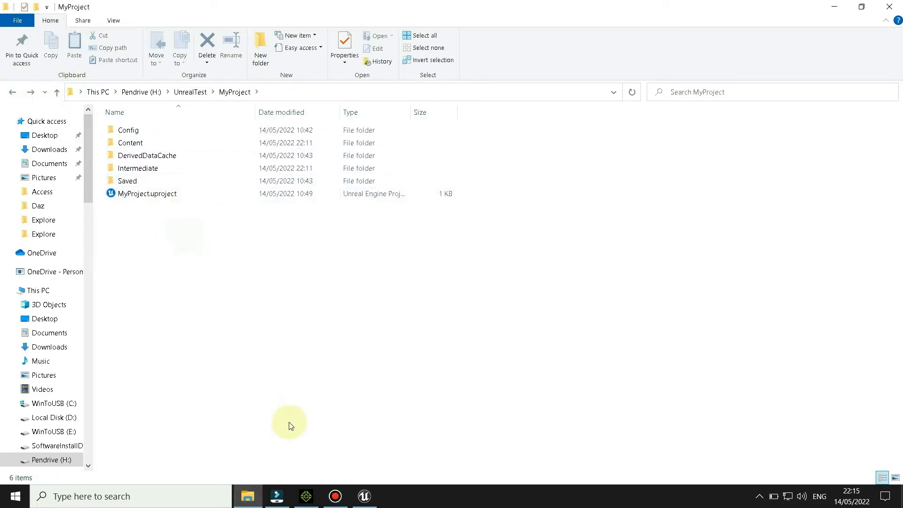
mouse_move(257, 501)
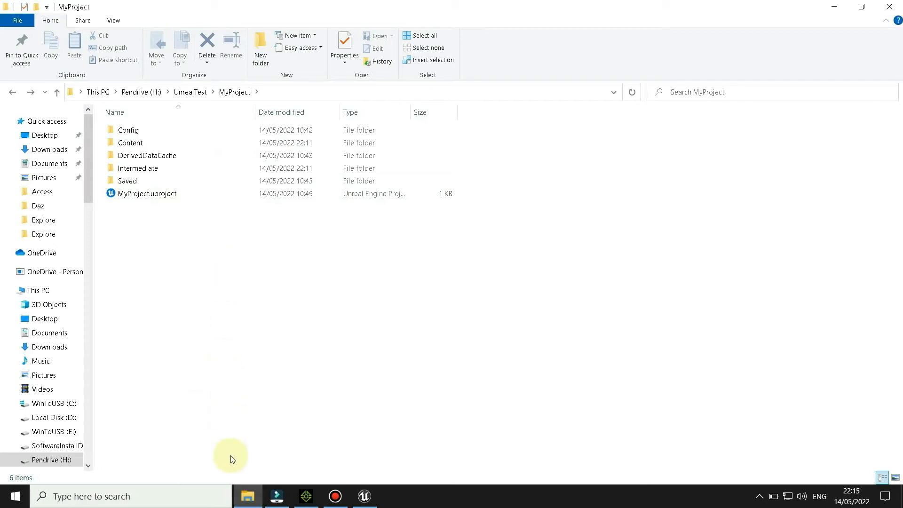
click(247, 497)
click(247, 496)
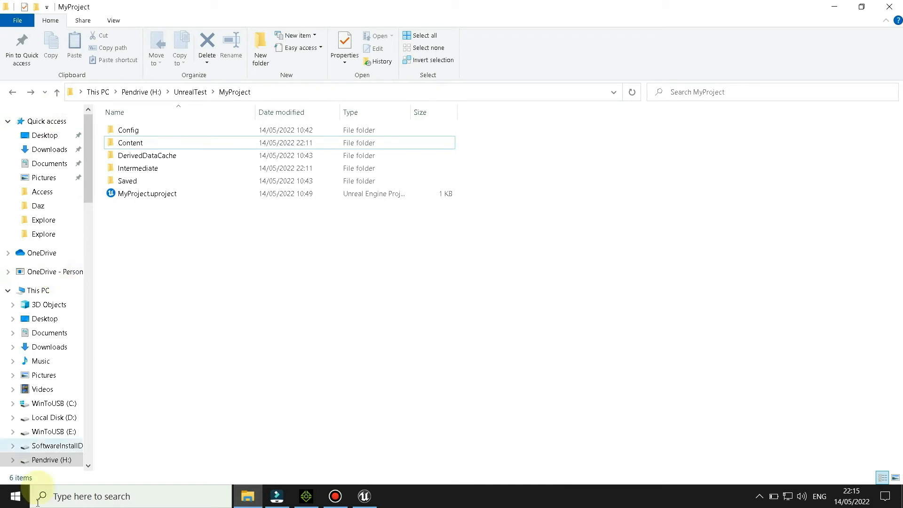
right_click(14, 496)
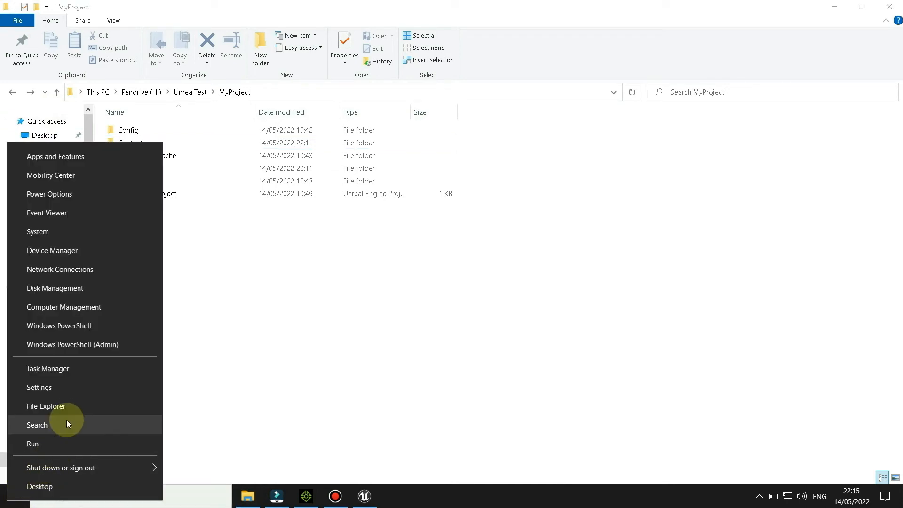
click(63, 408)
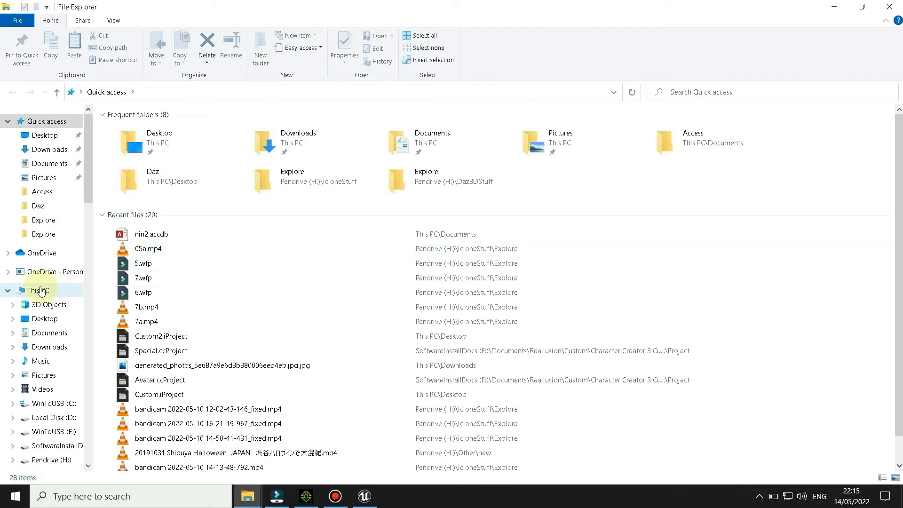
click(889, 7)
Switch to iClone and open the Unreal Live Link plugin's folder on disk
click(306, 496)
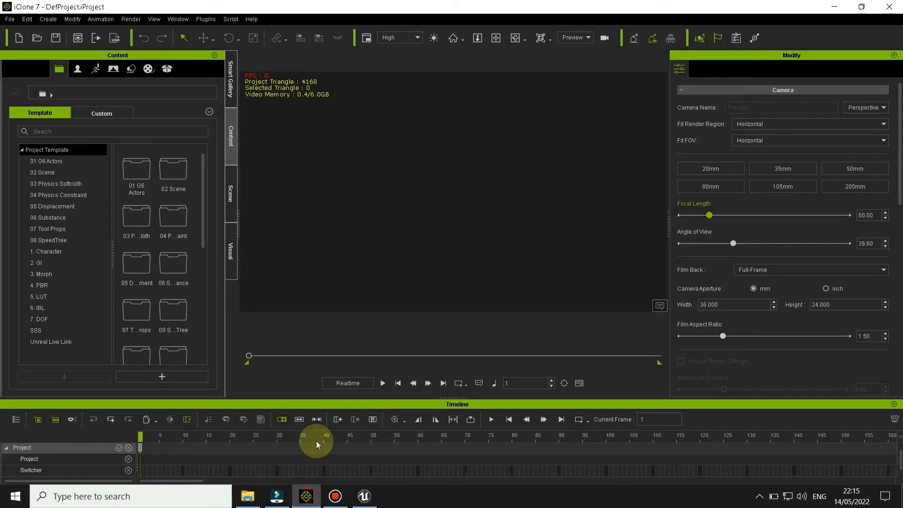
click(207, 19)
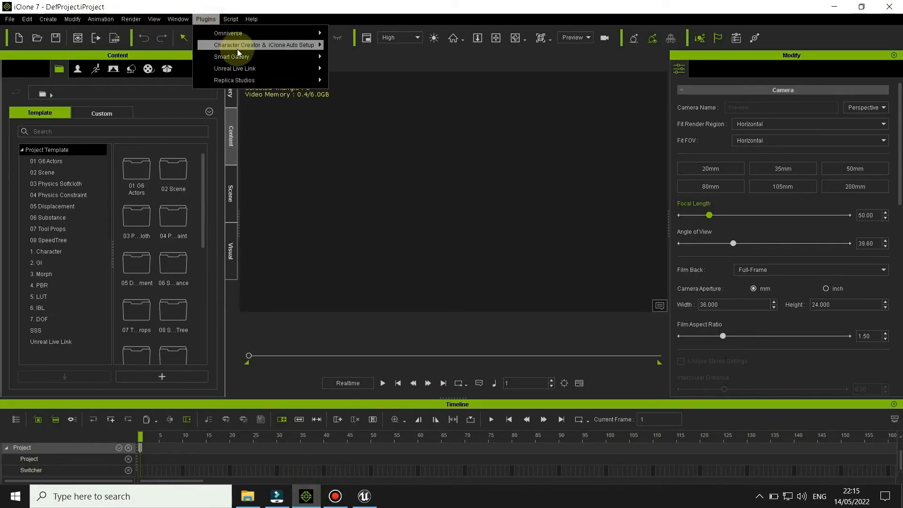
mouse_move(238, 69)
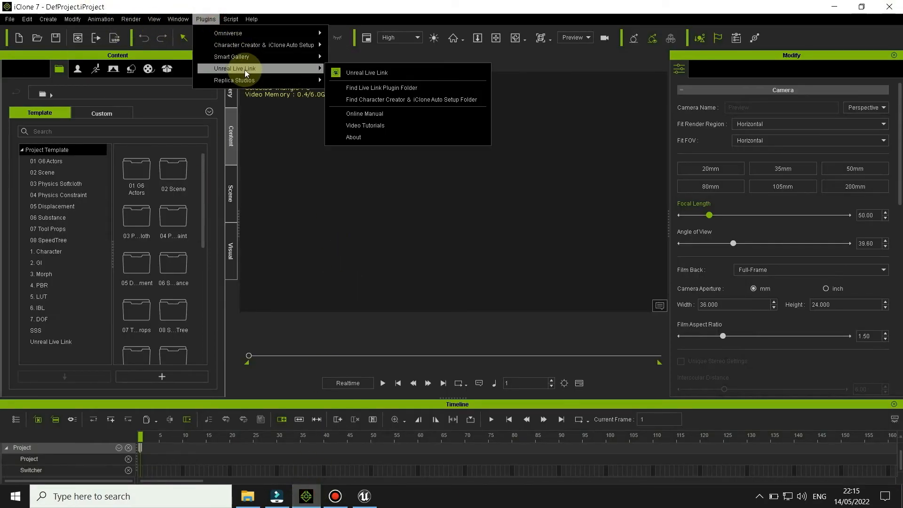
click(369, 88)
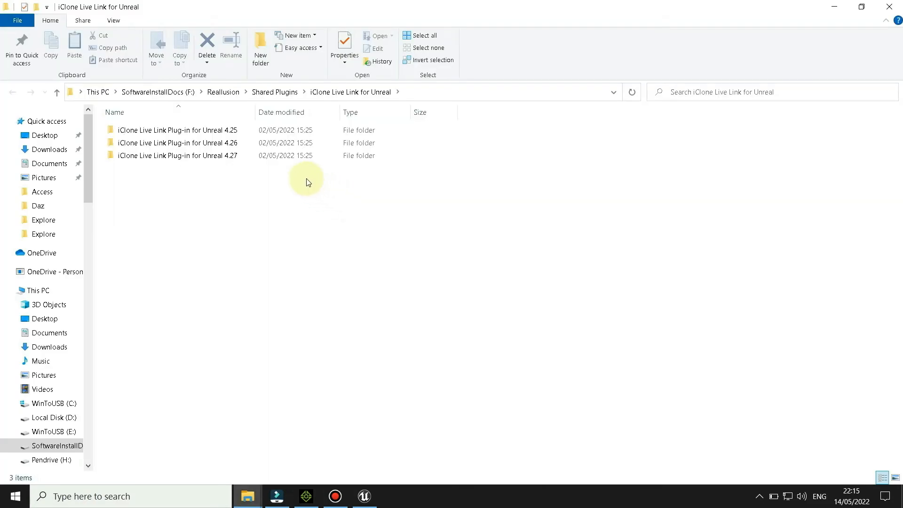
Copy the Plugins folder from the iClone Live Link Plug-in for Unreal 4.26 folder
click(222, 146)
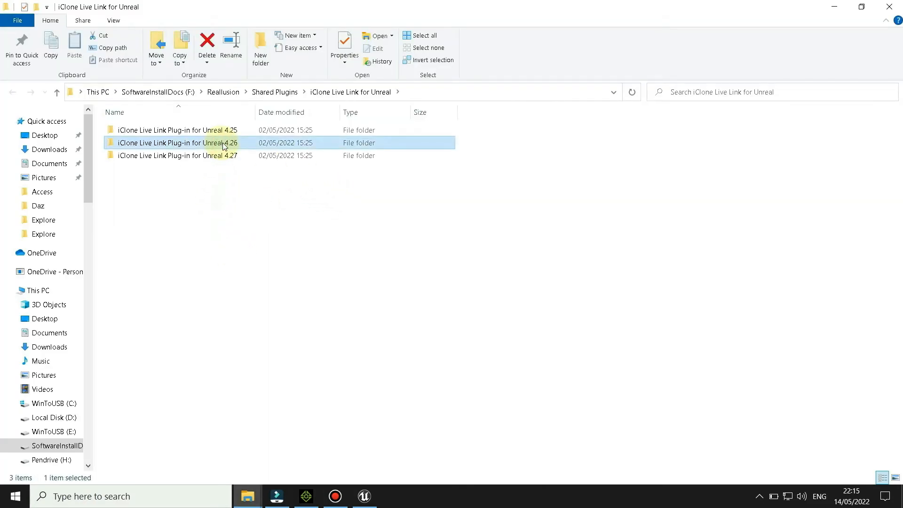
double_click(223, 146)
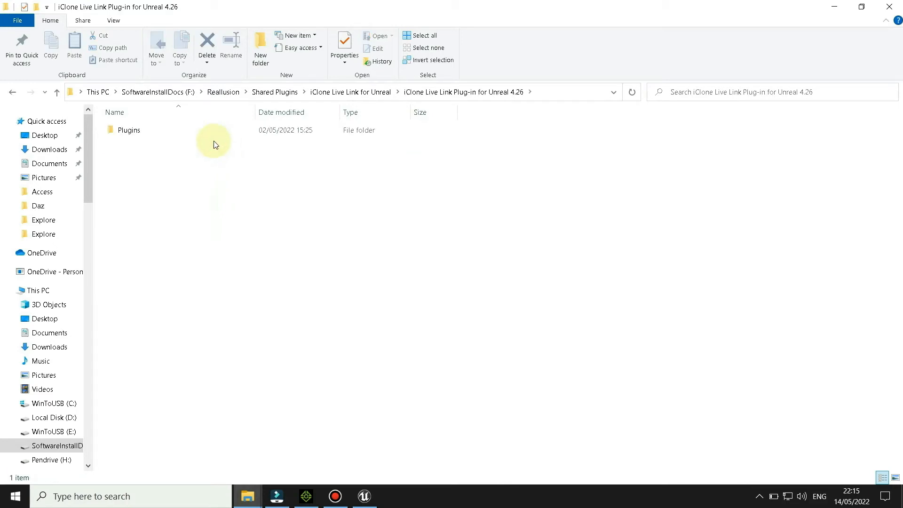
right_click(145, 132)
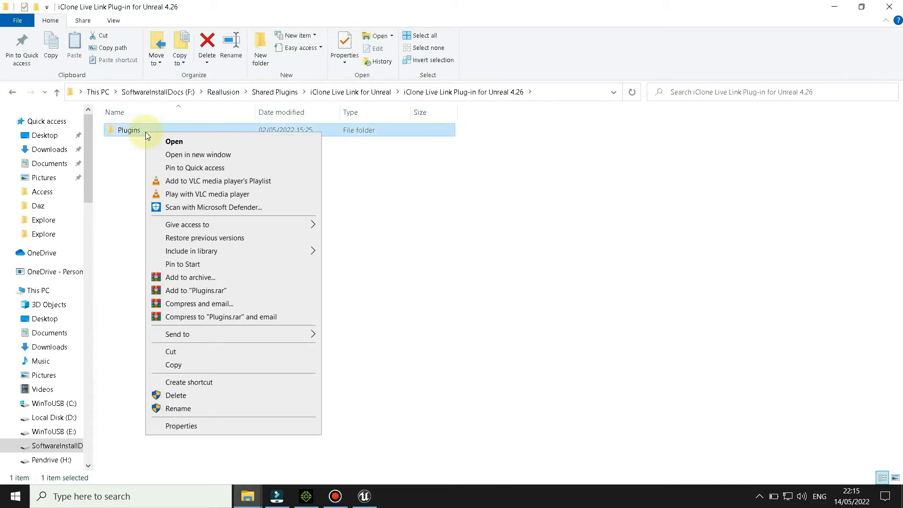
click(173, 365)
Paste the copied Plugins folder into the MyProject folder of the Unreal project
click(247, 496)
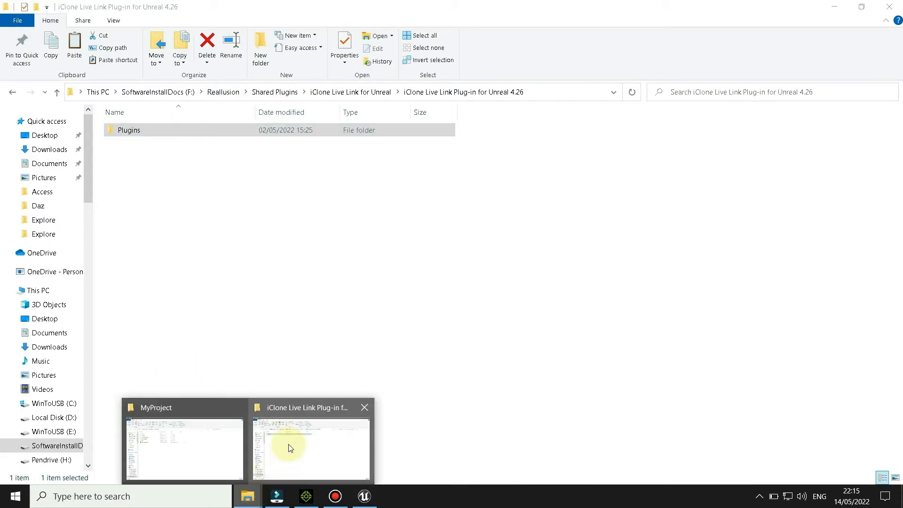
click(289, 446)
click(249, 494)
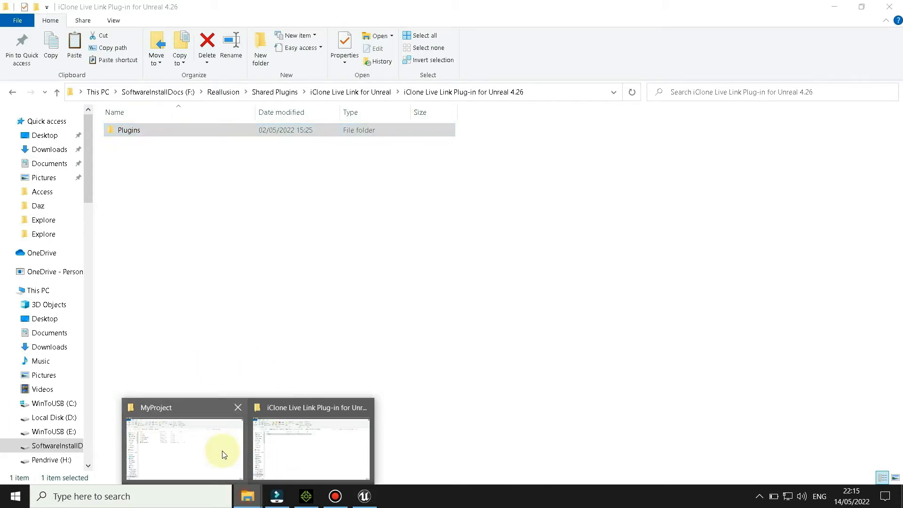
click(219, 447)
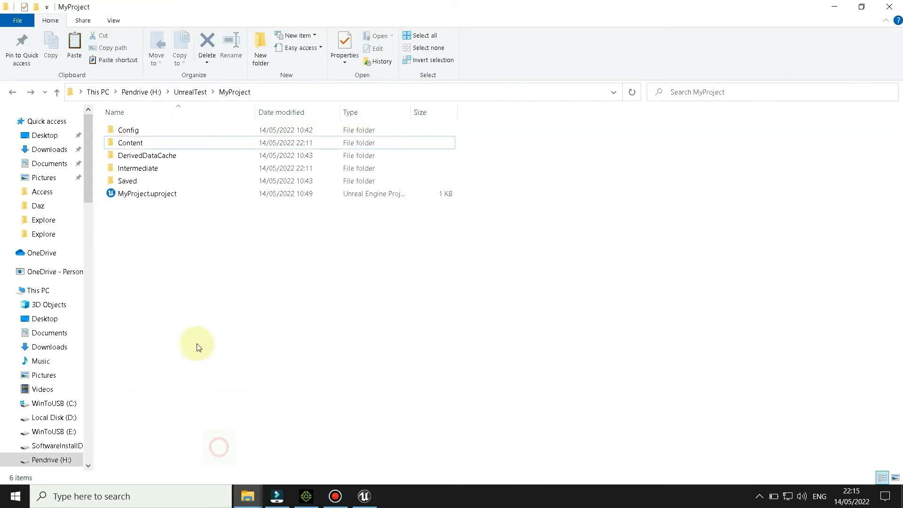
right_click(144, 269)
click(173, 353)
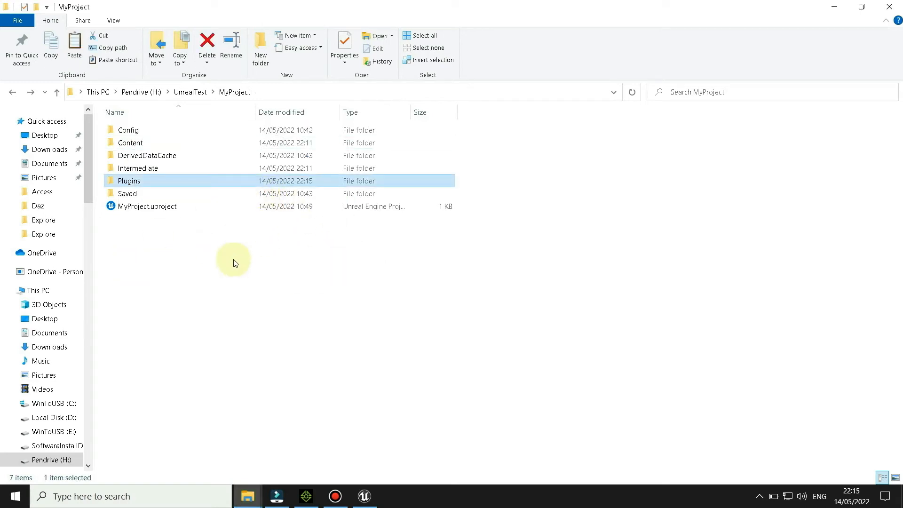
click(207, 267)
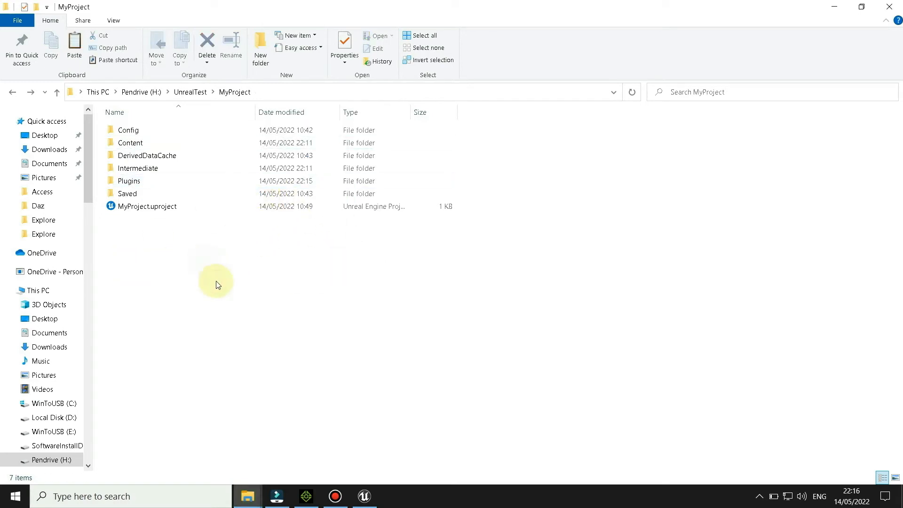
click(335, 496)
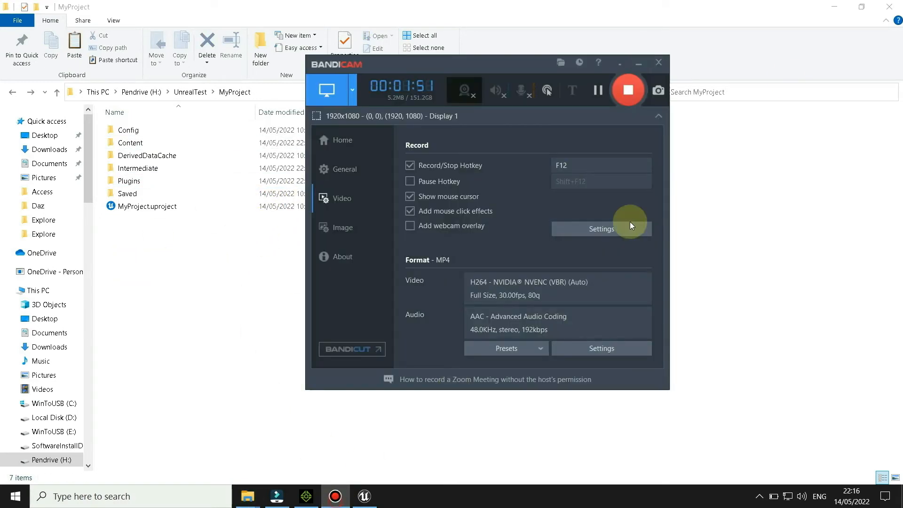
click(601, 92)
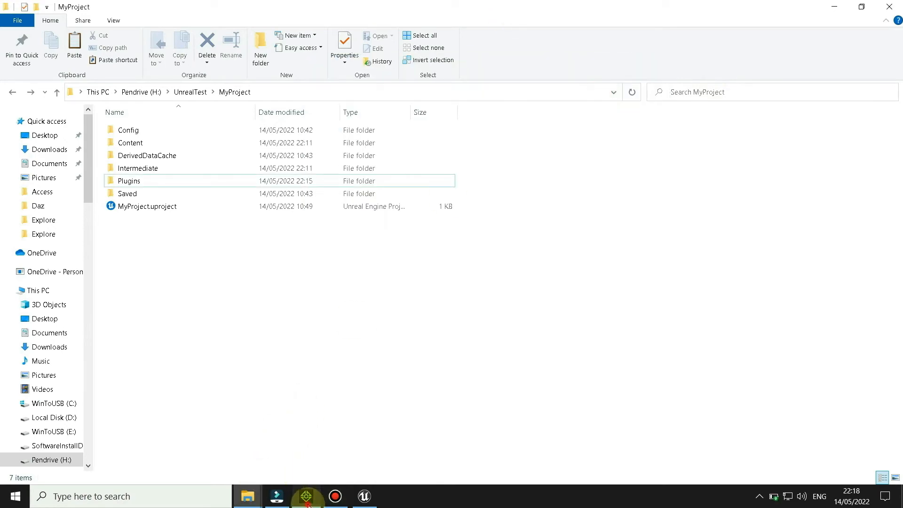
In iClone, request Unreal Live Link's Character Creator & iClone Auto Setup folder and agree to download the missing tool
click(306, 496)
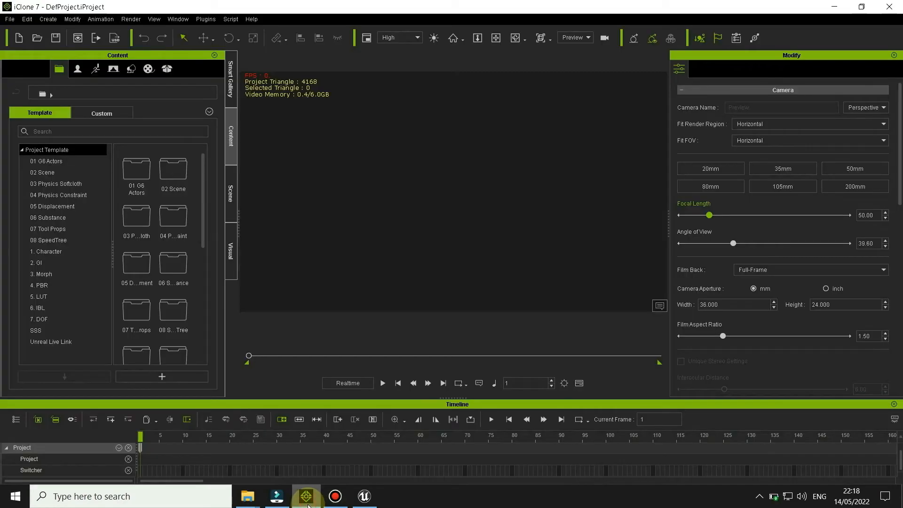
click(215, 19)
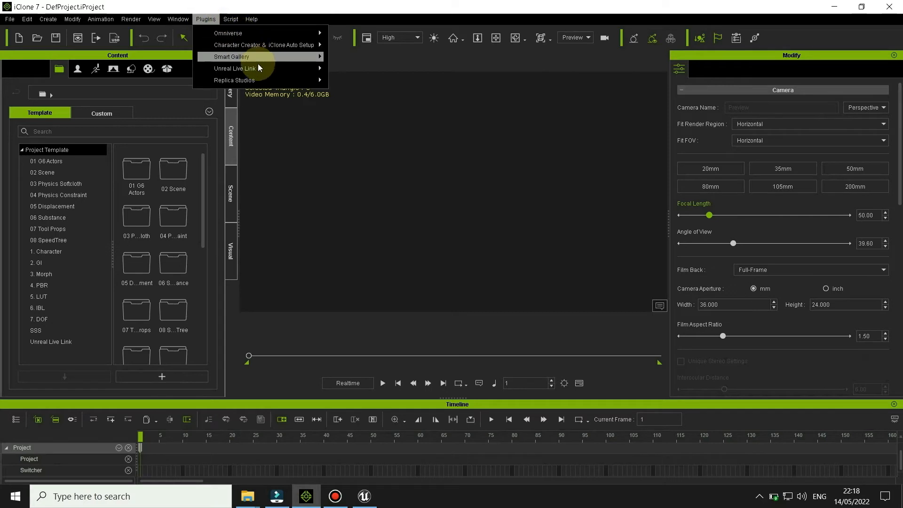
mouse_move(259, 68)
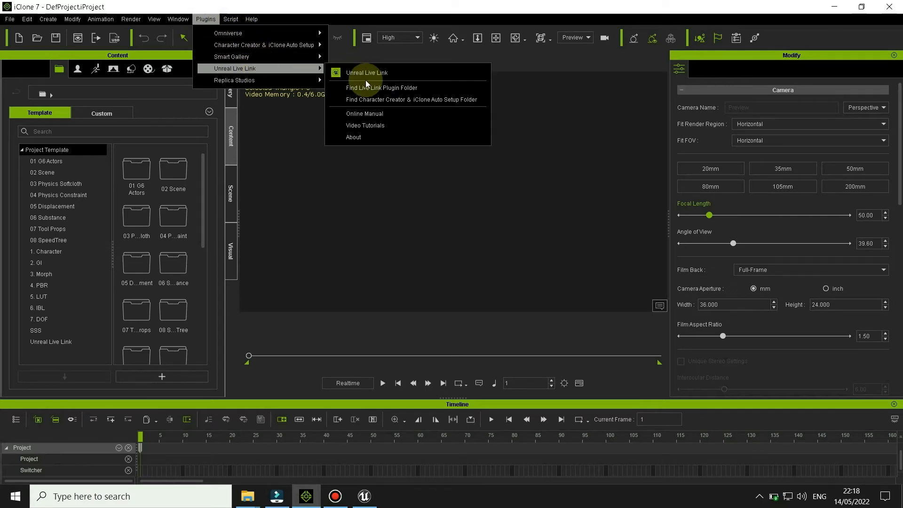
click(454, 99)
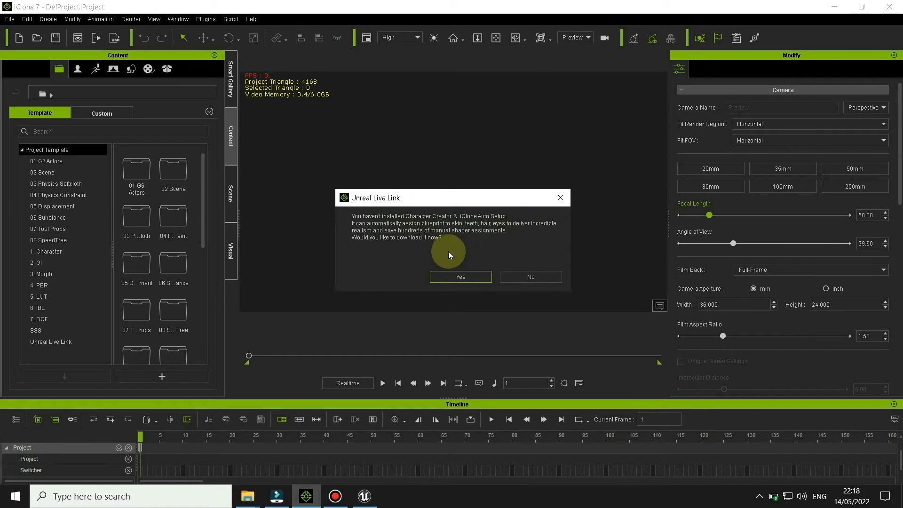
click(467, 277)
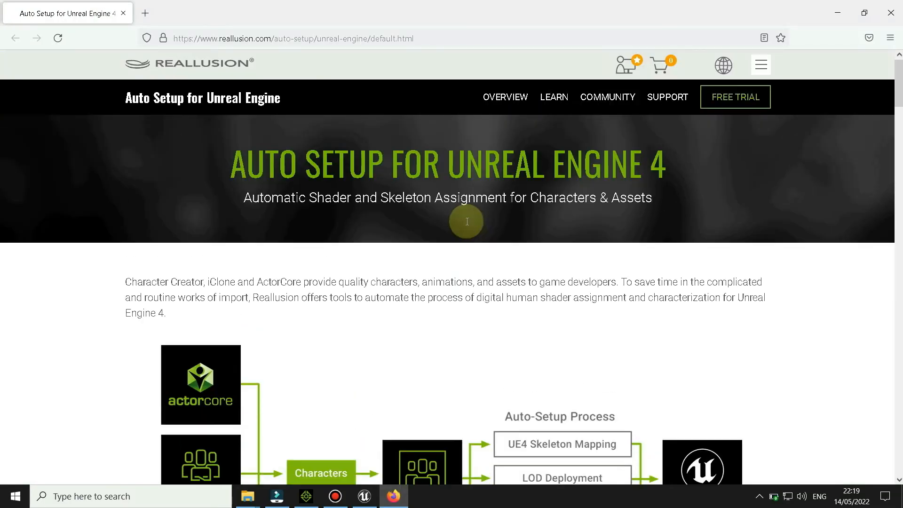
Find Auto Setup Version 1.23 in the web page's download section, expand its details and download it
scroll(385, 266, down, 10)
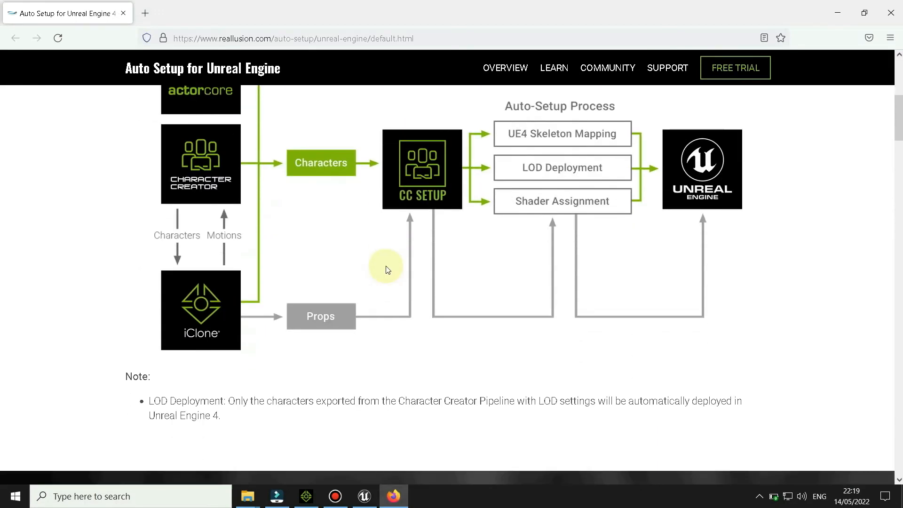
scroll(386, 266, down, 2)
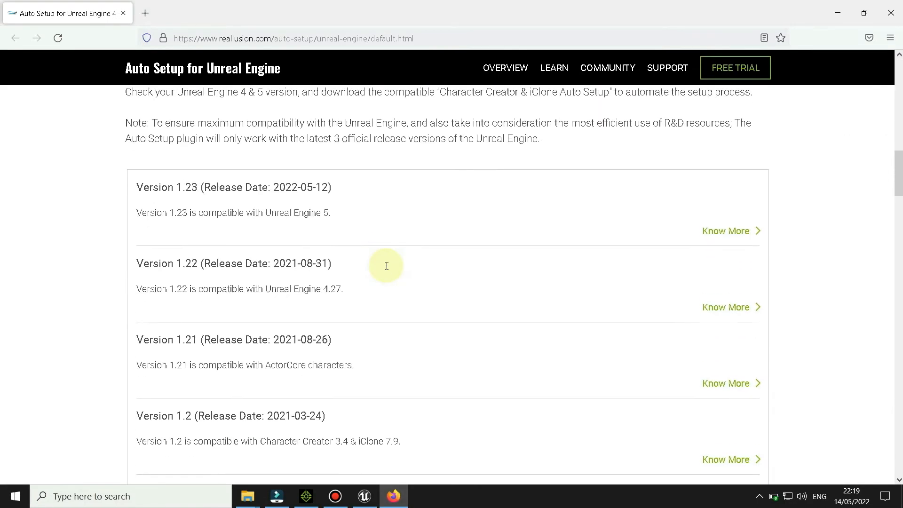
scroll(424, 222, up, 1)
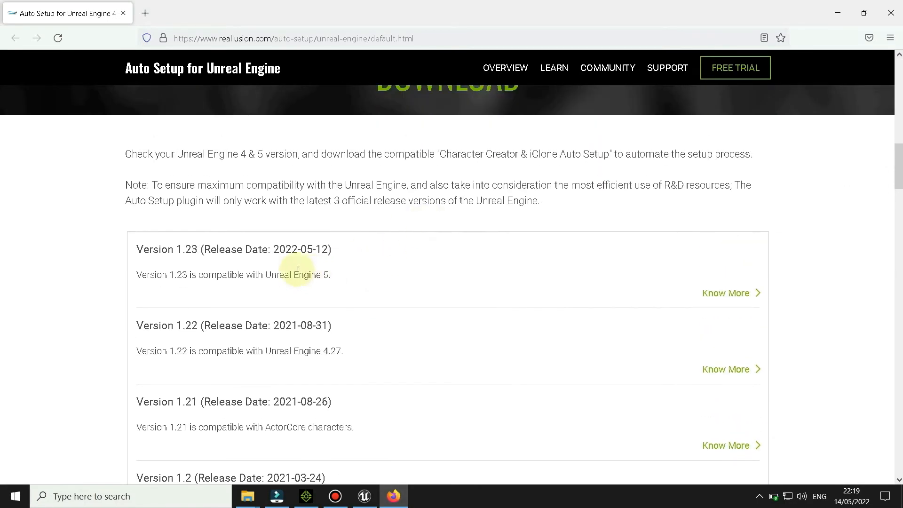
drag(161, 252, 323, 250)
click(253, 275)
drag(289, 275, 340, 281)
click(713, 296)
scroll(407, 250, down, 2)
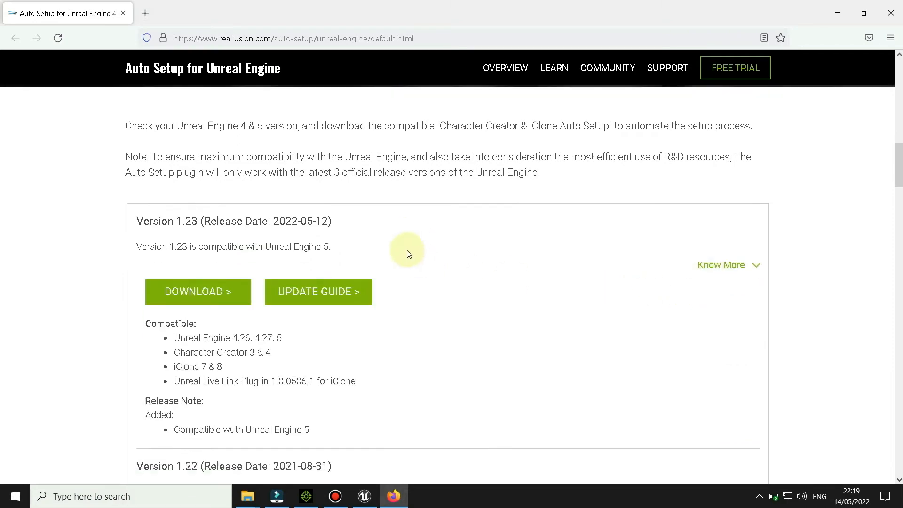
click(203, 260)
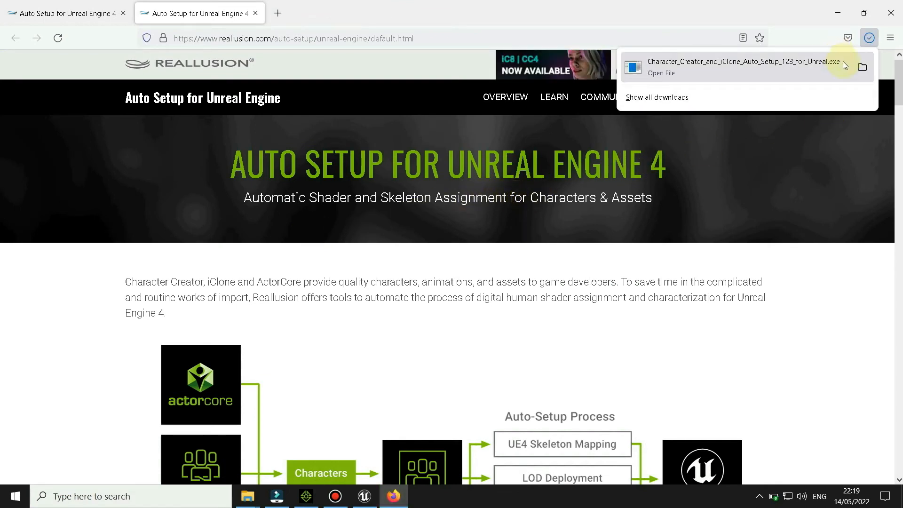
Show the downloaded file in its folder and run Character_Creator_and_iClone_Auto_Setup_123_for_Unreal.exe
click(862, 69)
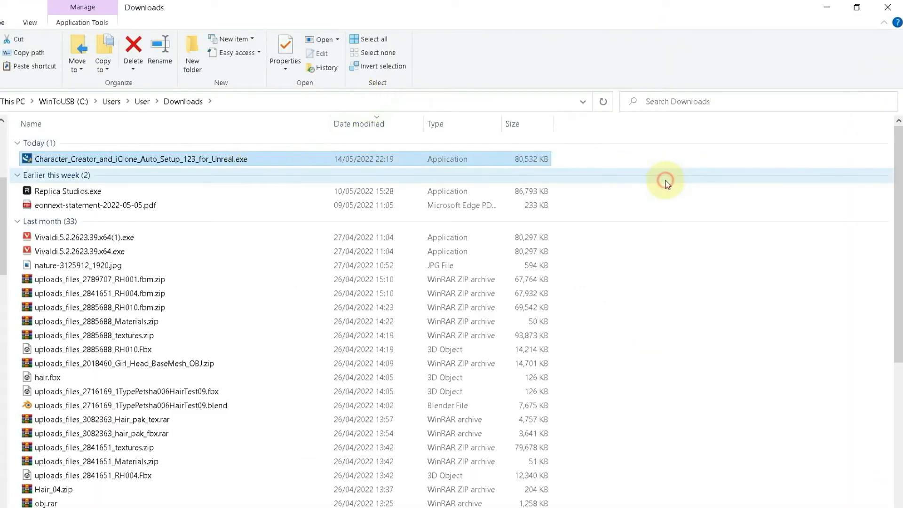
click(192, 180)
click(175, 159)
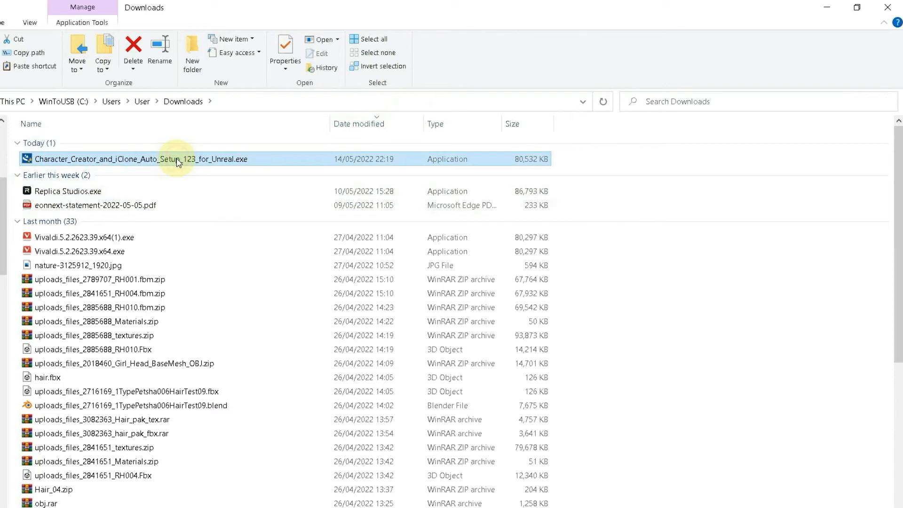
double_click(147, 159)
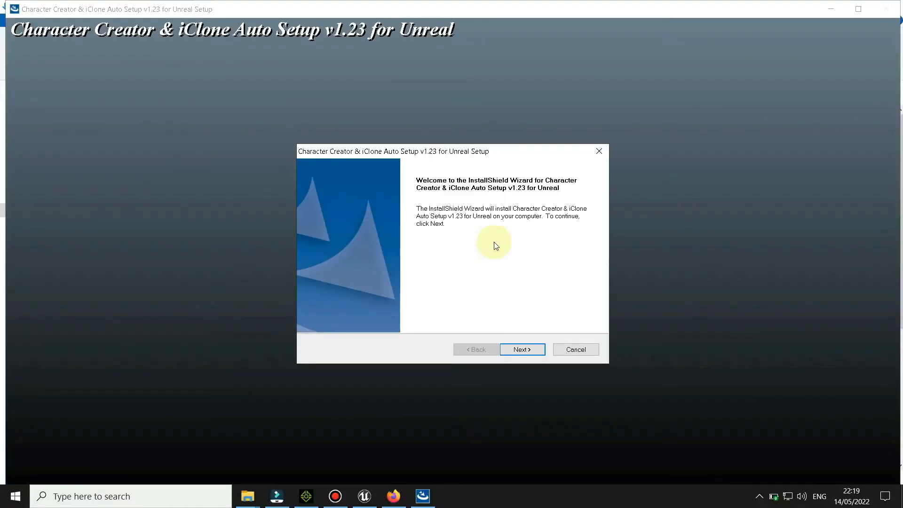
Start the Auto Setup v1.23 installation wizard and accept the terms of the license agreement
click(524, 350)
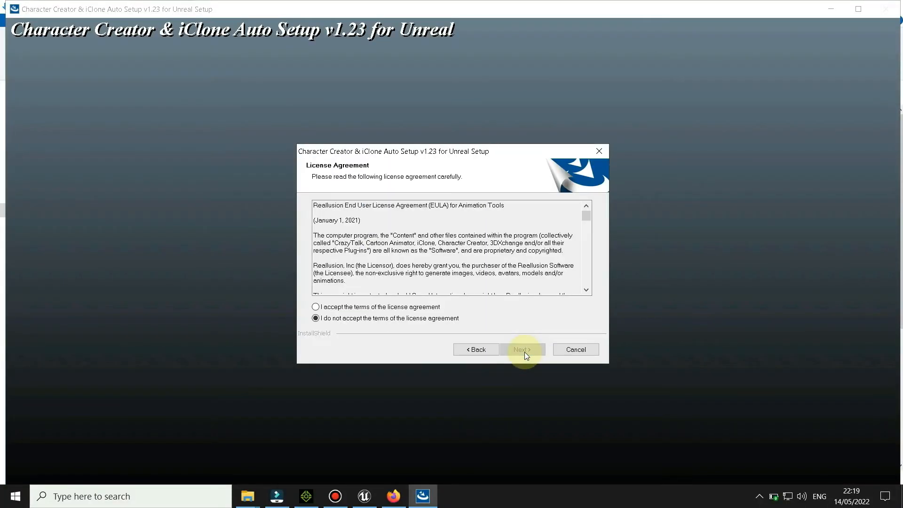
click(371, 308)
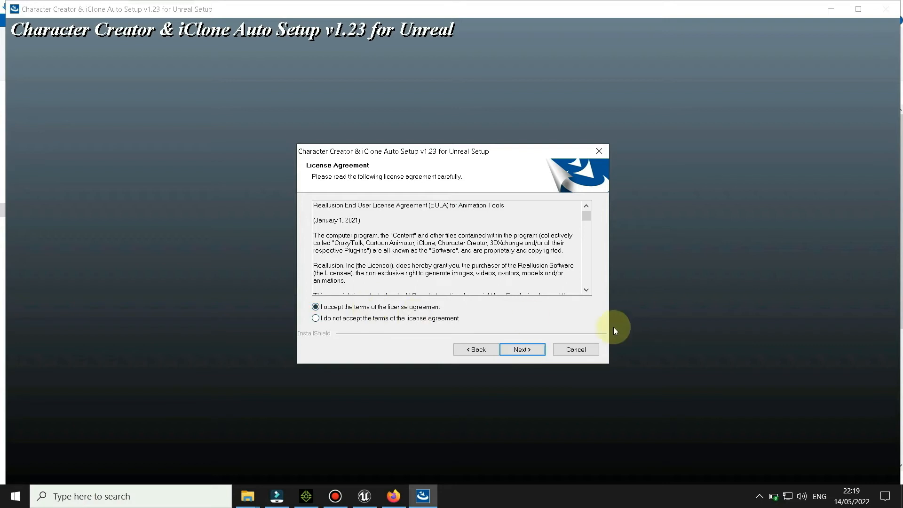
click(525, 349)
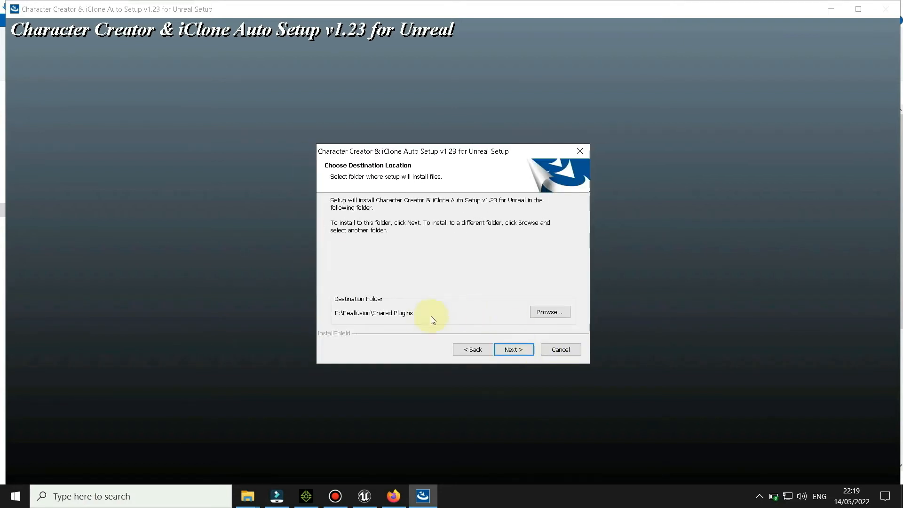
Check the installation path, keep F:\Reallusion\Shared Plugins as the destination folder and continue the installation
click(552, 312)
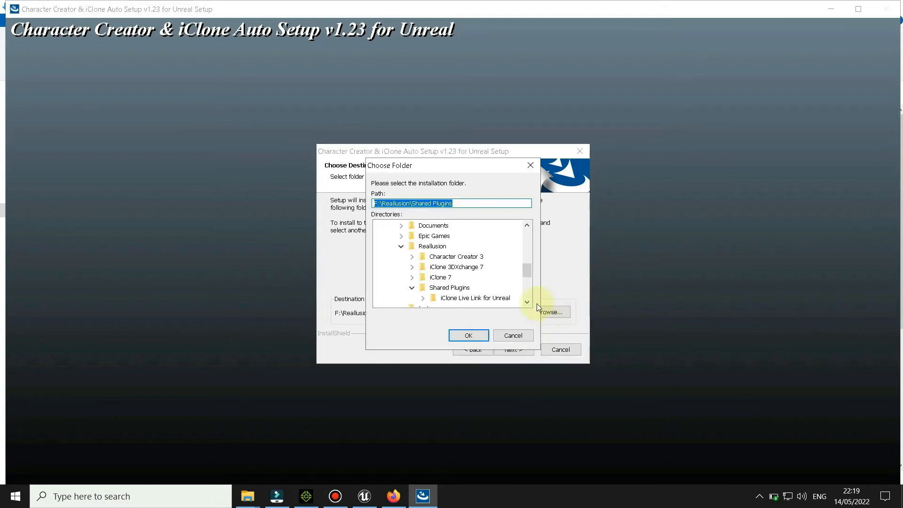
click(419, 204)
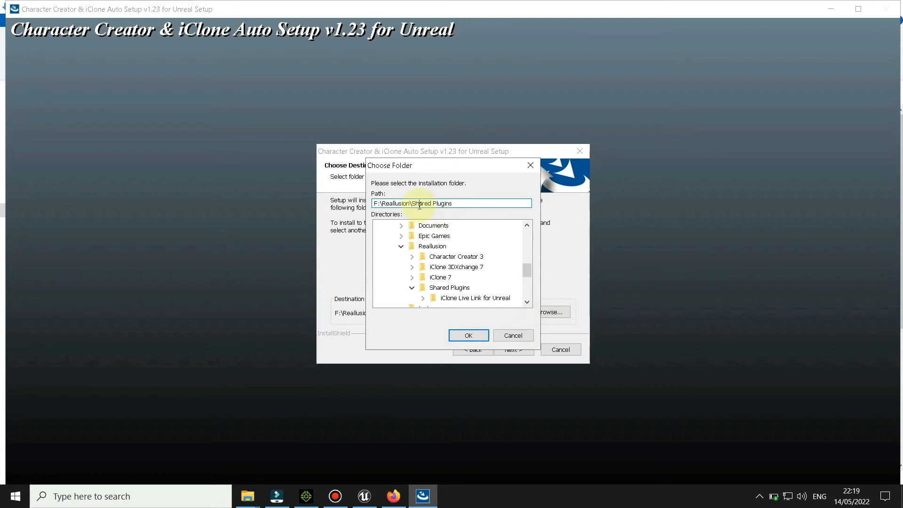
click(514, 335)
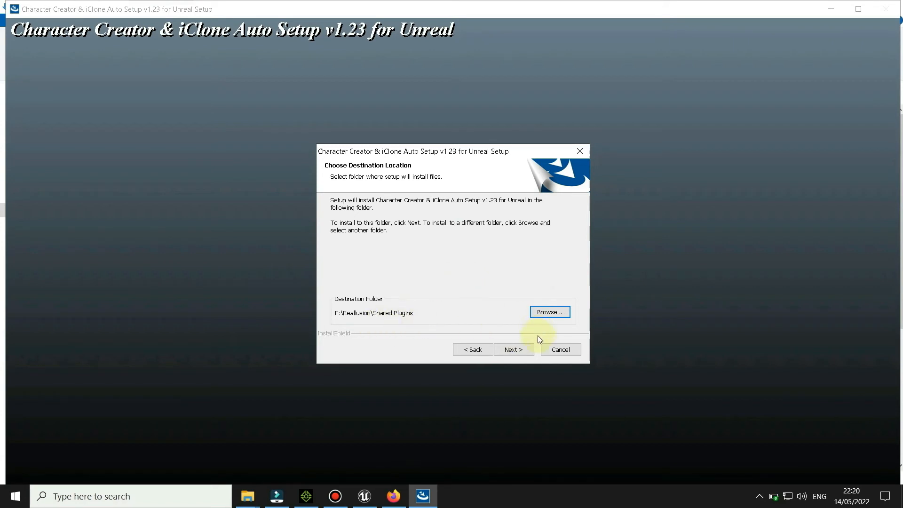
click(513, 349)
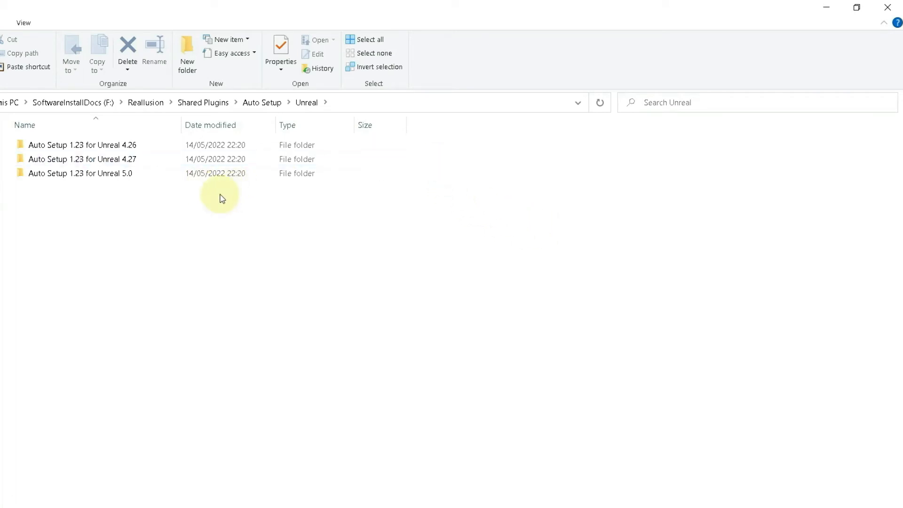
Open the Auto Setup 1.23 for Unreal 4.26 folder and select its Content folder
click(126, 146)
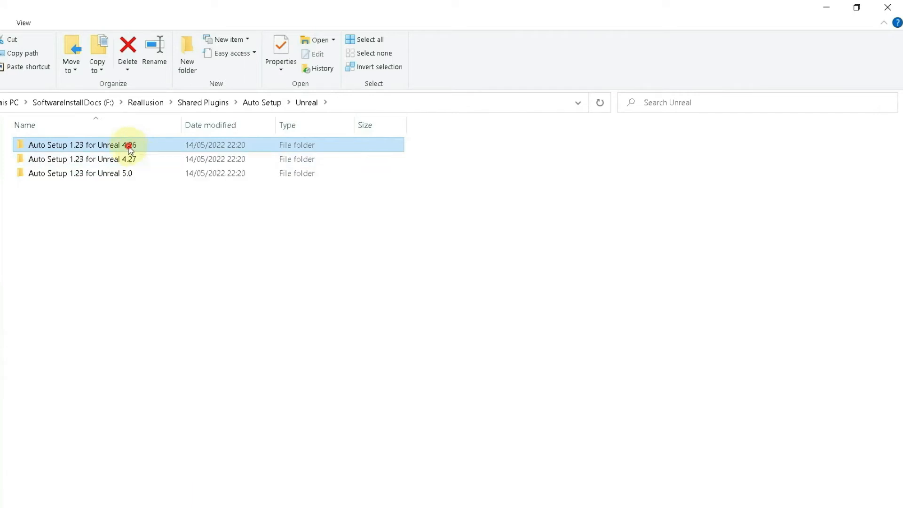
double_click(131, 150)
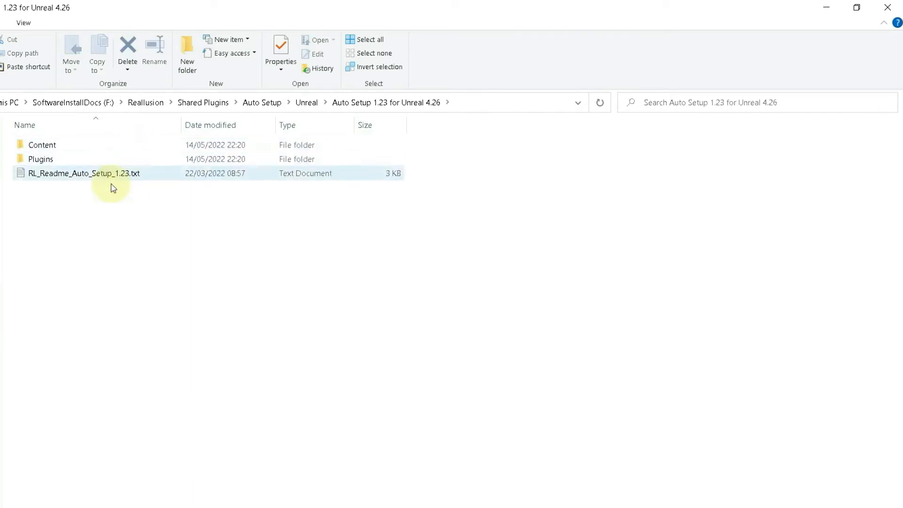
click(60, 144)
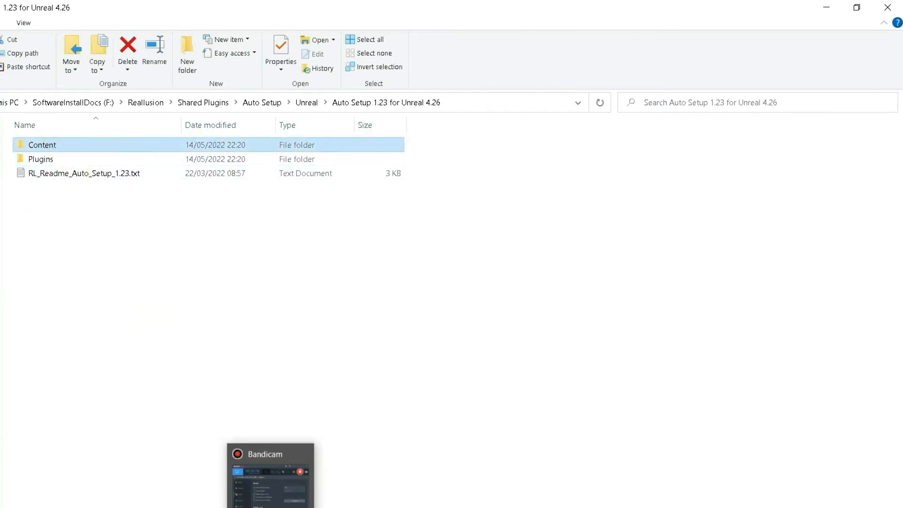
click(271, 472)
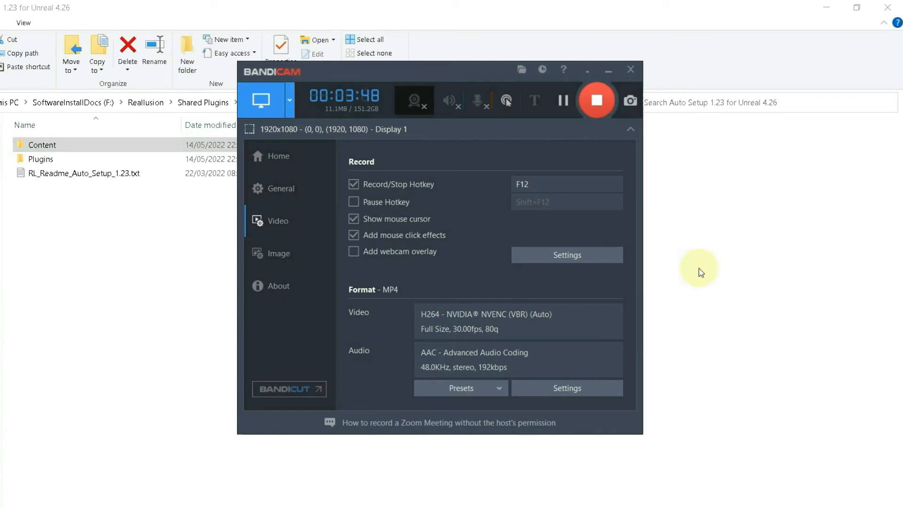
click(563, 100)
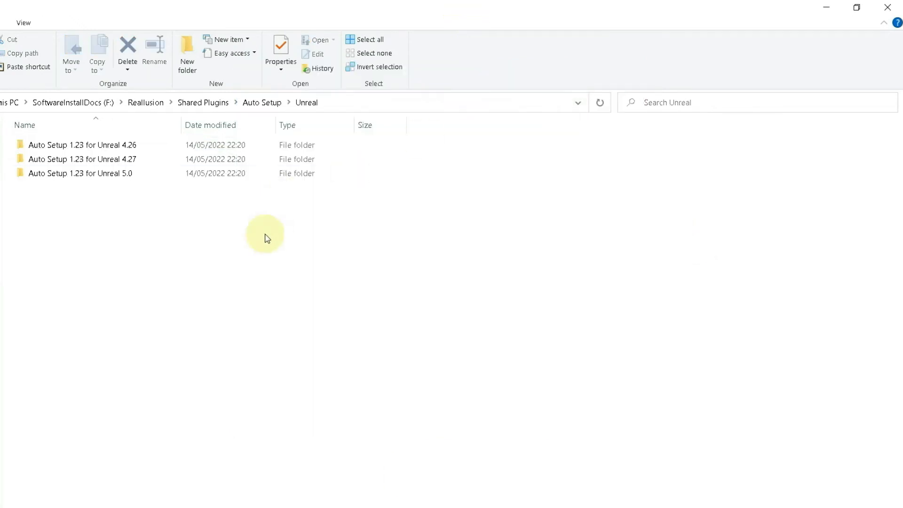
click(265, 234)
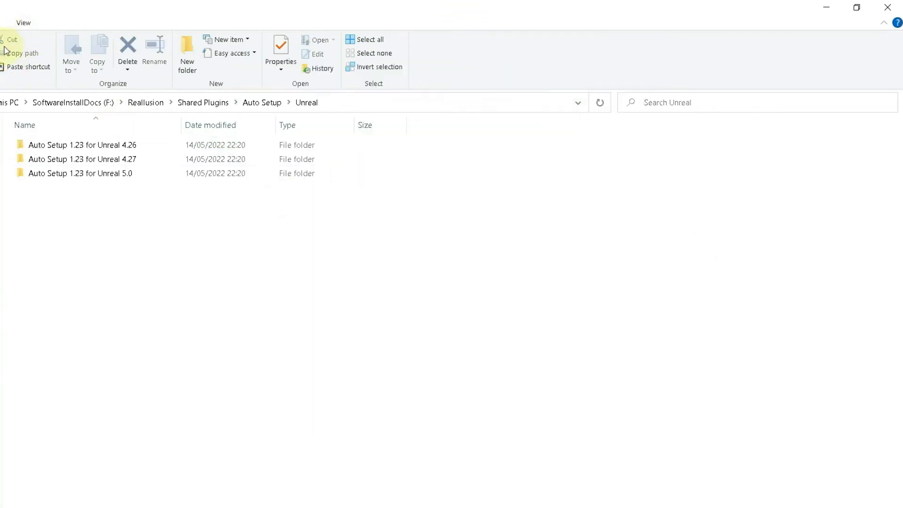
Browse from the SoftwareInstallDocs (F:) drive through Reallusion and Shared Plugins to the Auto Setup folder
click(70, 103)
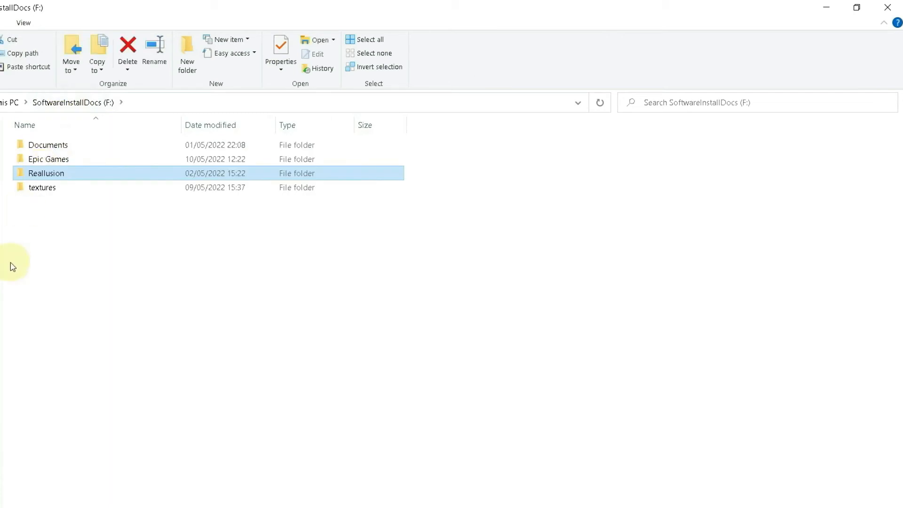
double_click(55, 174)
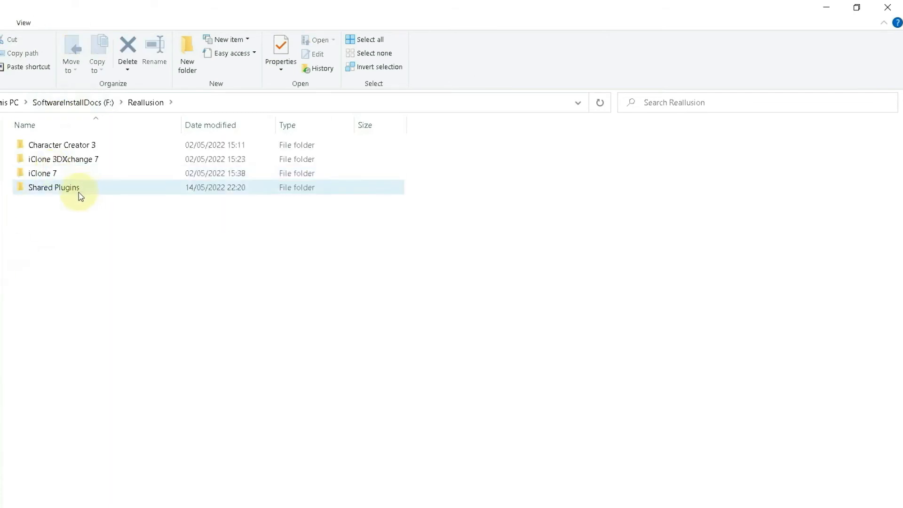
double_click(72, 190)
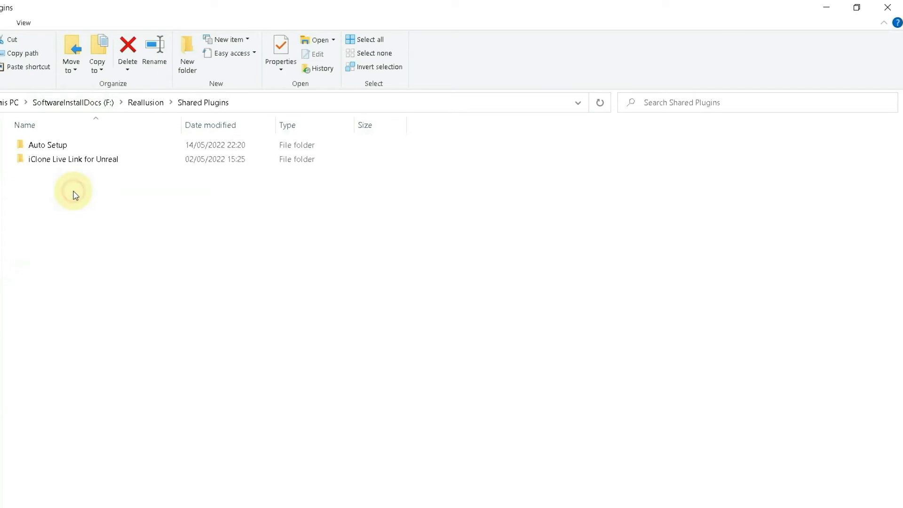
click(57, 145)
double_click(57, 145)
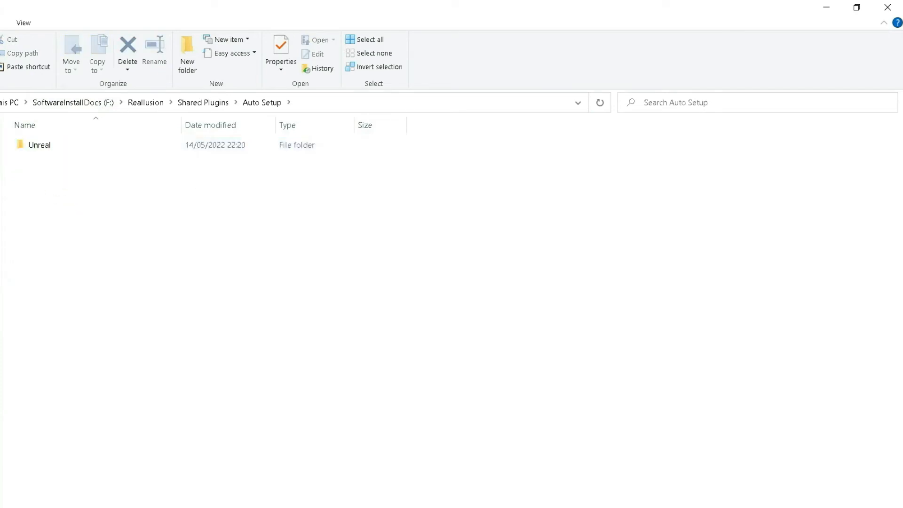
Return to Shared Plugins, open iClone Live Link for Unreal and point out the plug-in folder for Unreal 4.26
key(alt+Left)
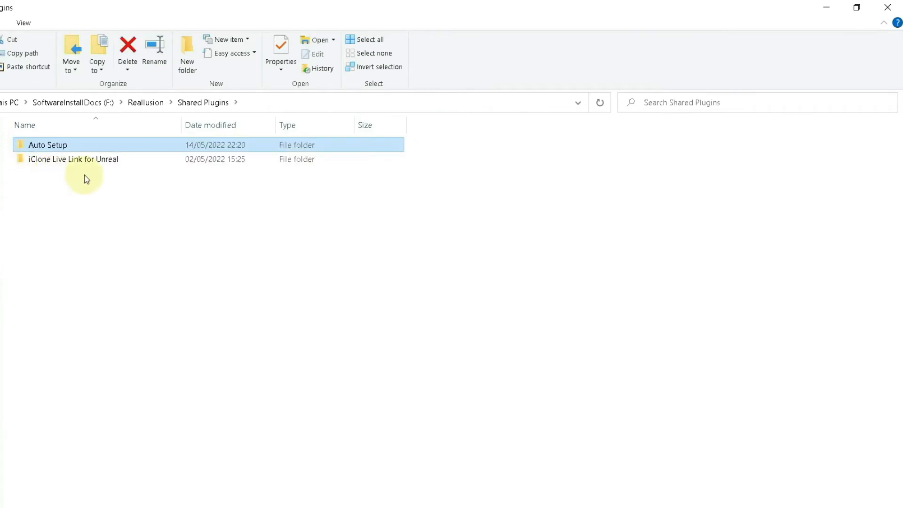
click(77, 161)
double_click(75, 158)
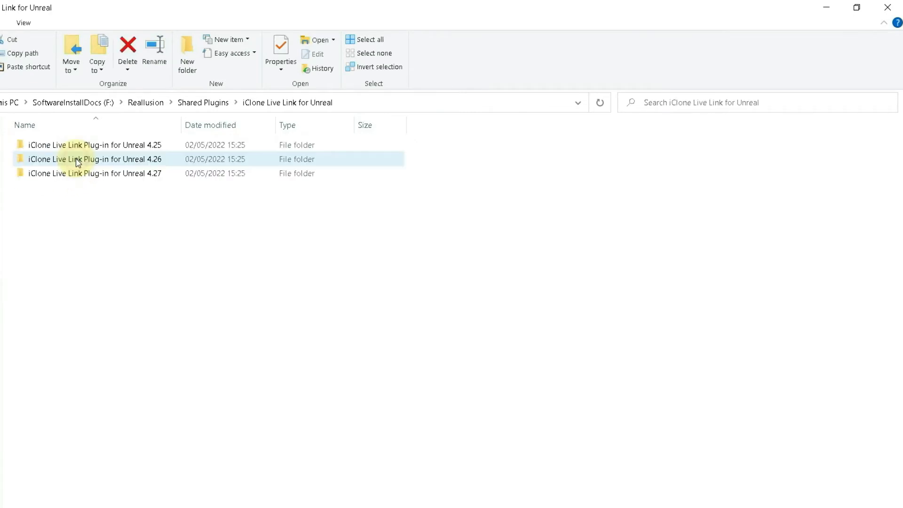
click(142, 162)
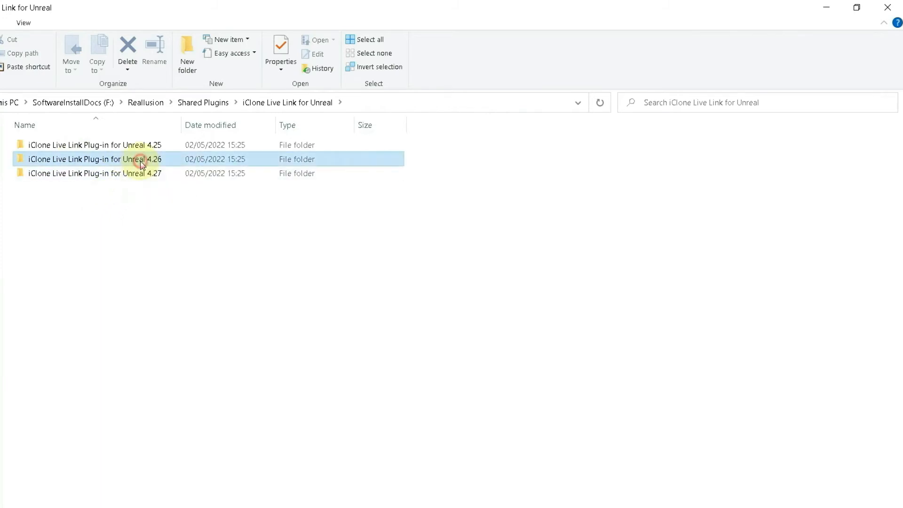
click(148, 215)
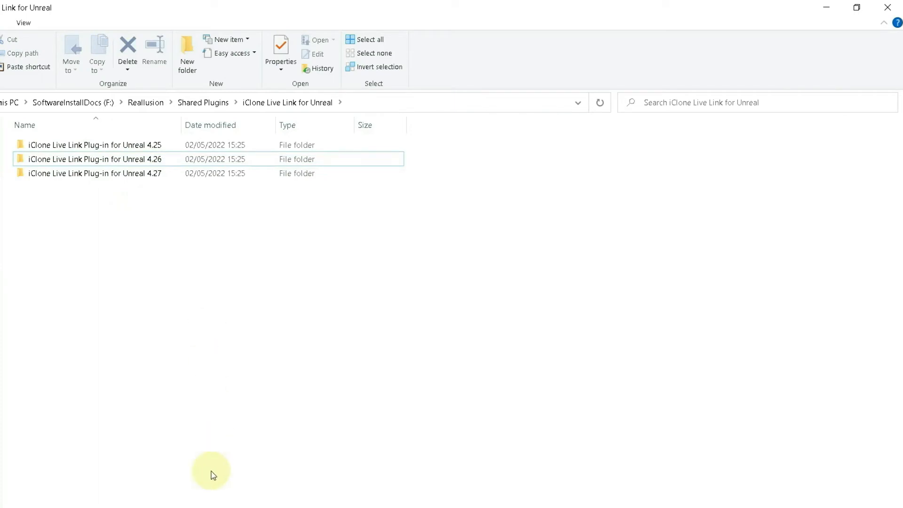
click(611, 507)
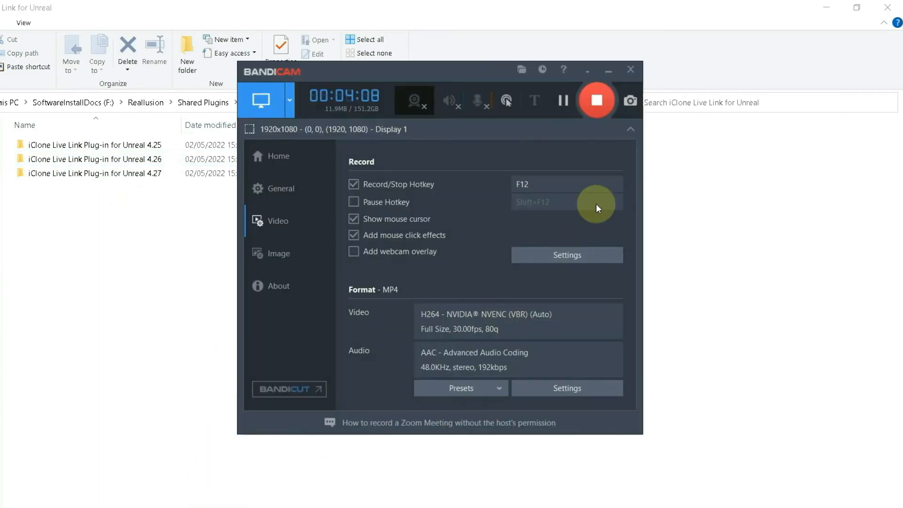
click(566, 105)
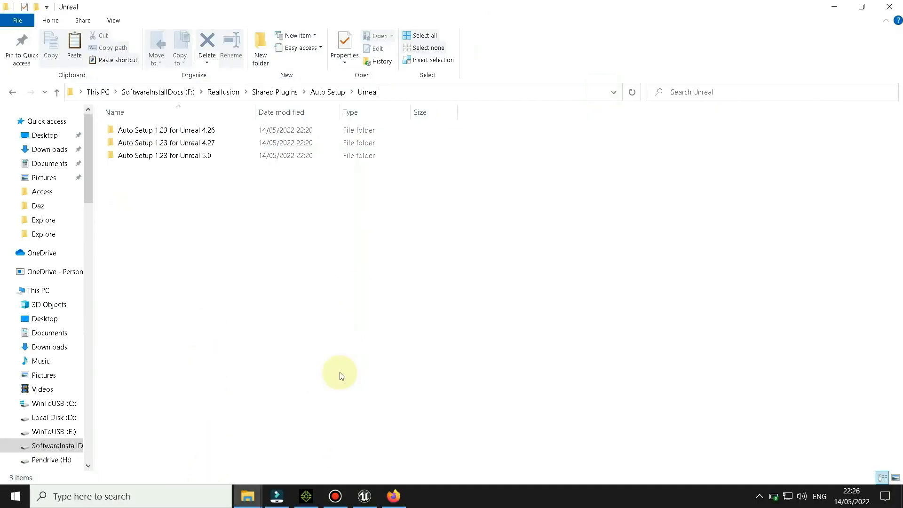
Switch to iClone, have Unreal Live Link find the Character Creator & iClone Auto Setup folder, and open its Unreal subfolder
click(310, 498)
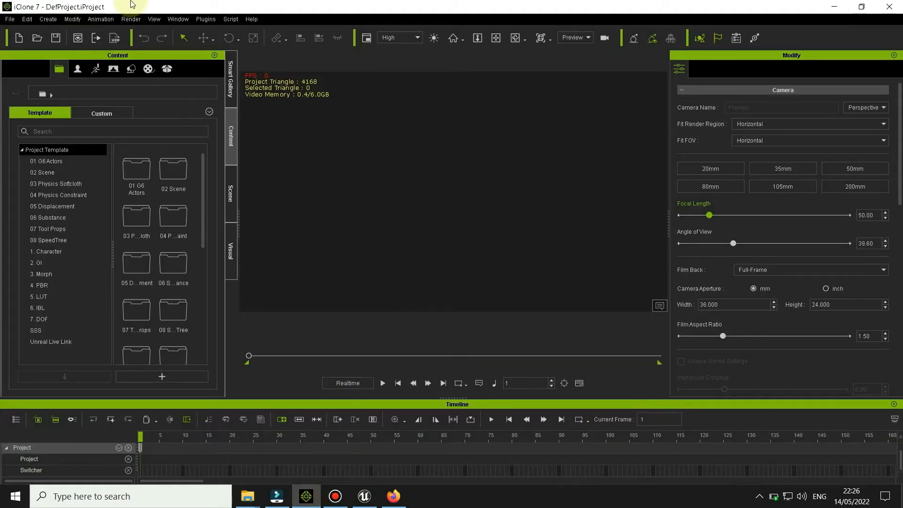
click(206, 18)
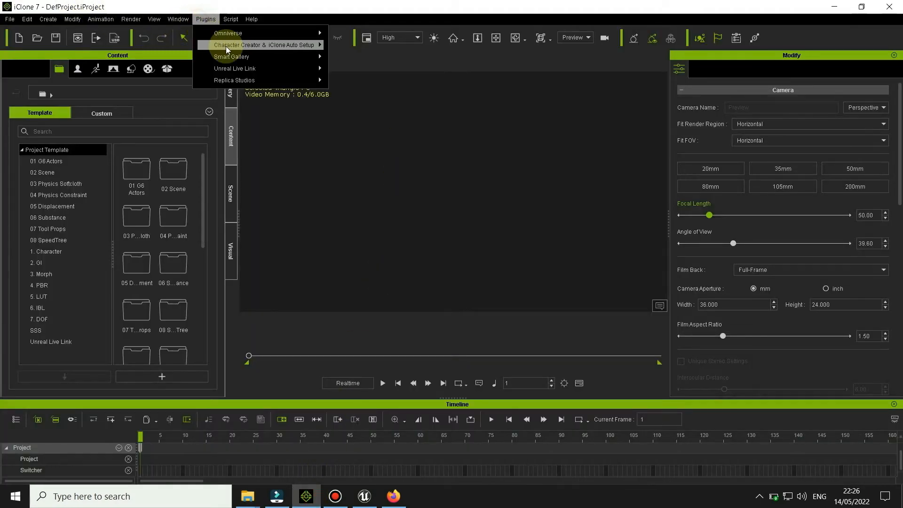
mouse_move(233, 70)
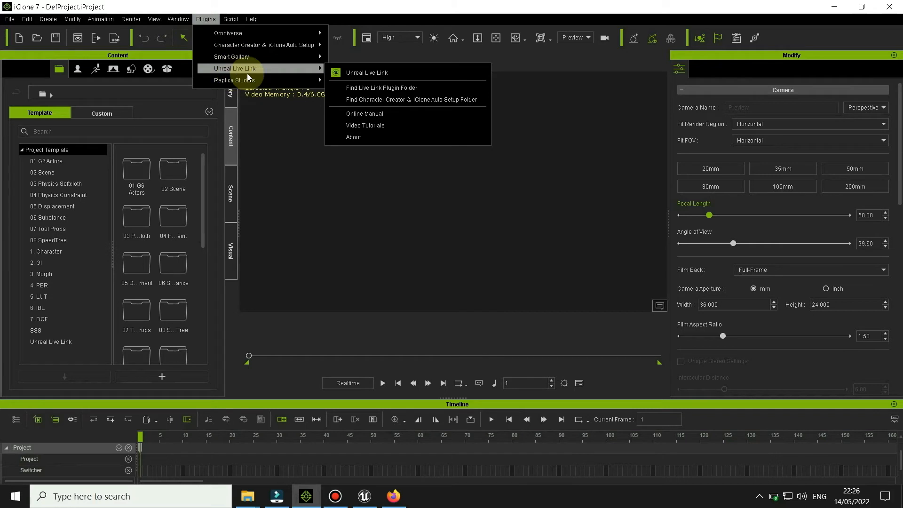
click(394, 100)
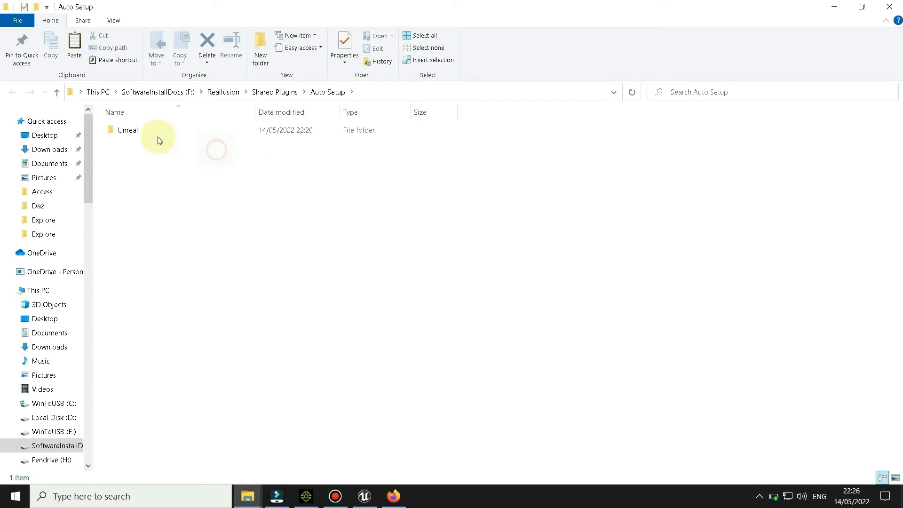
double_click(132, 132)
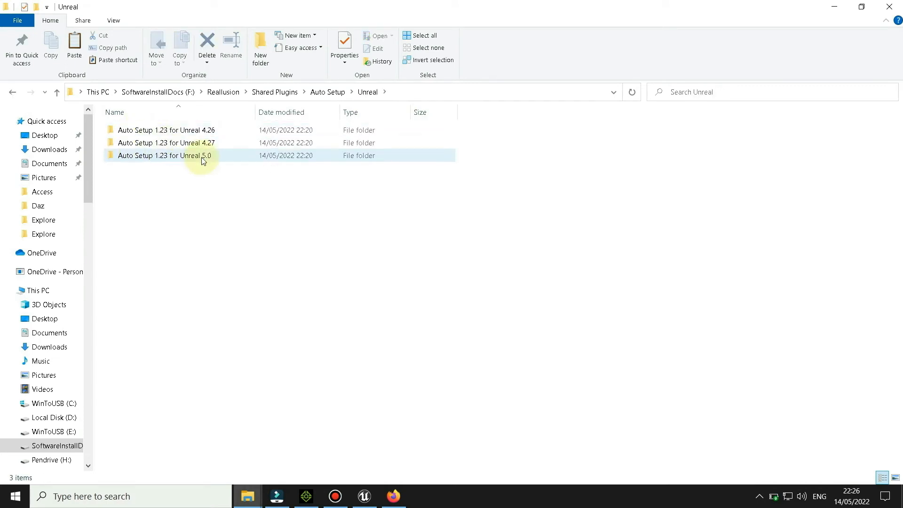
Copy the Content and Plugins folders from the Auto Setup 1.23 for Unreal 4.26 folder
click(199, 133)
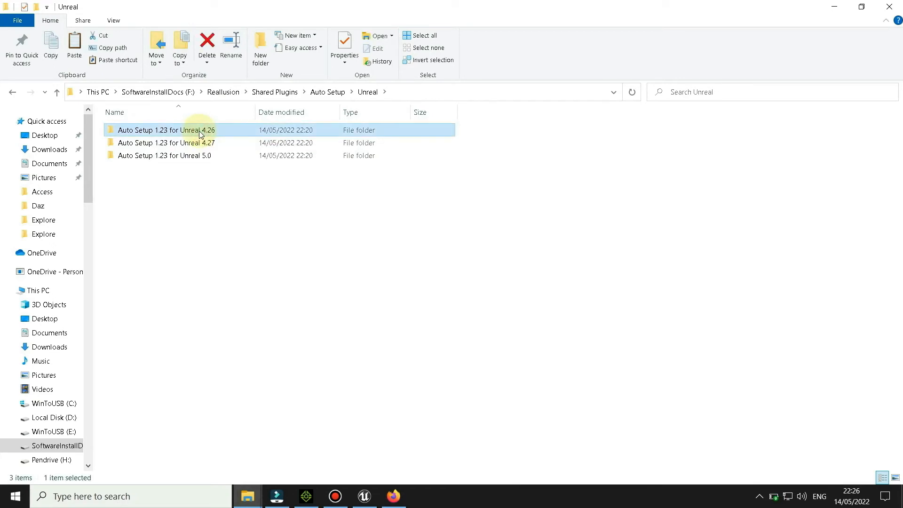
double_click(200, 133)
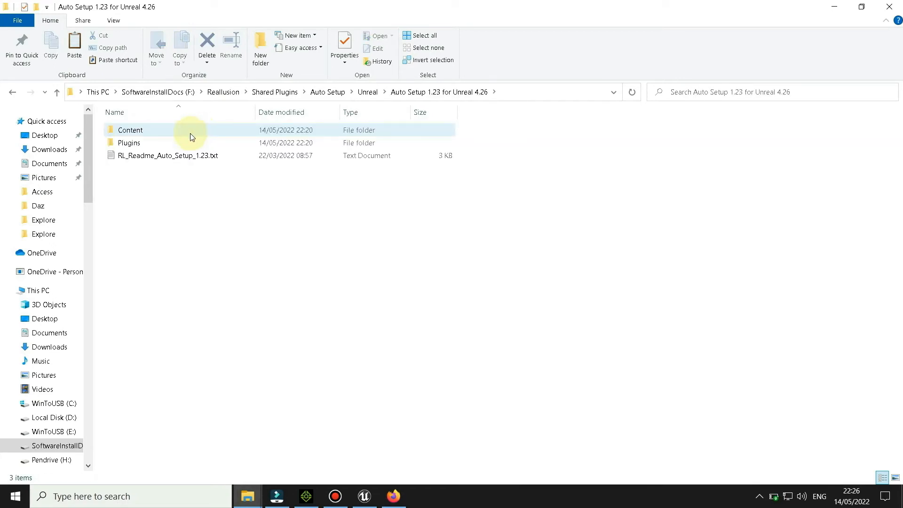
click(127, 132)
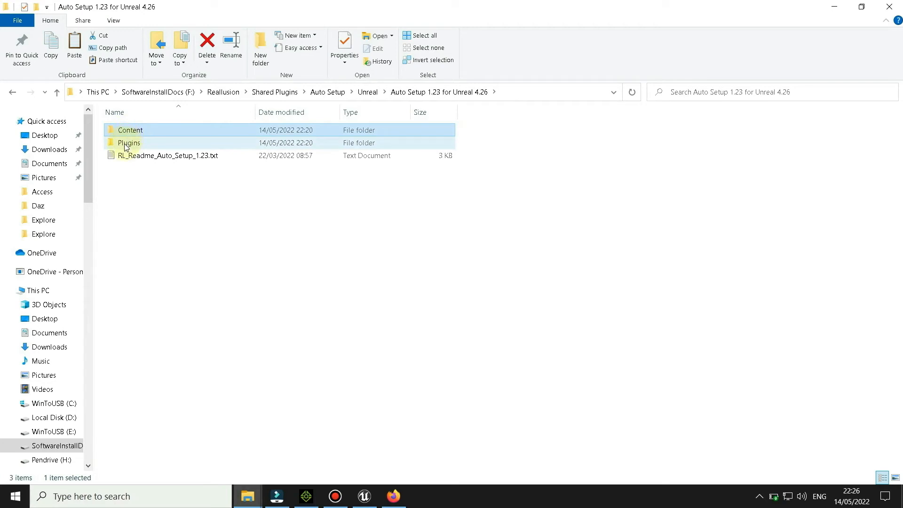
shift+click(126, 146)
right_click(125, 147)
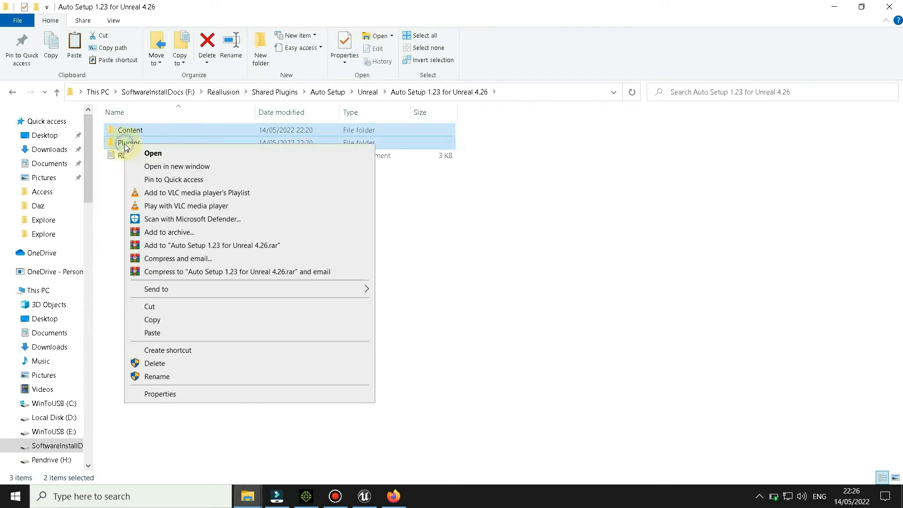
click(153, 320)
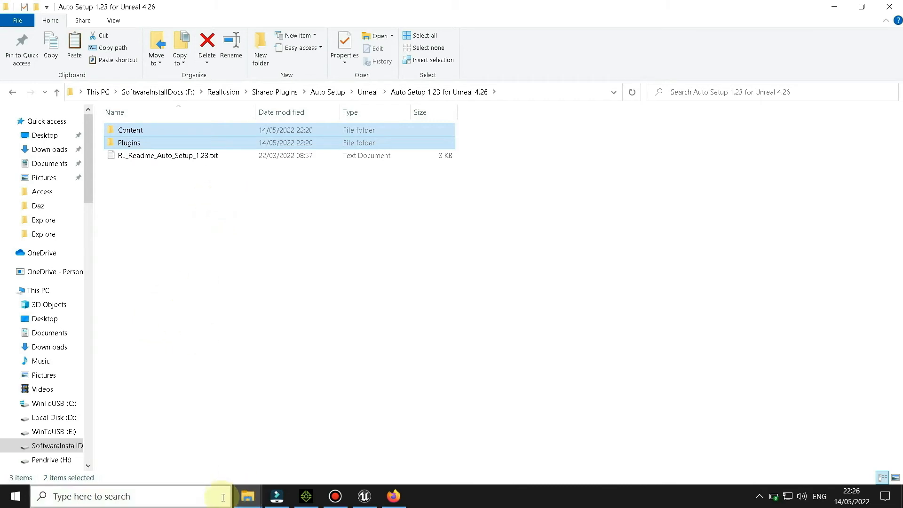
Paste the copied Content and Plugins folders into the MyProject folder on Pendrive (H:)
mouse_move(246, 498)
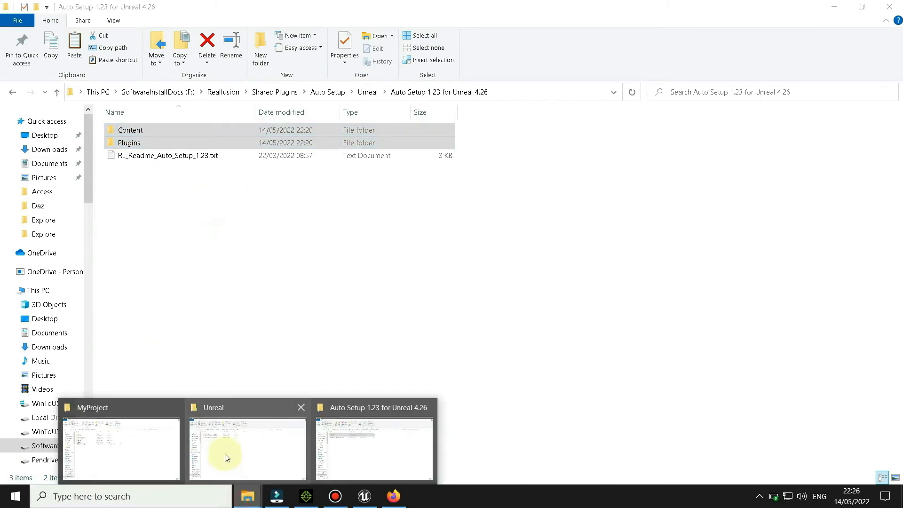
click(157, 440)
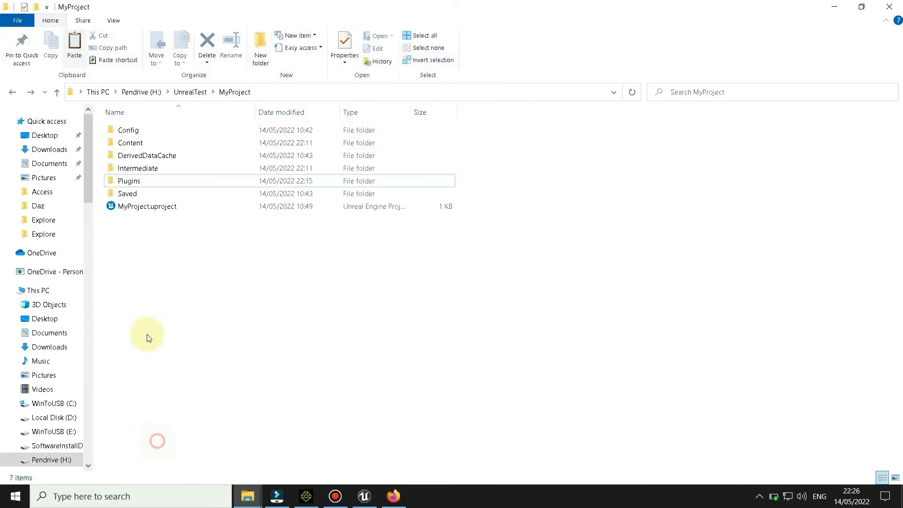
click(181, 288)
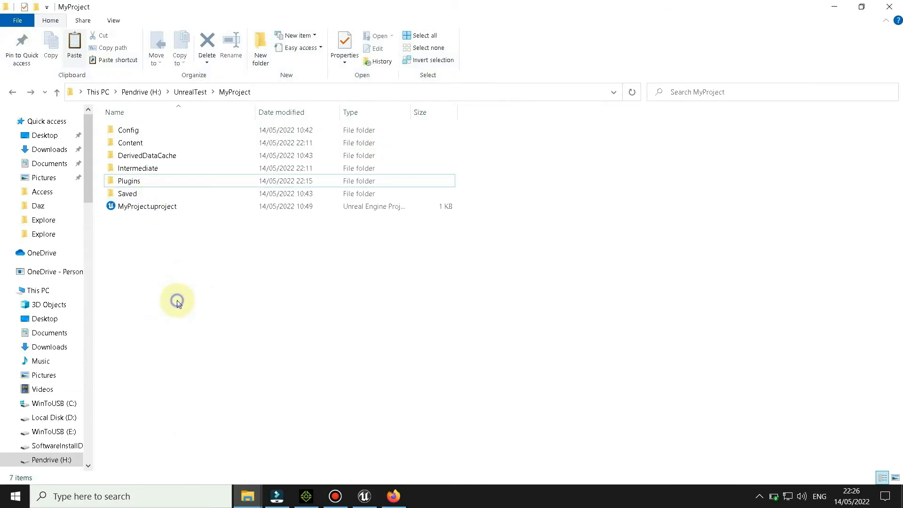
right_click(177, 301)
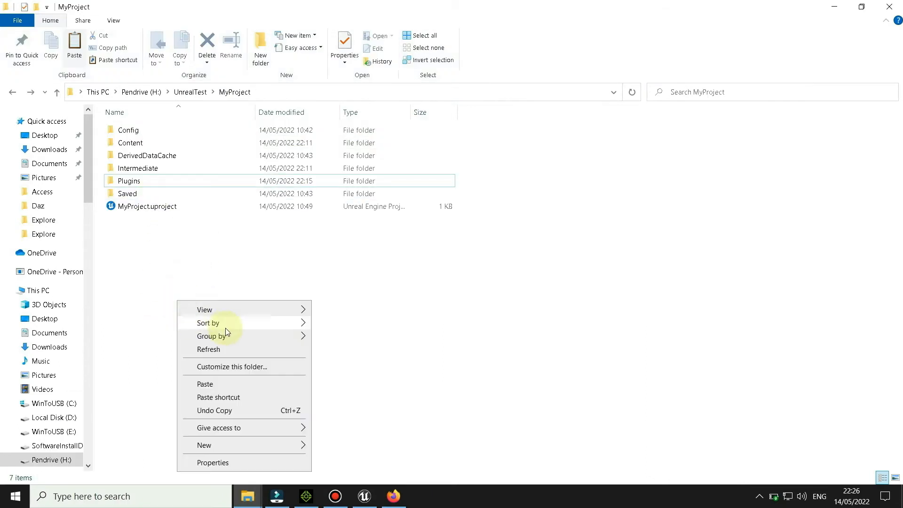
click(205, 385)
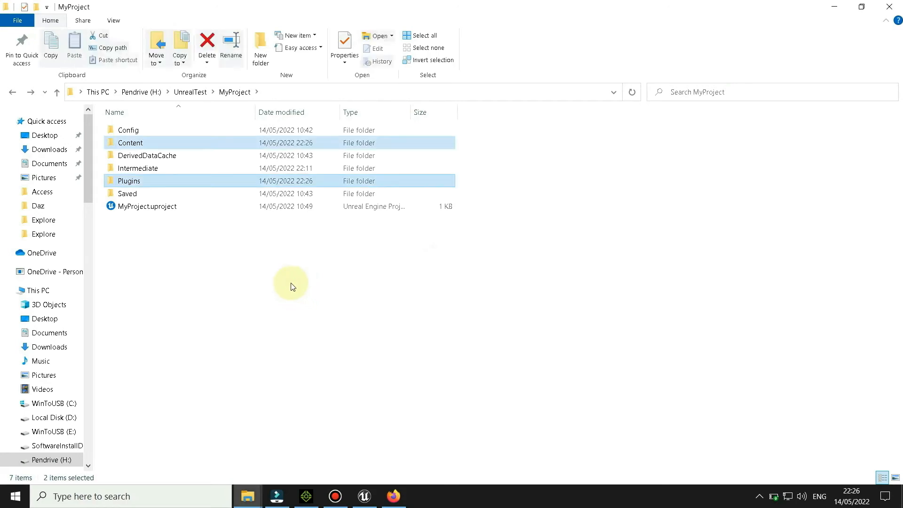
click(231, 252)
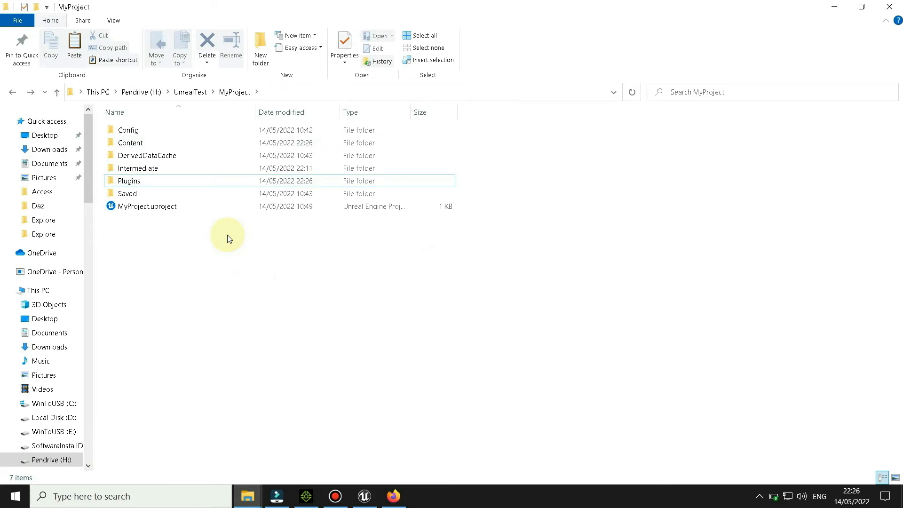
Check the Auto_Setup_1.23 and RLLiveLink folders inside MyProject's Plugins folder and return to MyProject
click(179, 179)
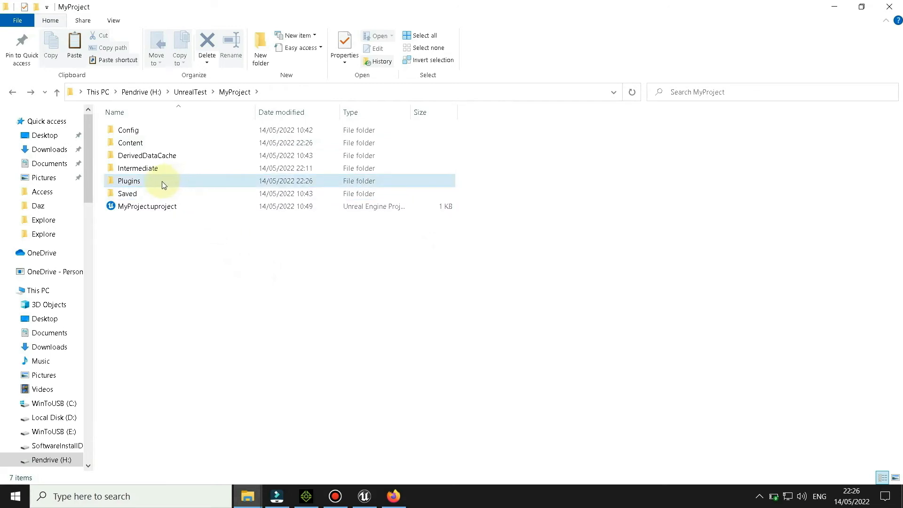
double_click(163, 184)
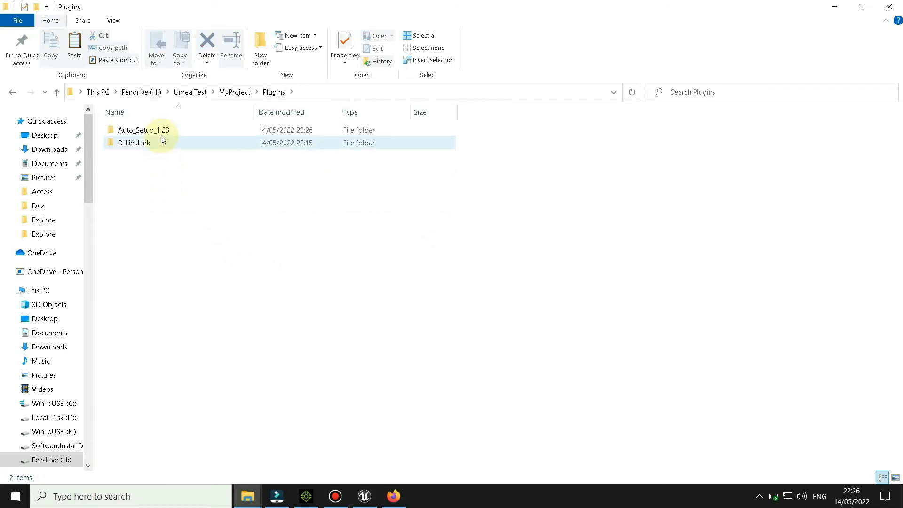
click(162, 137)
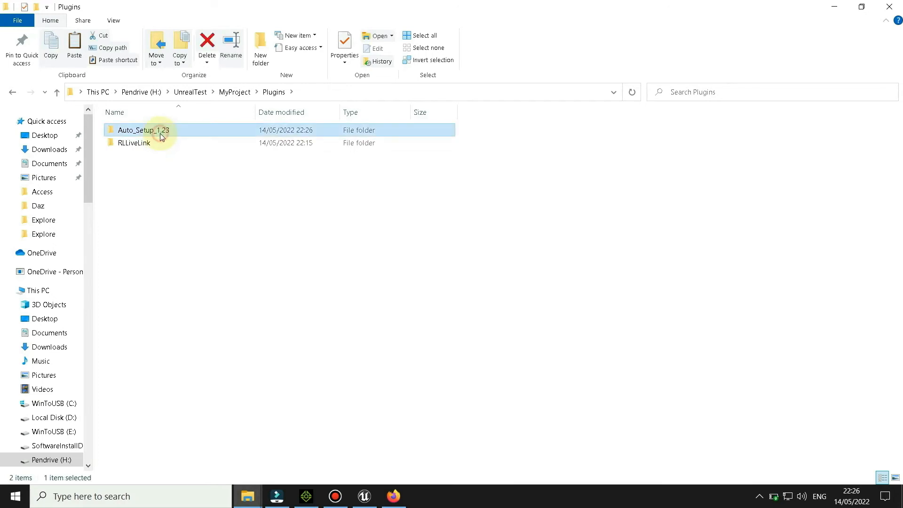
double_click(162, 136)
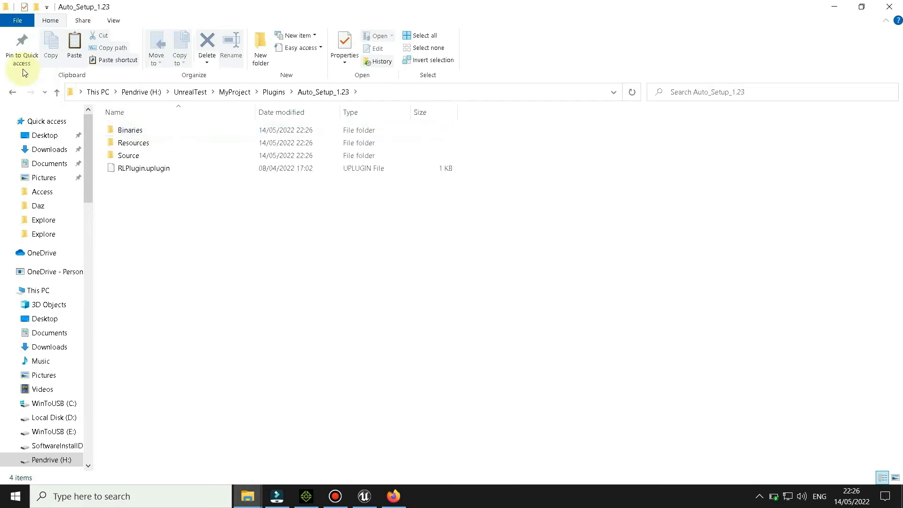
click(10, 93)
double_click(132, 144)
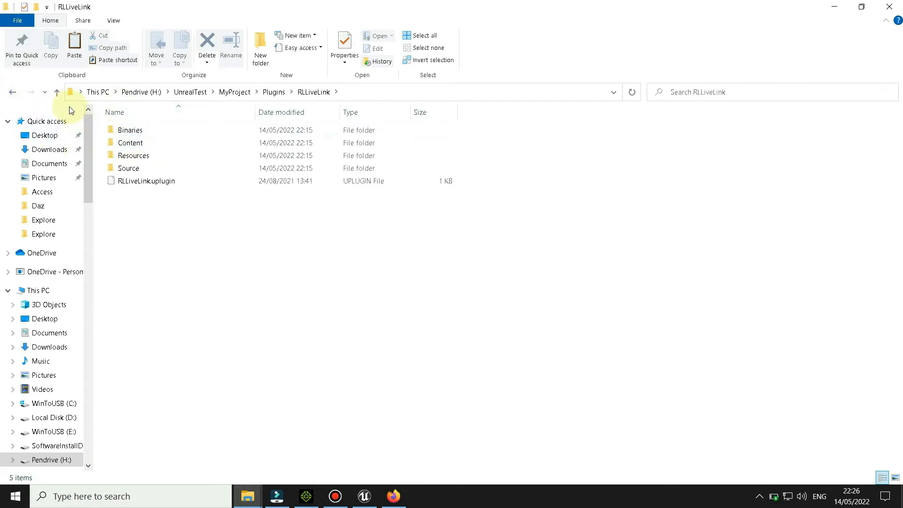
click(13, 93)
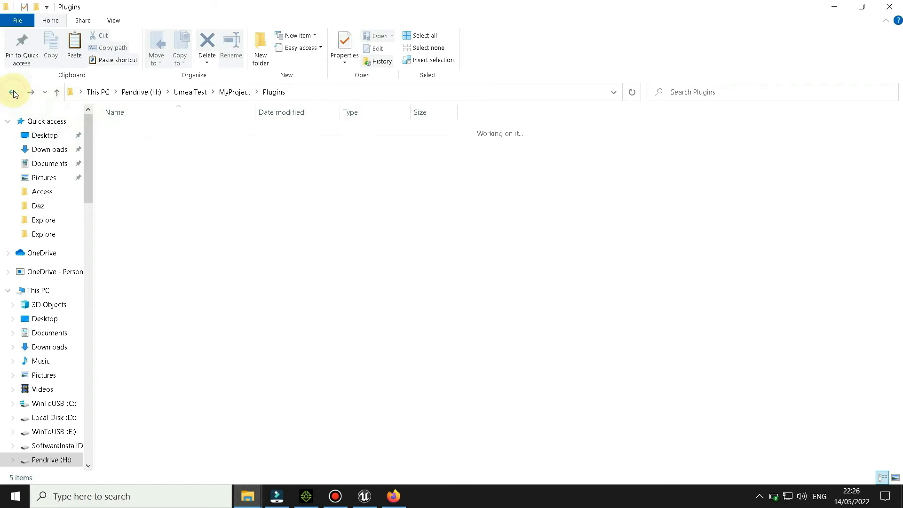
click(14, 93)
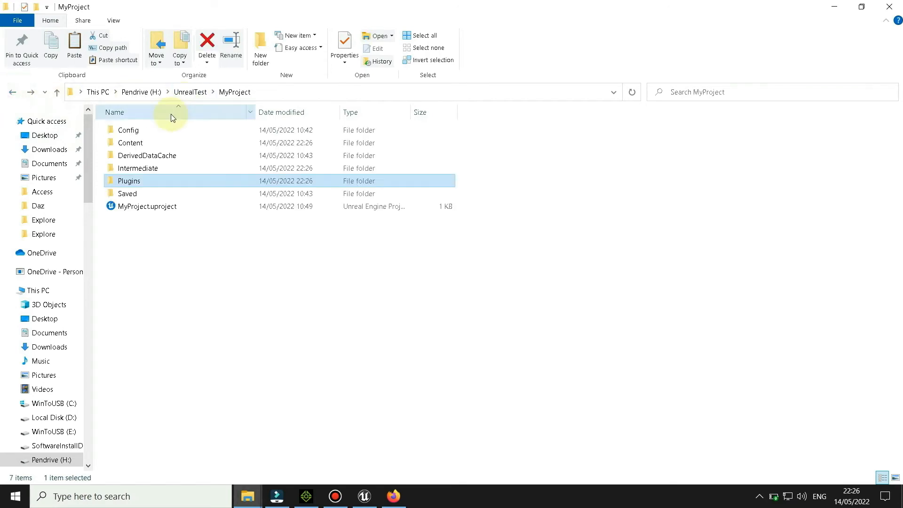
Check the CC_Shaders folder inside MyProject's Content folder and return to Content
double_click(137, 144)
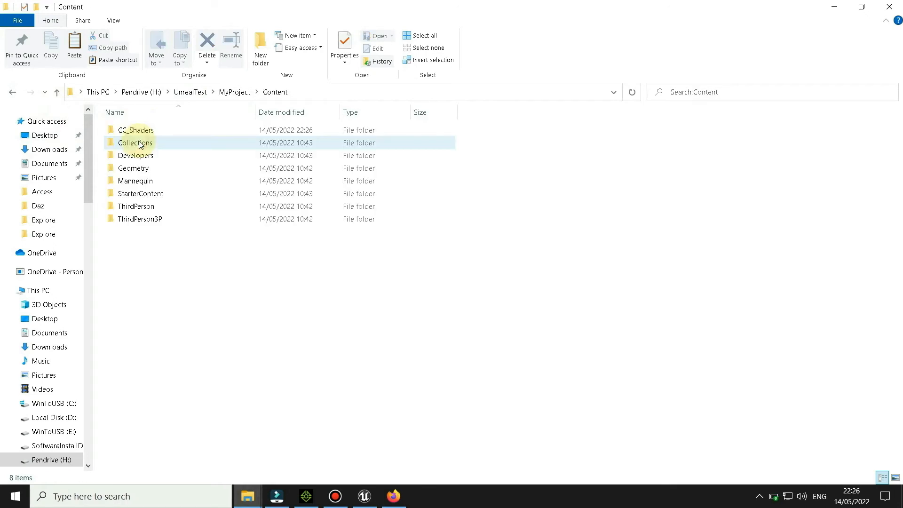
click(147, 132)
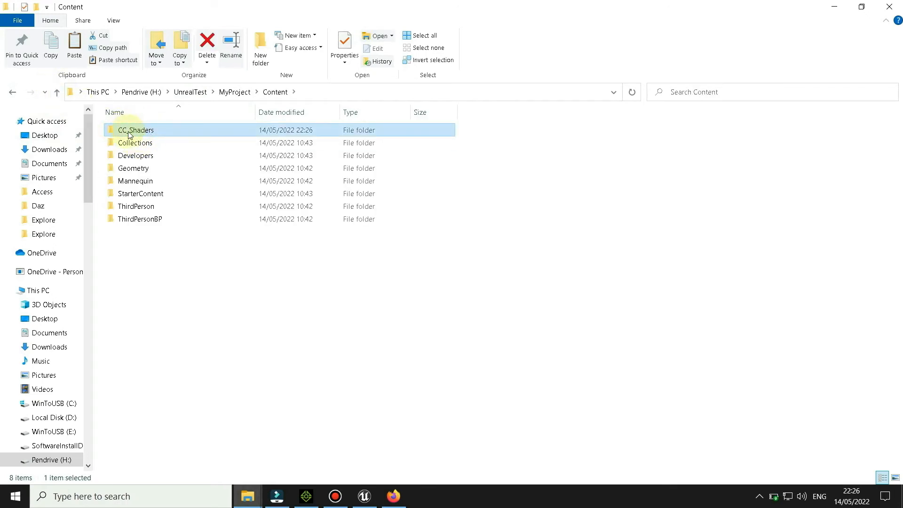
double_click(129, 133)
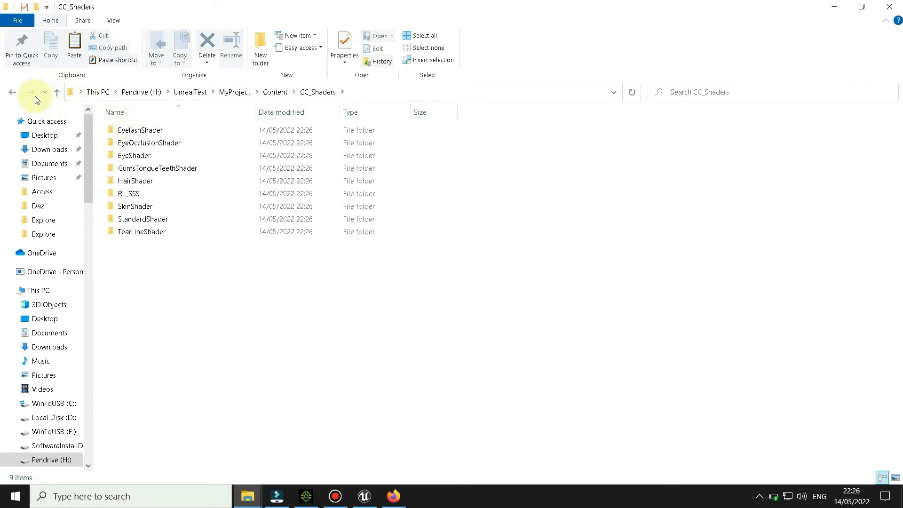
click(15, 91)
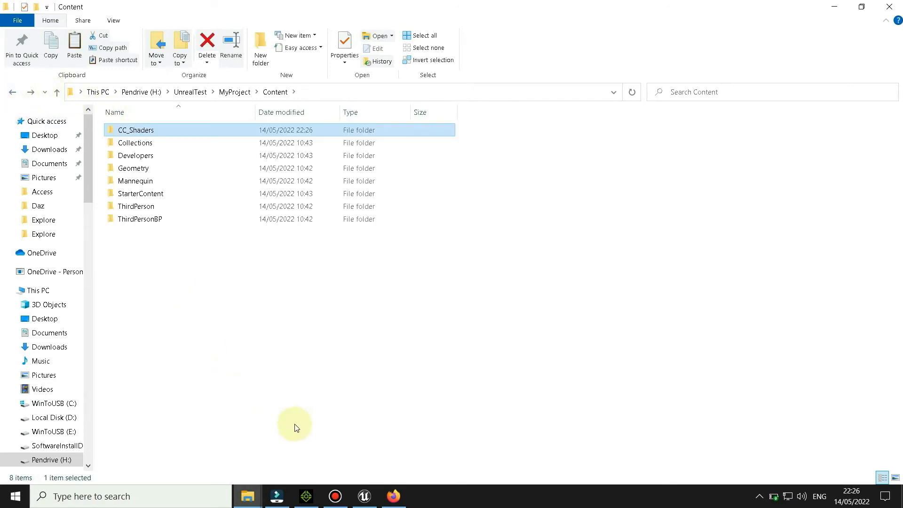
click(333, 501)
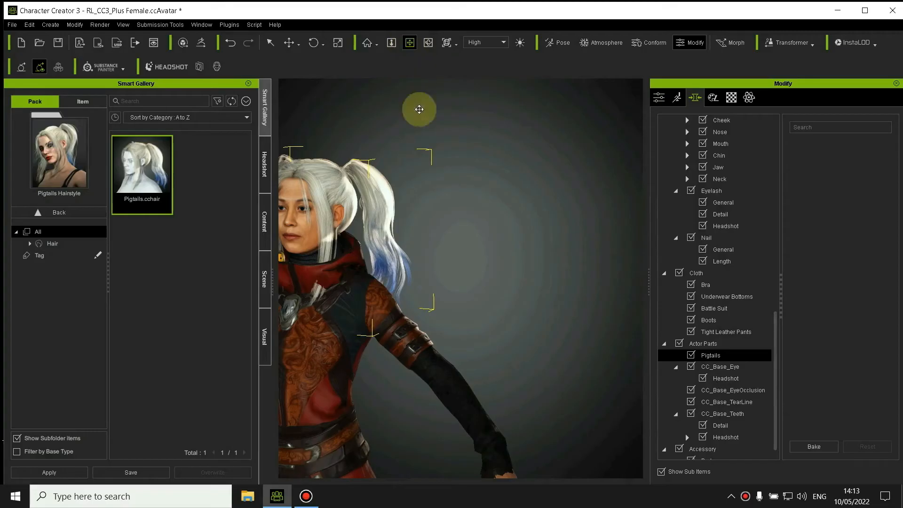
Switch to Character Creator 3 and examine the pigtails hairstyle on the character up close
drag(417, 107, 520, 205)
scroll(463, 195, up, 2)
scroll(447, 250, up, 4)
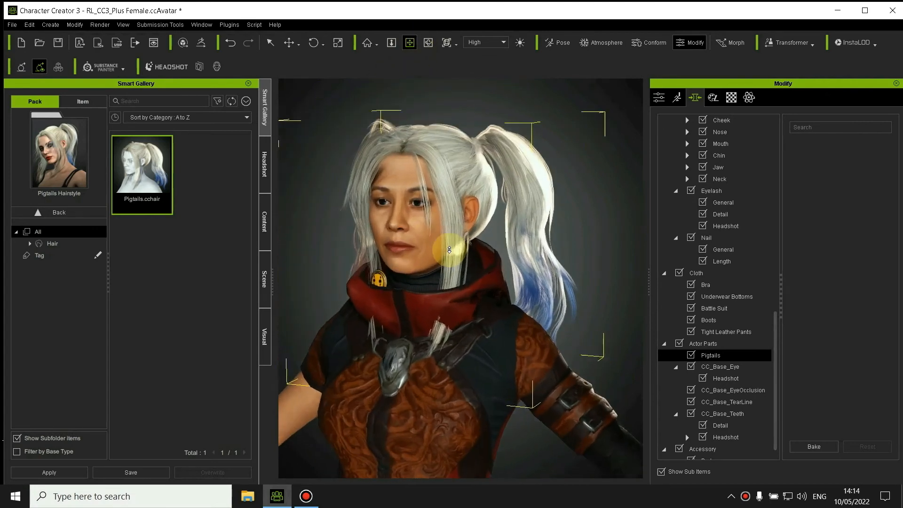
scroll(450, 249, down, 3)
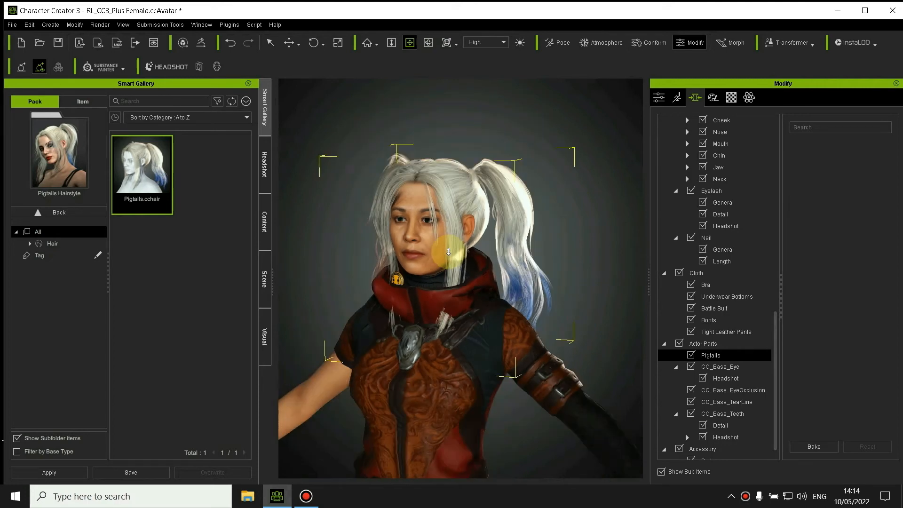
click(408, 44)
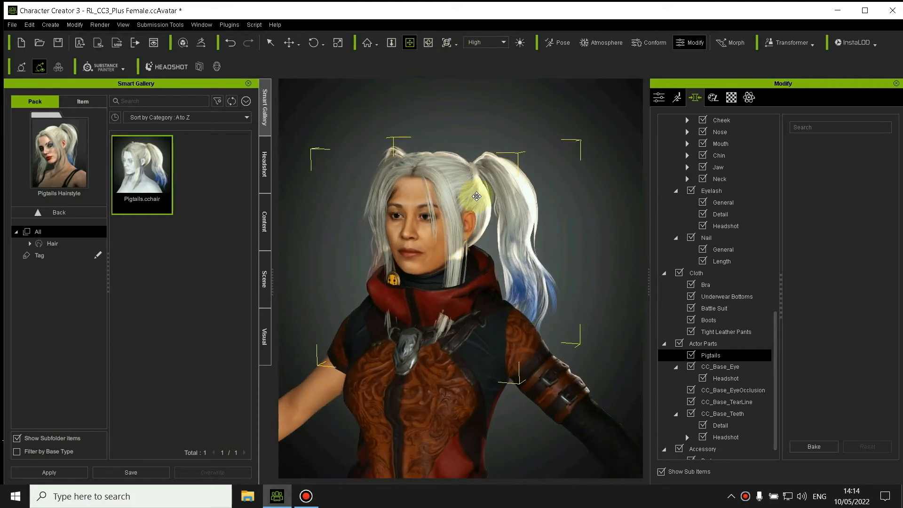
drag(470, 209, 460, 235)
scroll(503, 241, down, 2)
scroll(503, 241, up, 3)
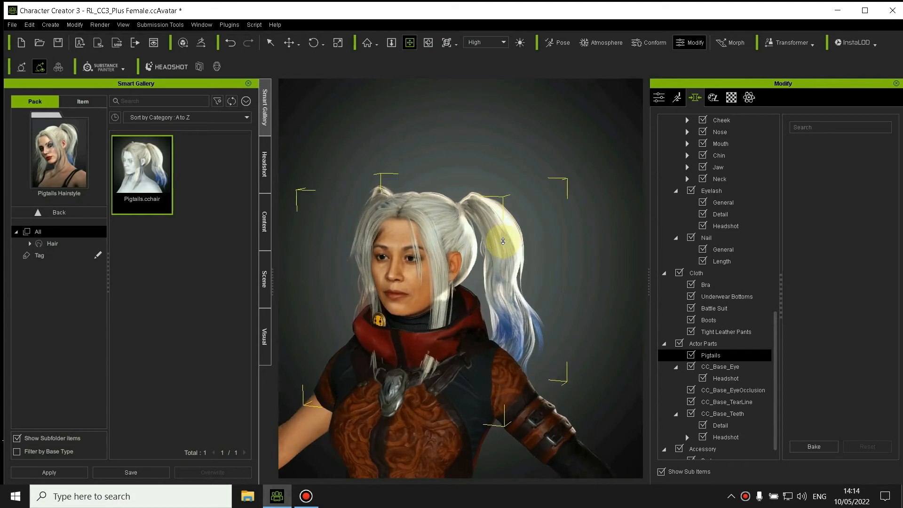
Open Edit Pose for the character and place its dialog beside the figure
click(732, 98)
click(713, 98)
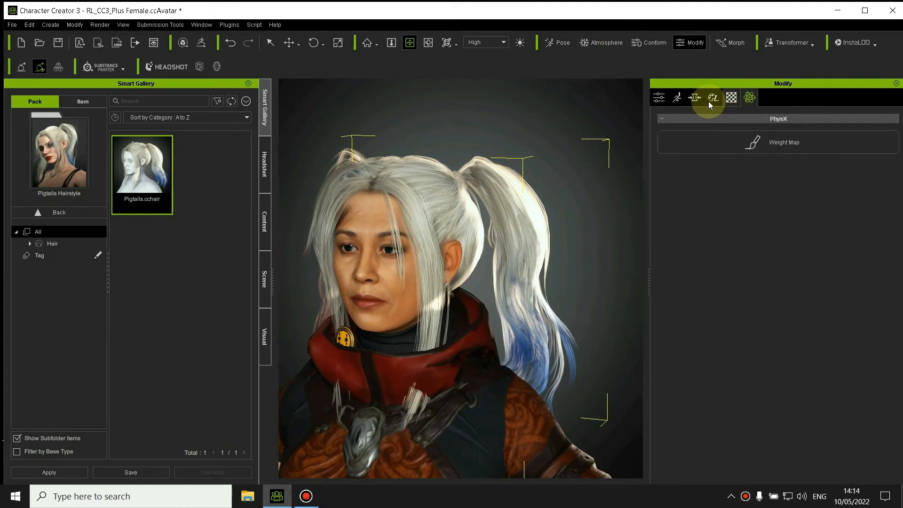
click(694, 98)
click(682, 97)
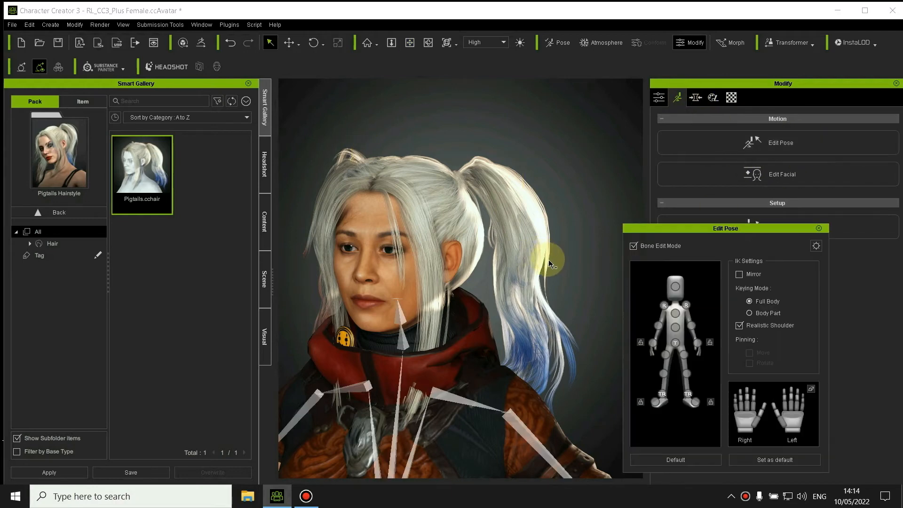
drag(712, 230, 636, 174)
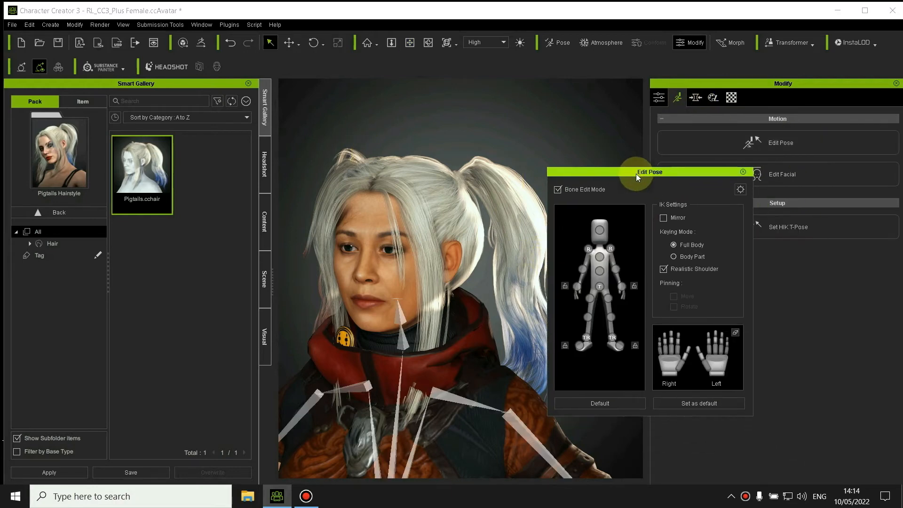
scroll(520, 296, down, 1)
scroll(518, 294, up, 1)
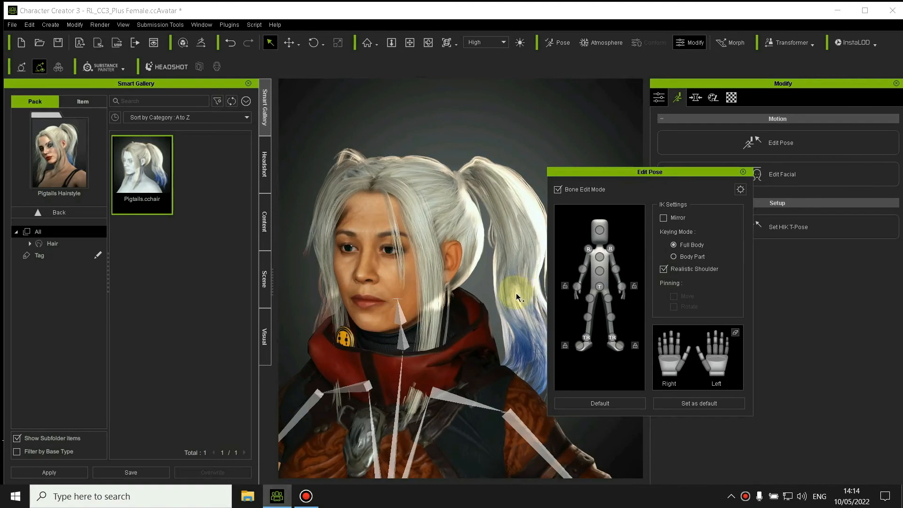
scroll(516, 293, down, 1)
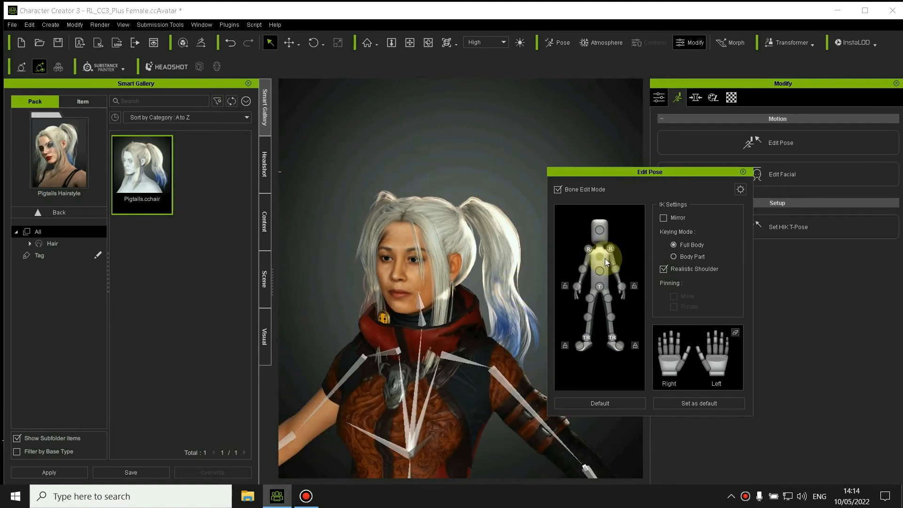
Select the three central torso bones in Edit Pose and rotate them together so the upper body leans towards the character's right
click(602, 256)
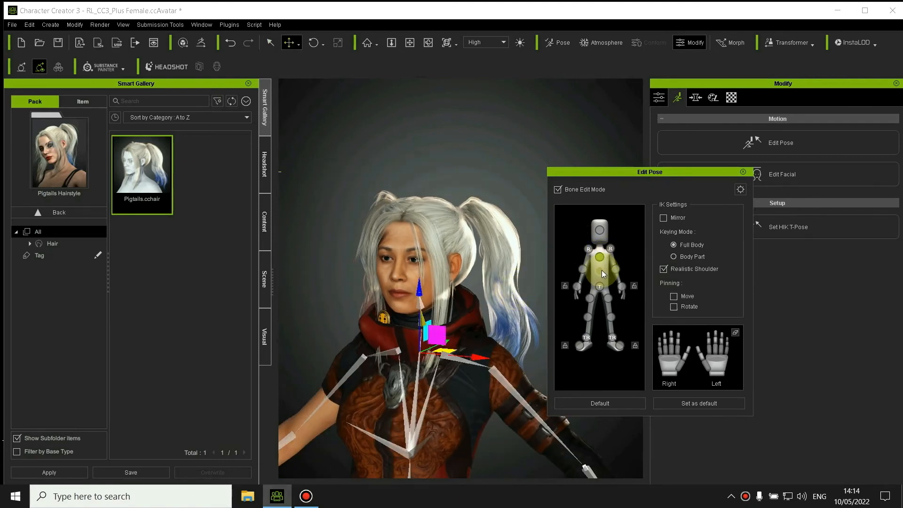
click(602, 270)
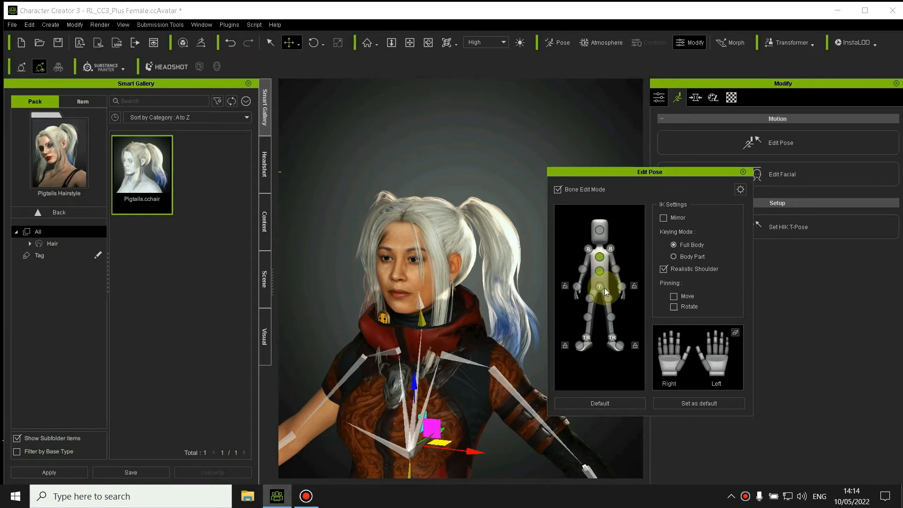
click(604, 285)
scroll(493, 304, down, 2)
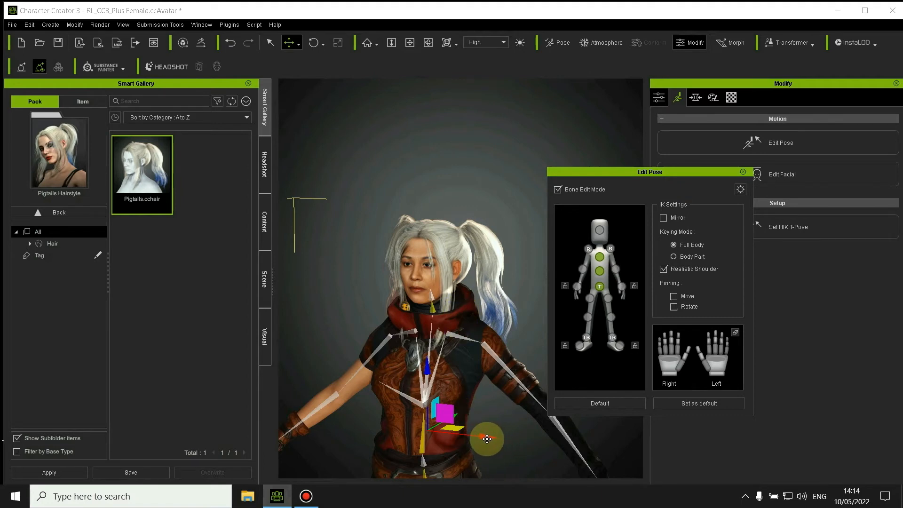
drag(487, 439, 456, 418)
key(e)
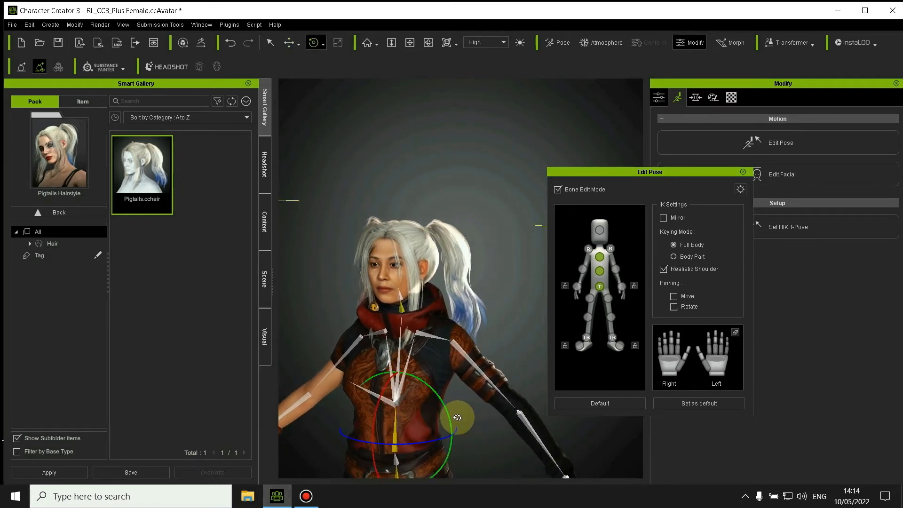
scroll(432, 357, down, 2)
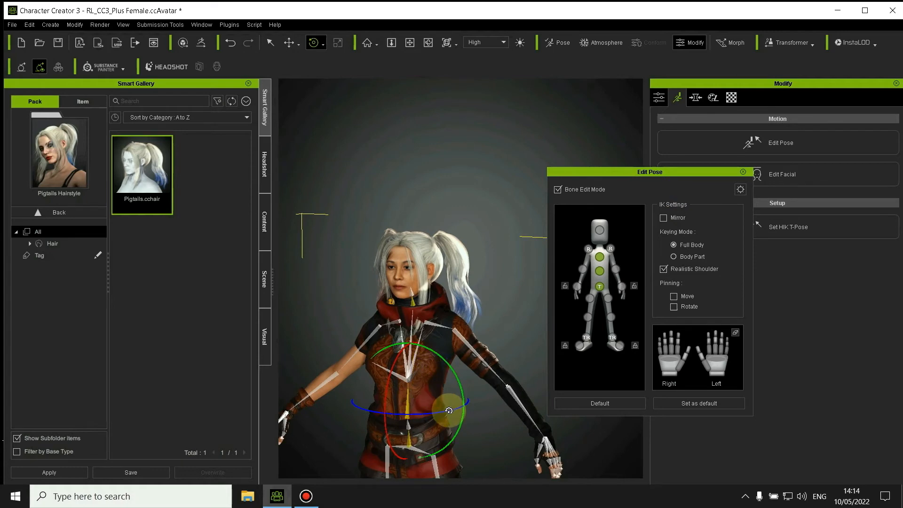
mouse_move(449, 411)
mouse_down()
mouse_move(470, 363)
mouse_move(449, 400)
mouse_move(461, 402)
mouse_up()
scroll(475, 312, down, 4)
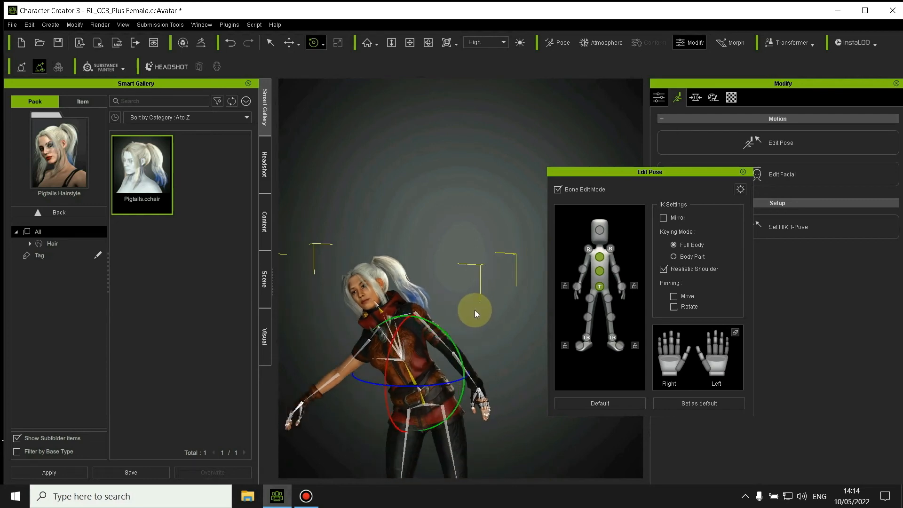
scroll(471, 315, up, 4)
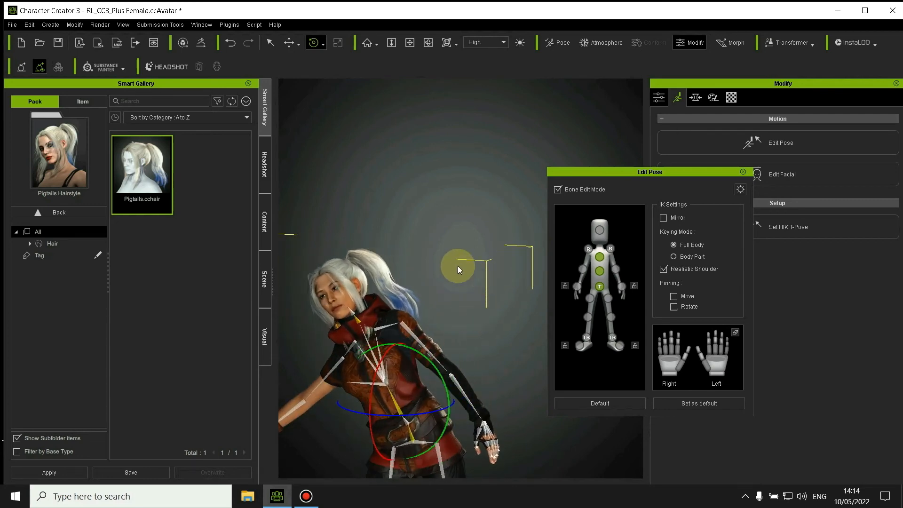
drag(594, 173, 540, 155)
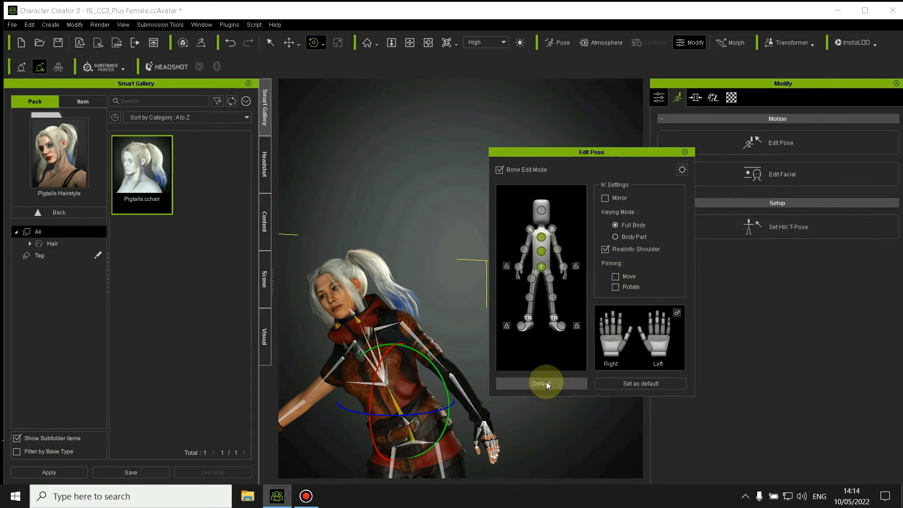
Close Edit Pose and open the Female folder of the MotionPlus motion templates in the content library
click(685, 152)
scroll(378, 266, up, 5)
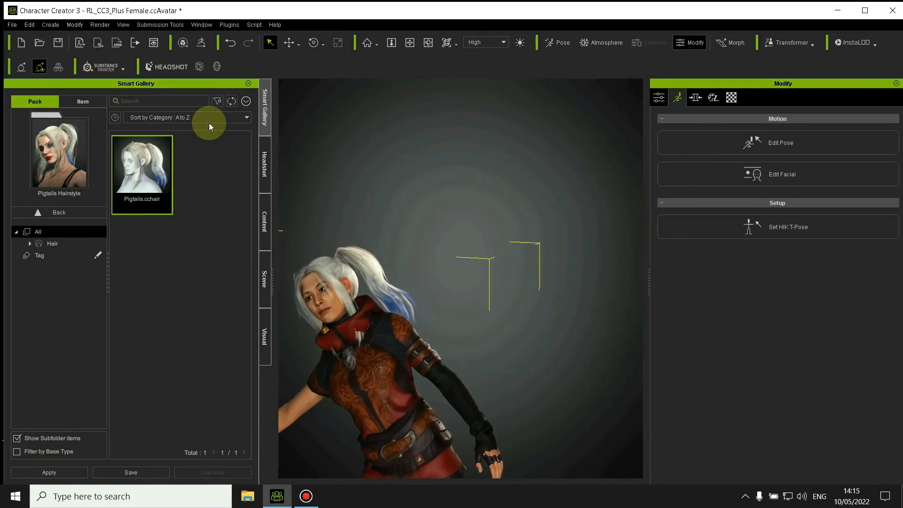
click(264, 221)
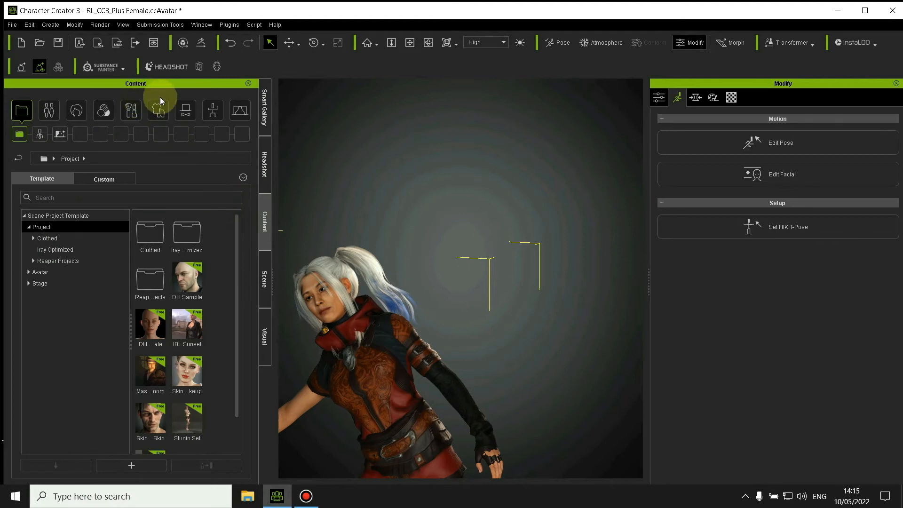
click(131, 111)
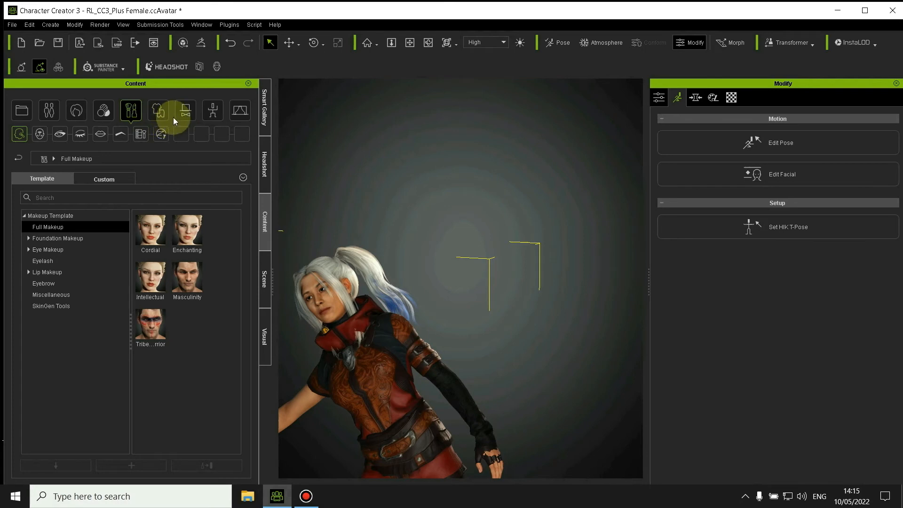
click(211, 110)
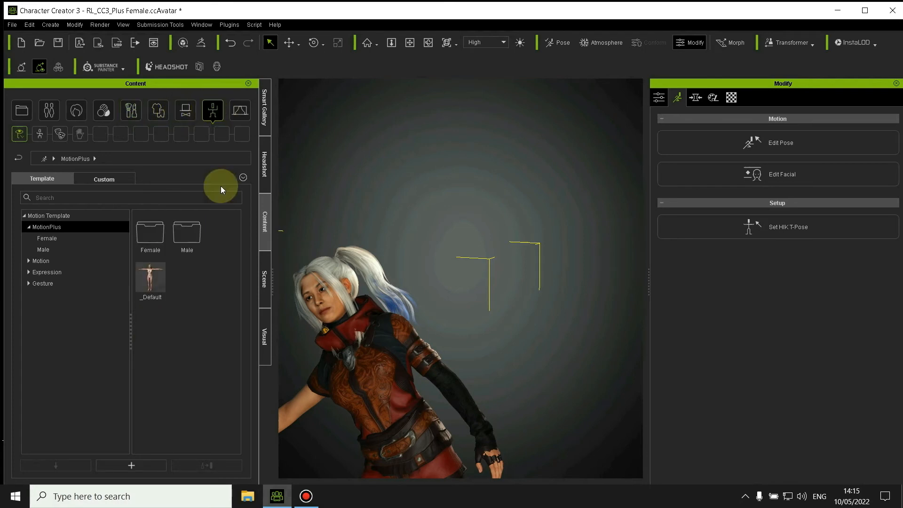
double_click(147, 236)
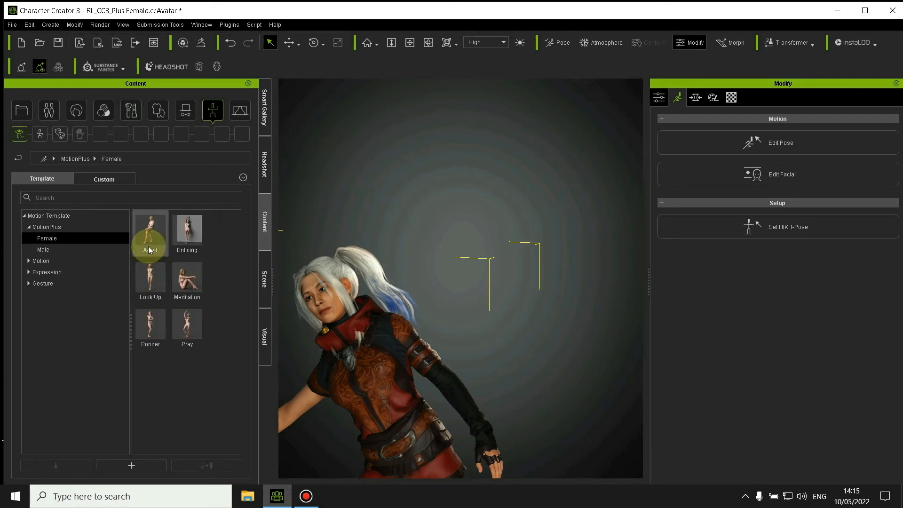
scroll(407, 299, down, 3)
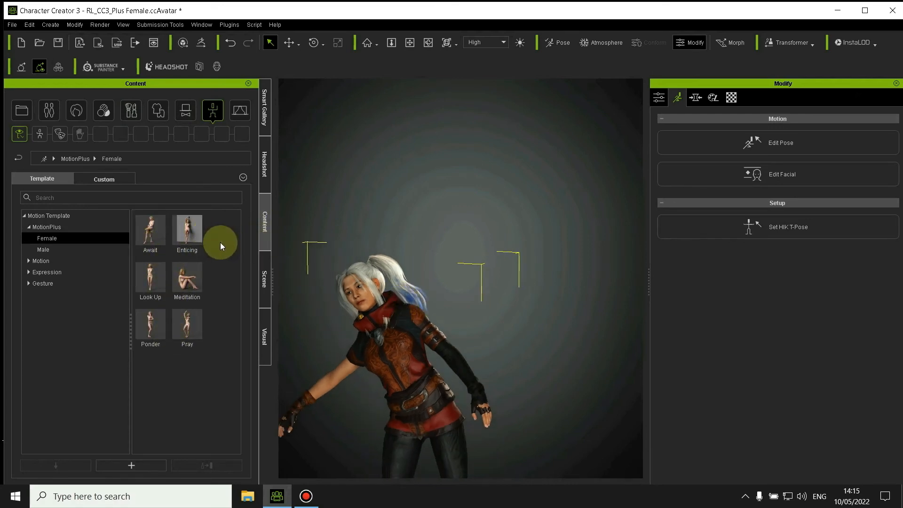
Try the Enticing, Look Up, Meditation, Ponder and Pray poses on the character, finishing with the Await pose
double_click(187, 238)
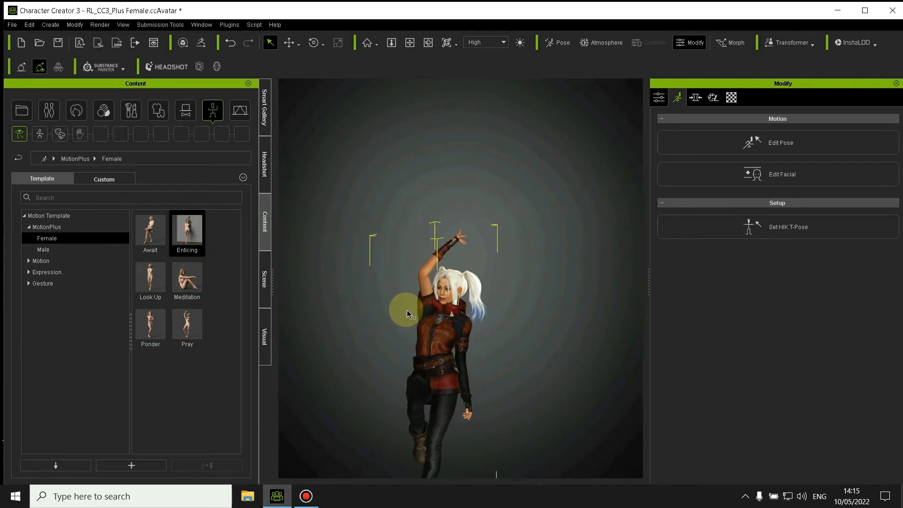
double_click(149, 276)
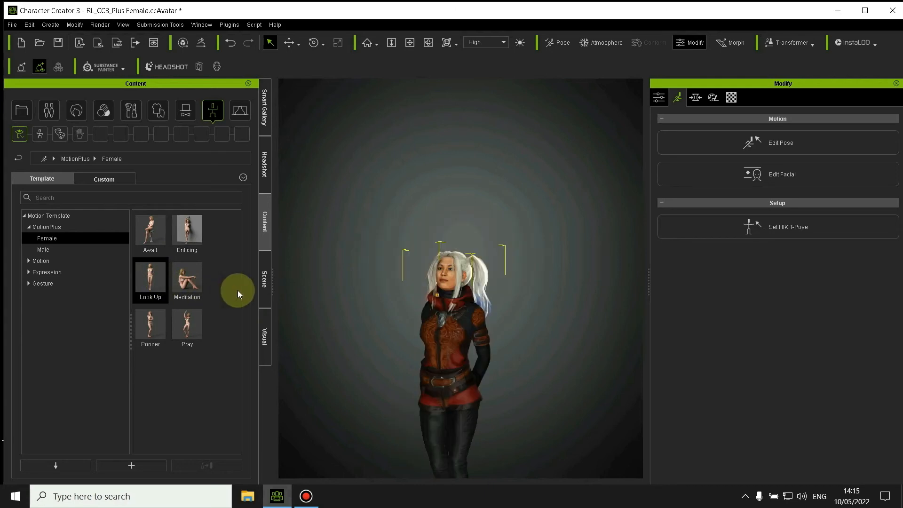
double_click(206, 294)
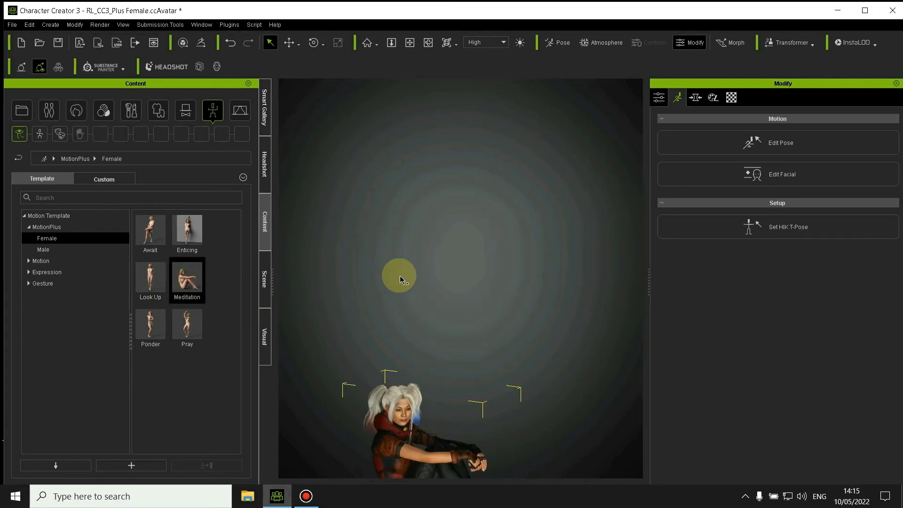
double_click(151, 324)
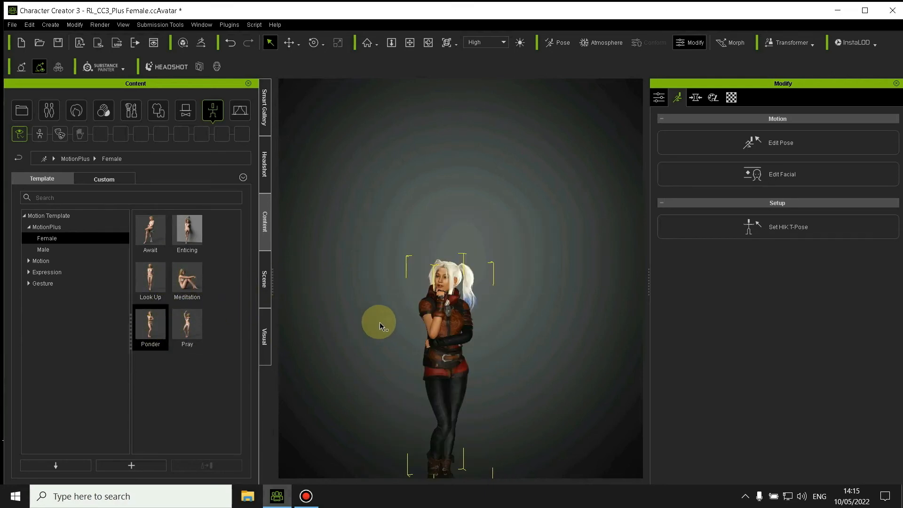
double_click(185, 323)
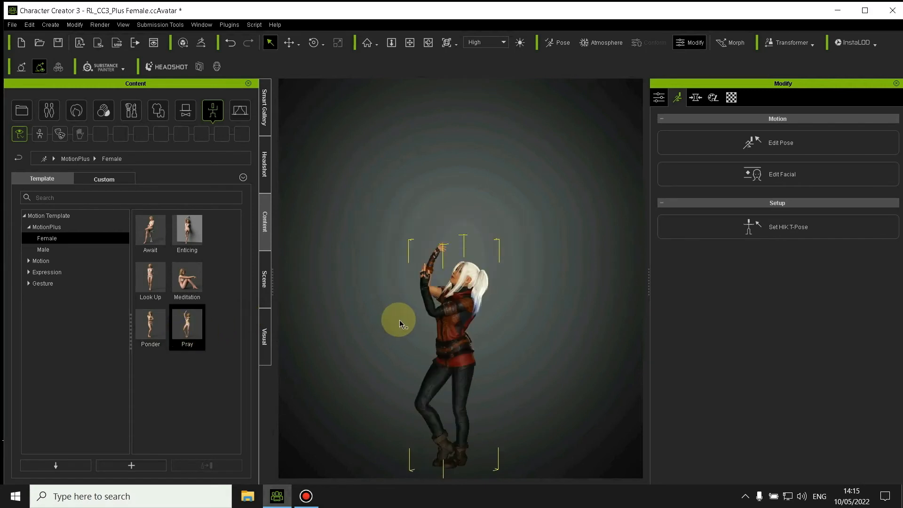
scroll(430, 305, up, 10)
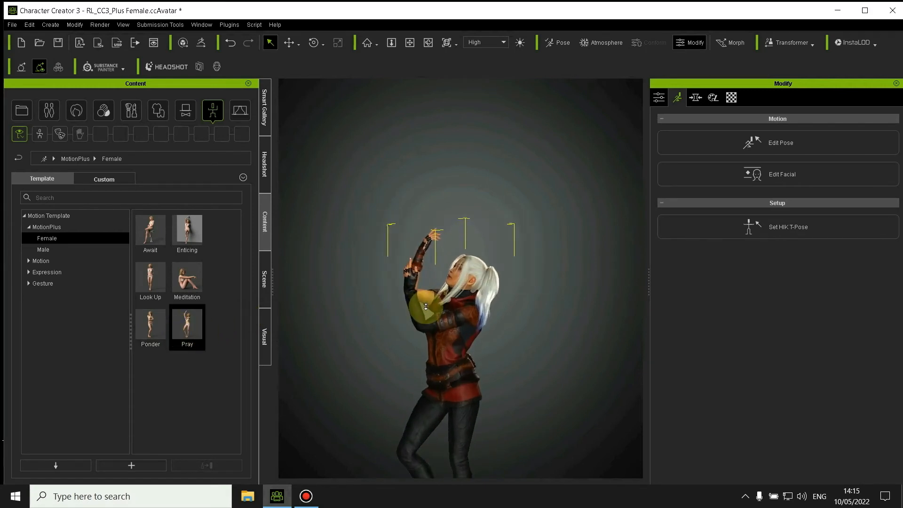
double_click(150, 230)
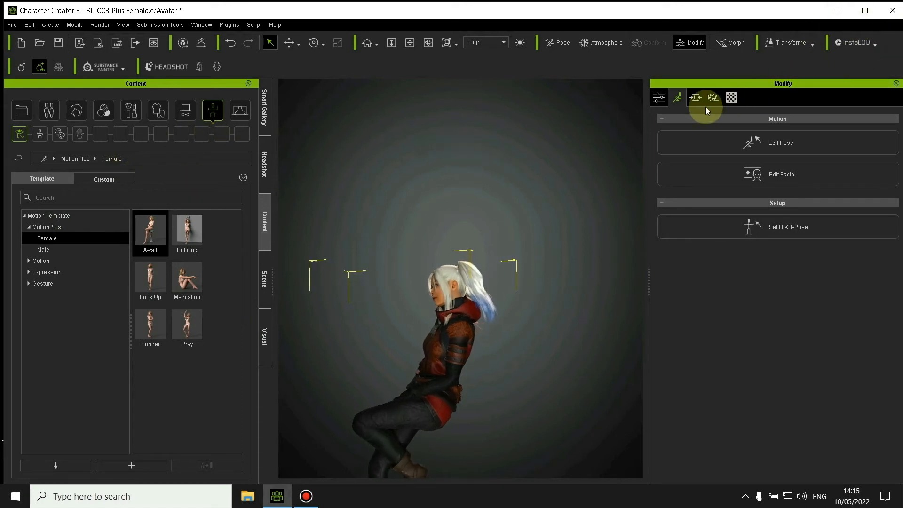
Examine the avatar's attribute settings and the Actor category of its morphs
click(658, 99)
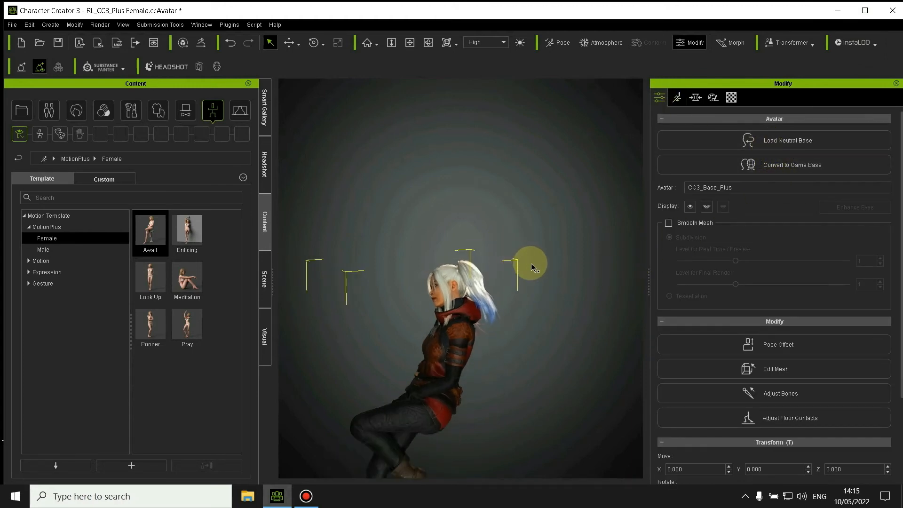
click(695, 97)
scroll(710, 155, up, 1)
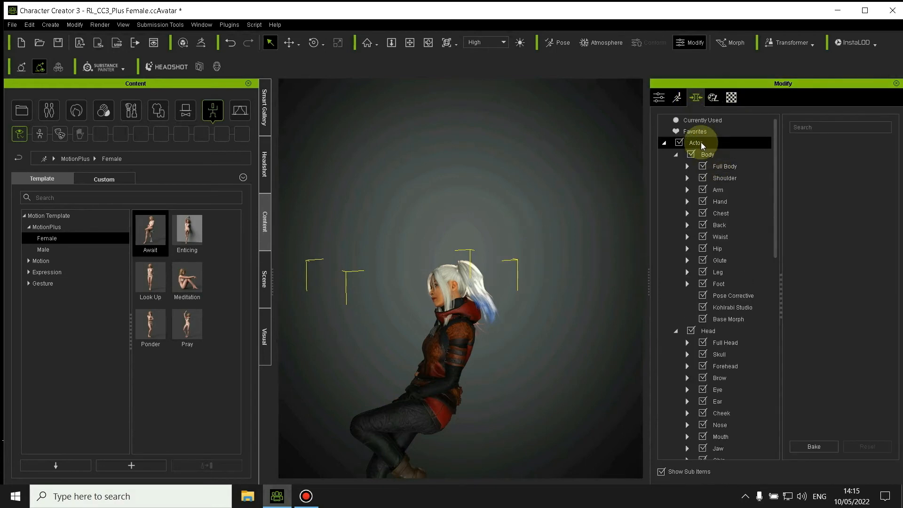
click(702, 146)
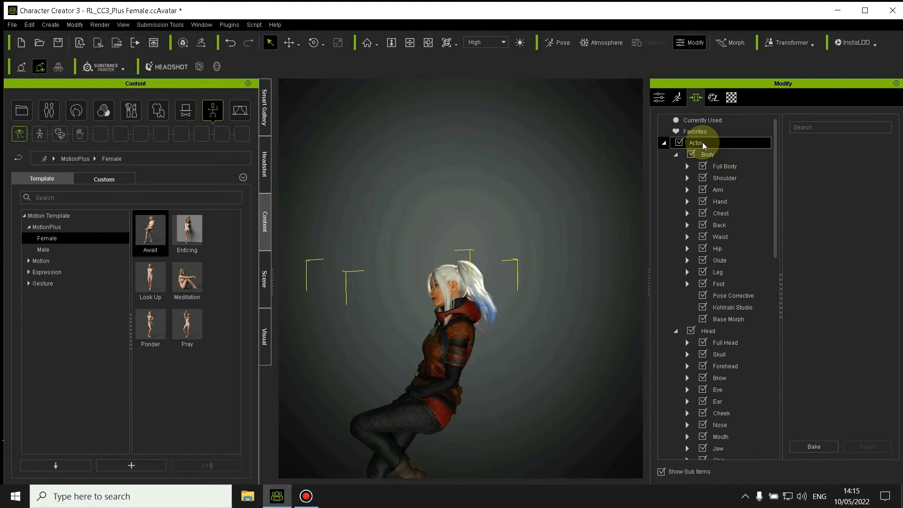
click(659, 98)
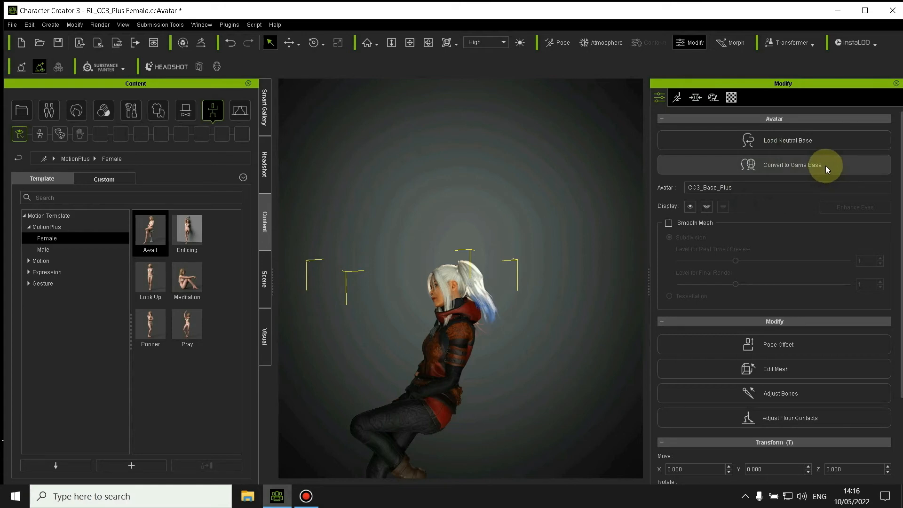
click(696, 97)
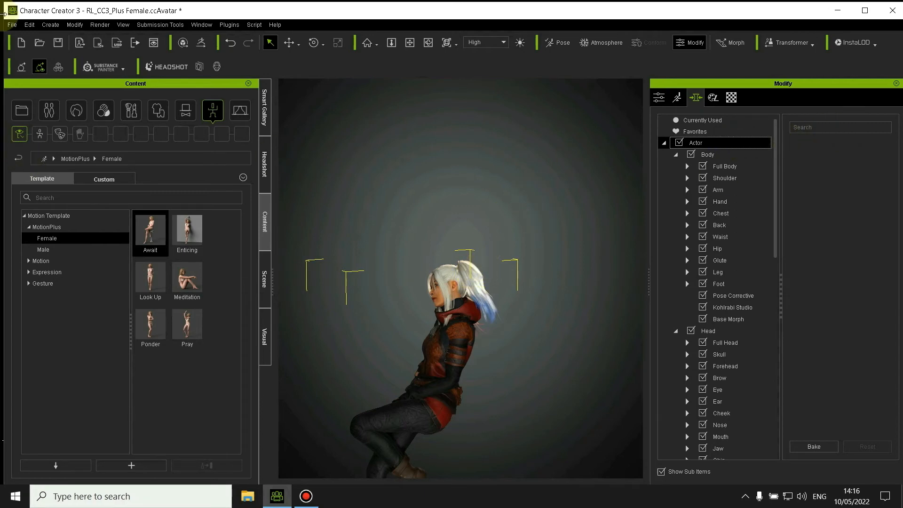
Send the posed character from Character Creator 3 to iClone and switch to iClone 7 to load it
click(12, 25)
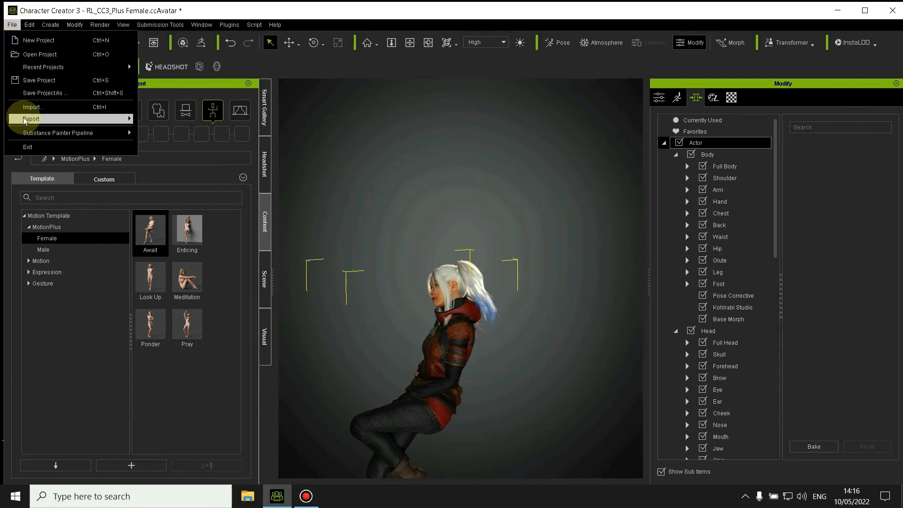
mouse_move(41, 123)
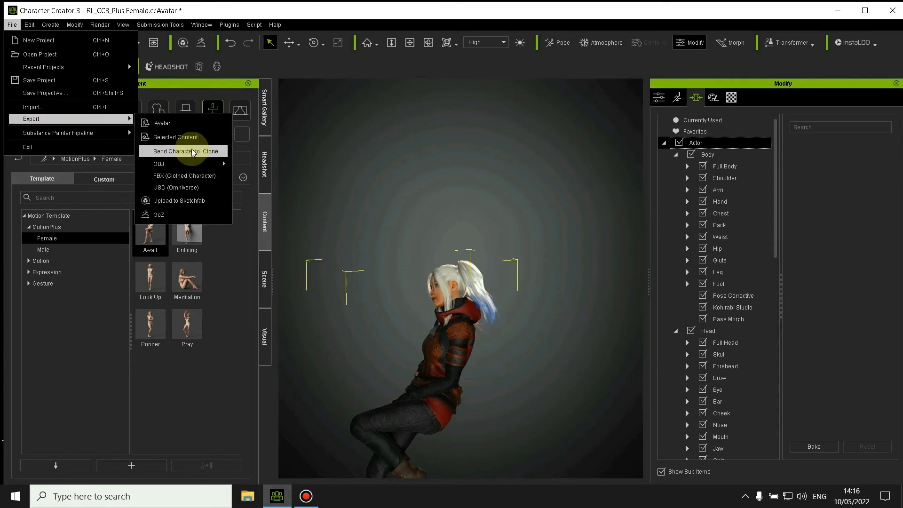
click(192, 152)
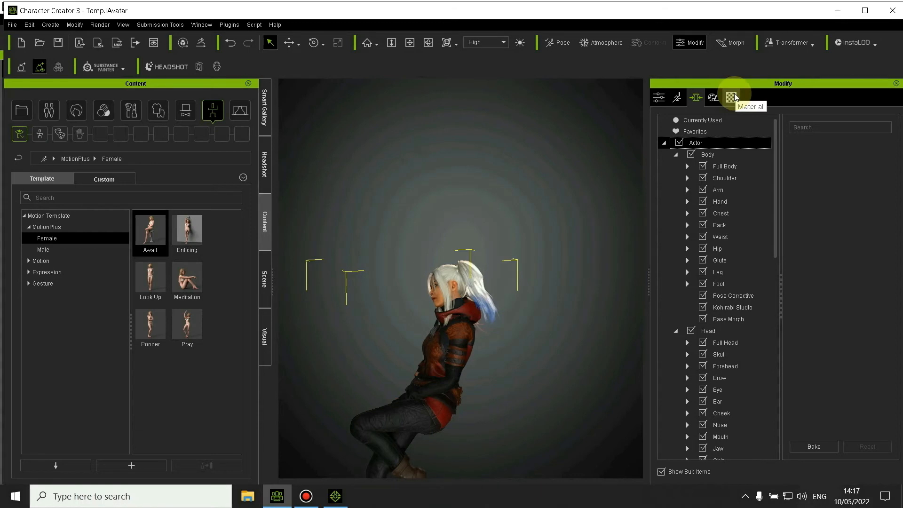
click(335, 496)
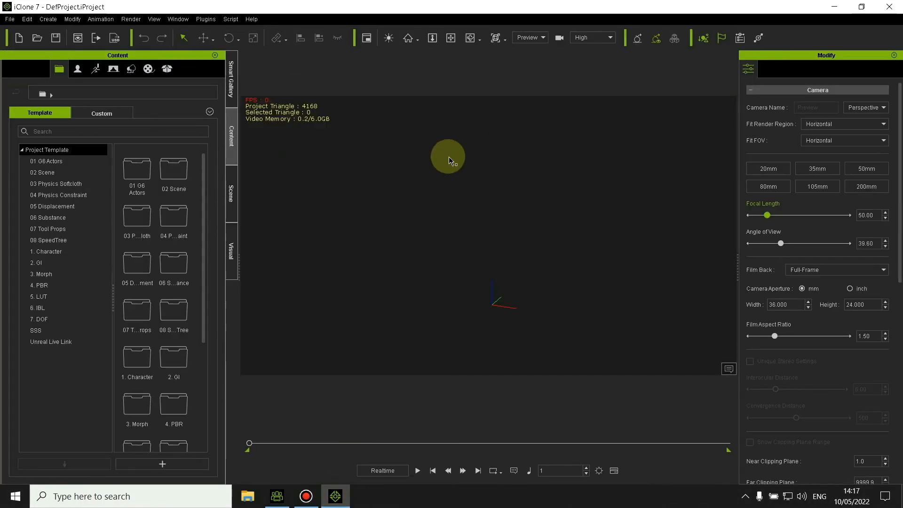
mouse_move(278, 499)
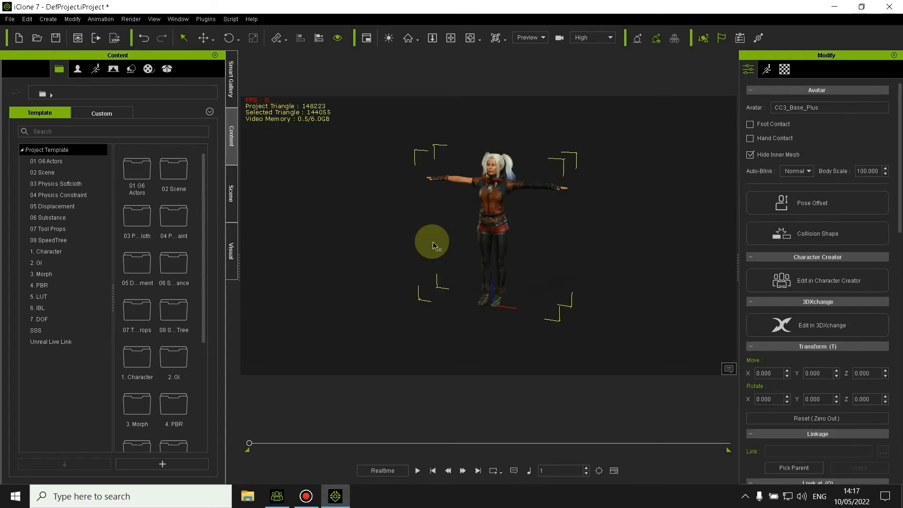
Switch back to Character Creator 3 and close it without saving the project
click(287, 497)
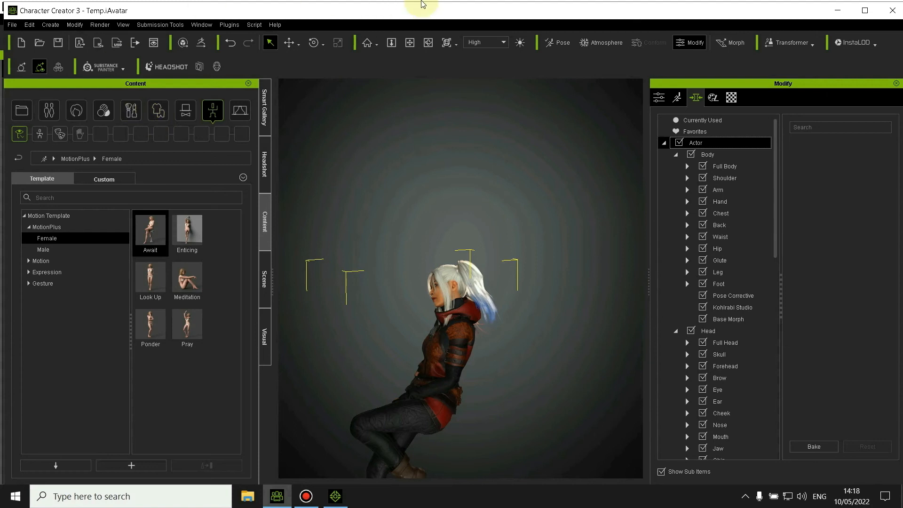
click(890, 13)
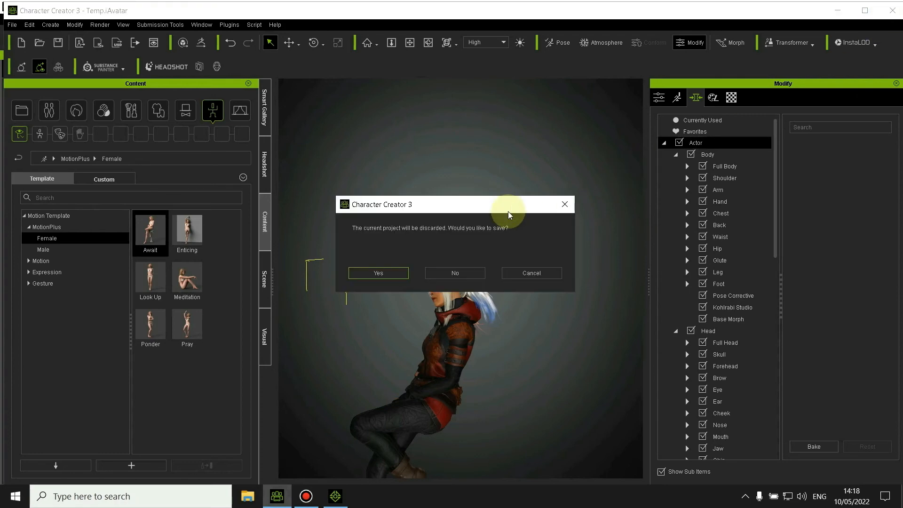
click(467, 276)
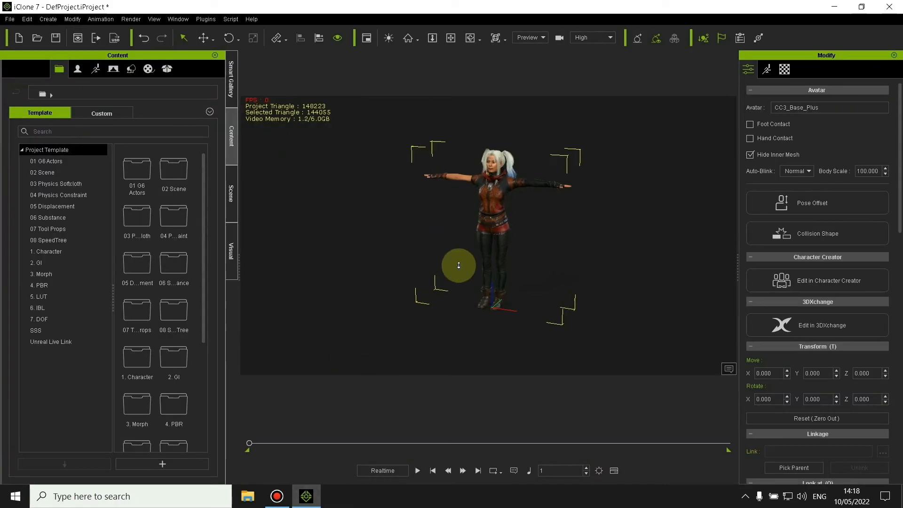
Examine the transferred character in iClone up close, with the head, arms and torso centred in the viewport
scroll(529, 218, up, 1)
scroll(526, 215, down, 4)
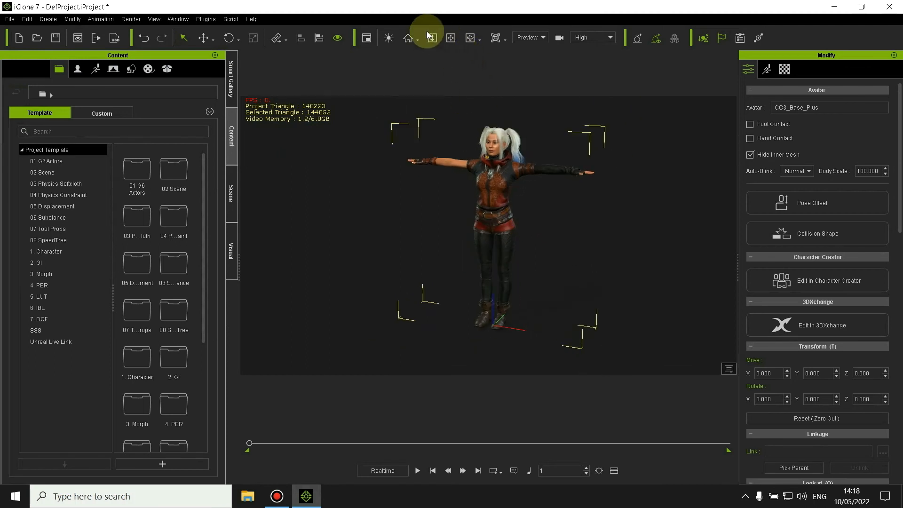
click(450, 38)
drag(478, 125, 453, 248)
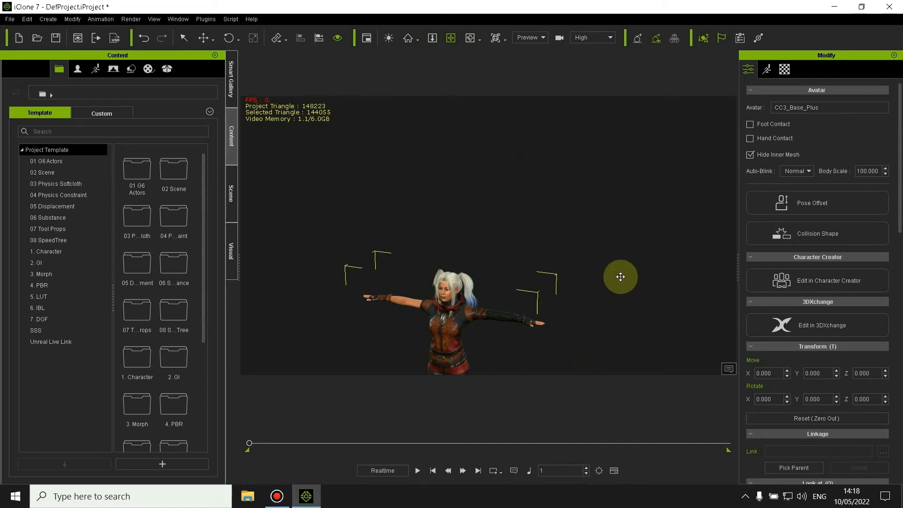
scroll(574, 209, up, 2)
scroll(493, 143, up, 1)
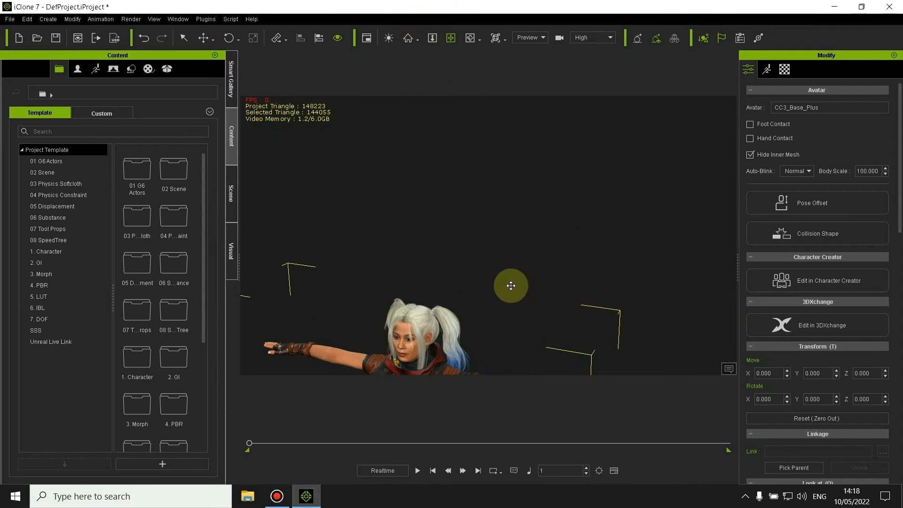
drag(510, 286, 535, 172)
drag(522, 225, 522, 199)
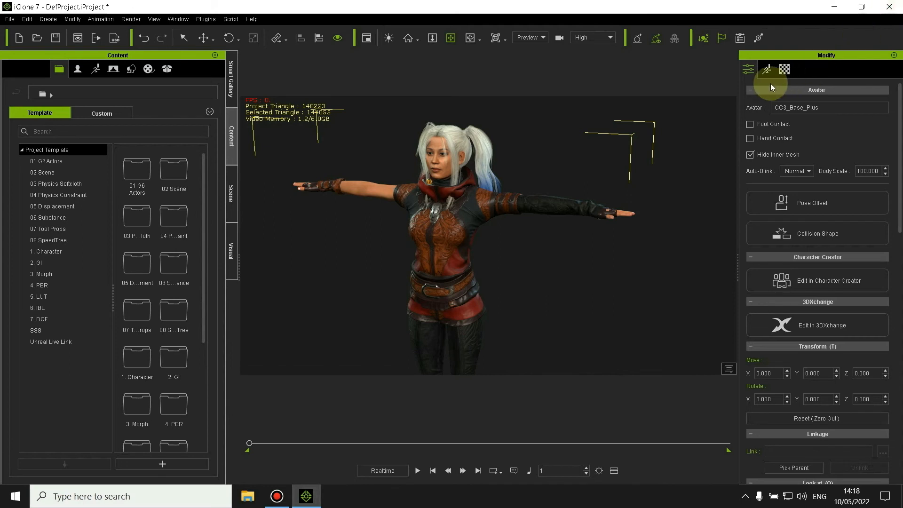
Record the male 01_Fight idle motion on the character with Motion Puppet, from frame 1 to about frame 337
click(763, 71)
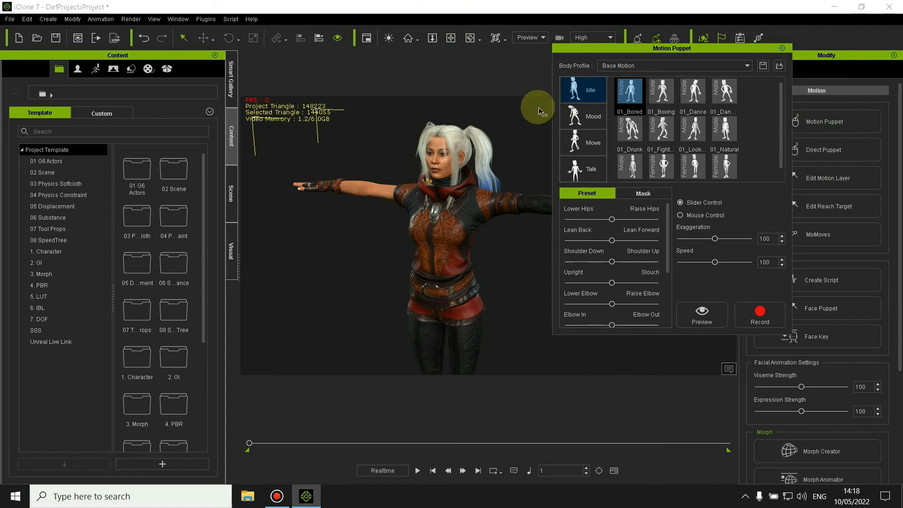
click(662, 129)
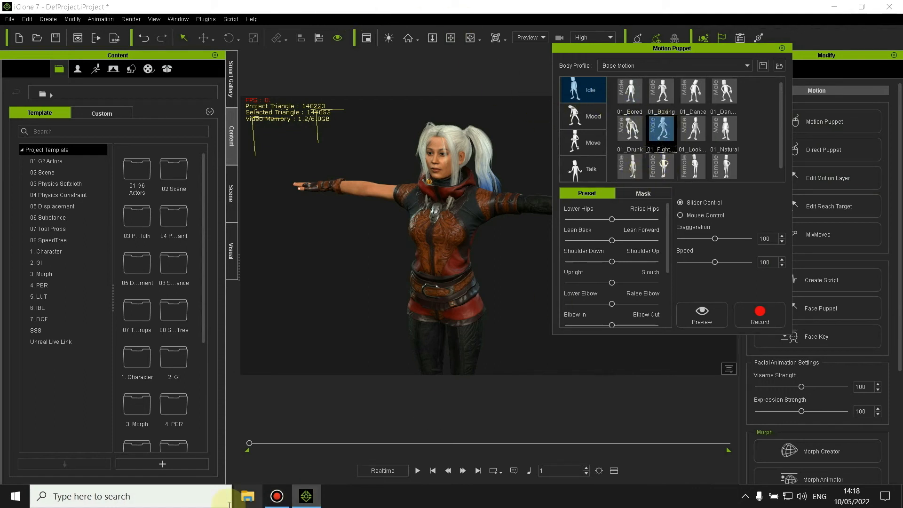
click(761, 313)
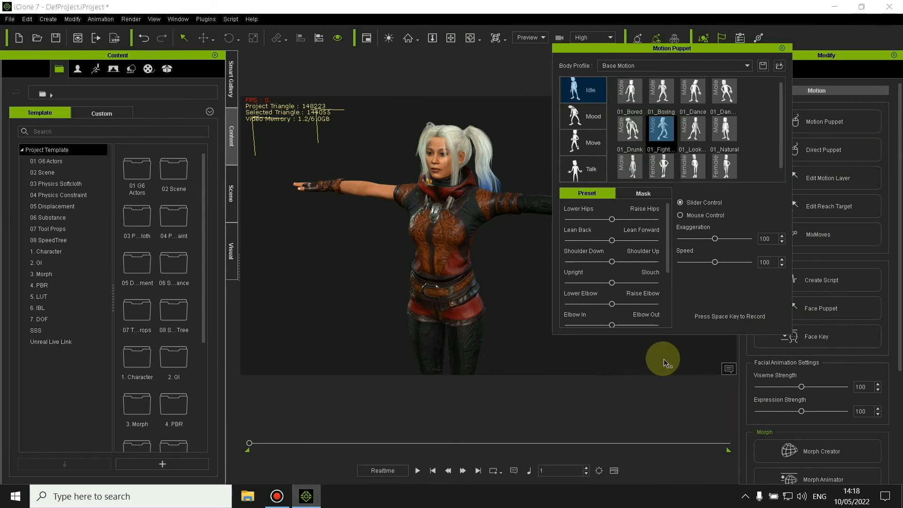
key(space)
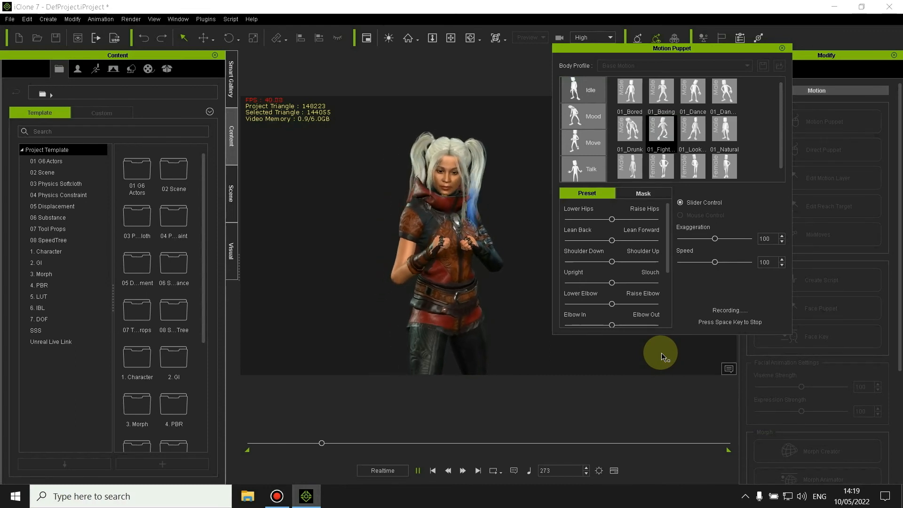
key(space)
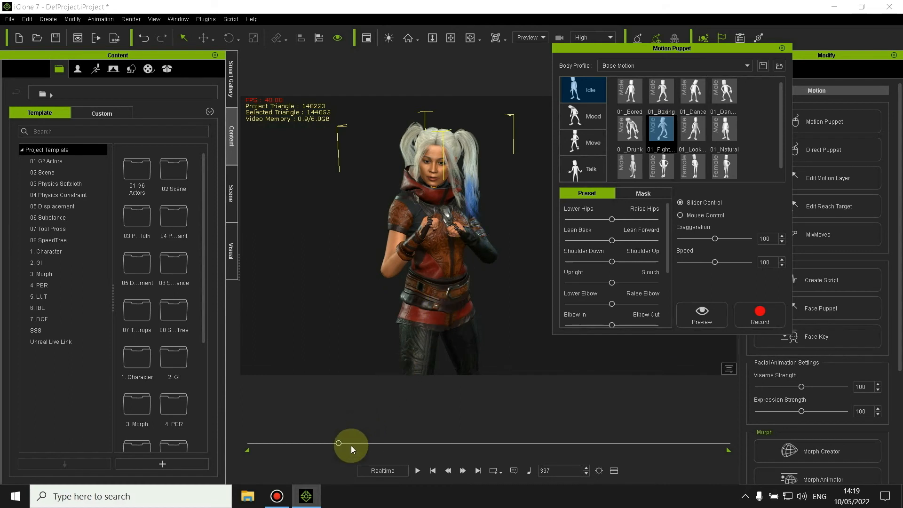
Record the male 01_Drunk idle motion on the character with Motion Puppet, from frame 280 to about frame 696
mouse_move(337, 442)
mouse_down()
mouse_move(238, 440)
mouse_move(322, 446)
mouse_up()
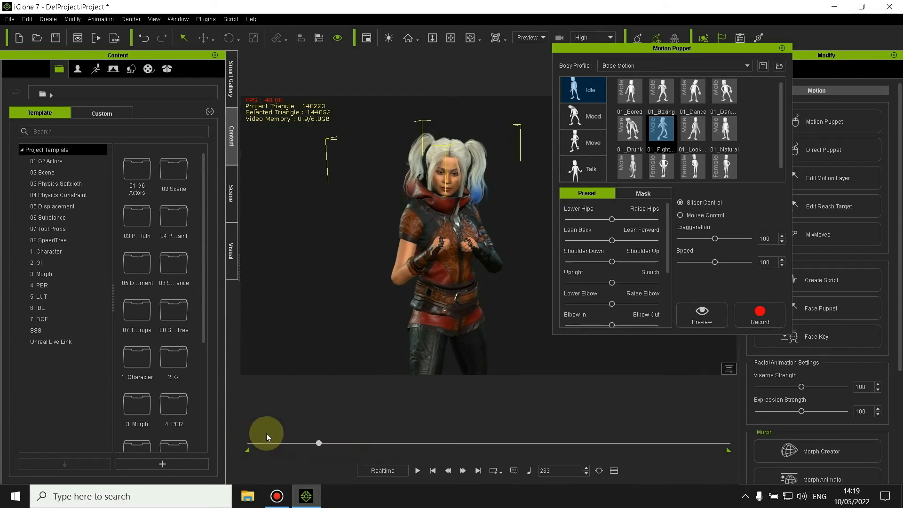
click(418, 470)
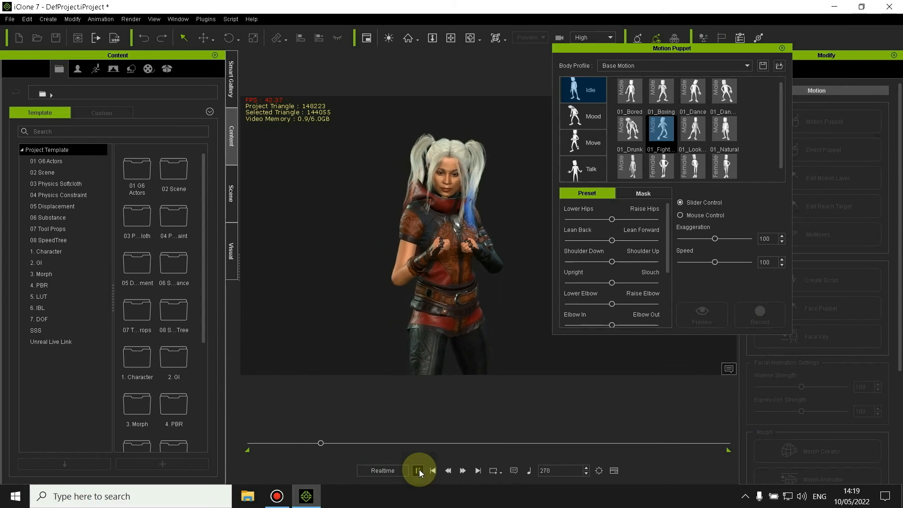
click(418, 470)
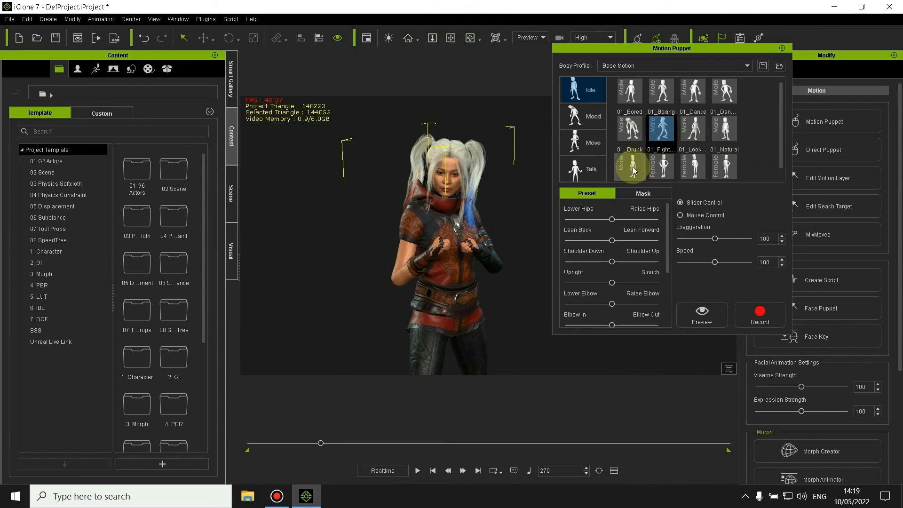
click(631, 131)
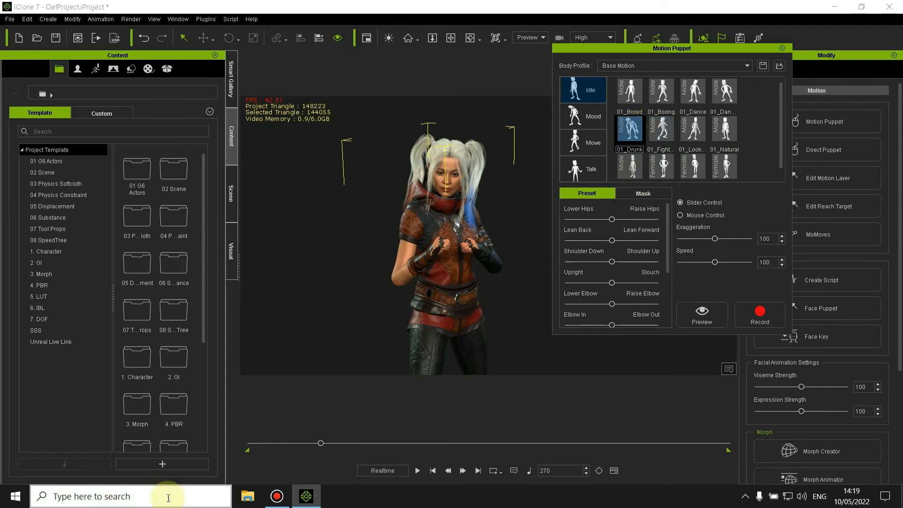
mouse_move(325, 445)
mouse_down()
mouse_move(283, 438)
mouse_move(391, 436)
mouse_move(325, 444)
mouse_up()
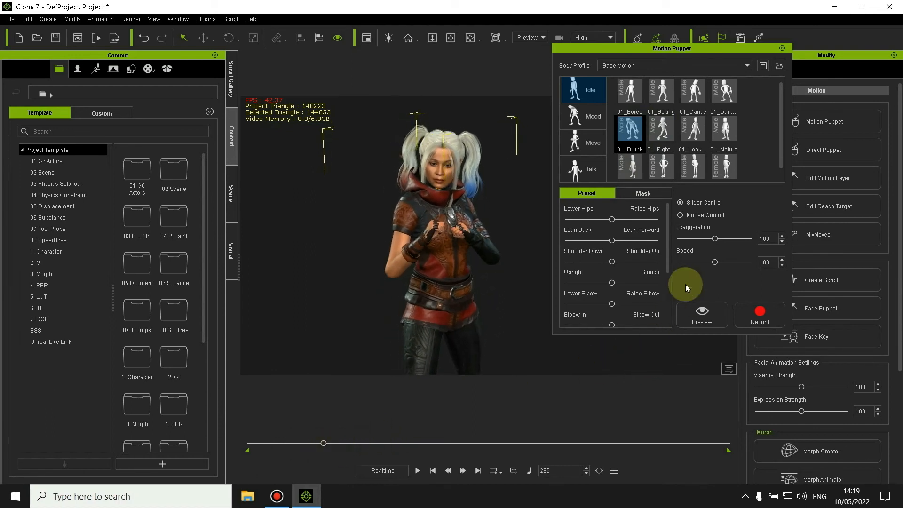
click(767, 309)
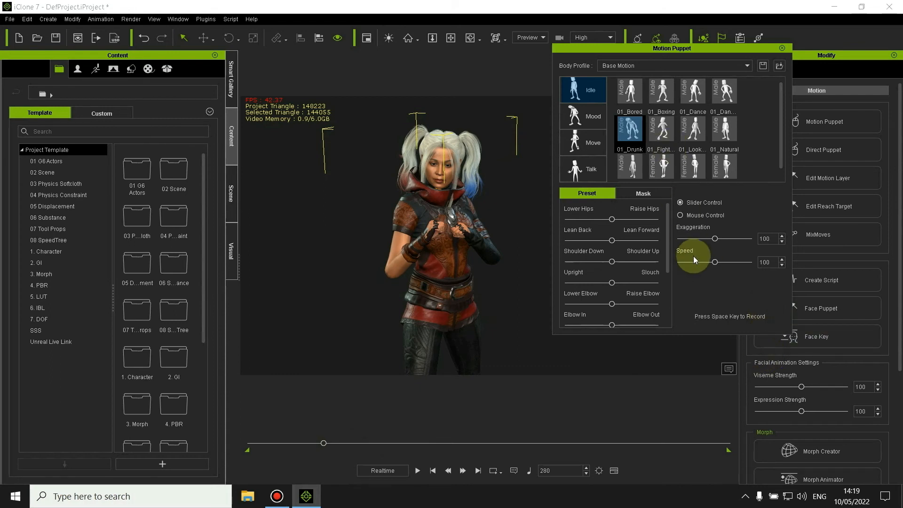
key(space)
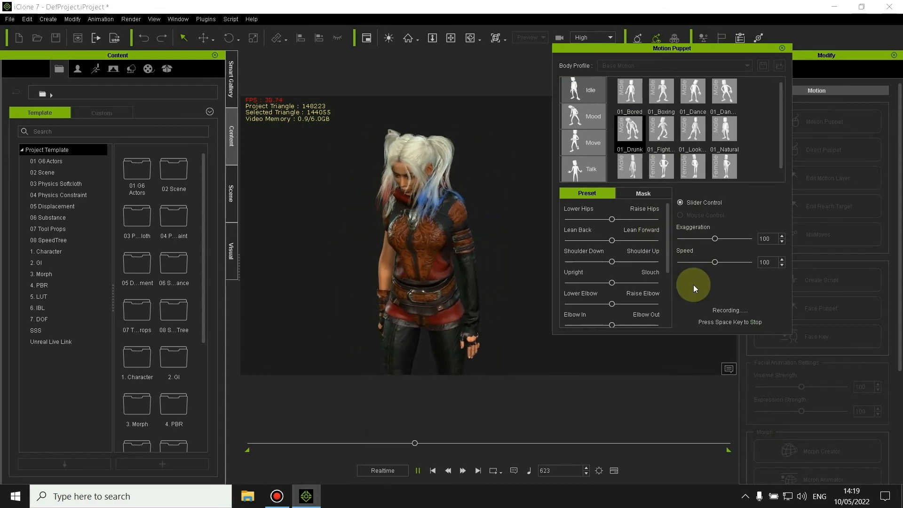
key(space)
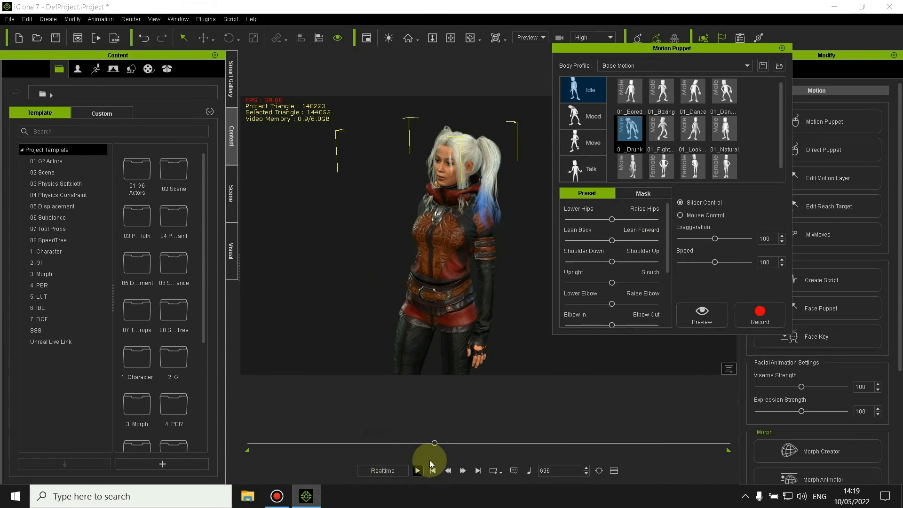
Play back the recorded motions from frame 1, close Motion Puppet and move to frame 1011
drag(427, 445, 244, 458)
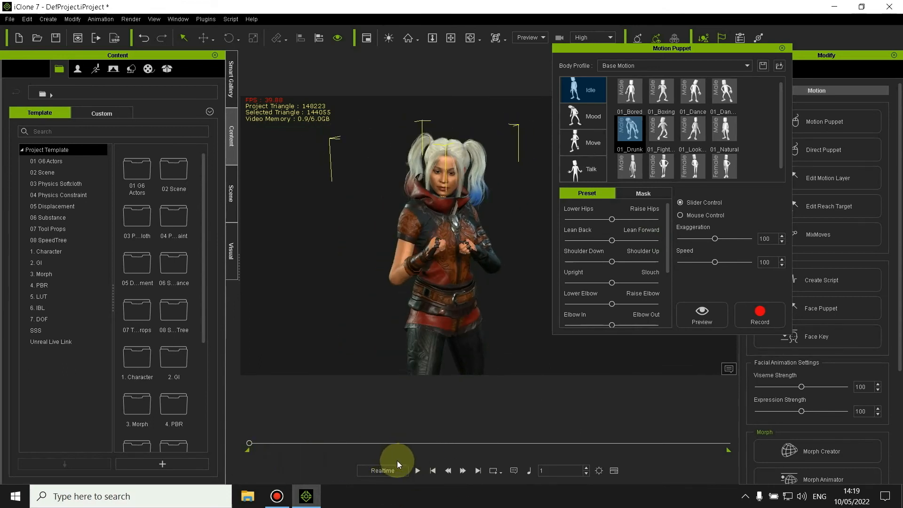
click(417, 470)
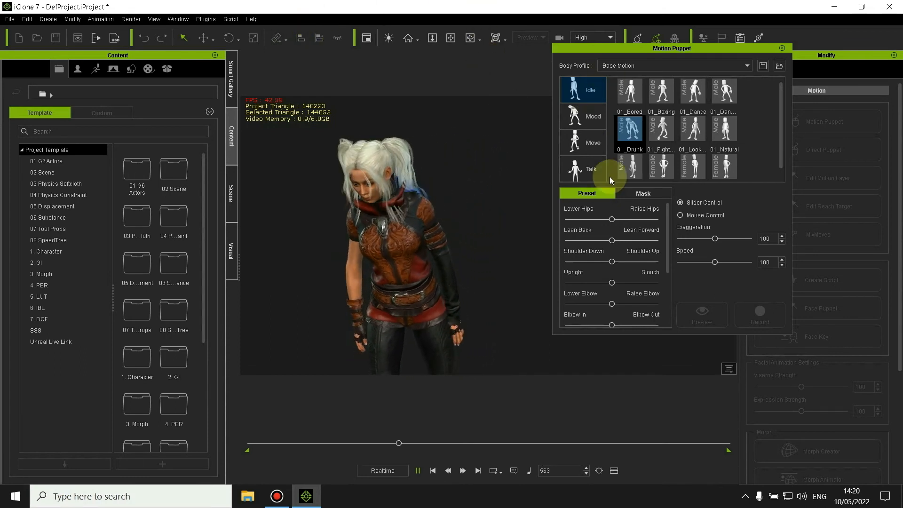
click(642, 193)
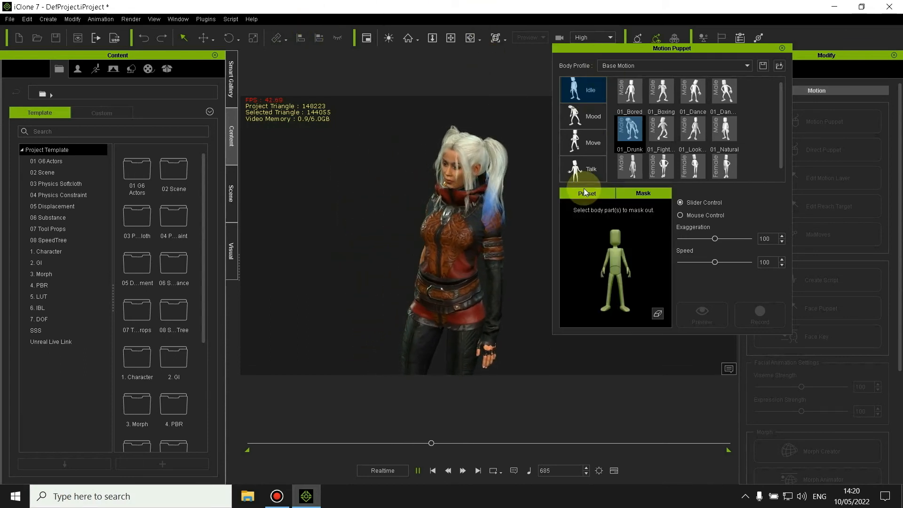
click(585, 191)
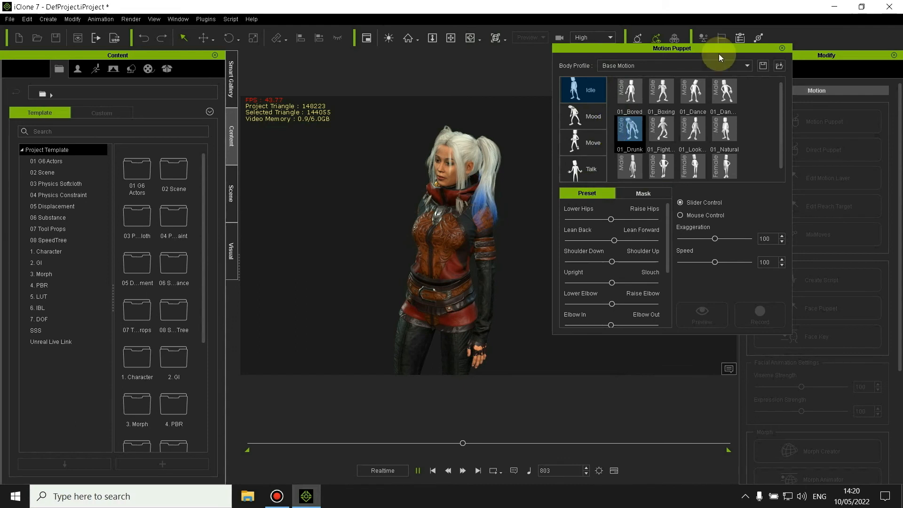
click(781, 48)
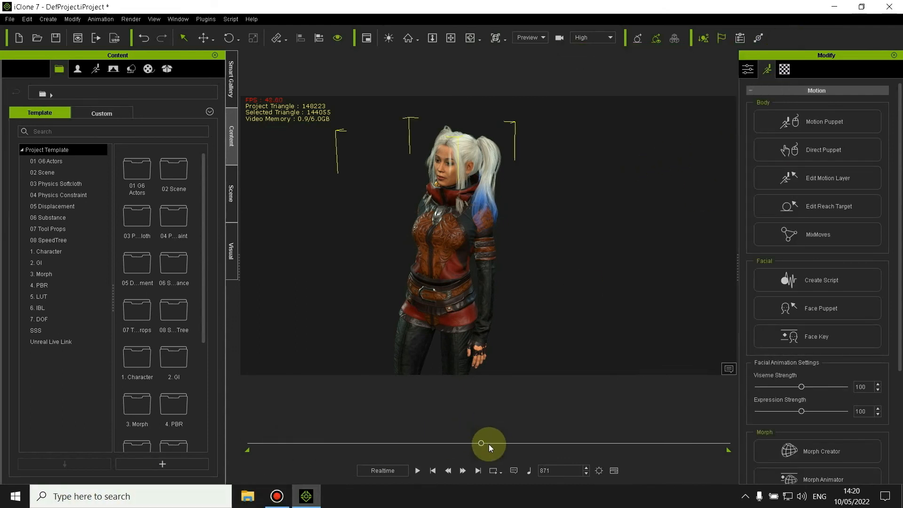
drag(489, 443, 518, 442)
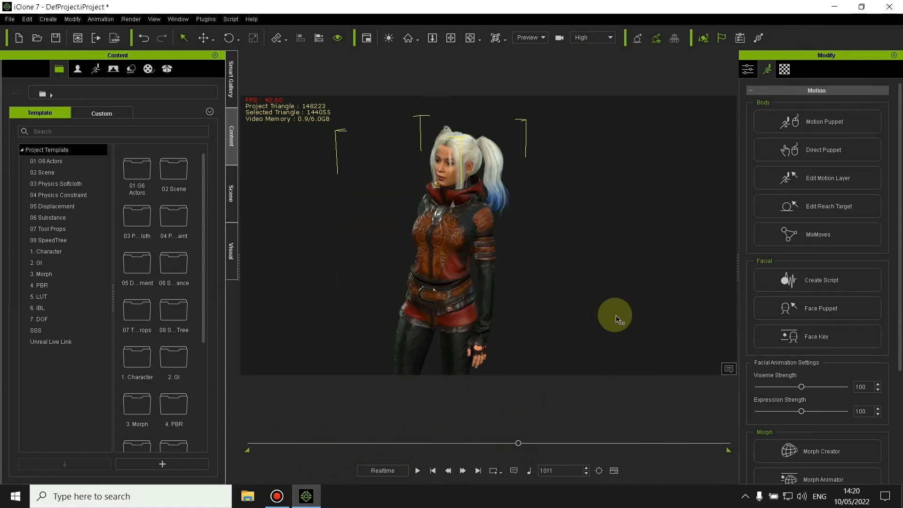
click(817, 158)
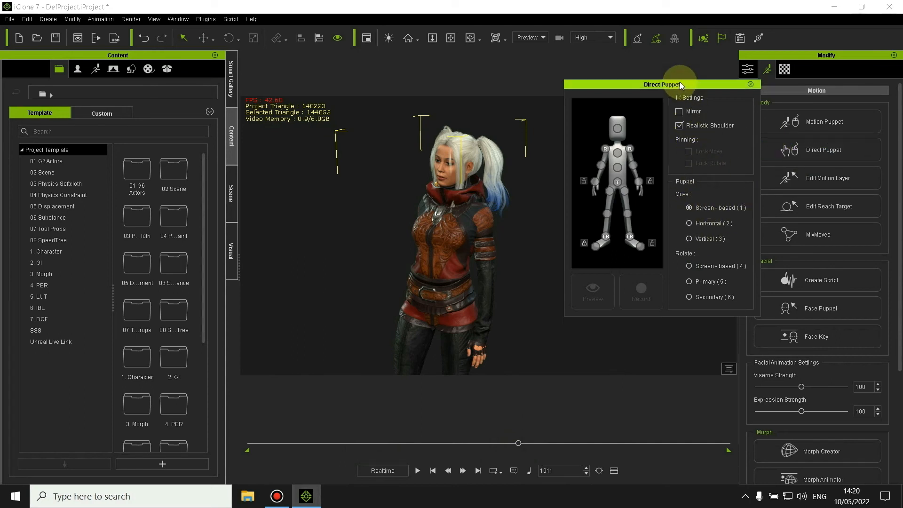
drag(677, 83, 543, 126)
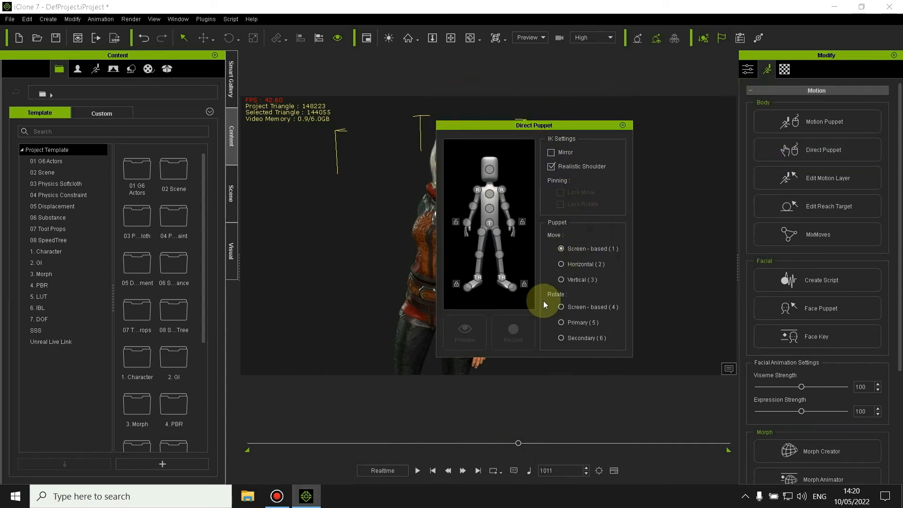
click(621, 125)
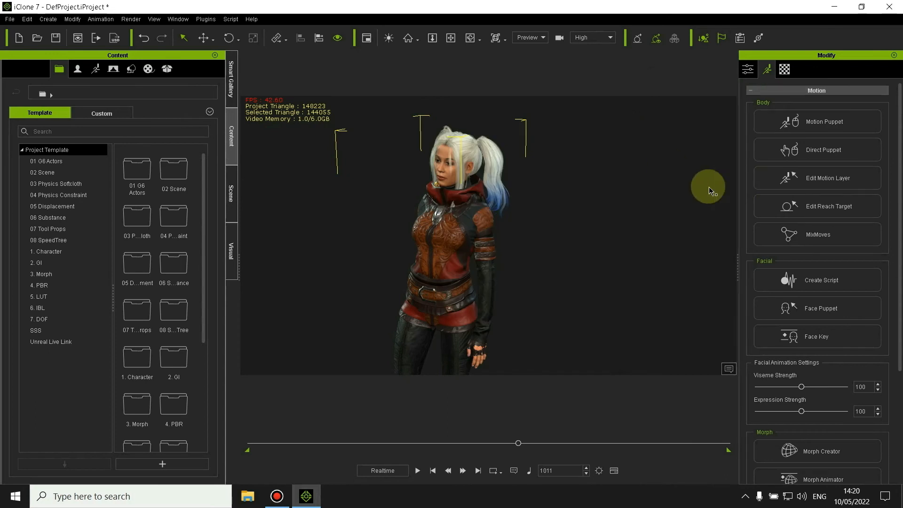
Open Edit Motion Layer in IK mode, select the two spine controls and the hip control, and shift them slightly sideways at frame 1011
click(831, 180)
drag(618, 97, 603, 75)
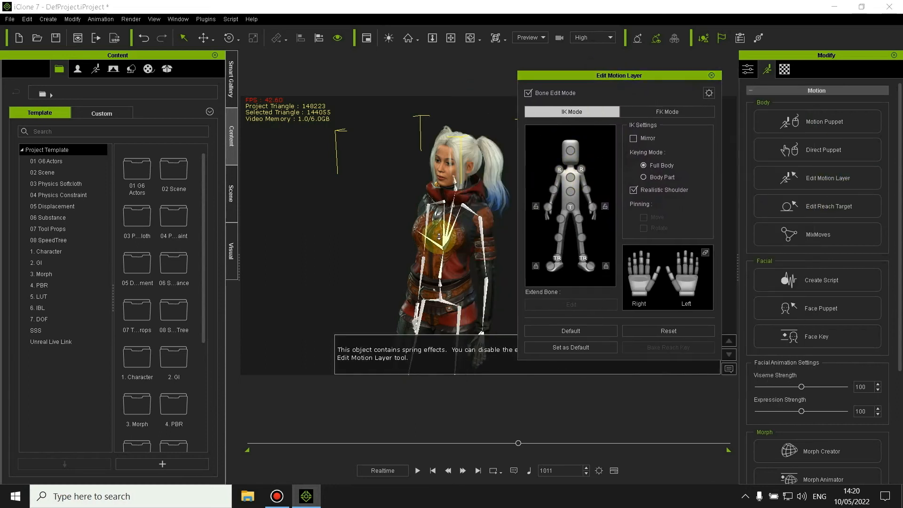
scroll(439, 211, down, 3)
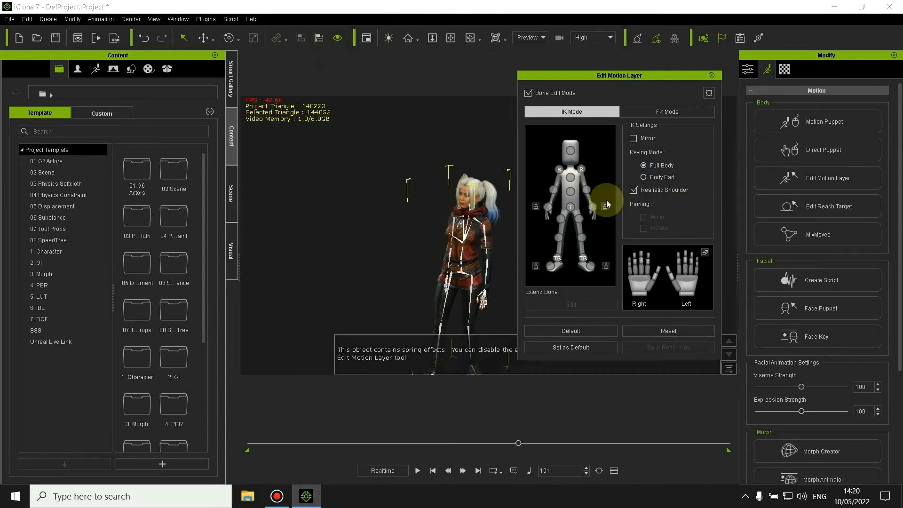
click(568, 179)
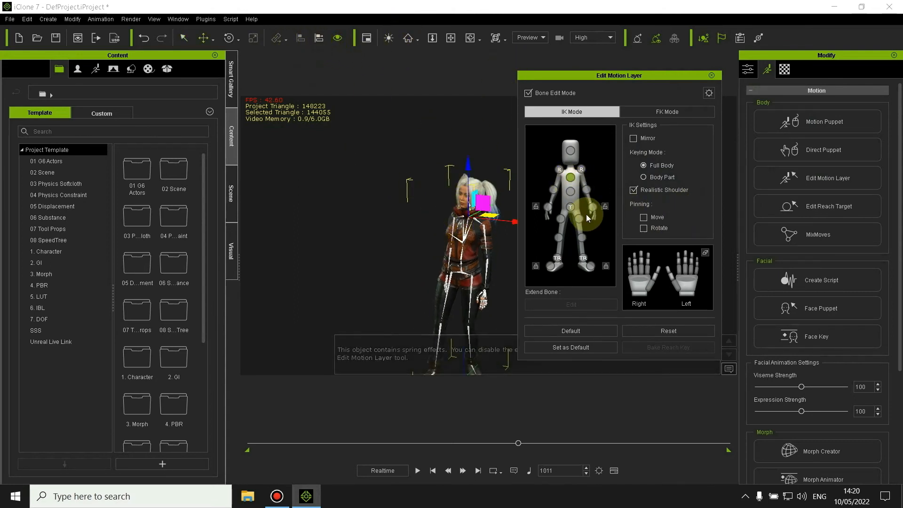
click(570, 191)
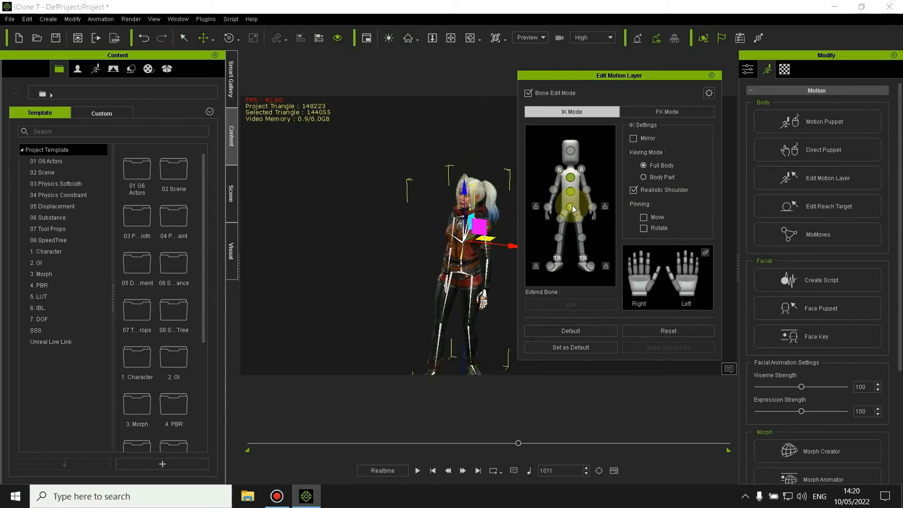
double_click(469, 206)
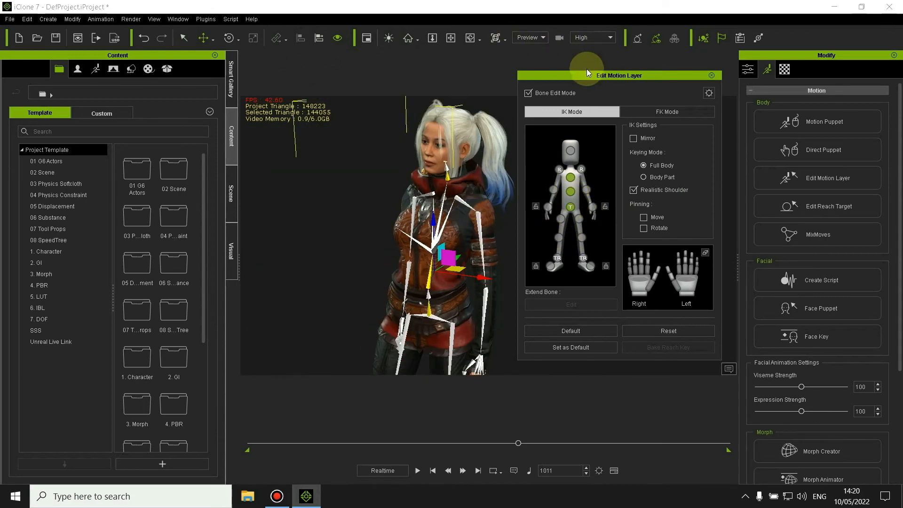
drag(587, 70, 745, 101)
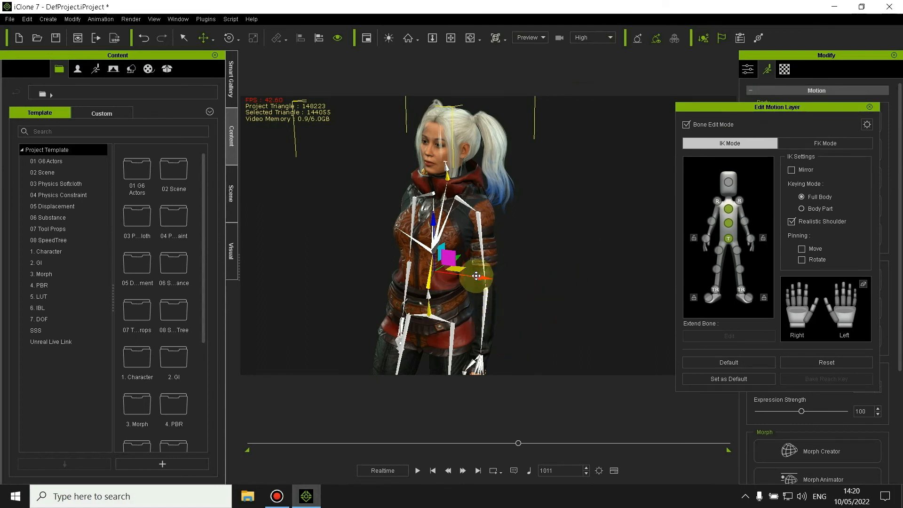
drag(476, 276, 480, 295)
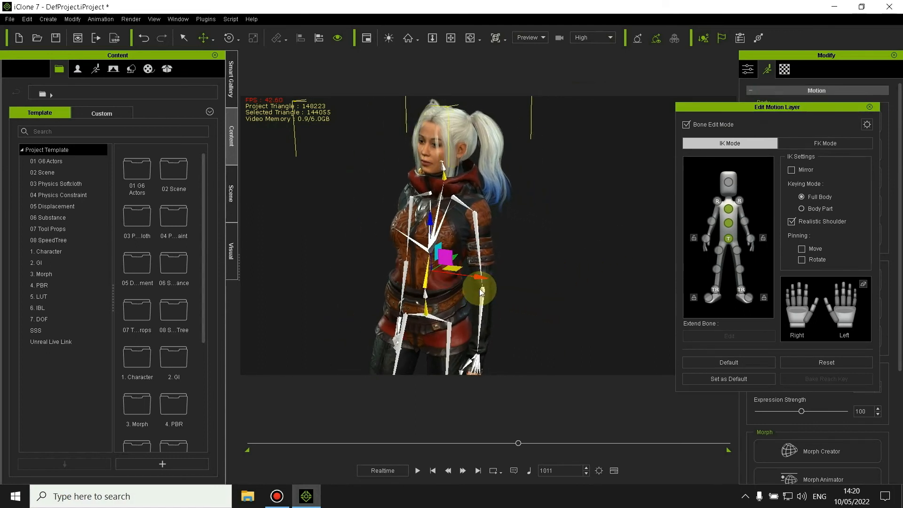
Rotate the selected torso controls at frame 1011 so the character faces the camera and leans strongly toward her right side
click(420, 220)
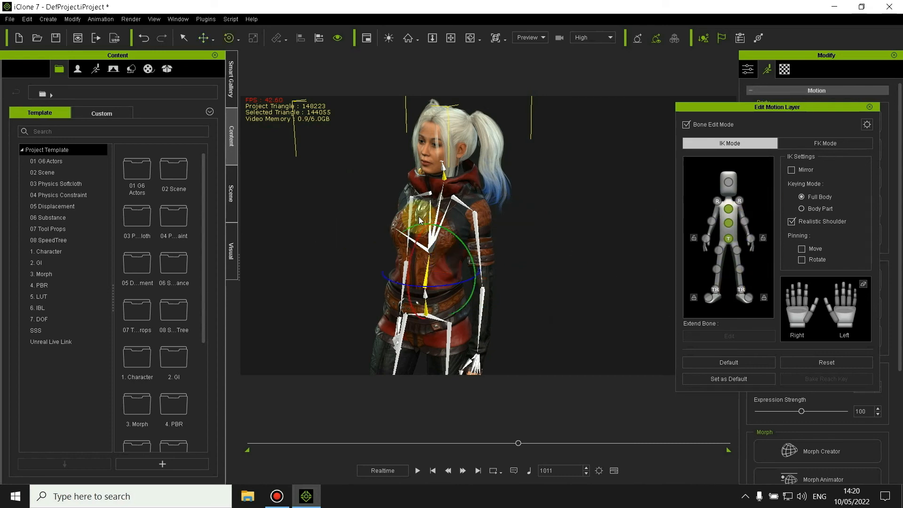
drag(420, 220, 489, 256)
click(439, 285)
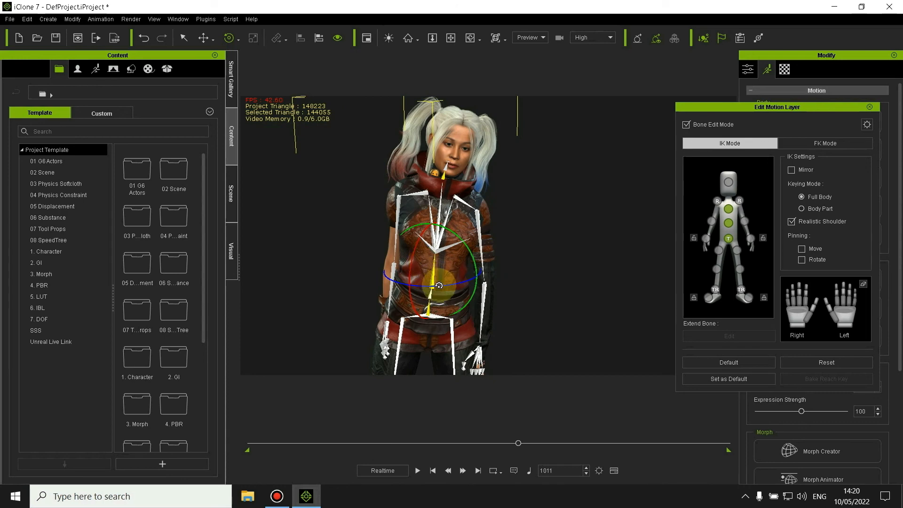
drag(438, 285, 464, 287)
scroll(447, 239, down, 6)
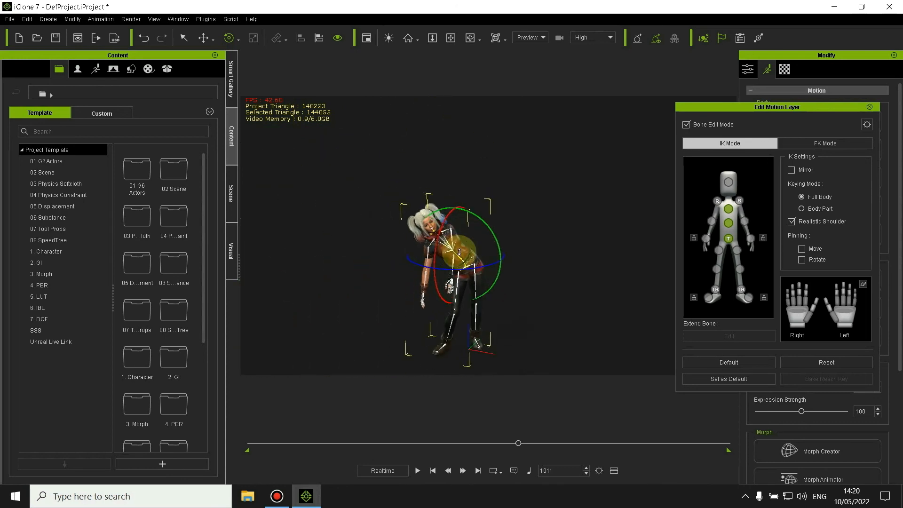
scroll(459, 252, up, 5)
At frame 692, select the right shoulder, elbow and hand controls and rotate the right arm outward to slightly above horizontal
click(697, 228)
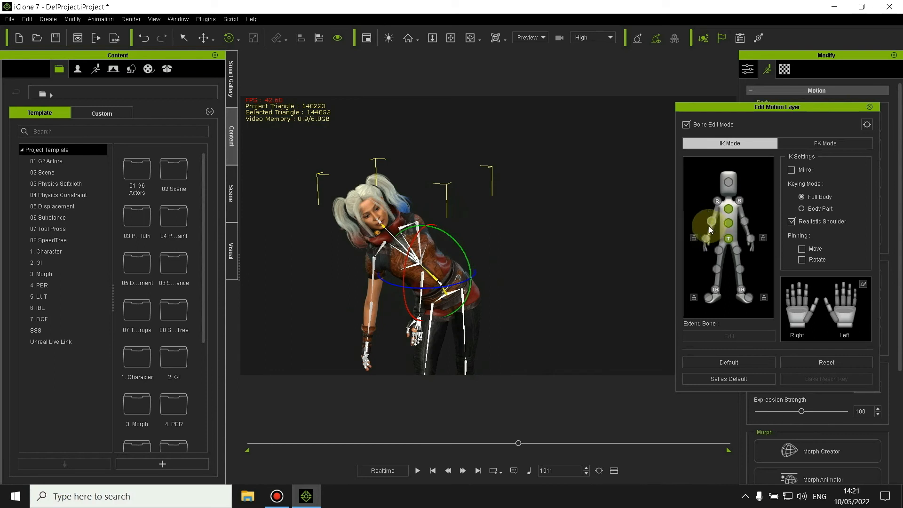
click(445, 412)
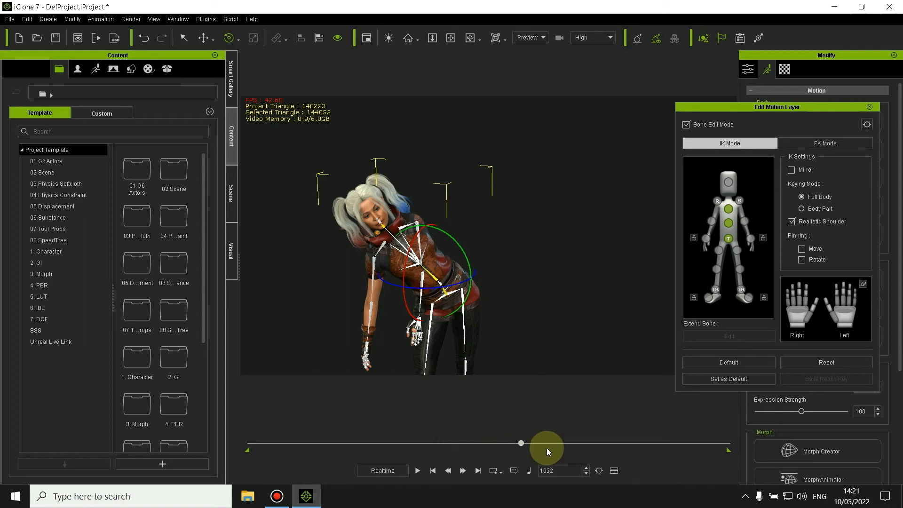
drag(547, 445, 434, 448)
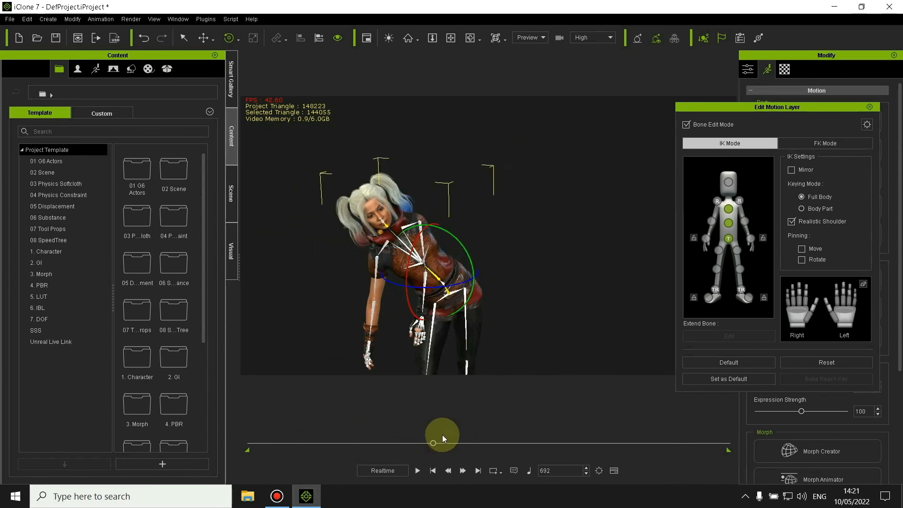
click(711, 222)
drag(341, 296, 359, 263)
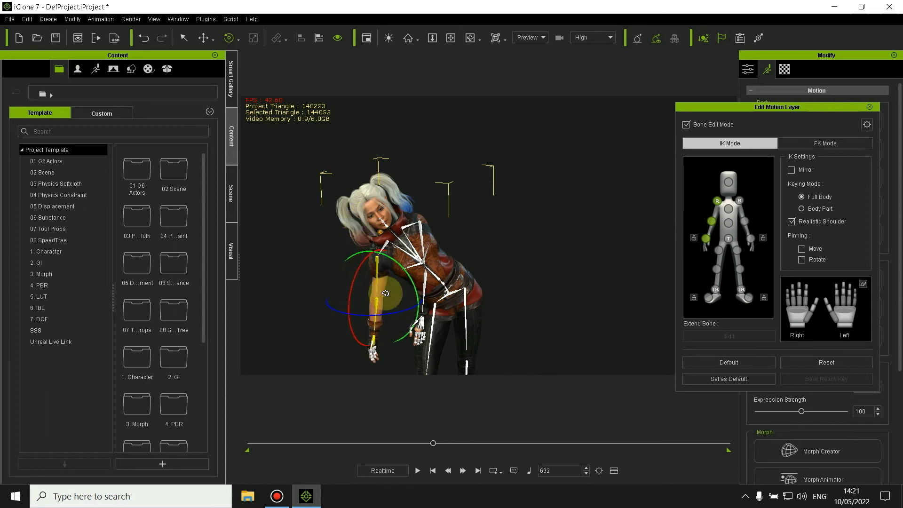
drag(414, 294, 313, 232)
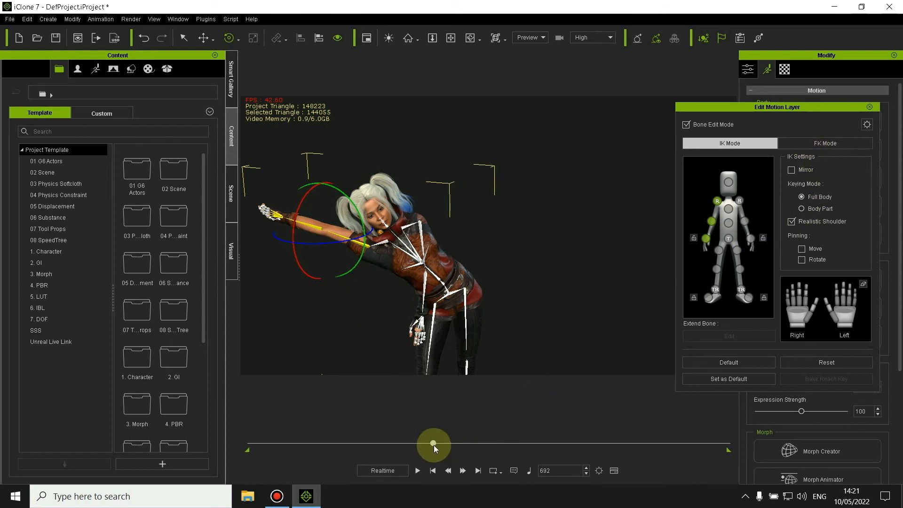
At frame 790, select the left shoulder, elbow and hand controls and rotate the left arm up above the head
drag(434, 445, 460, 445)
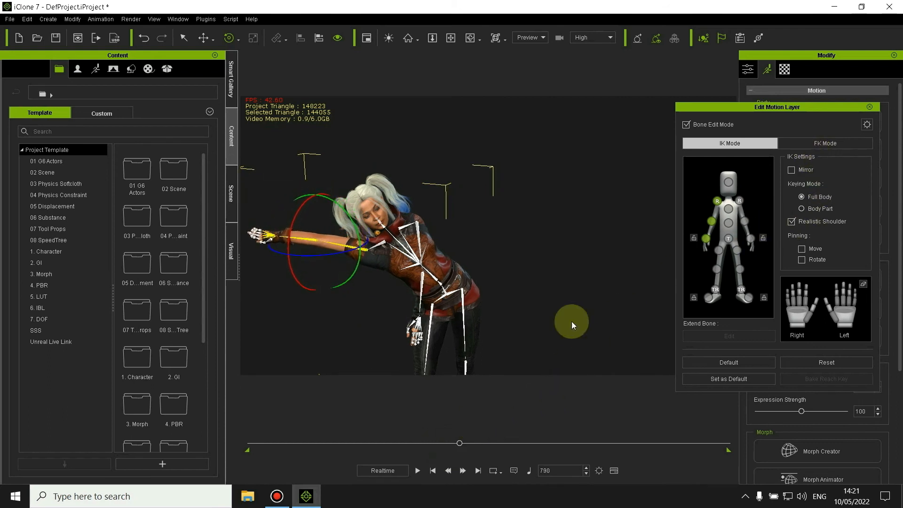
click(739, 205)
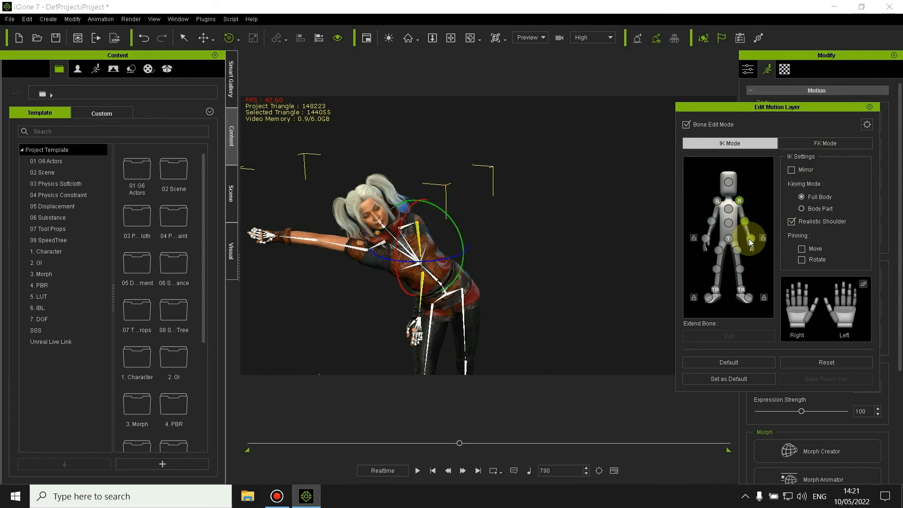
drag(450, 308, 510, 207)
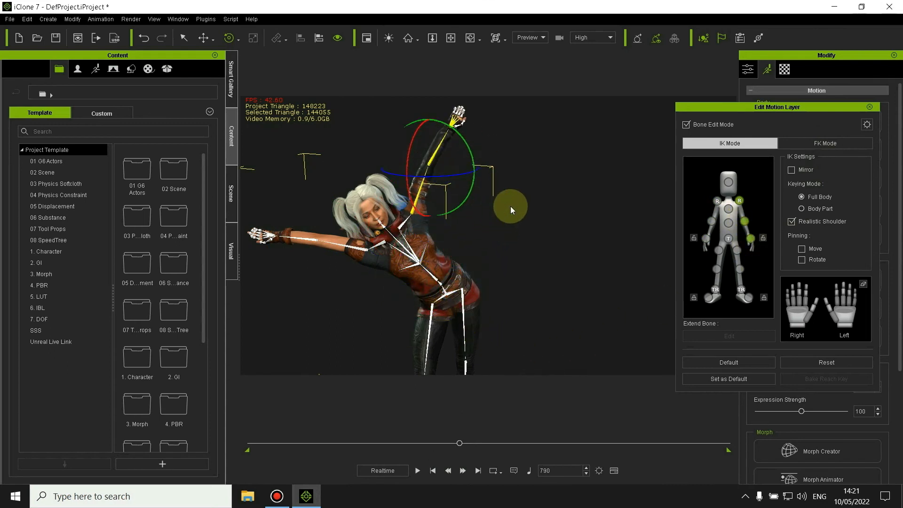
At frame 868, select the right thigh, knee and foot controls and rotate the right leg up off the ground
scroll(467, 271, down, 3)
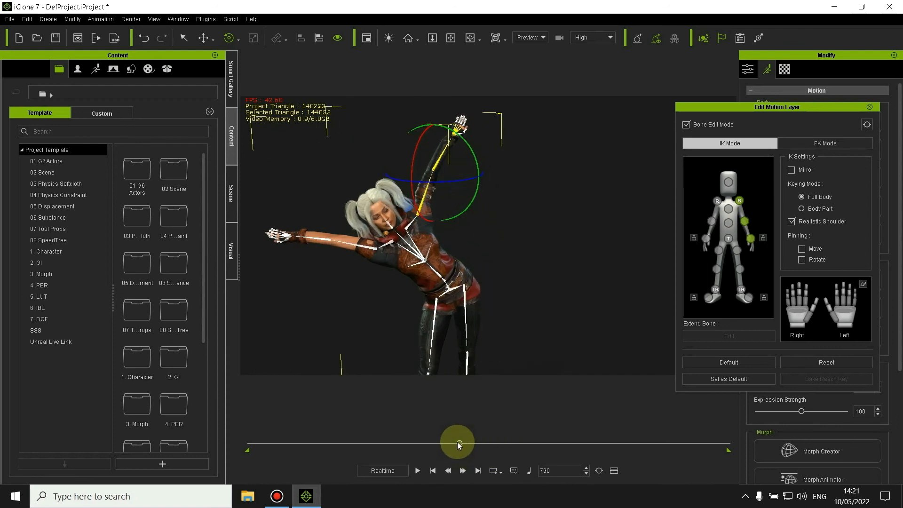
drag(459, 443, 480, 443)
click(719, 250)
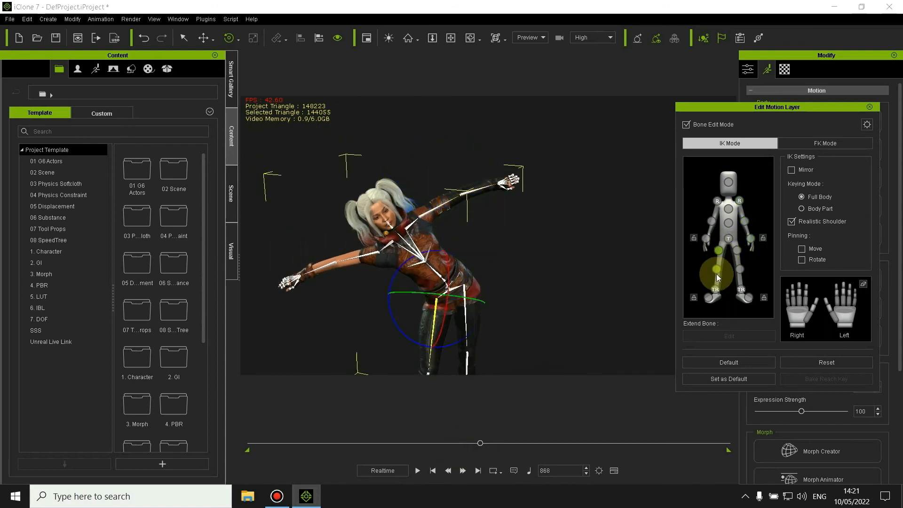
scroll(429, 310, down, 5)
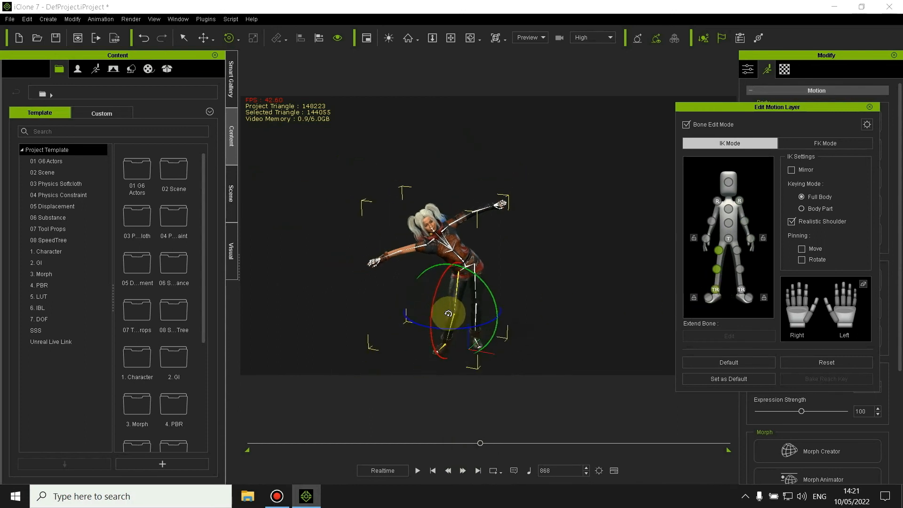
drag(432, 298, 477, 277)
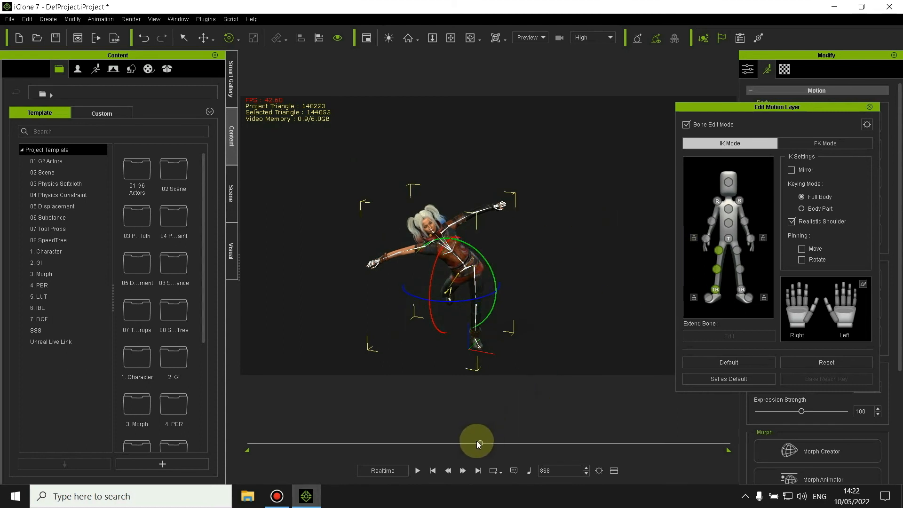
At frame 935, select the left thigh, knee and foot controls and rotate the left leg
drag(480, 443, 498, 443)
click(812, 258)
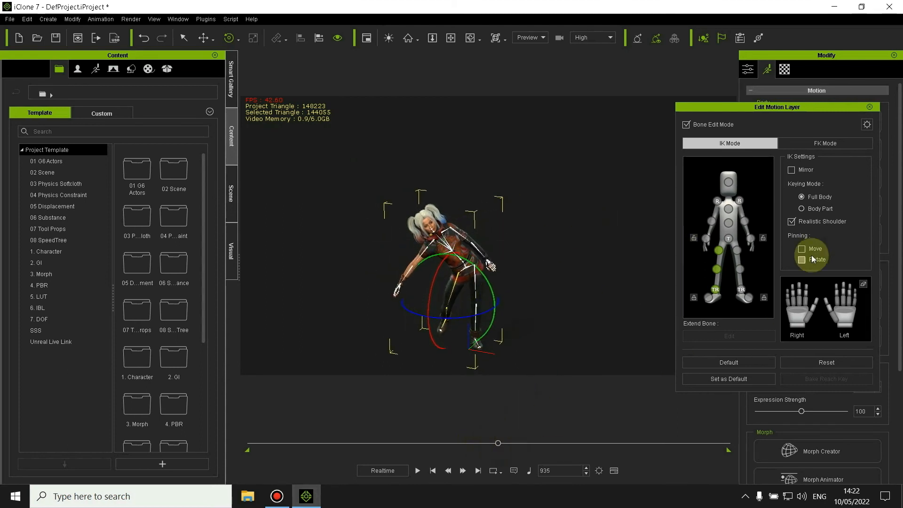
click(741, 270)
click(743, 289)
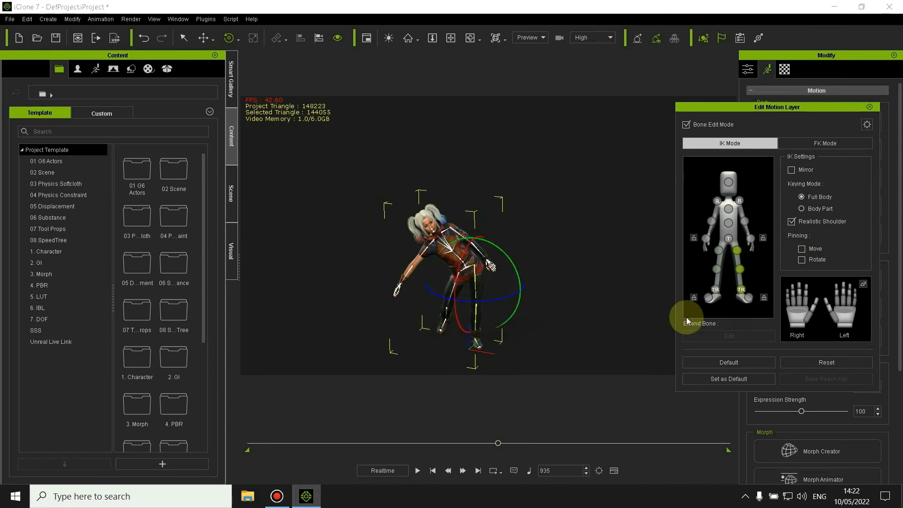
drag(457, 337, 492, 317)
Play the edited animation from the start and scrub through the timeline to frame 1741 to review the motion
drag(499, 444, 244, 452)
click(417, 471)
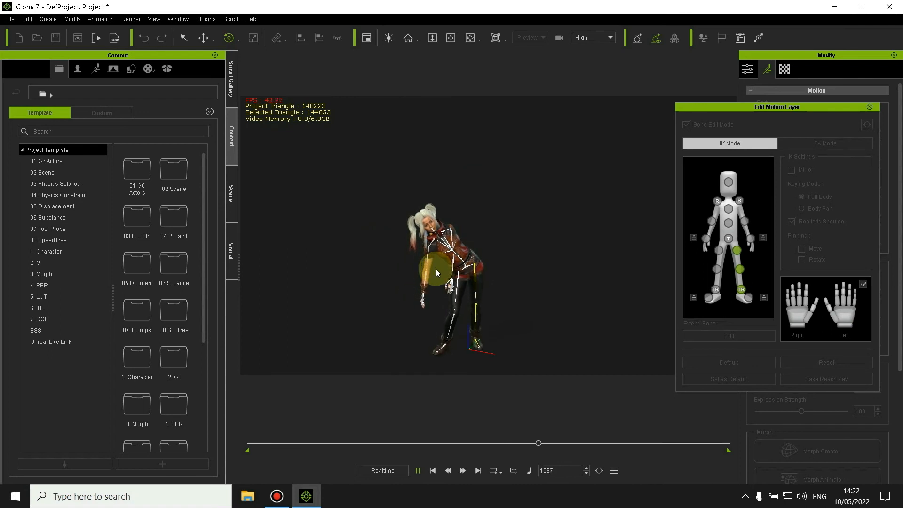
drag(563, 444, 685, 452)
drag(423, 450, 601, 445)
drag(373, 423, 568, 425)
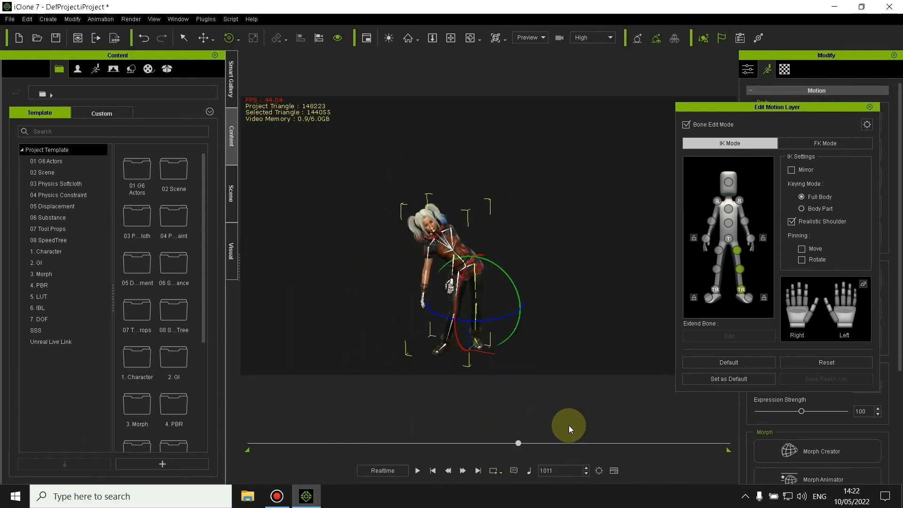
drag(642, 422, 664, 422)
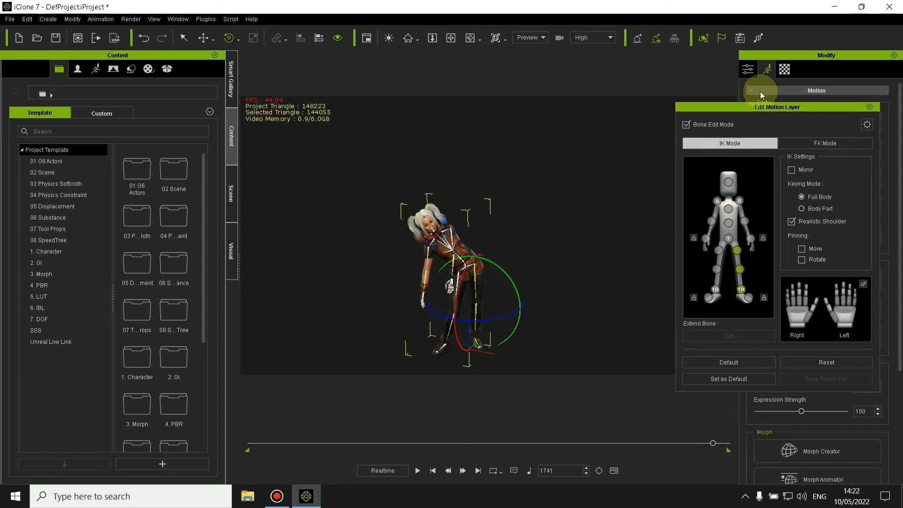
Close Edit Motion Layer and return the playhead to frame 1
drag(772, 106, 625, 119)
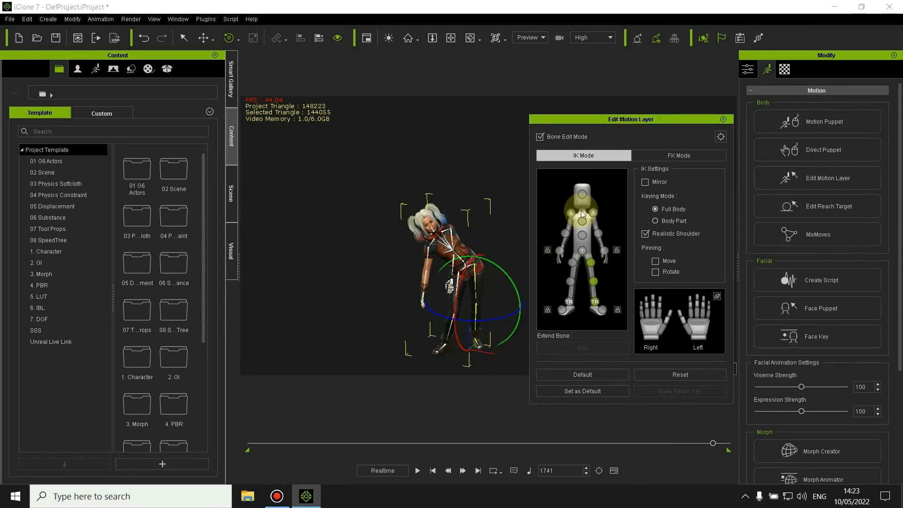
click(723, 119)
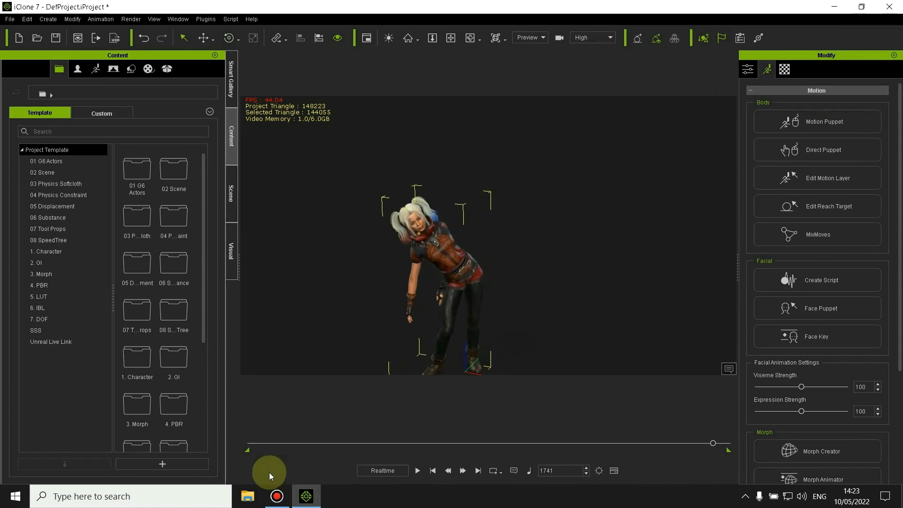
drag(703, 447, 250, 442)
drag(304, 433, 192, 450)
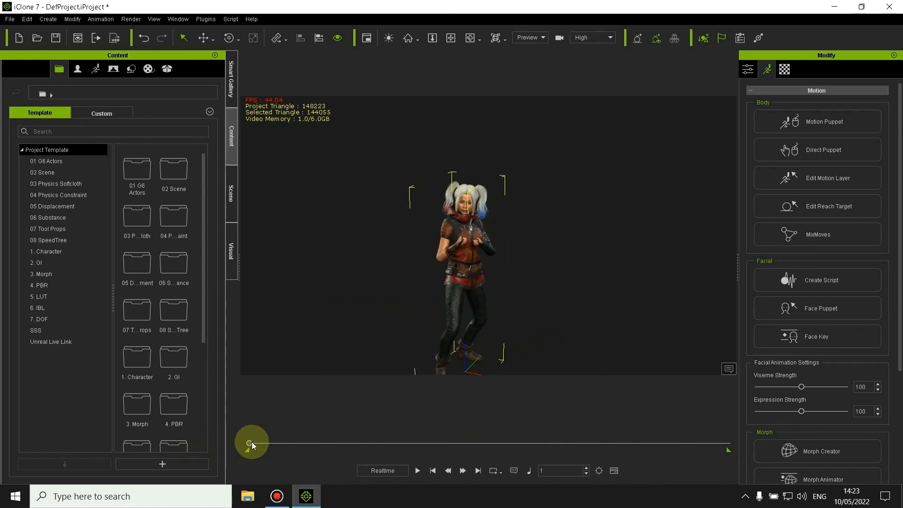
drag(252, 441, 138, 472)
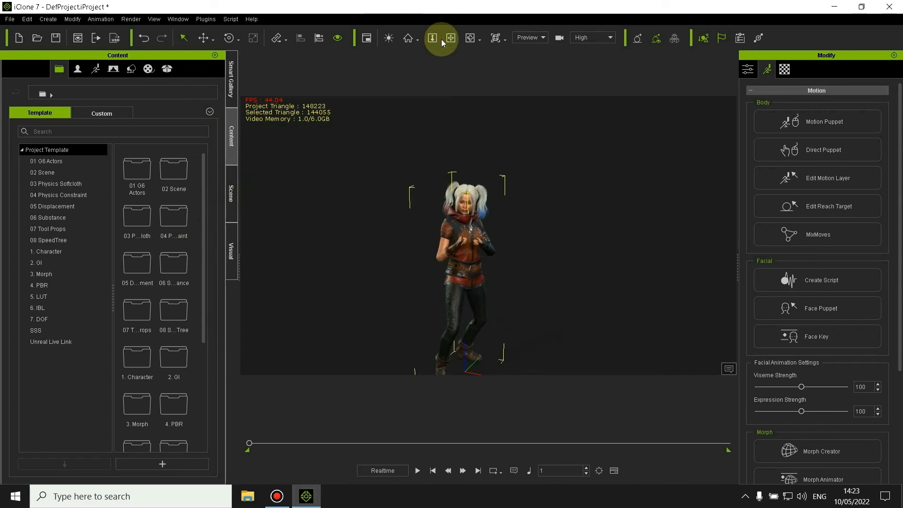
Move the pigtailed character far along the red X axis, away from the scene origin toward her right side
scroll(468, 228, down, 1)
scroll(472, 235, down, 1)
scroll(475, 246, up, 1)
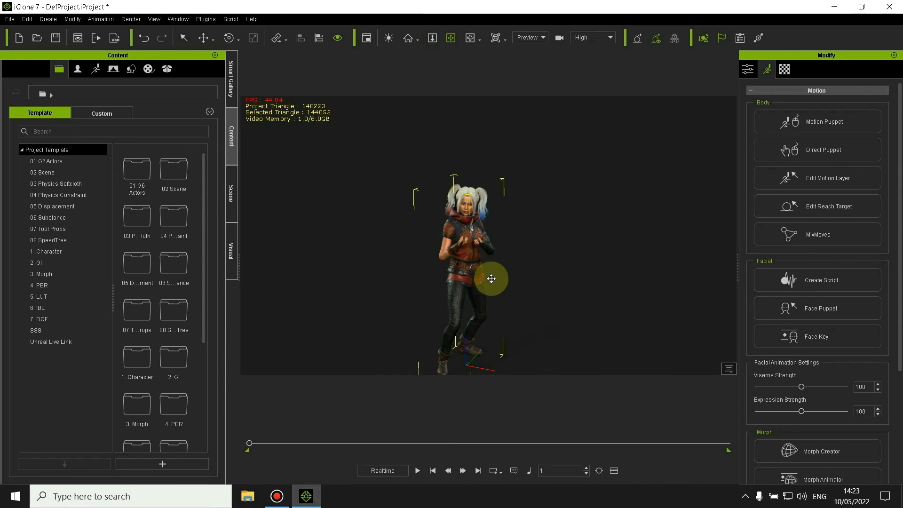
scroll(490, 284, down, 1)
scroll(488, 281, up, 1)
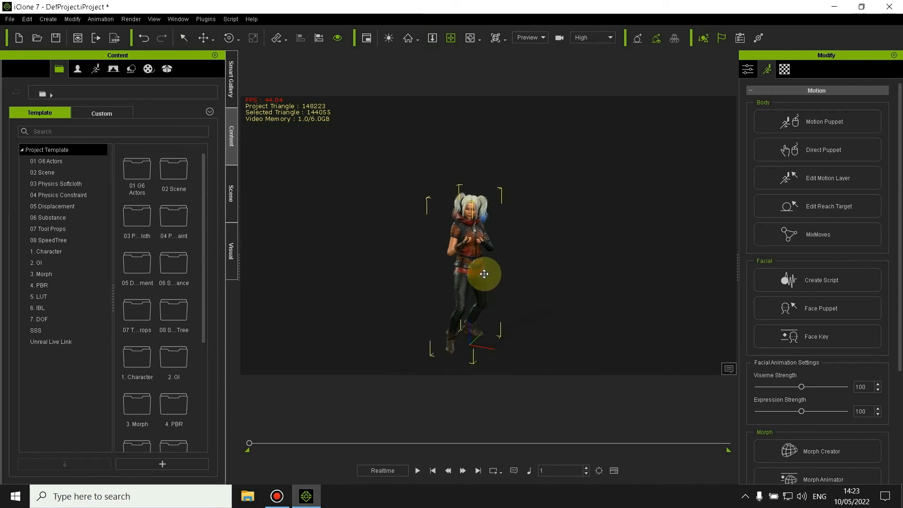
scroll(482, 271, up, 1)
scroll(485, 266, up, 1)
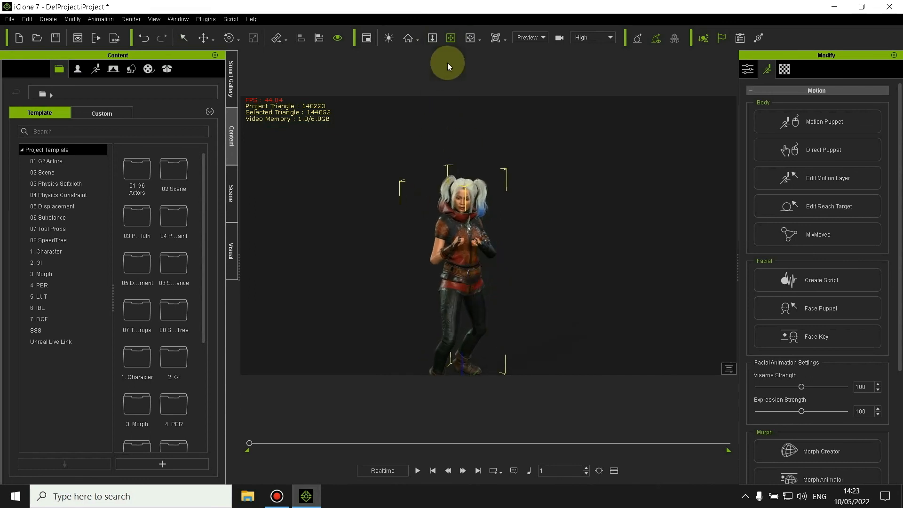
scroll(437, 131, down, 1)
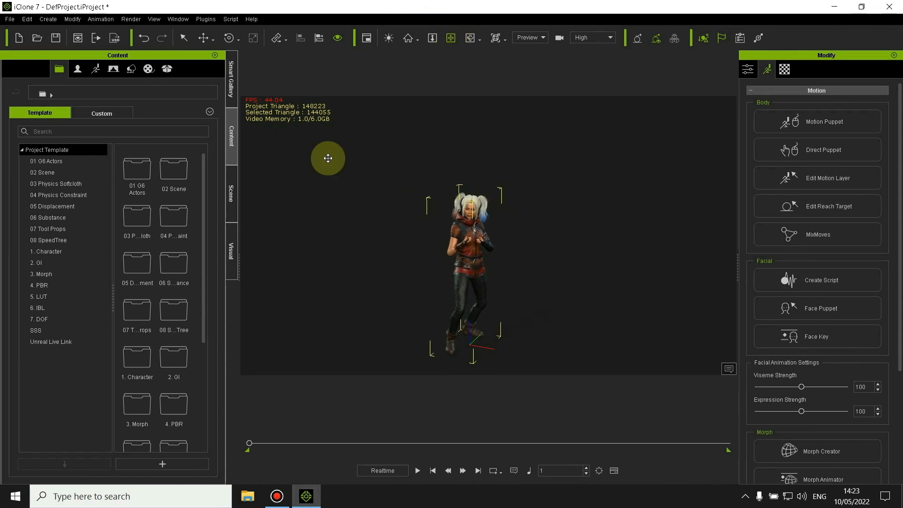
click(477, 245)
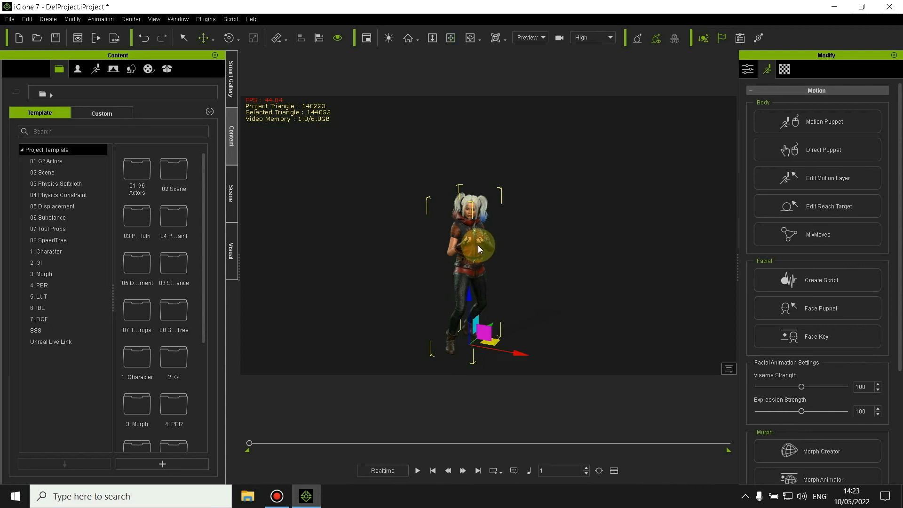
drag(522, 355, 251, 347)
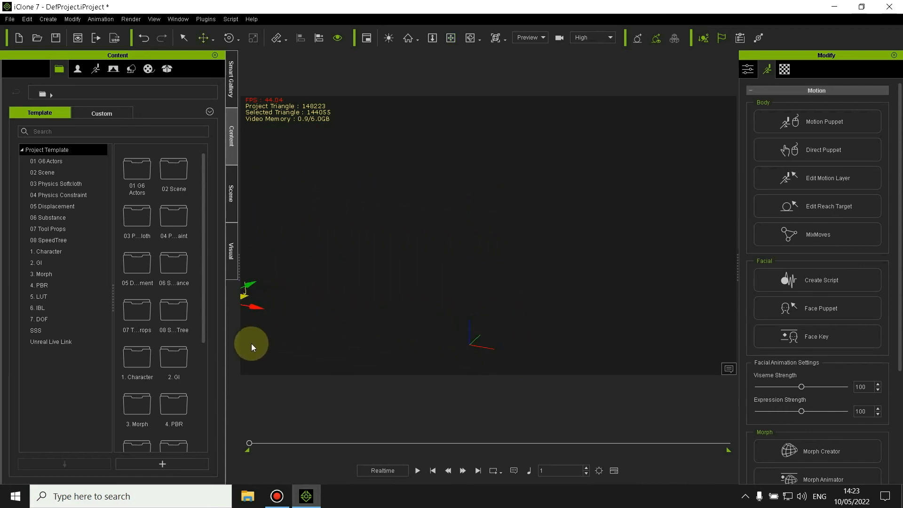
Add the Heidi avatar from the 01_G6 Character templates to the scene, behind the origin
scroll(447, 174, down, 4)
scroll(441, 181, down, 3)
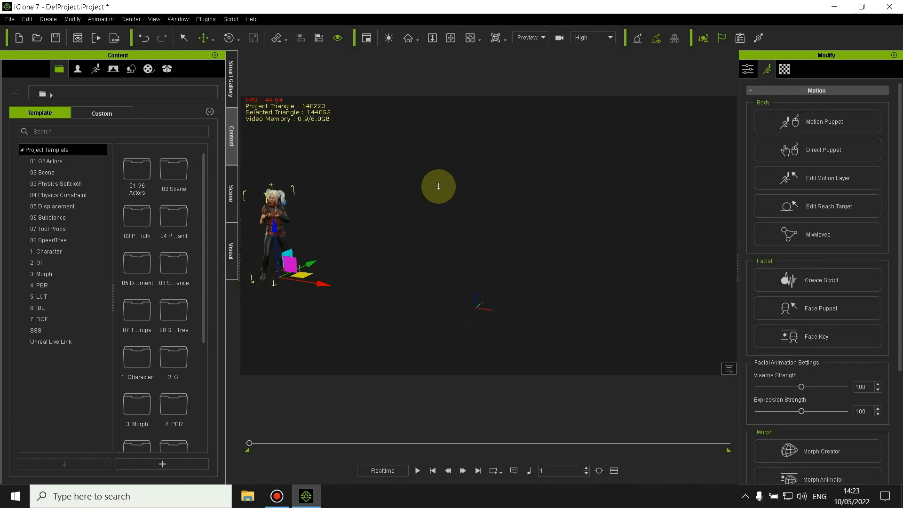
scroll(435, 186, up, 2)
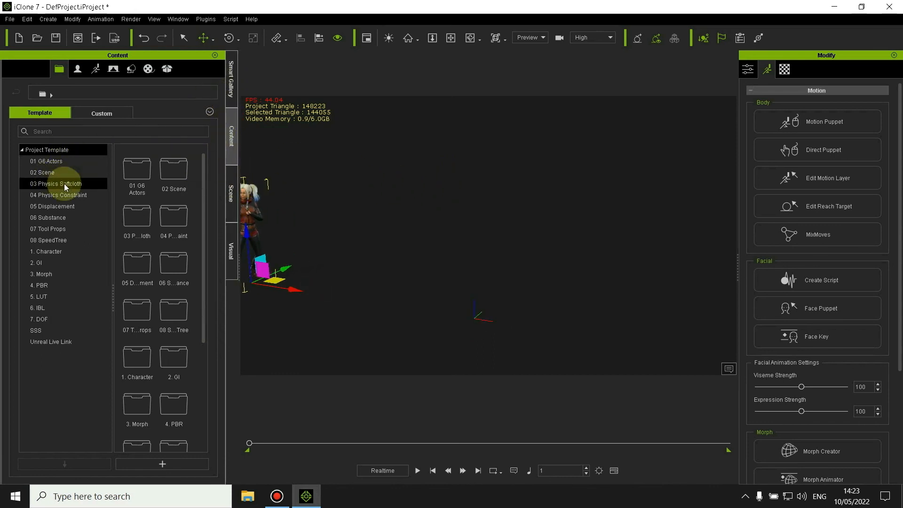
click(57, 162)
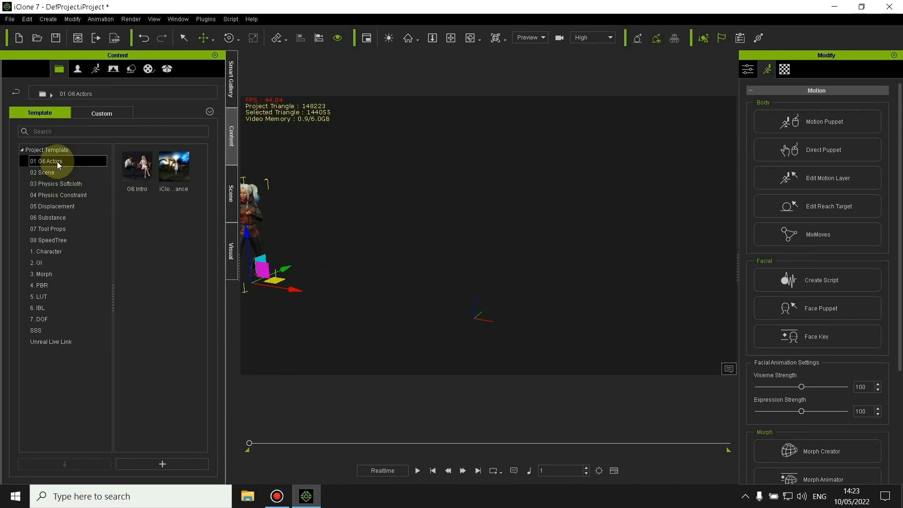
click(78, 71)
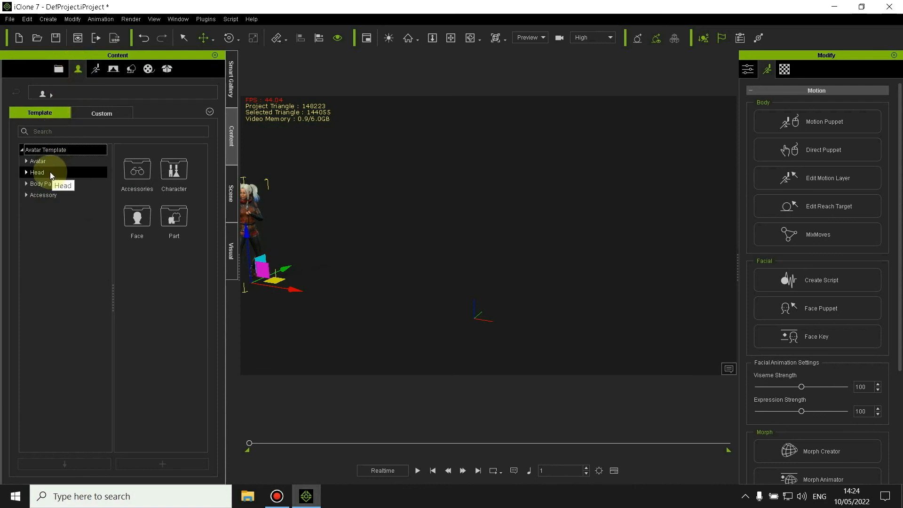
double_click(171, 173)
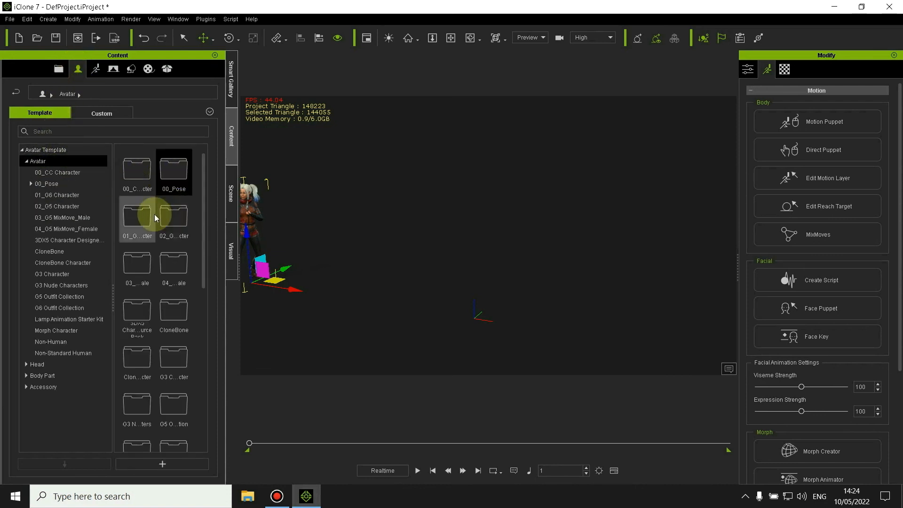
click(57, 195)
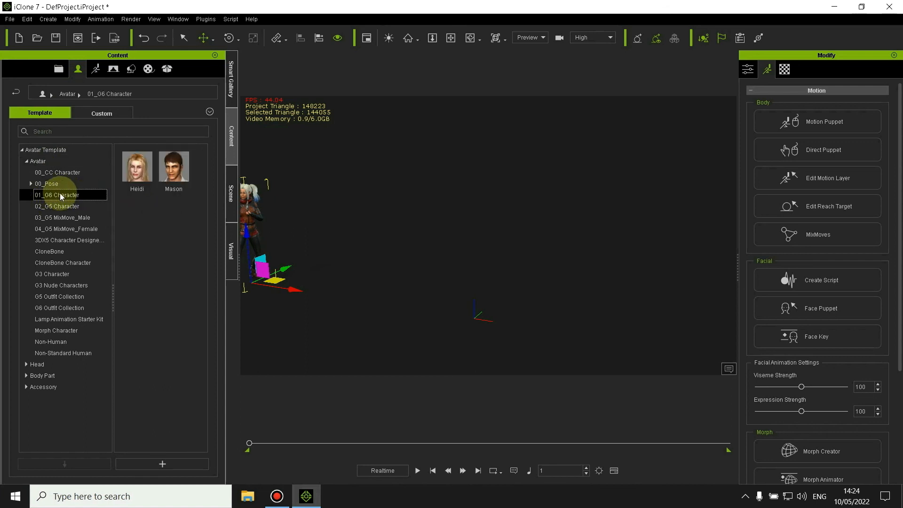
click(138, 166)
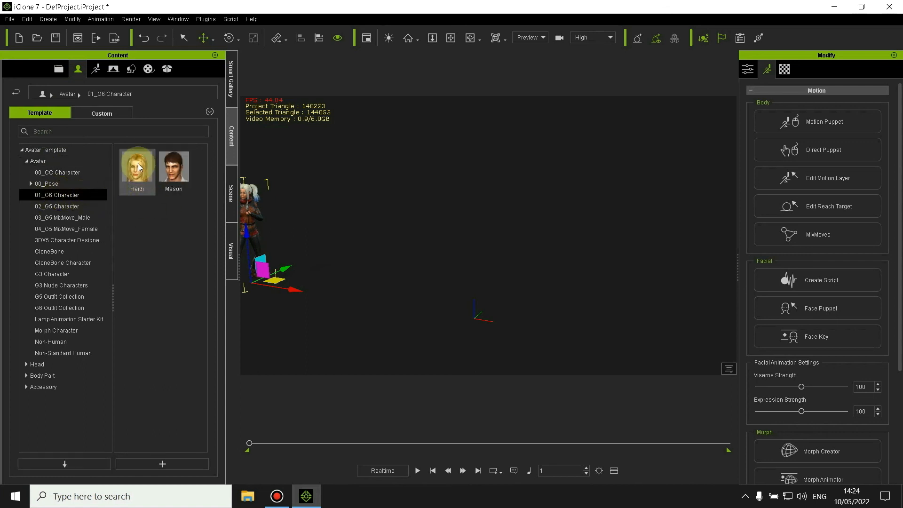
mouse_move(139, 166)
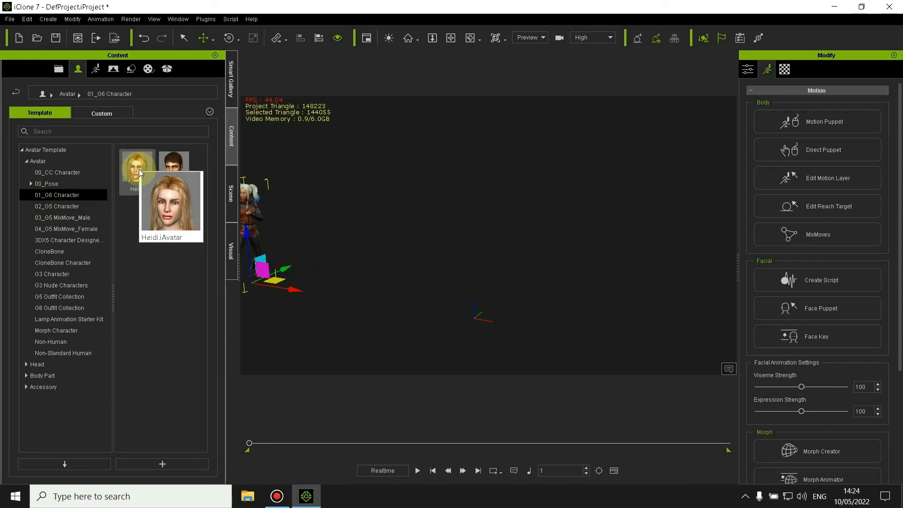
drag(140, 172, 474, 256)
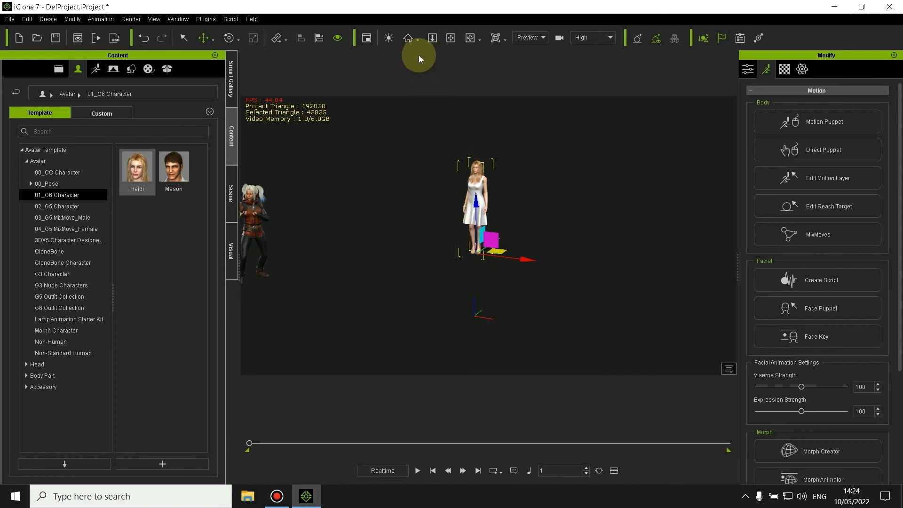
Move Heidi close beside the pigtailed character
click(451, 39)
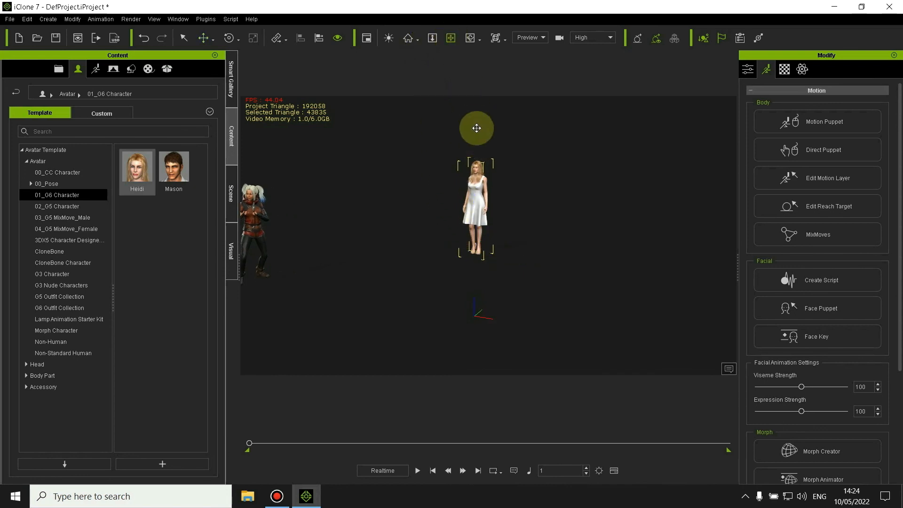
click(474, 217)
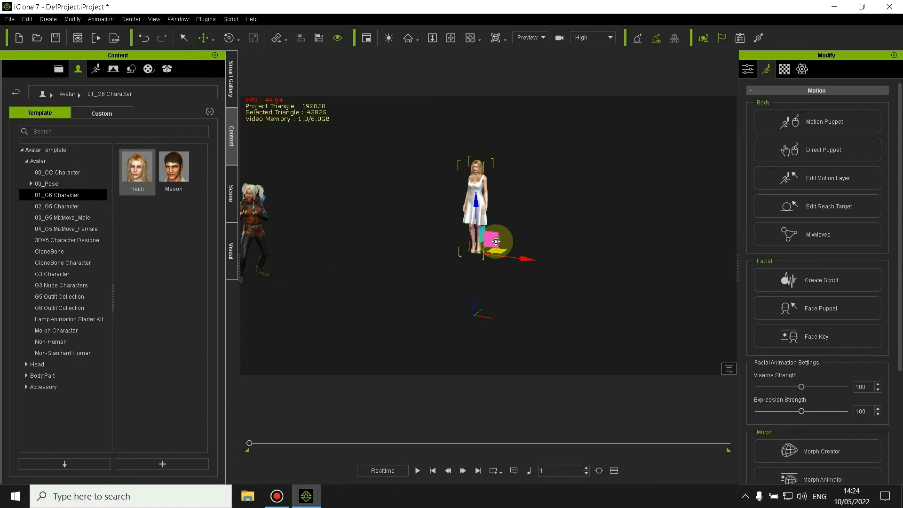
drag(496, 241, 358, 277)
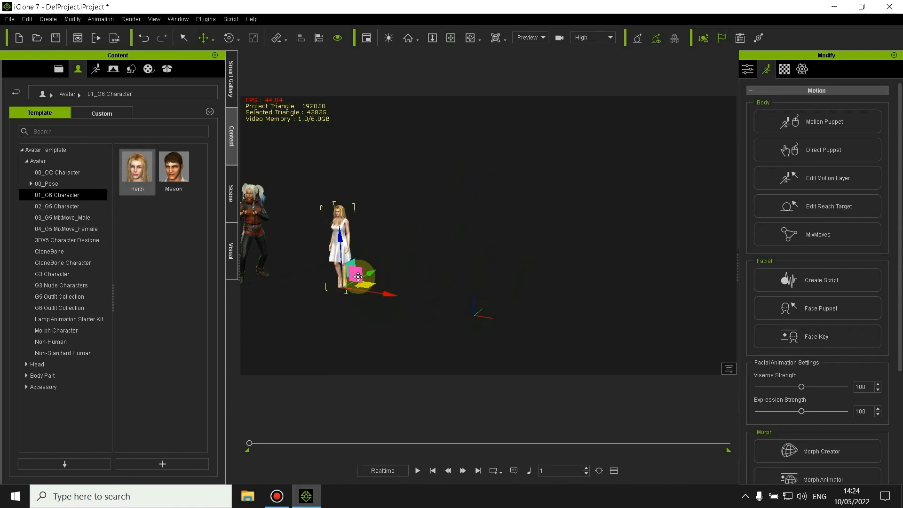
Try to apply the Sit talk perform motion to Heidi and dismiss the message
click(450, 37)
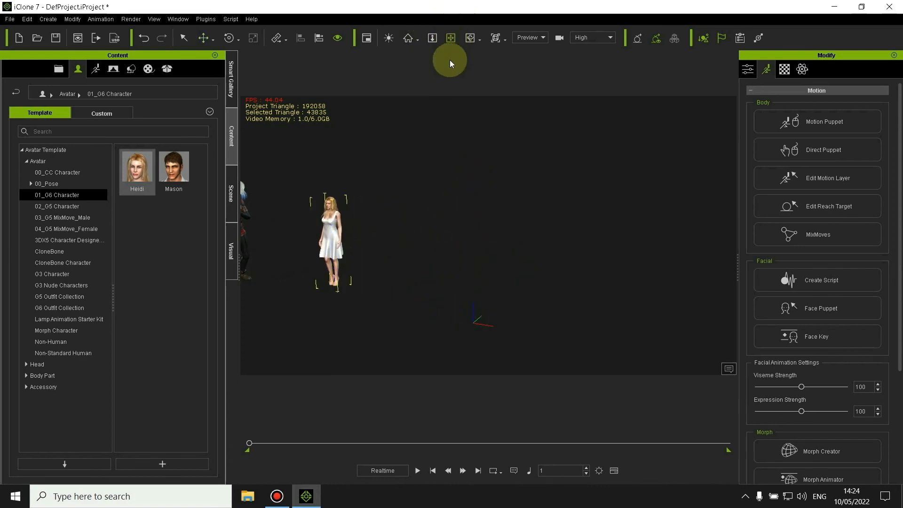
drag(413, 141, 420, 284)
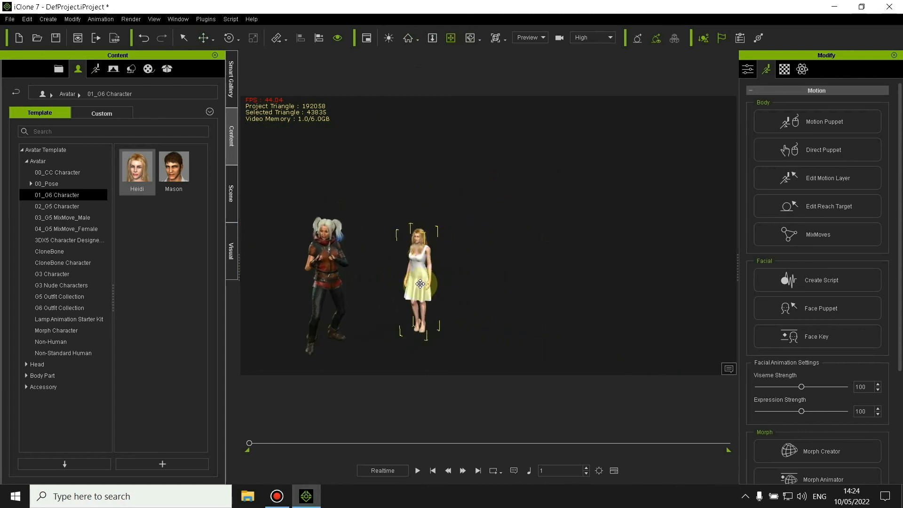
right_click(420, 284)
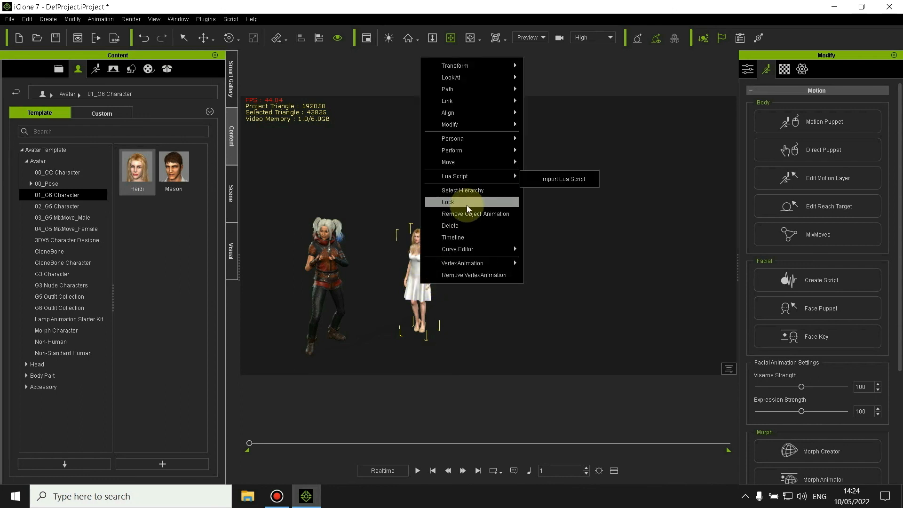
mouse_move(459, 150)
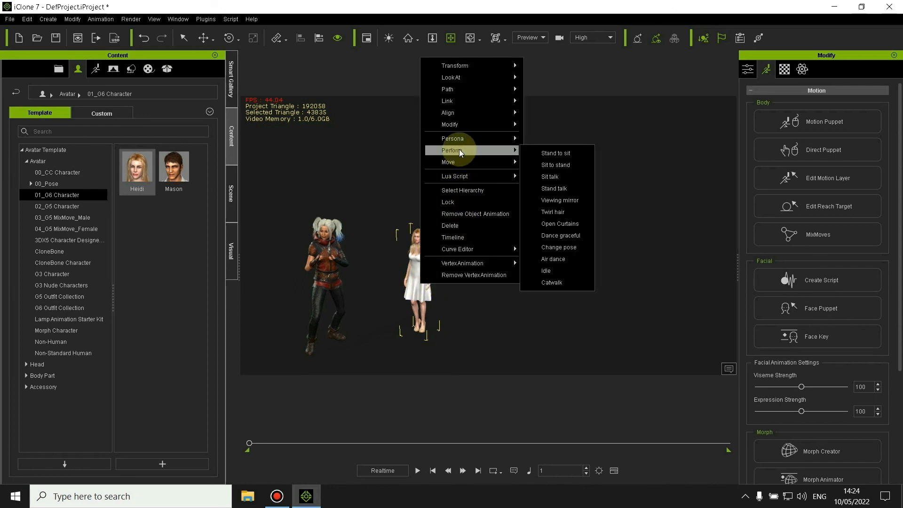
click(550, 176)
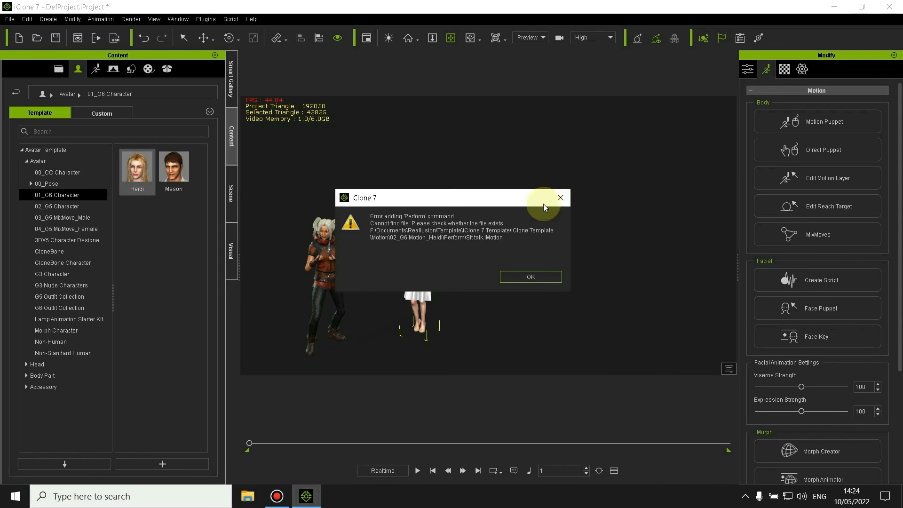
click(531, 276)
double_click(432, 272)
right_click(402, 294)
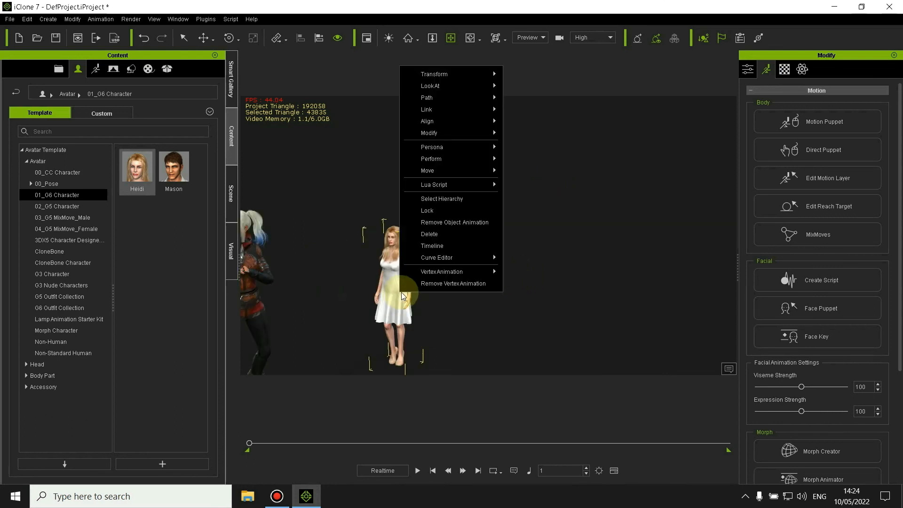
click(623, 7)
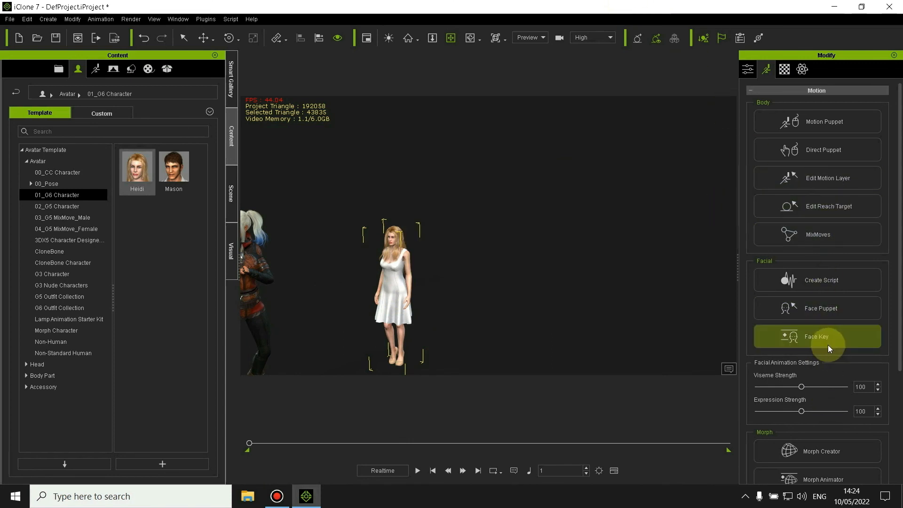
scroll(804, 290, down, 5)
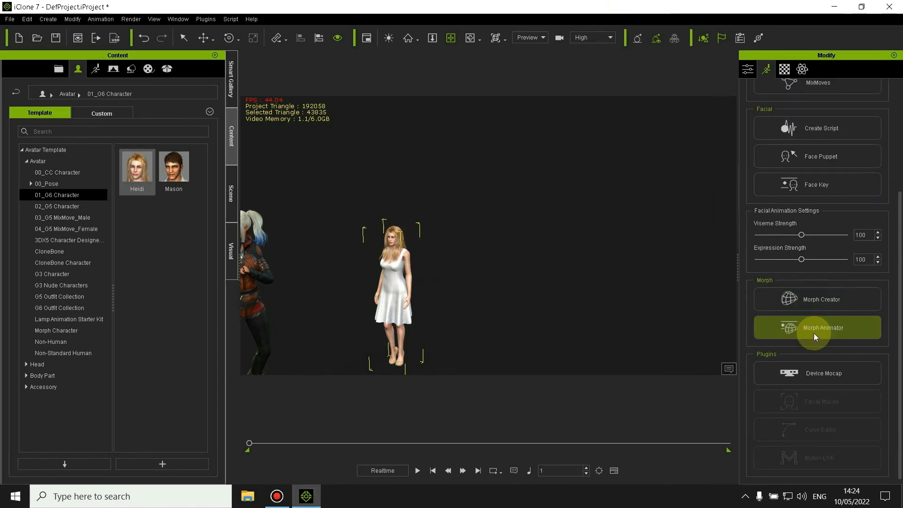
scroll(812, 331, up, 5)
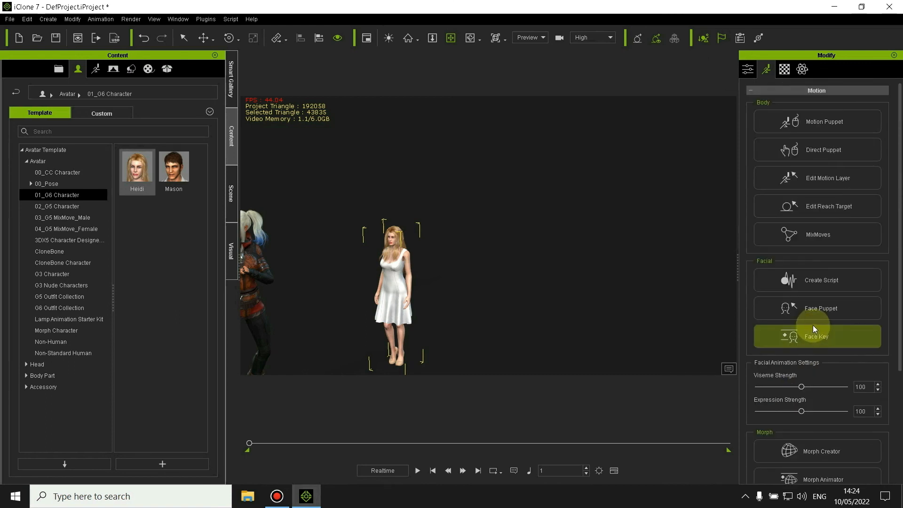
Send Heidi to 3DXchange for editing and dismiss the missing-file reminder
click(748, 69)
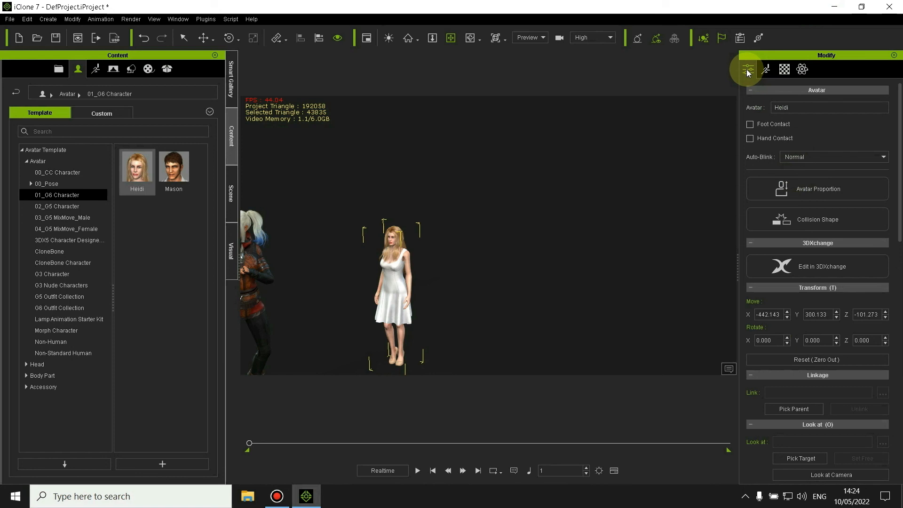
click(822, 265)
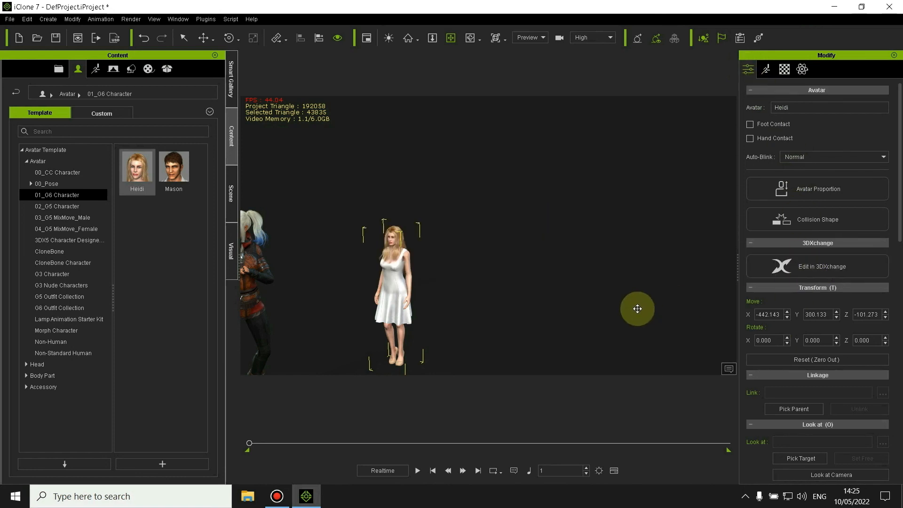
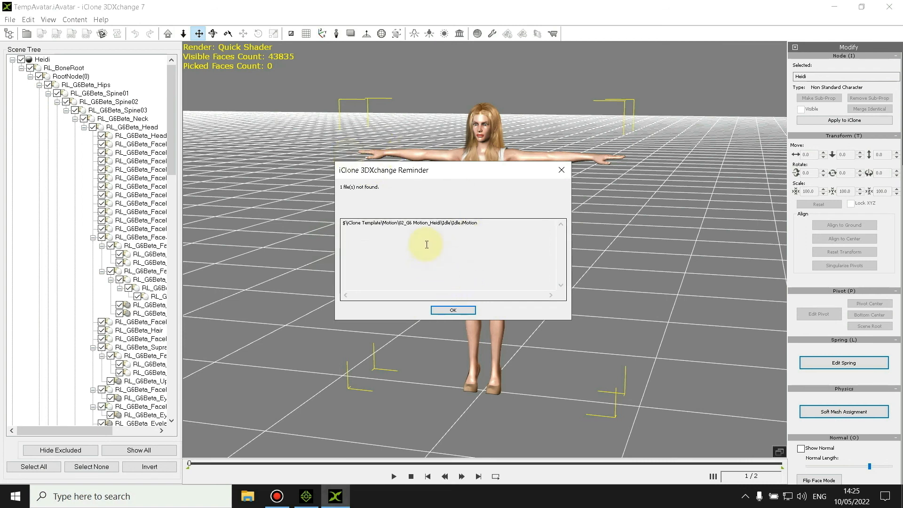
click(452, 310)
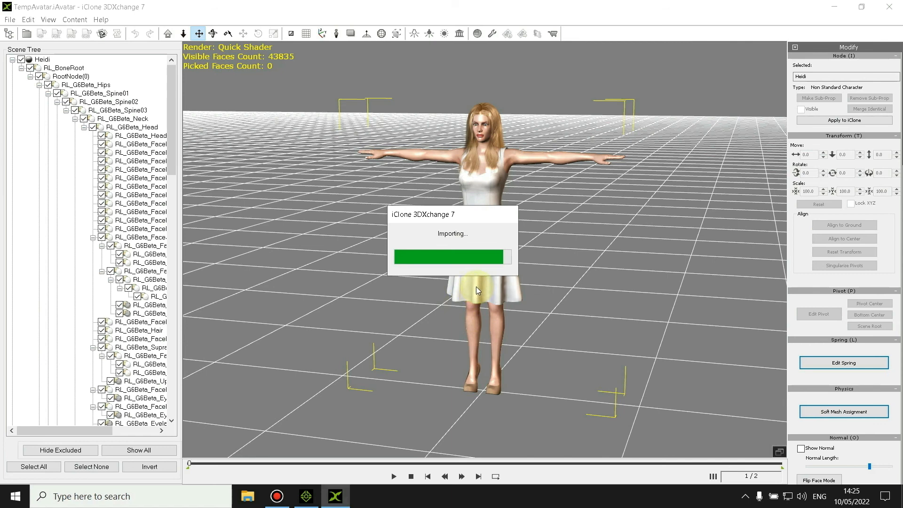
Examine Heidi's Perform Editor clips, including Stand talk and Stand to sit, check the motion import dialog, and widen the Clip column
scroll(600, 187, down, 3)
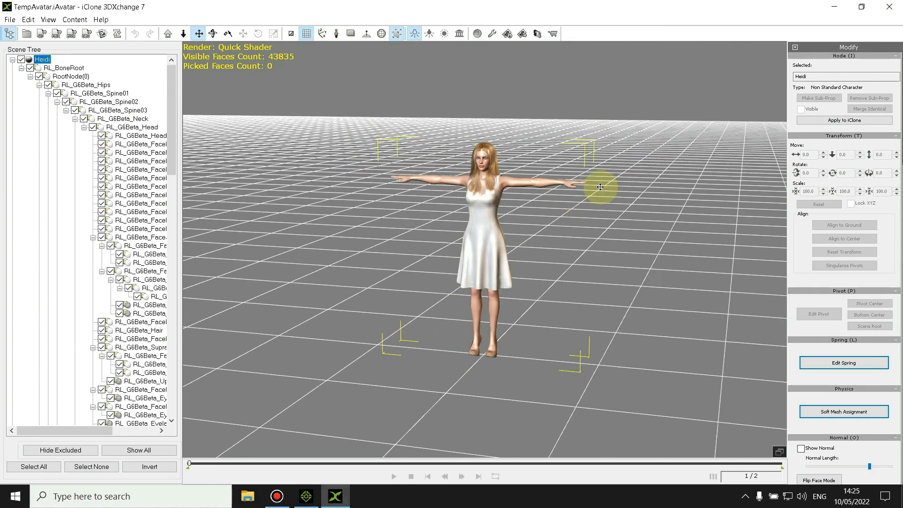
scroll(600, 187, down, 1)
scroll(864, 385, down, 4)
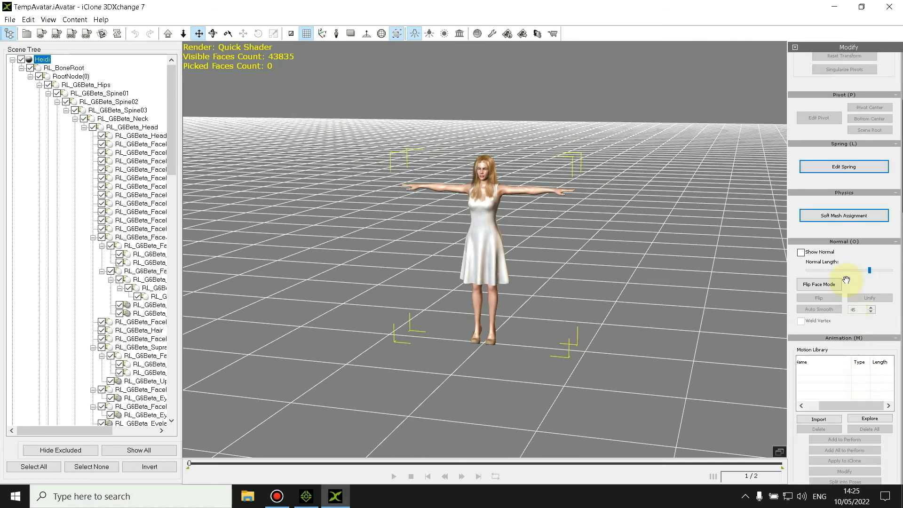
scroll(846, 280, up, 4)
scroll(844, 281, down, 10)
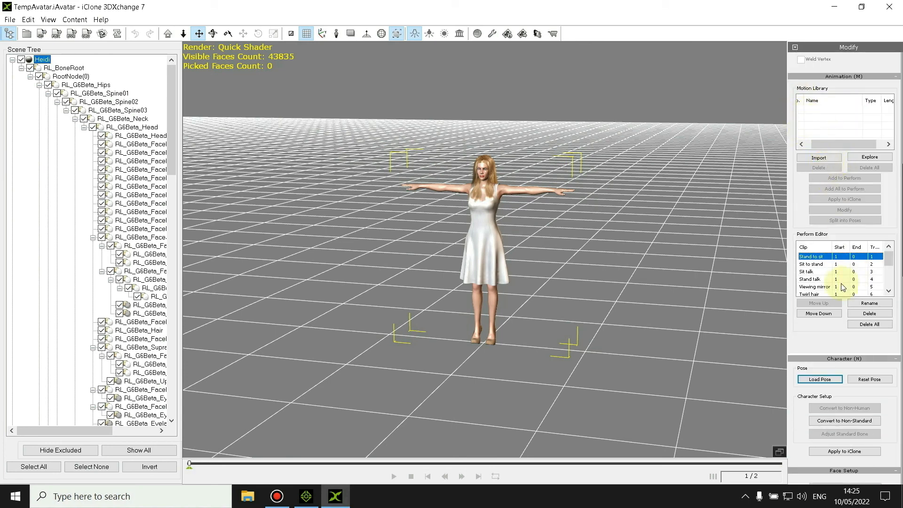
click(816, 280)
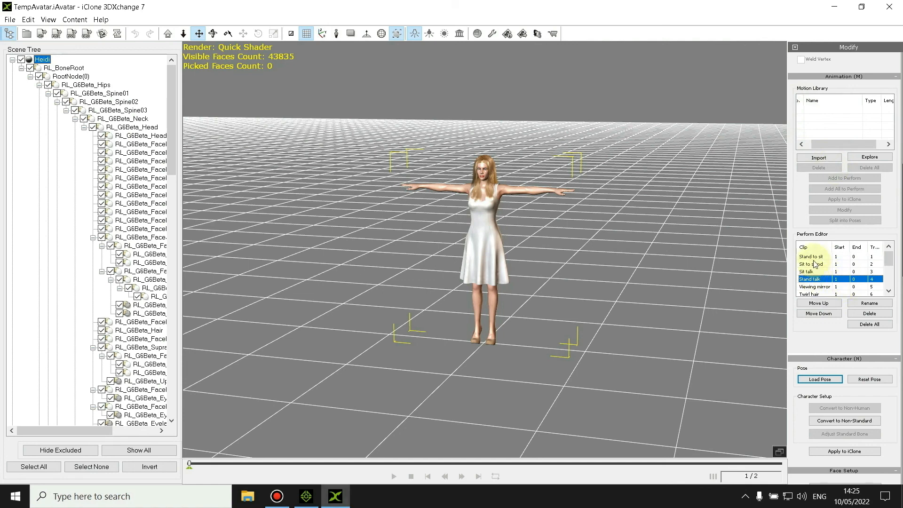
click(812, 258)
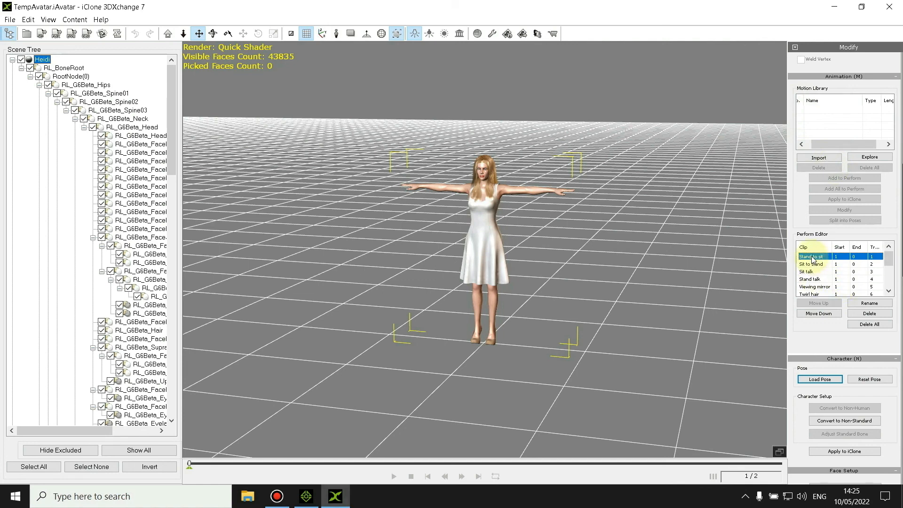
click(826, 161)
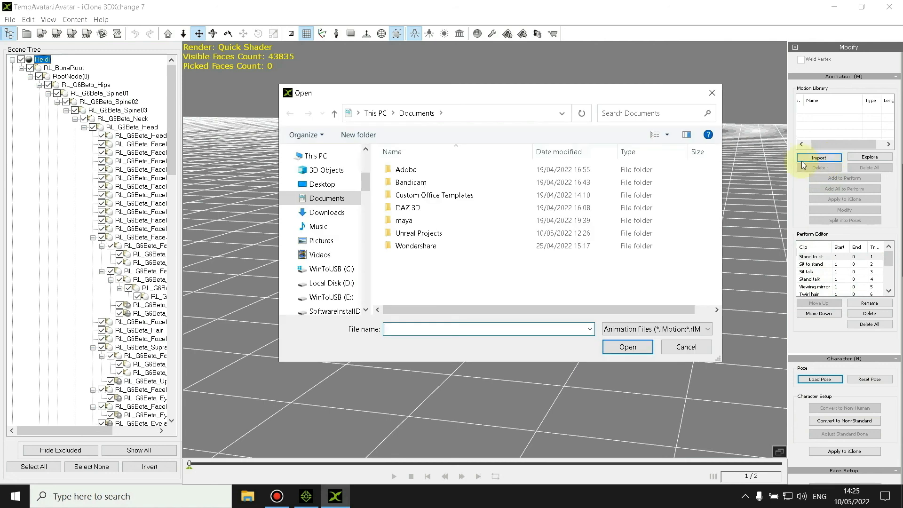
click(686, 347)
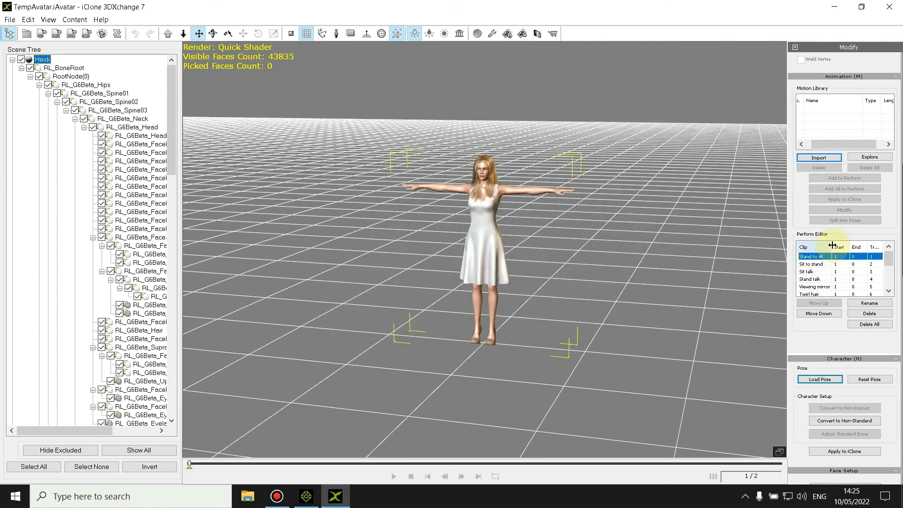
drag(832, 247, 862, 246)
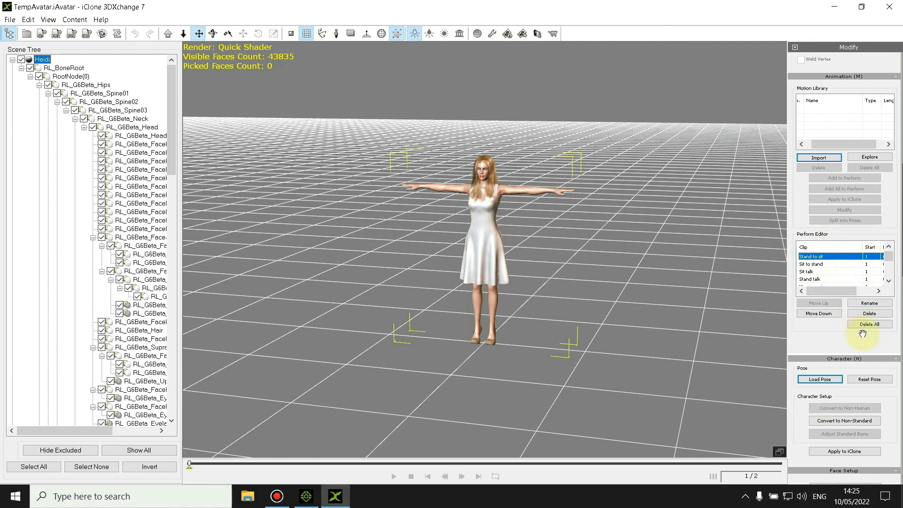
Look through Heidi's character setup, facial morph list and Motion Library
scroll(863, 334, down, 3)
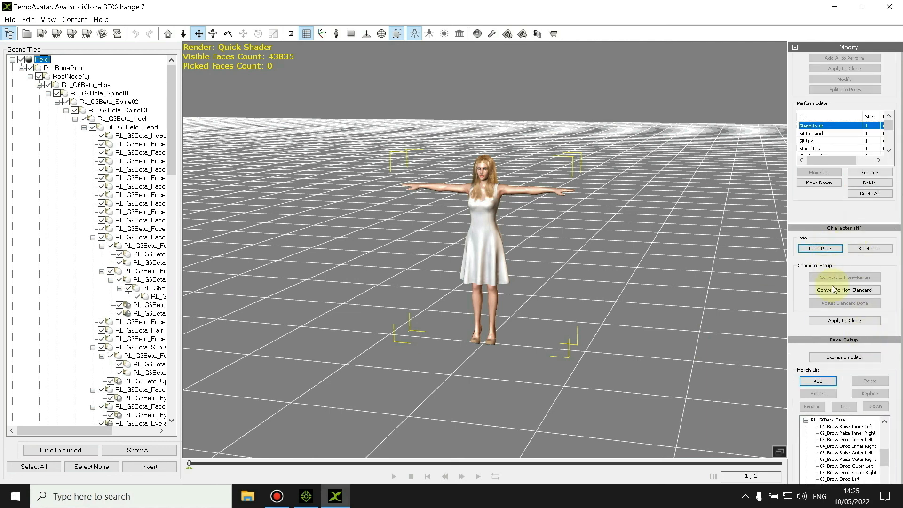
scroll(837, 323, down, 3)
scroll(839, 325, down, 15)
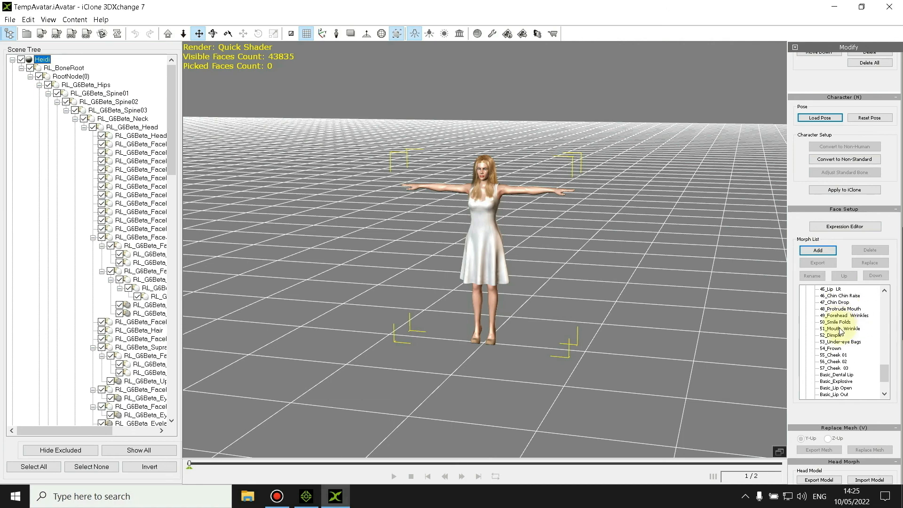
scroll(840, 331, up, 5)
scroll(811, 159, up, 8)
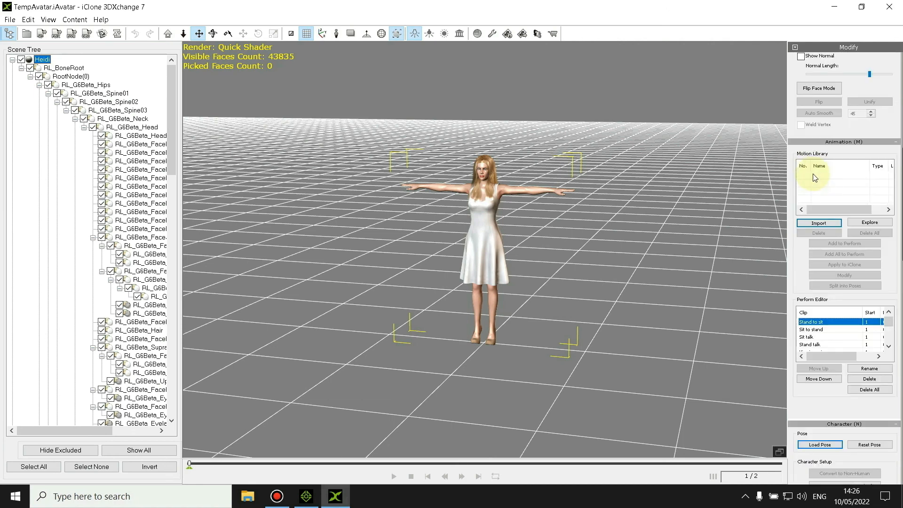
click(828, 195)
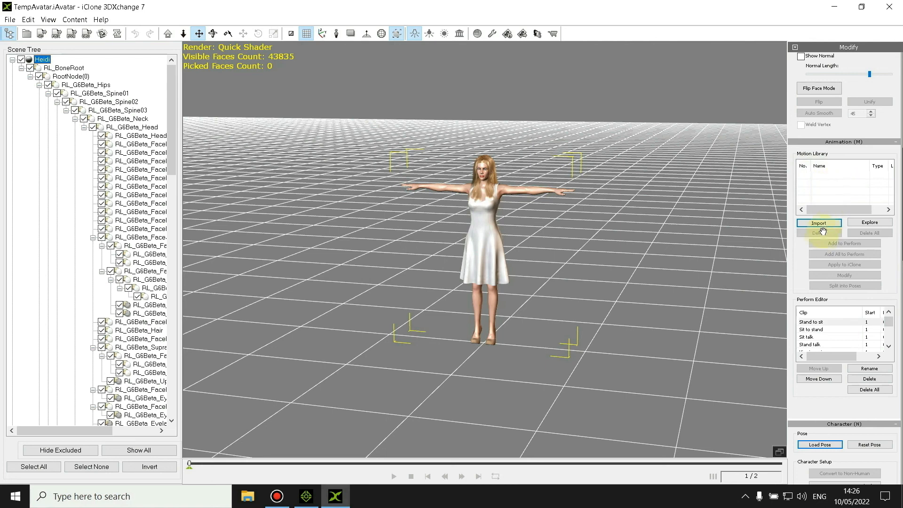
Apply Heidi from 3DXchange back to iClone and switch to iClone
scroll(840, 196, up, 8)
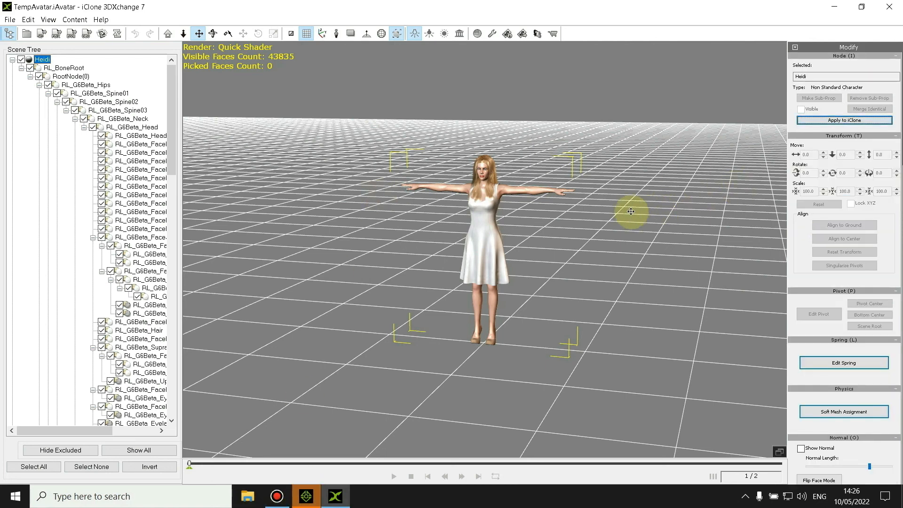
scroll(775, 268, down, 2)
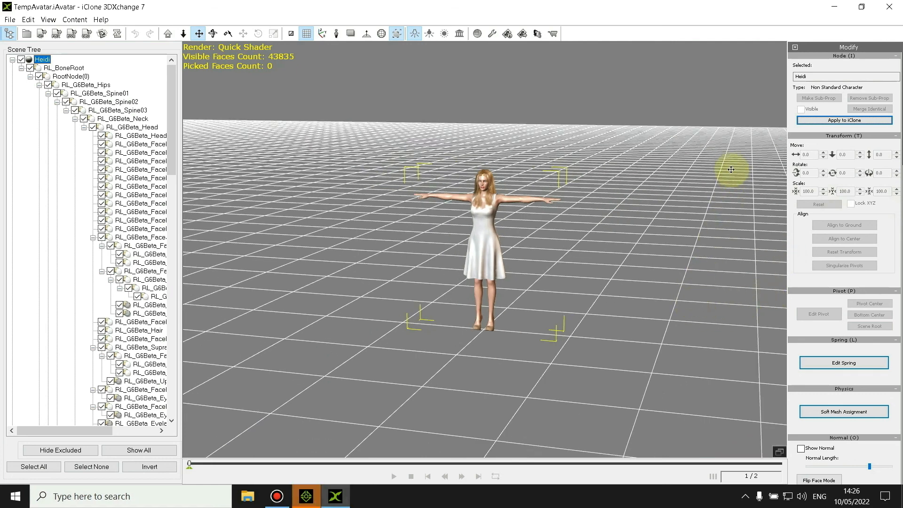
click(306, 496)
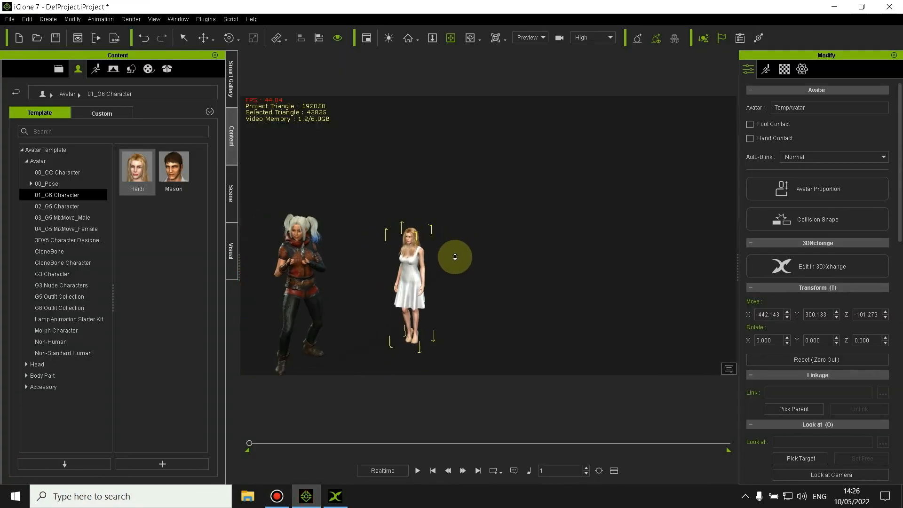
Try the Twirl hair perform motion on Heidi, and delete her from the scene
right_click(397, 289)
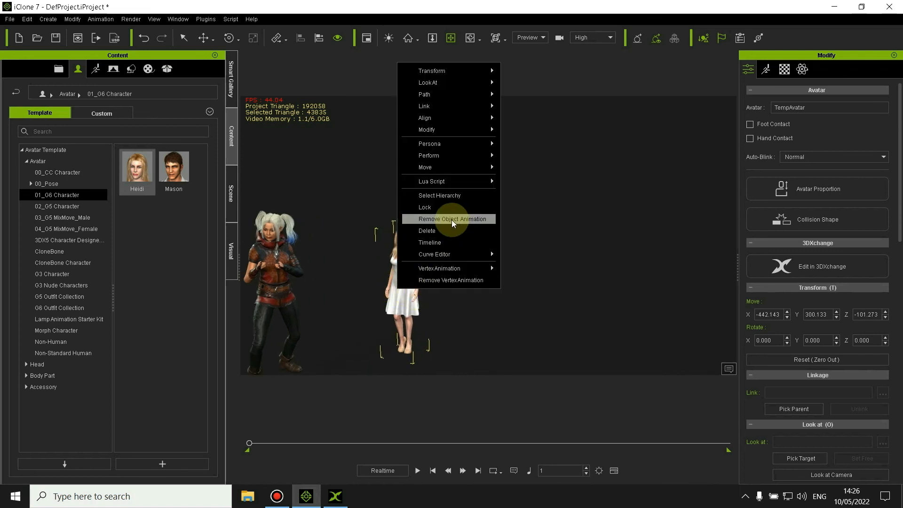
mouse_move(455, 157)
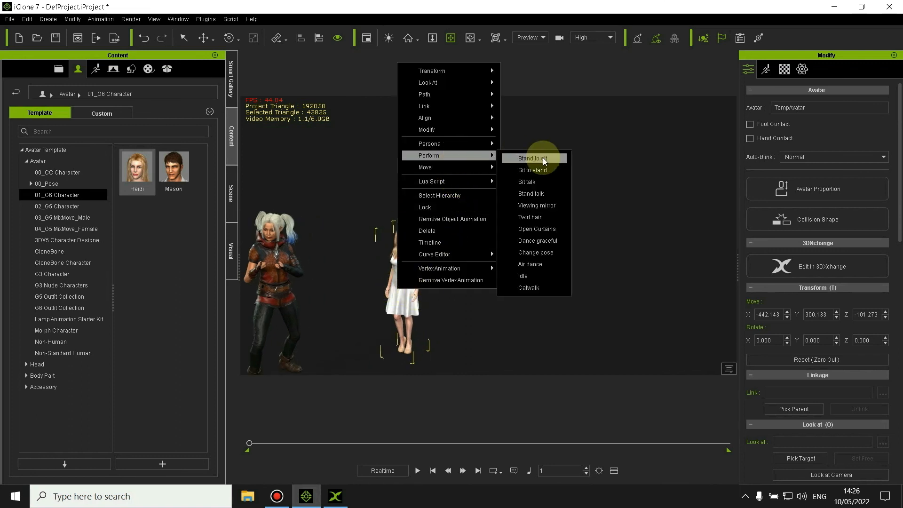
click(542, 217)
click(519, 276)
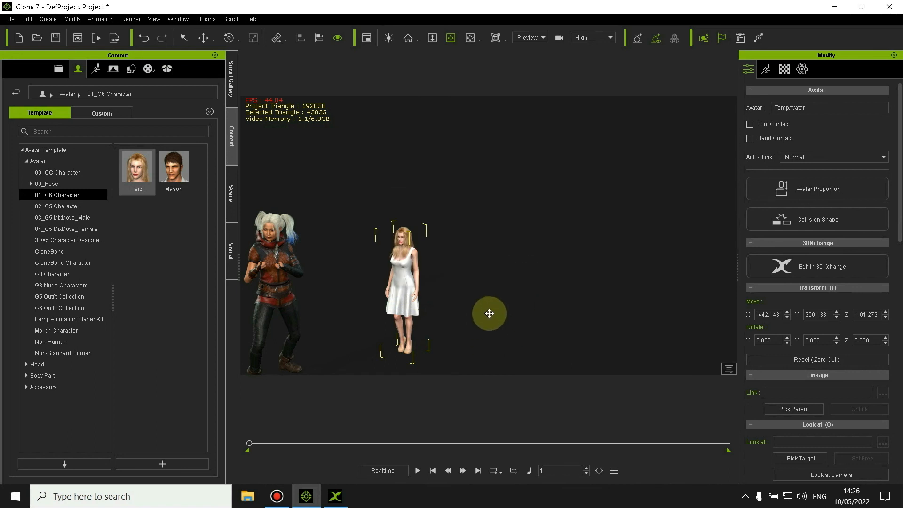
key(Delete)
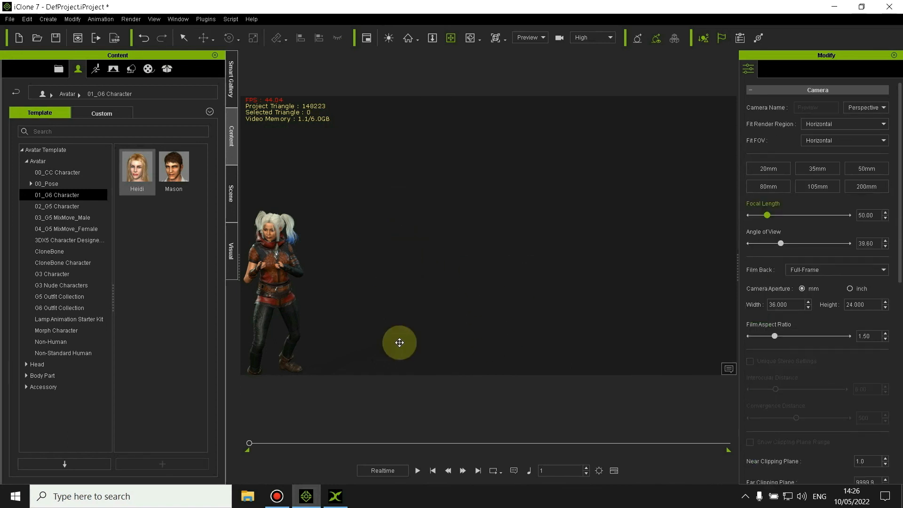
Switch to iClone 3DXchange, check Heidi's Viewing mirror and Sit to stand perform clips, and apply her to iClone
click(335, 496)
scroll(502, 230, up, 4)
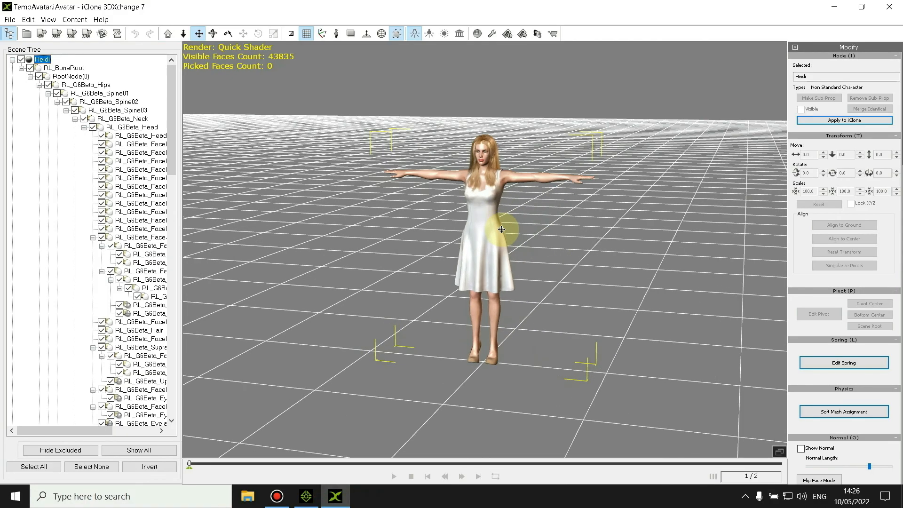
double_click(819, 388)
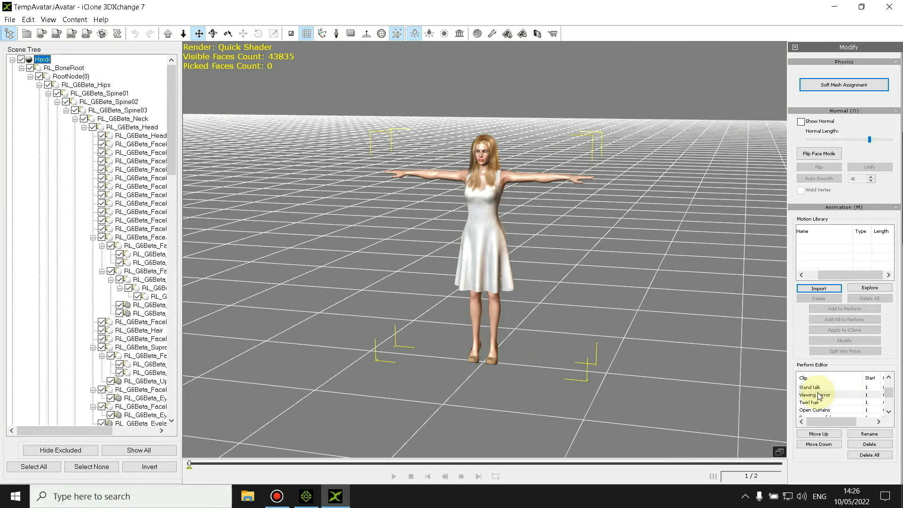
double_click(818, 393)
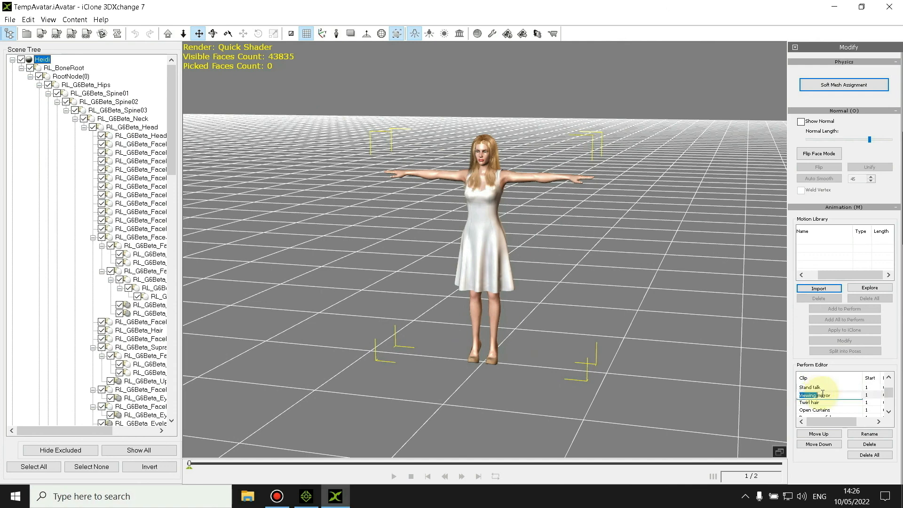
scroll(822, 393, down, 4)
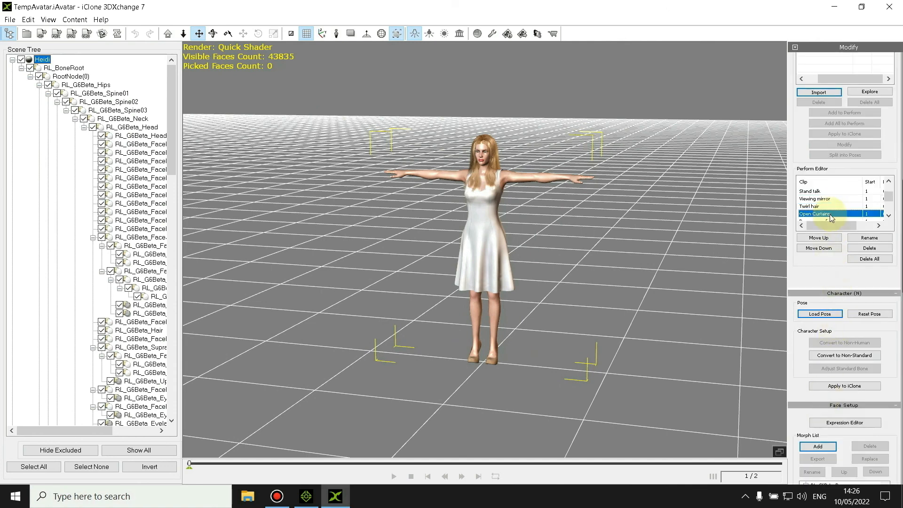
click(827, 199)
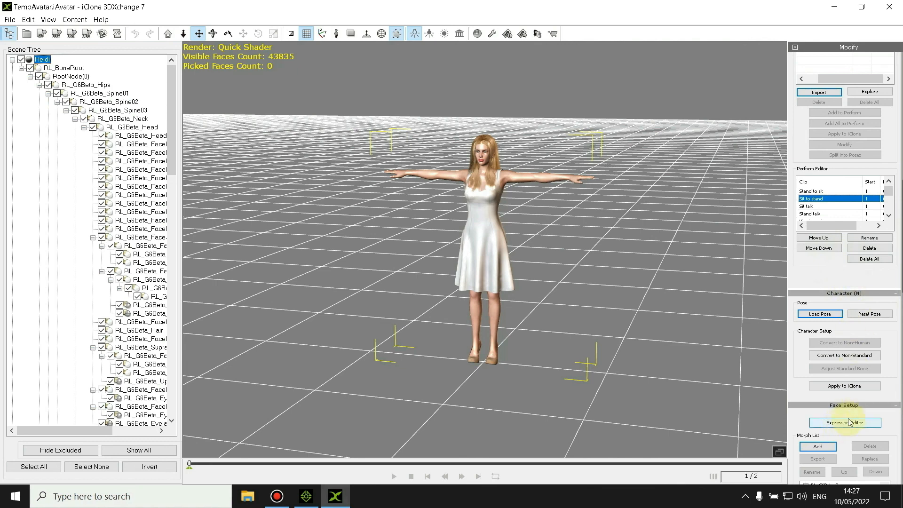
click(855, 387)
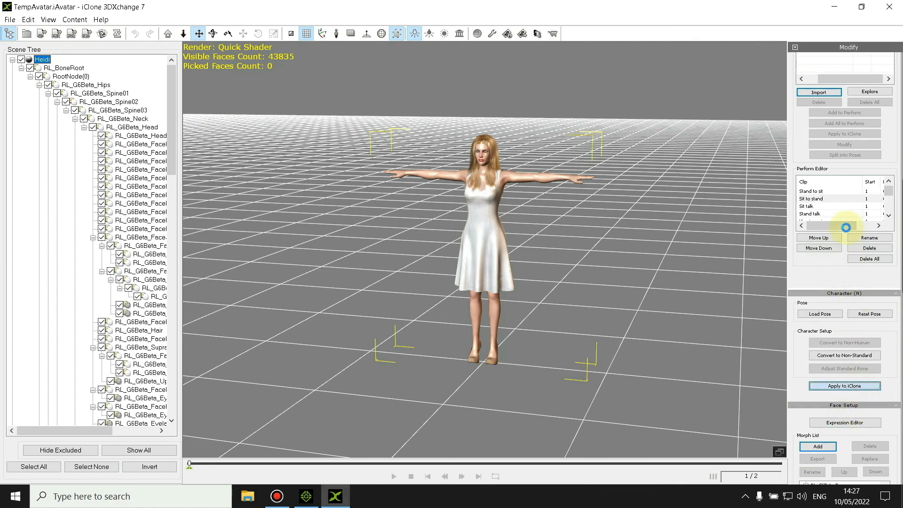
Look through the rest of Heidi's Perform Editor clips, including Change pose and Air dance
scroll(852, 239, up, 3)
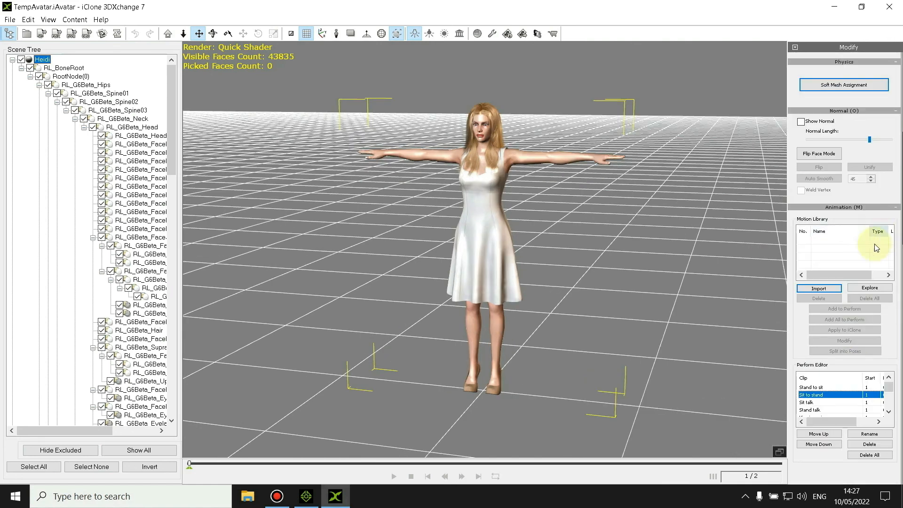
scroll(861, 315, down, 4)
click(823, 322)
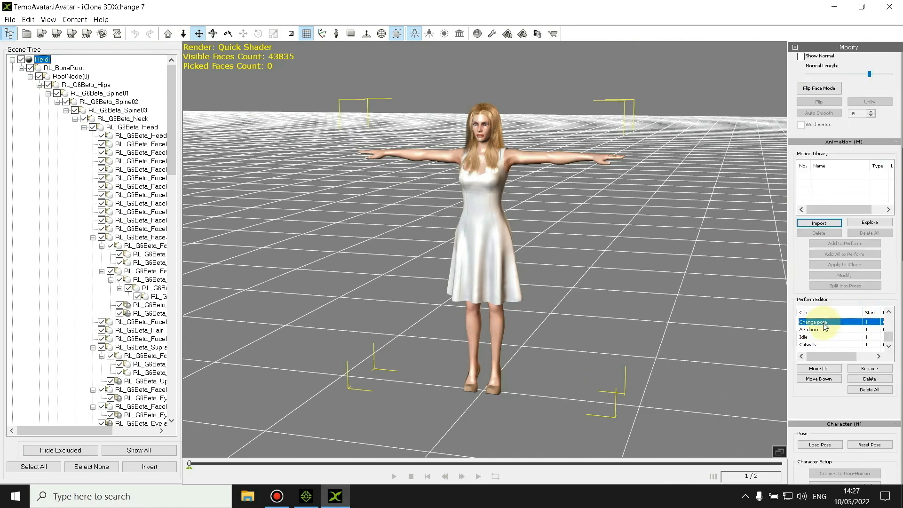
click(824, 330)
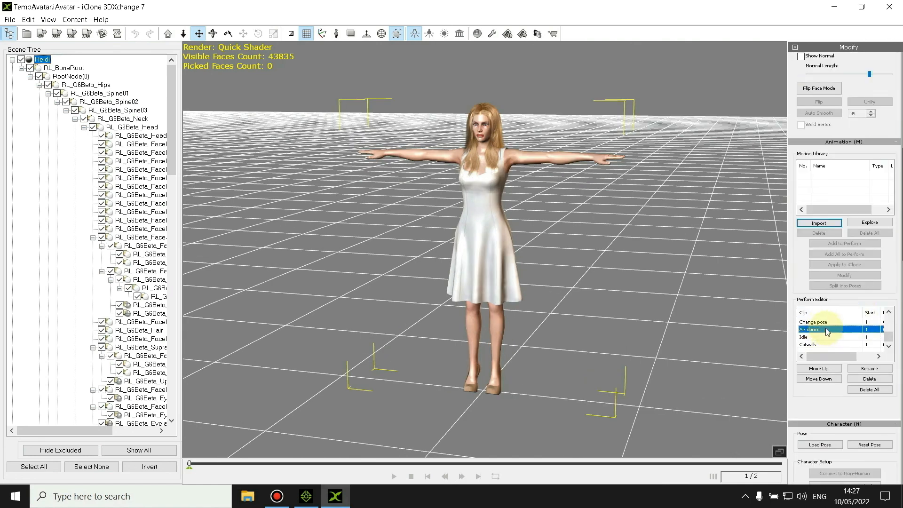
Switch to File Explorer and browse to the Documents\Reallusion folder on the SoftwareInstallDocs (F:) drive
click(253, 498)
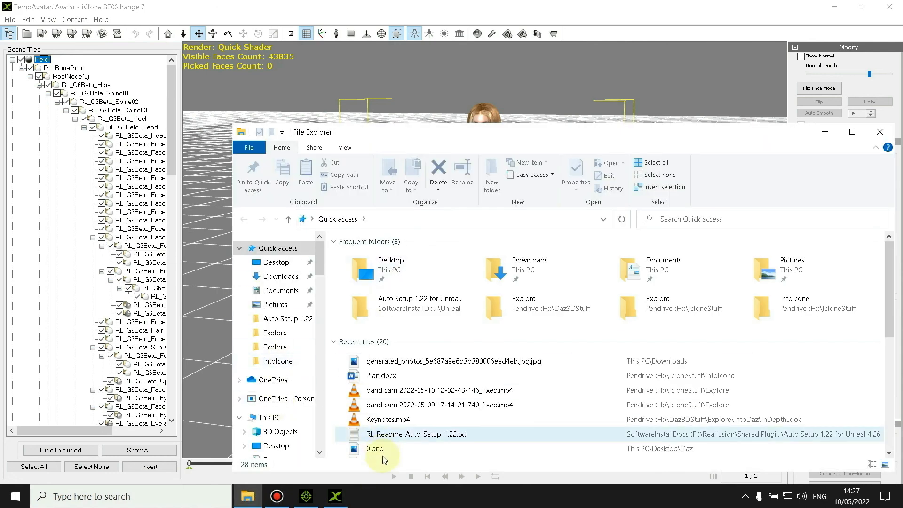
scroll(282, 418, down, 2)
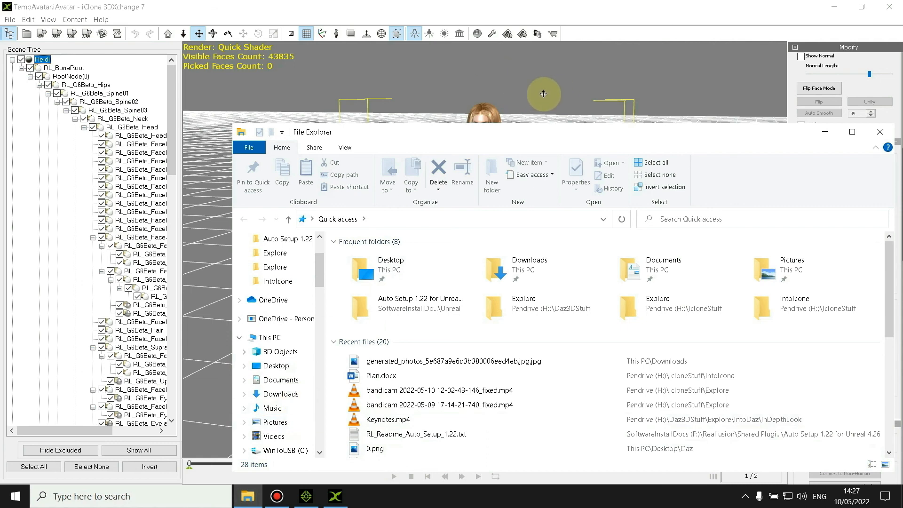
drag(553, 107, 538, 80)
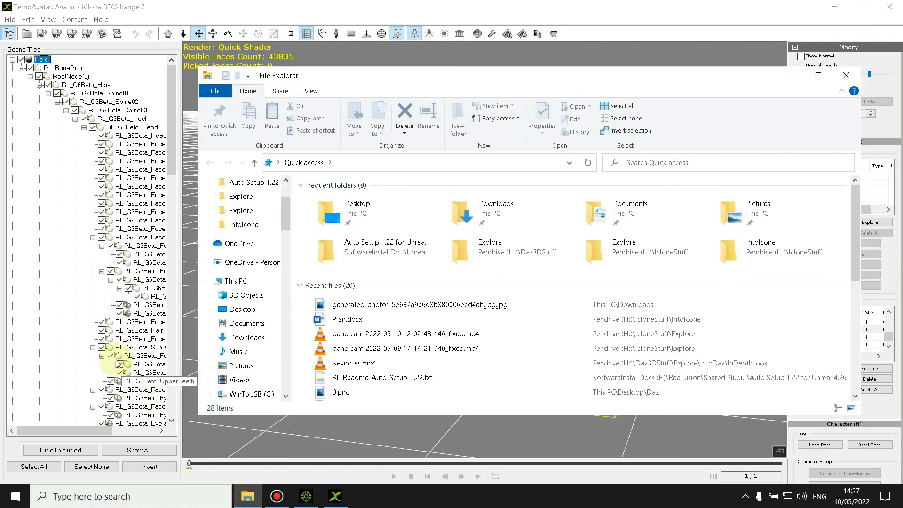
click(233, 278)
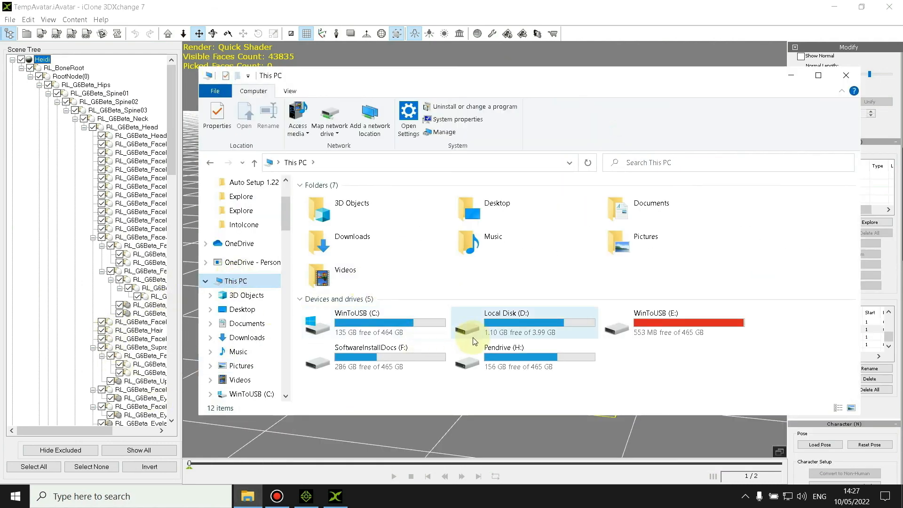
double_click(324, 353)
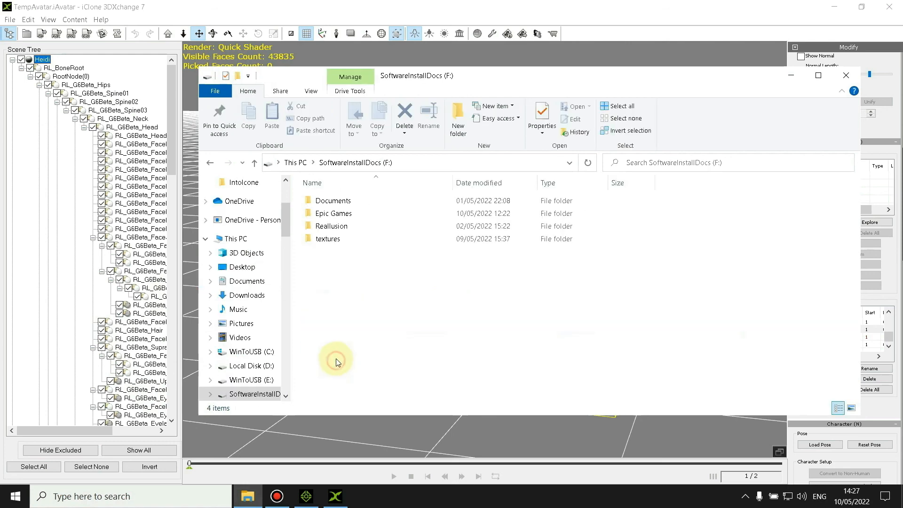
double_click(345, 202)
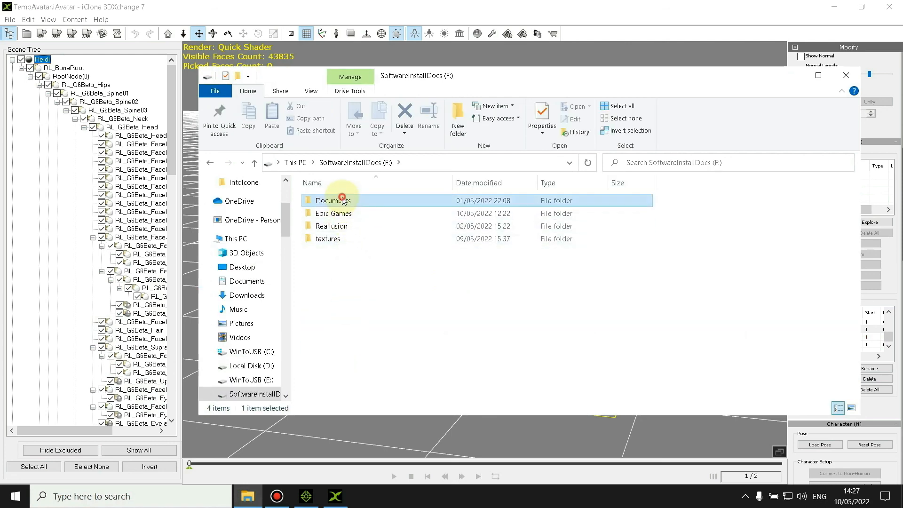
double_click(338, 201)
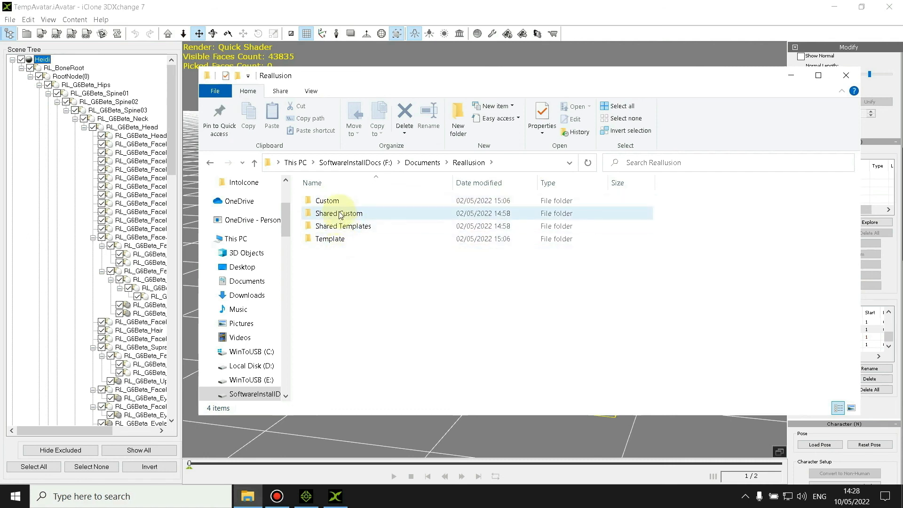
Browse through Template, iClone 7 Template and iClone Template to the Motion folder
double_click(330, 239)
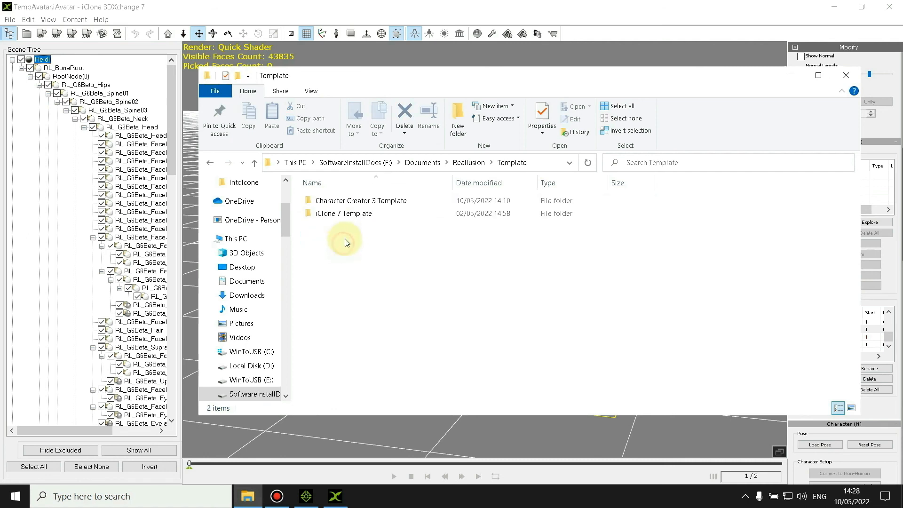
double_click(342, 214)
double_click(341, 215)
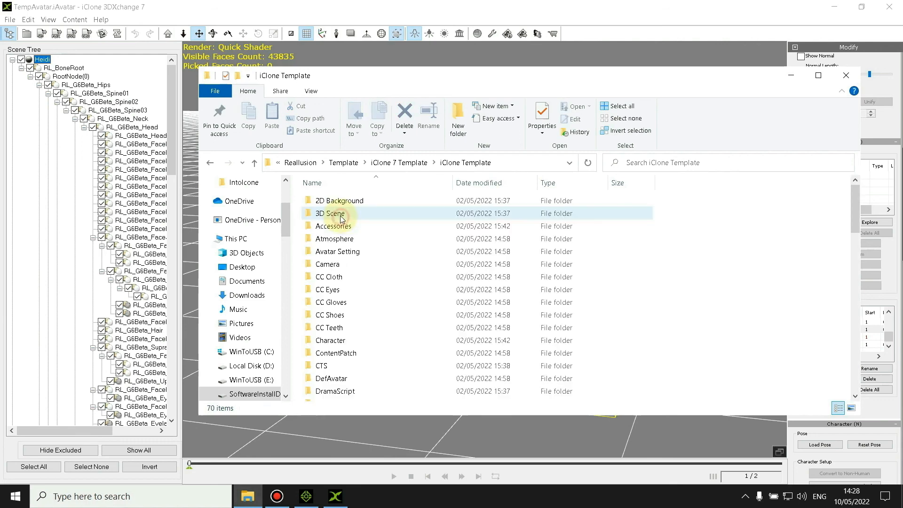
scroll(345, 277, down, 5)
scroll(358, 301, down, 3)
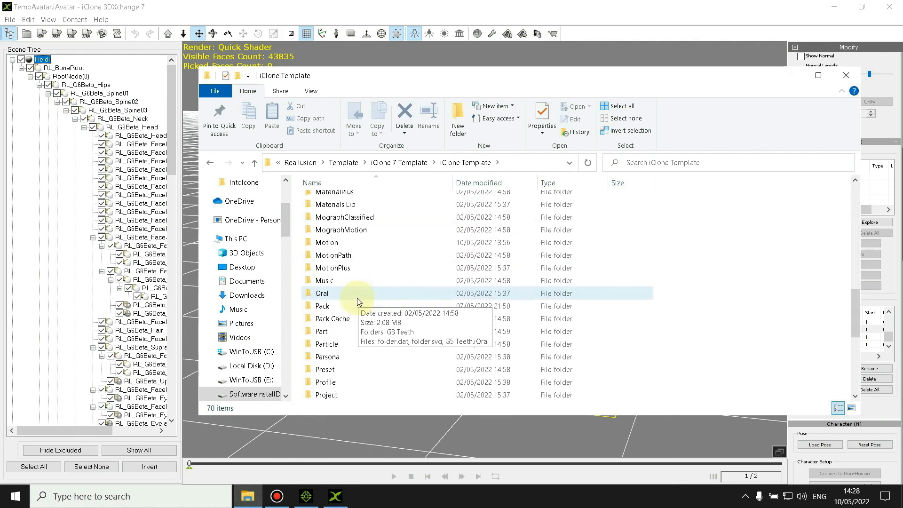
double_click(334, 242)
click(346, 239)
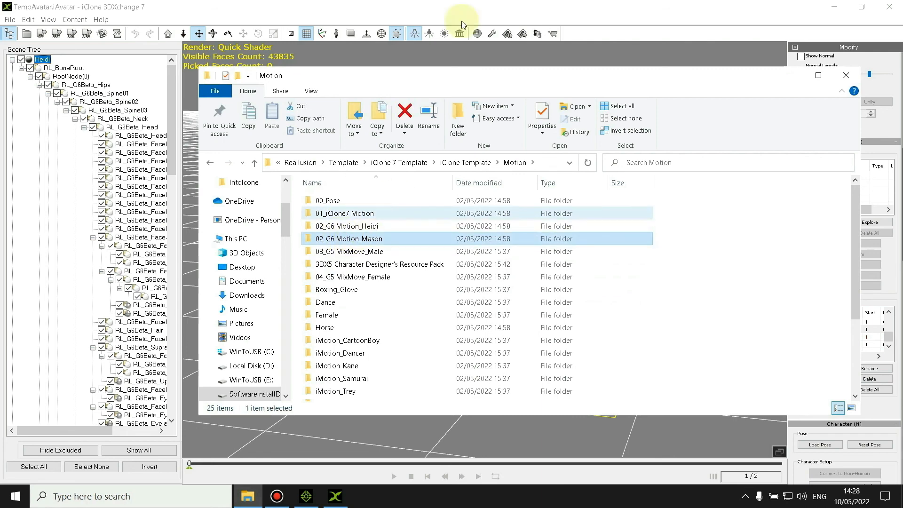
Bring iClone up behind File Explorer and open the Perform folder inside 02_G6 Motion_Heidi
drag(476, 75, 464, 121)
click(311, 500)
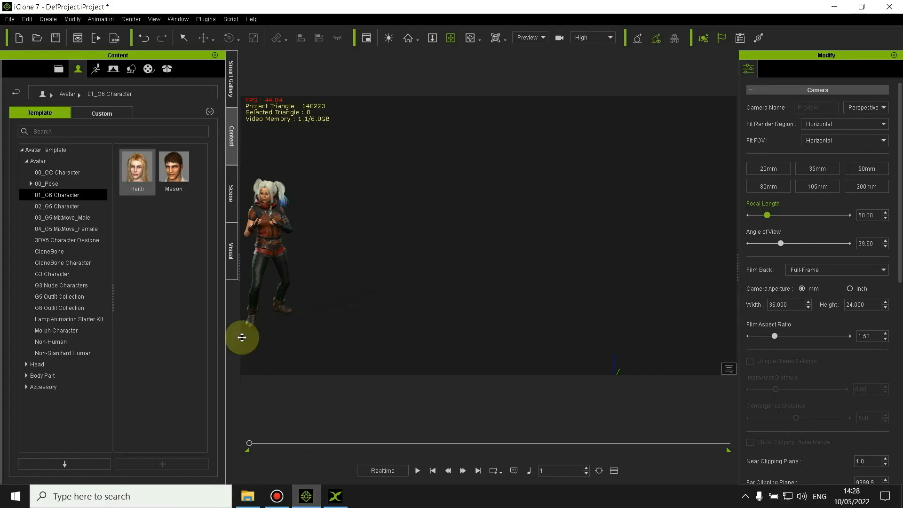
click(248, 496)
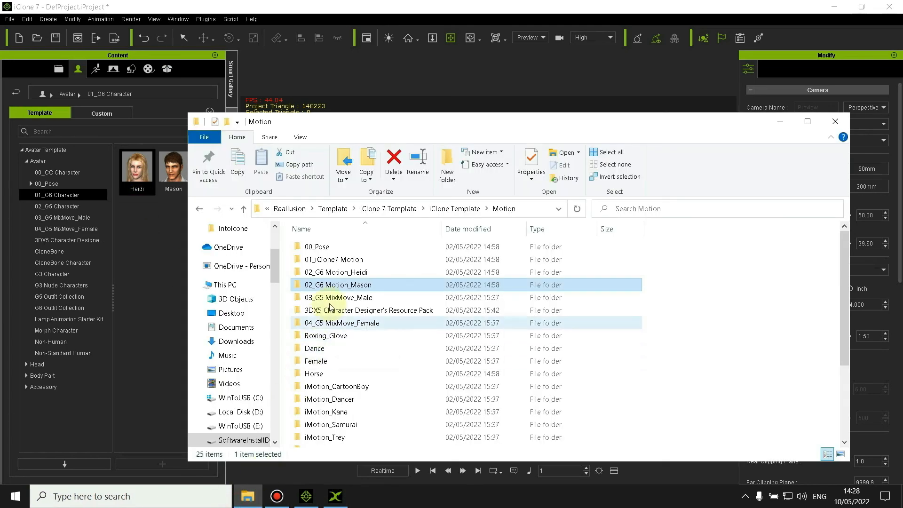
double_click(353, 271)
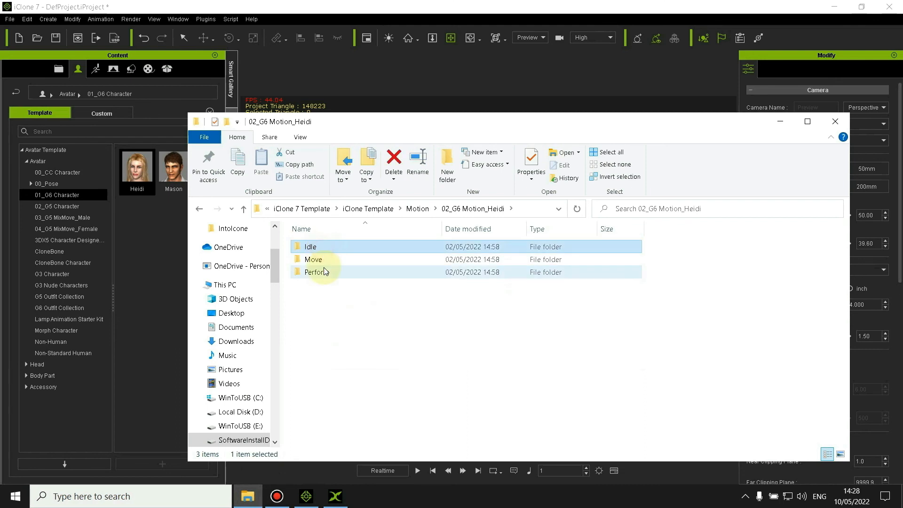
click(320, 271)
double_click(323, 272)
Try to add all of Heidi's motion files, from Air dance to Viewing mirror, to the Perform Editor in 3DXchange
click(332, 247)
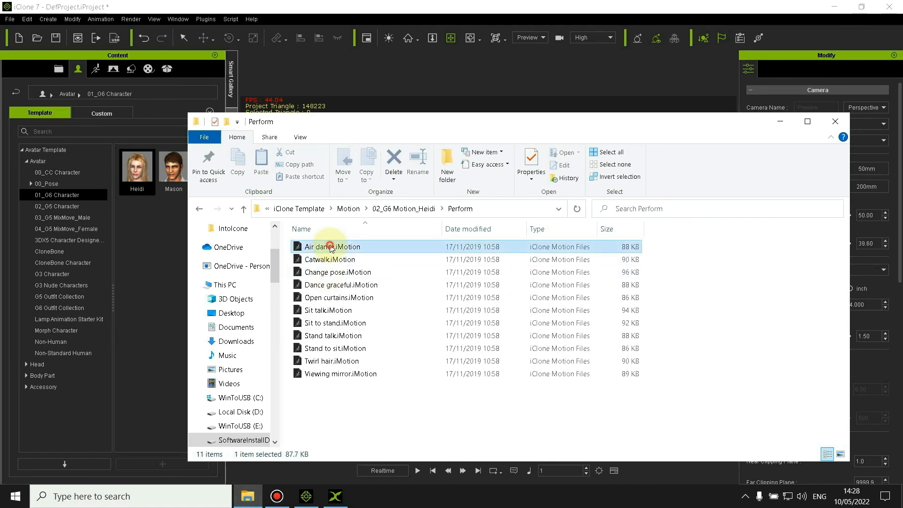
shift+click(338, 374)
drag(338, 374, 805, 331)
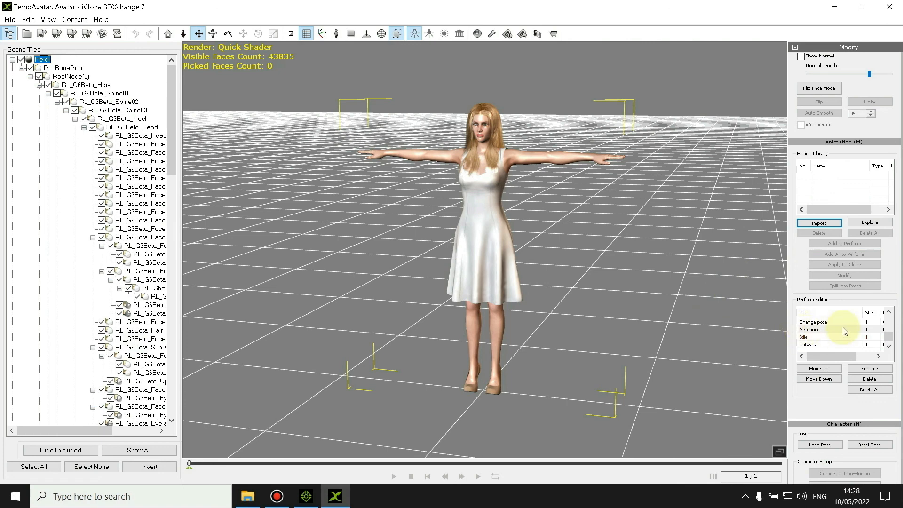
Delete the Change pose clip from Heidi's Perform Editor and dismiss the accidental renaming of Air dance
click(822, 323)
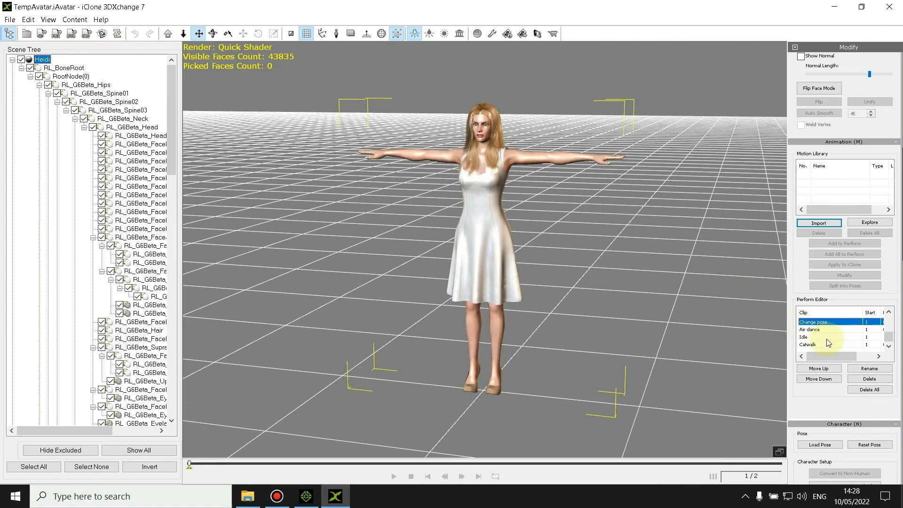
click(823, 338)
click(821, 322)
key(Delete)
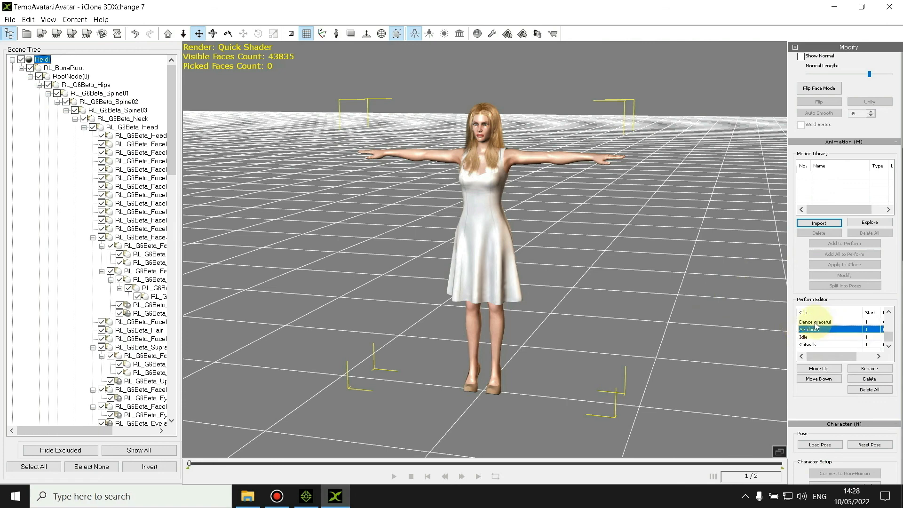
click(816, 330)
key(Delete)
click(817, 323)
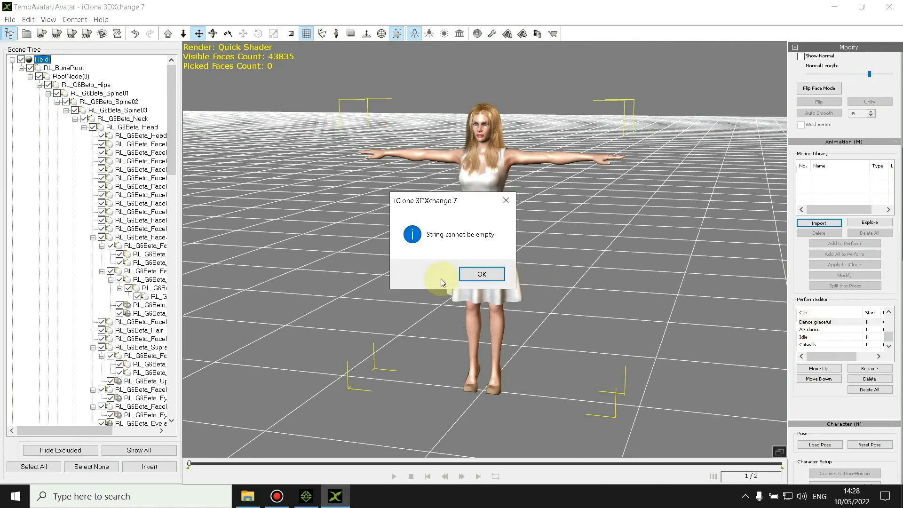
click(498, 274)
Delete all remaining clips from Heidi's Perform Editor, starting with Dance graceful
click(828, 322)
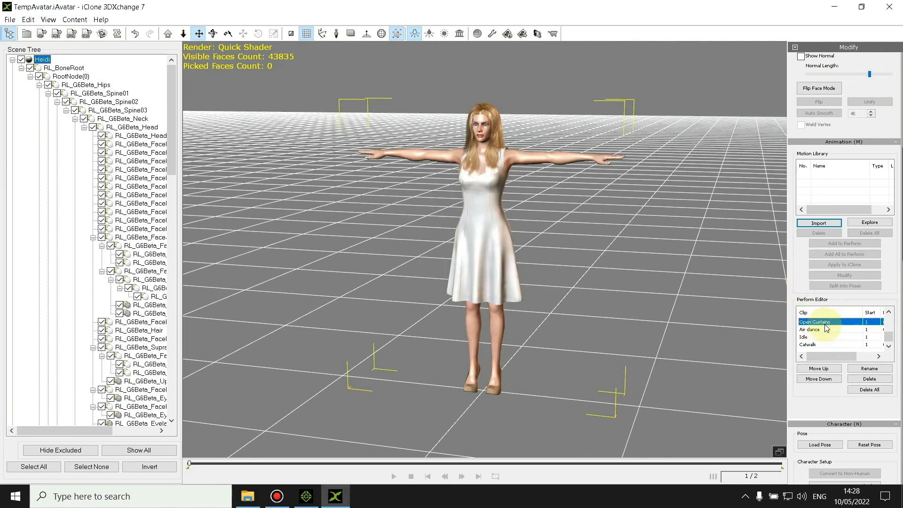
key(Delete)
key(Delete)
key(Delete)
key(Delete)
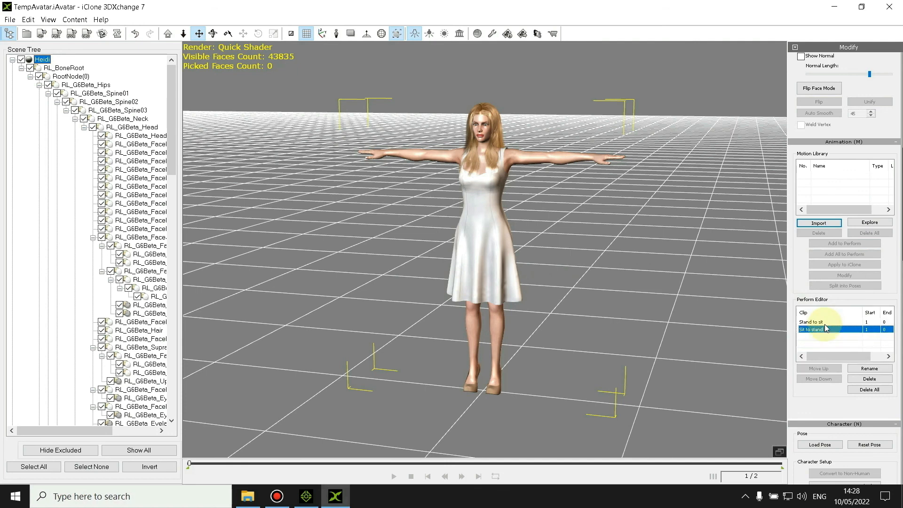
key(Delete)
key(Delete)
Start a motion import for Heidi and open the 02_G6 Motion_Heidi Perform folder there, using its path copied from File Explorer
click(822, 239)
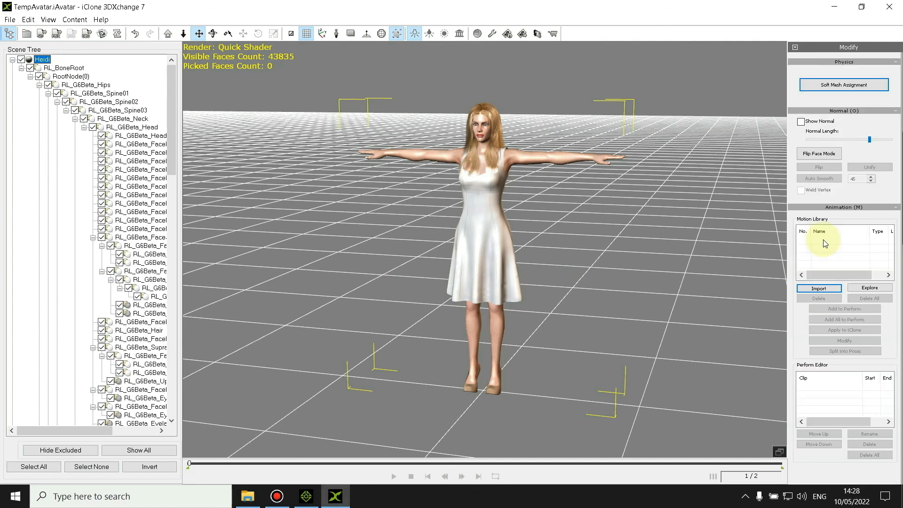
click(831, 287)
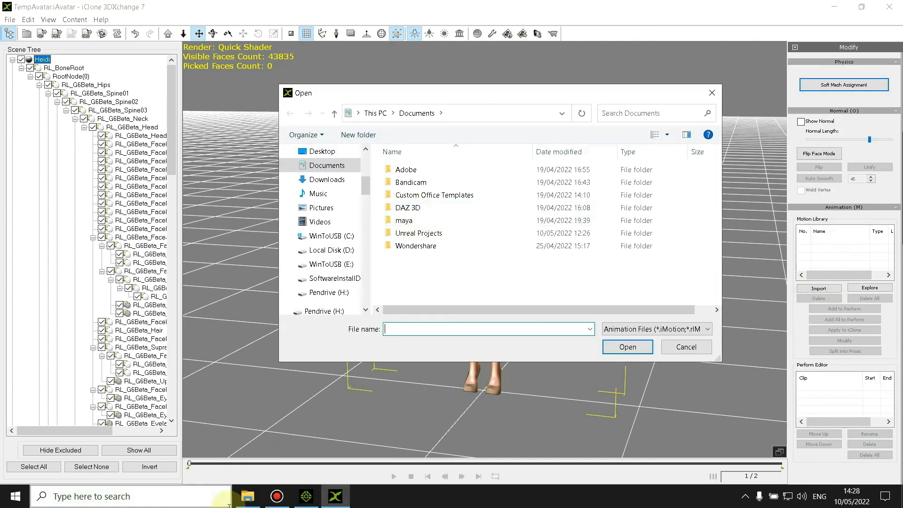
click(247, 496)
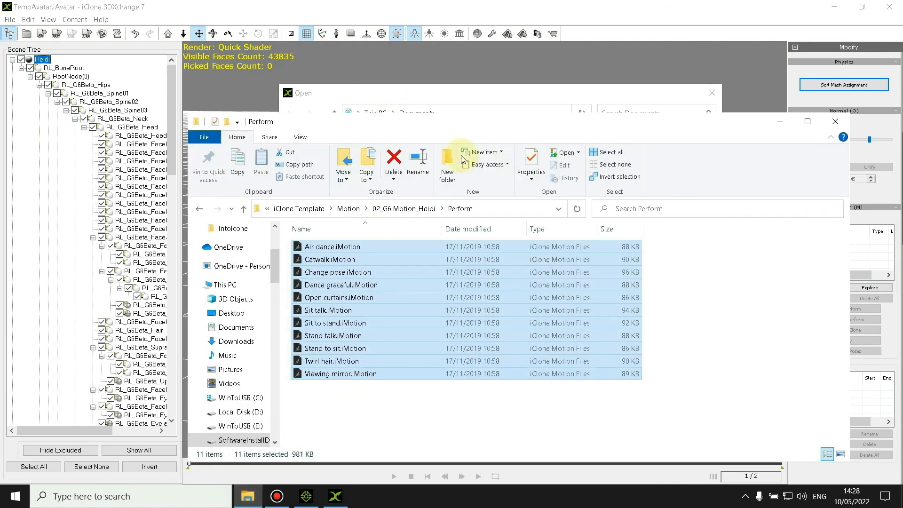
click(257, 209)
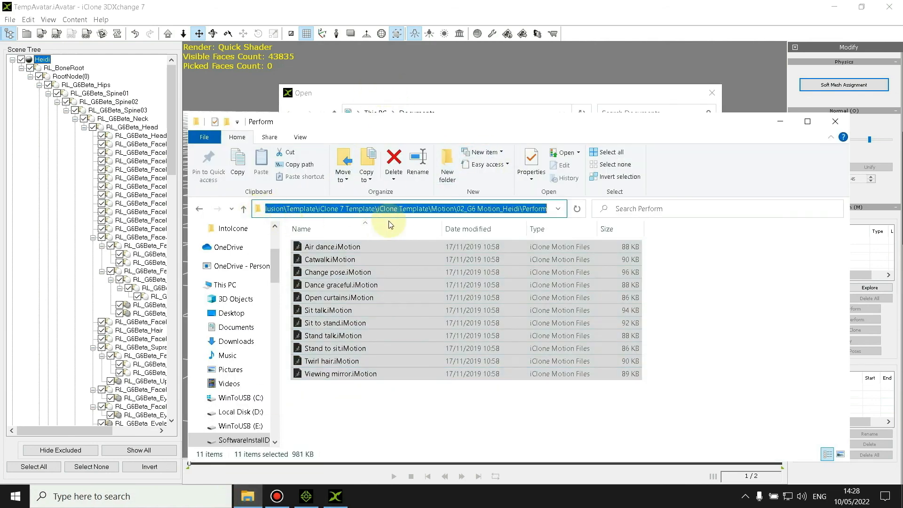
click(555, 7)
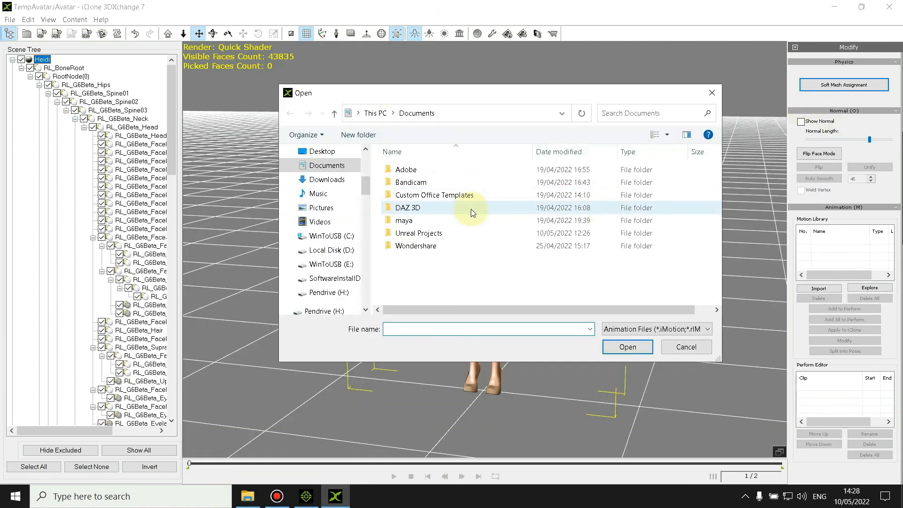
click(349, 117)
key(ctrl+v)
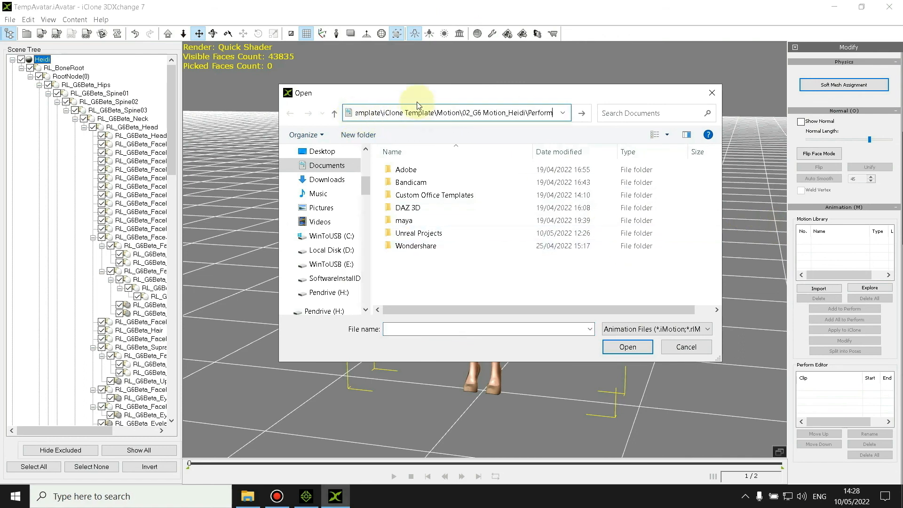
key(Return)
Try to import all motion files from Air dance to Viewing mirror into Heidi's Motion Library and dismiss the reminder
click(423, 169)
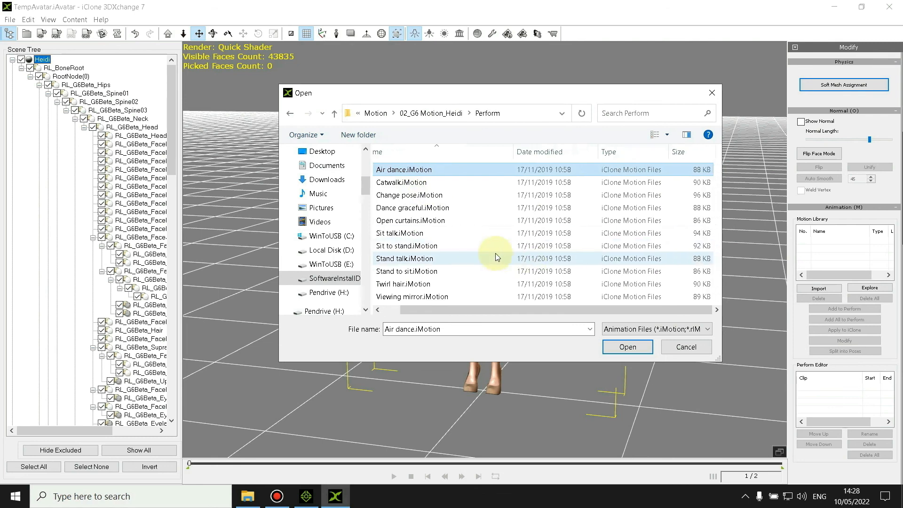
shift+click(446, 295)
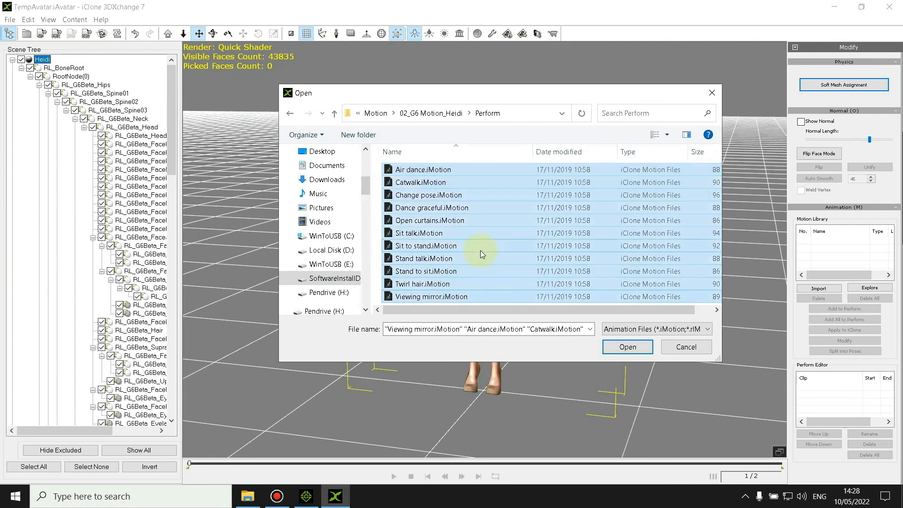
click(627, 347)
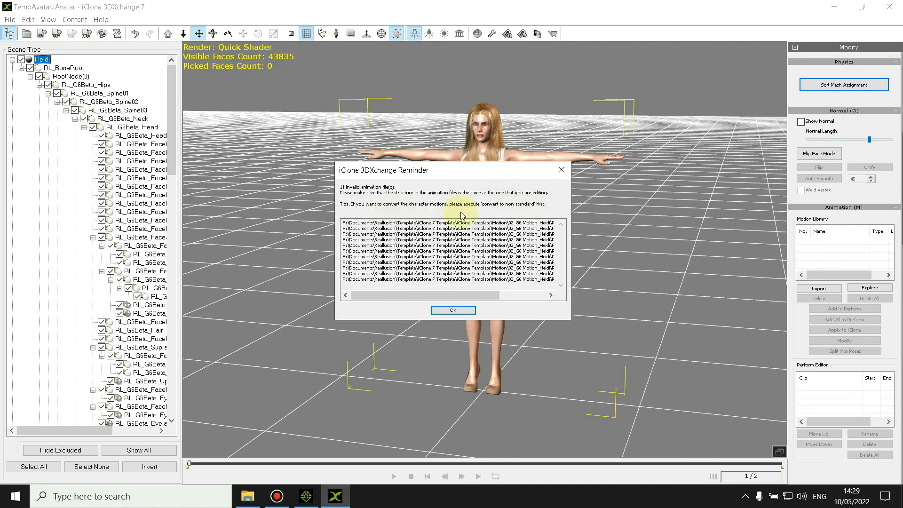
click(453, 310)
scroll(853, 329, down, 2)
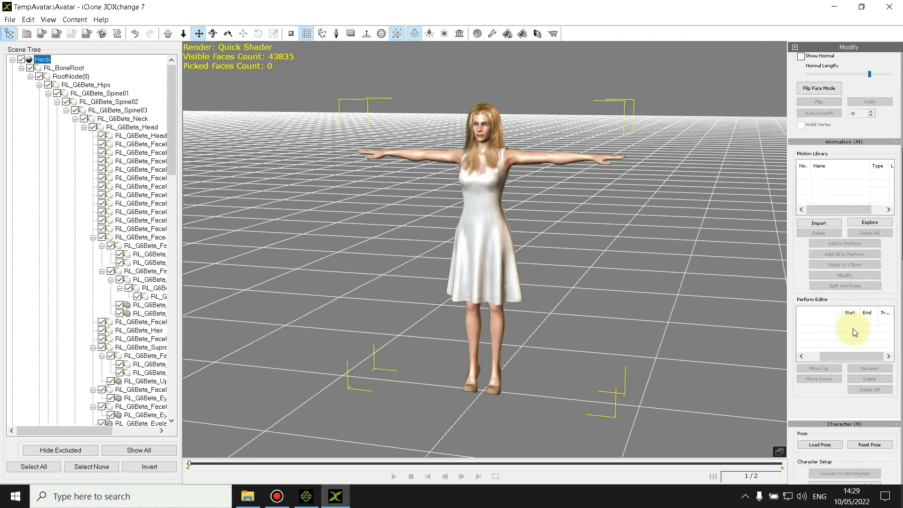
scroll(839, 137, up, 10)
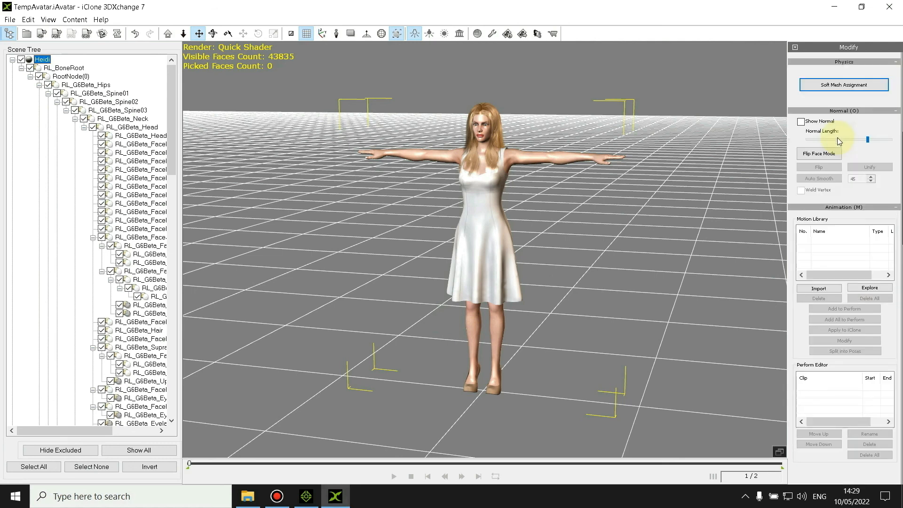